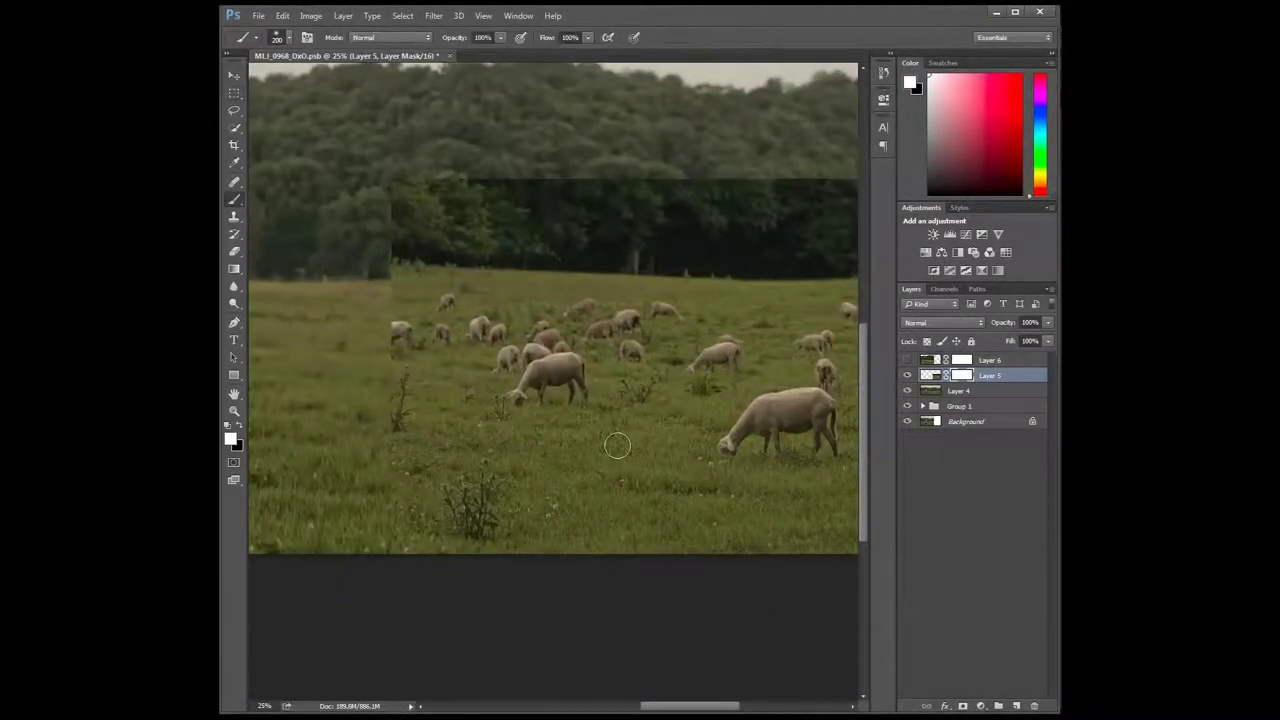
- Paint grass back over the sheep's feet and beneath its head with a shrinking brush
scroll(634, 449, up, 4)
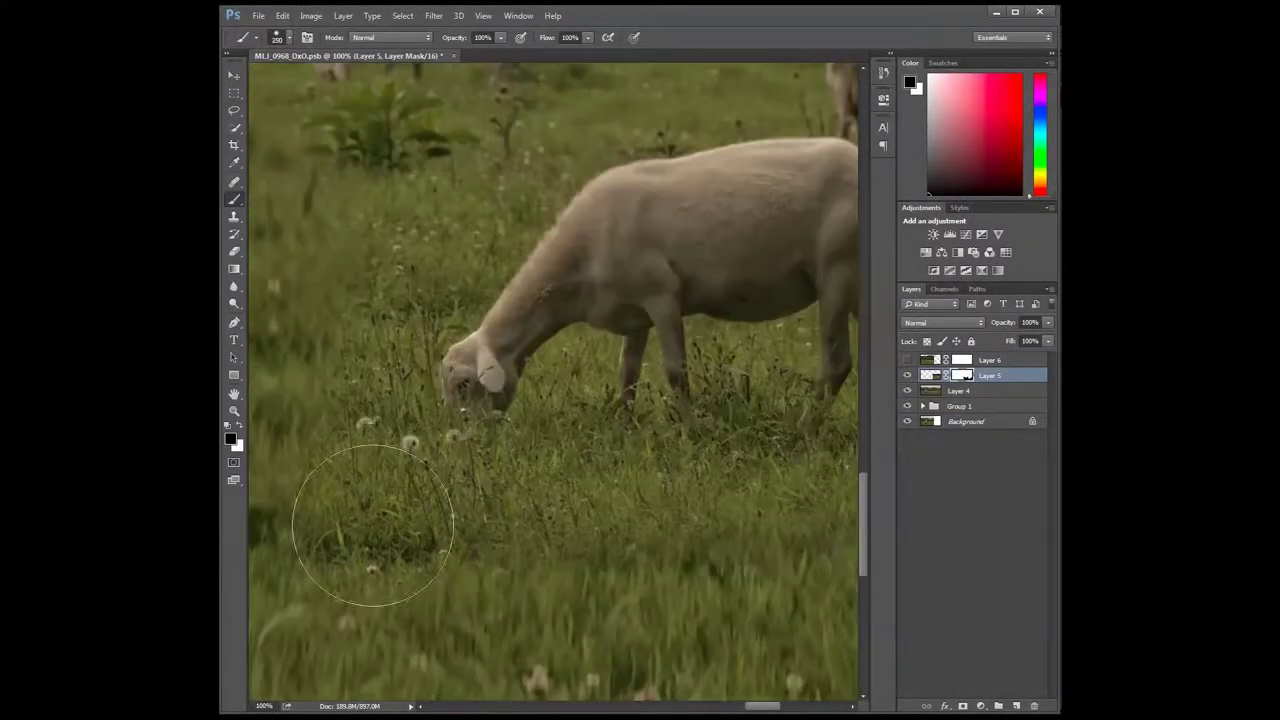
drag(372, 525, 629, 571)
key(bracketleft)
key(bracketleft)
key(bracketleft)
scroll(530, 390, up, 1)
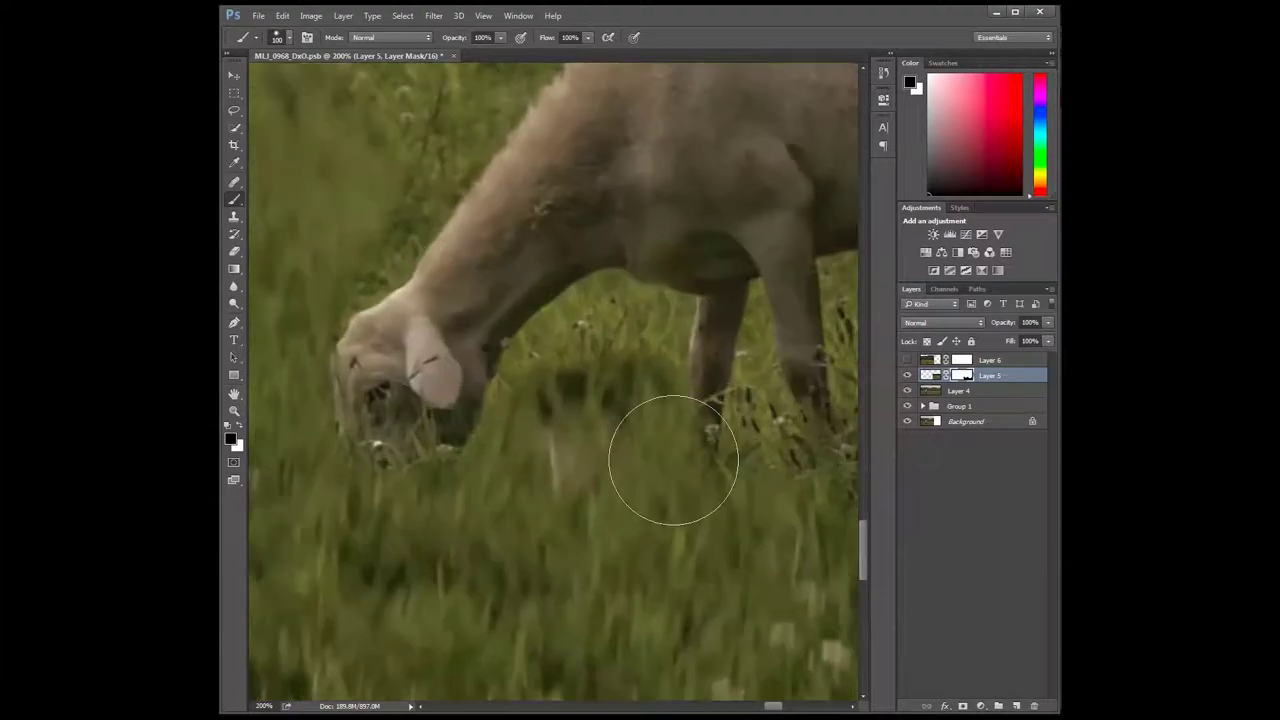
key(bracketleft)
drag(675, 320, 509, 402)
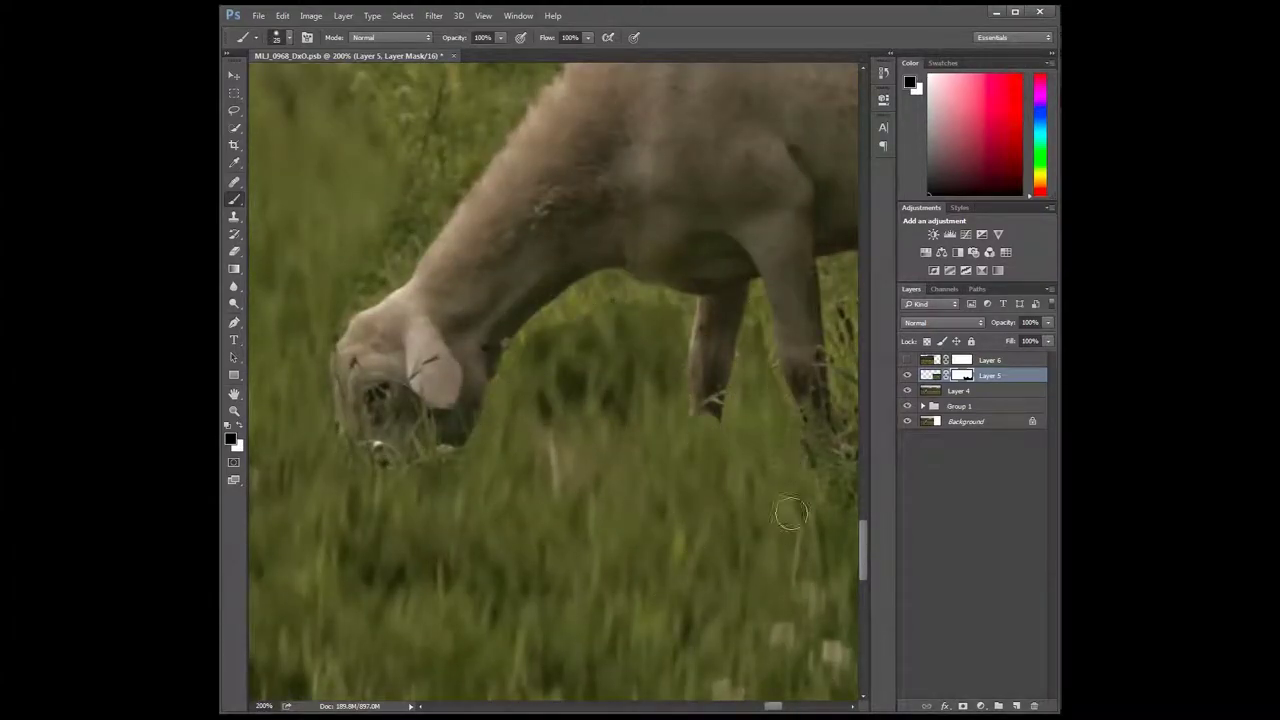
- Blend grass around the sheep's front leg using a smaller brush
scroll(756, 323, down, 5)
scroll(700, 300, up, 4)
scroll(659, 260, up, 2)
key(bracketleft)
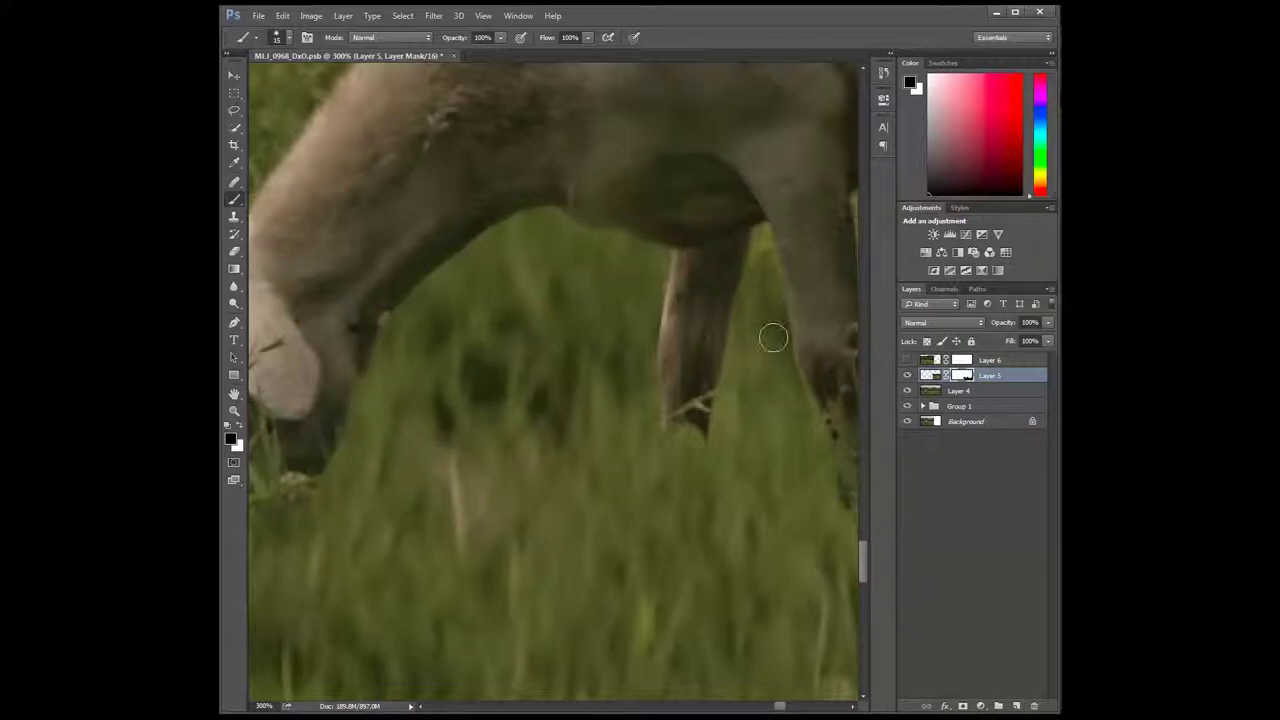
scroll(768, 342, right, 3)
key(bracketleft)
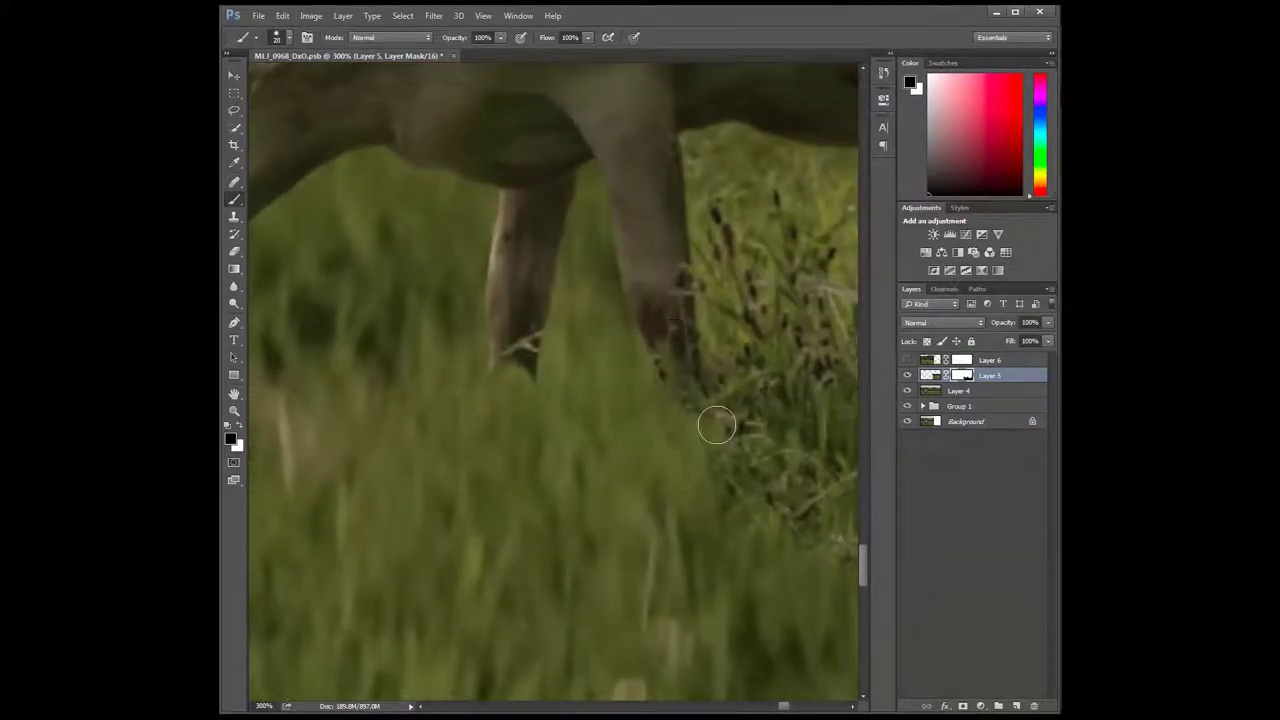
drag(714, 423, 760, 206)
- Paint grass between the legs and over the front and rear hooves
scroll(760, 206, up, 3)
scroll(760, 206, right, 3)
key(bracketright)
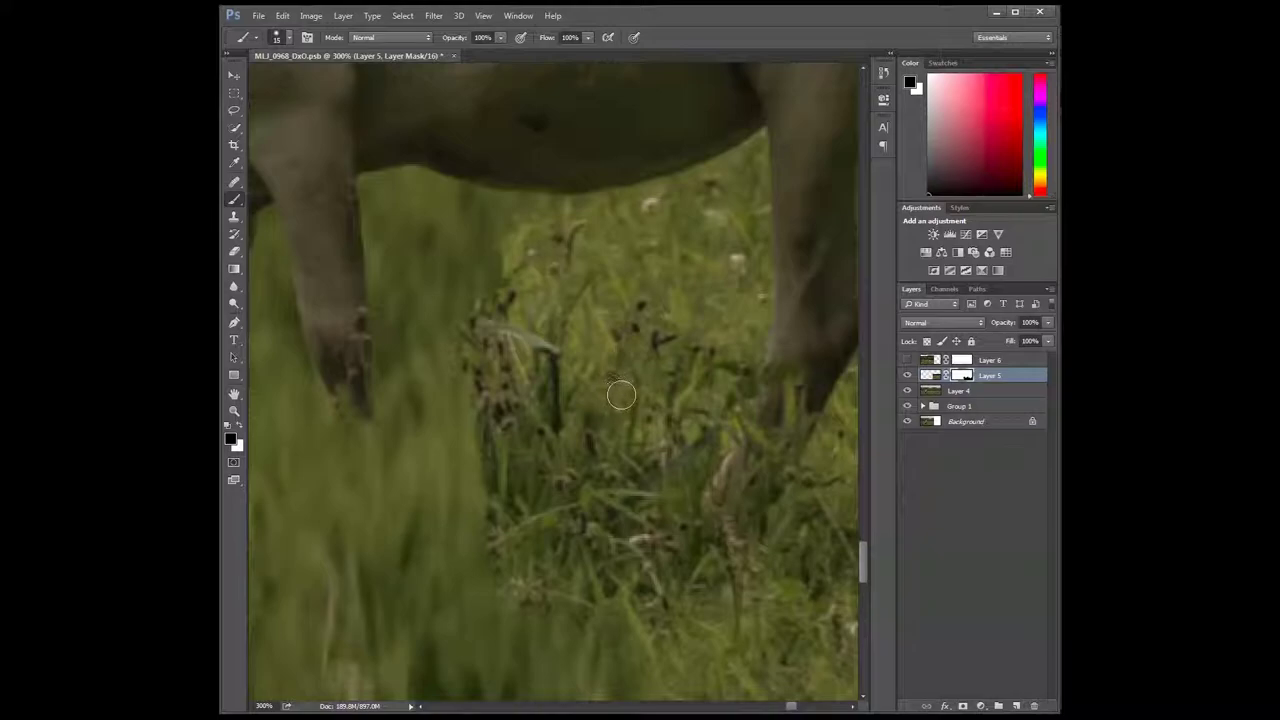
mouse_move(500, 300)
mouse_down()
mouse_move(586, 600)
mouse_move(740, 361)
mouse_move(748, 577)
mouse_move(700, 665)
mouse_up()
key(bracketleft)
drag(722, 324, 632, 454)
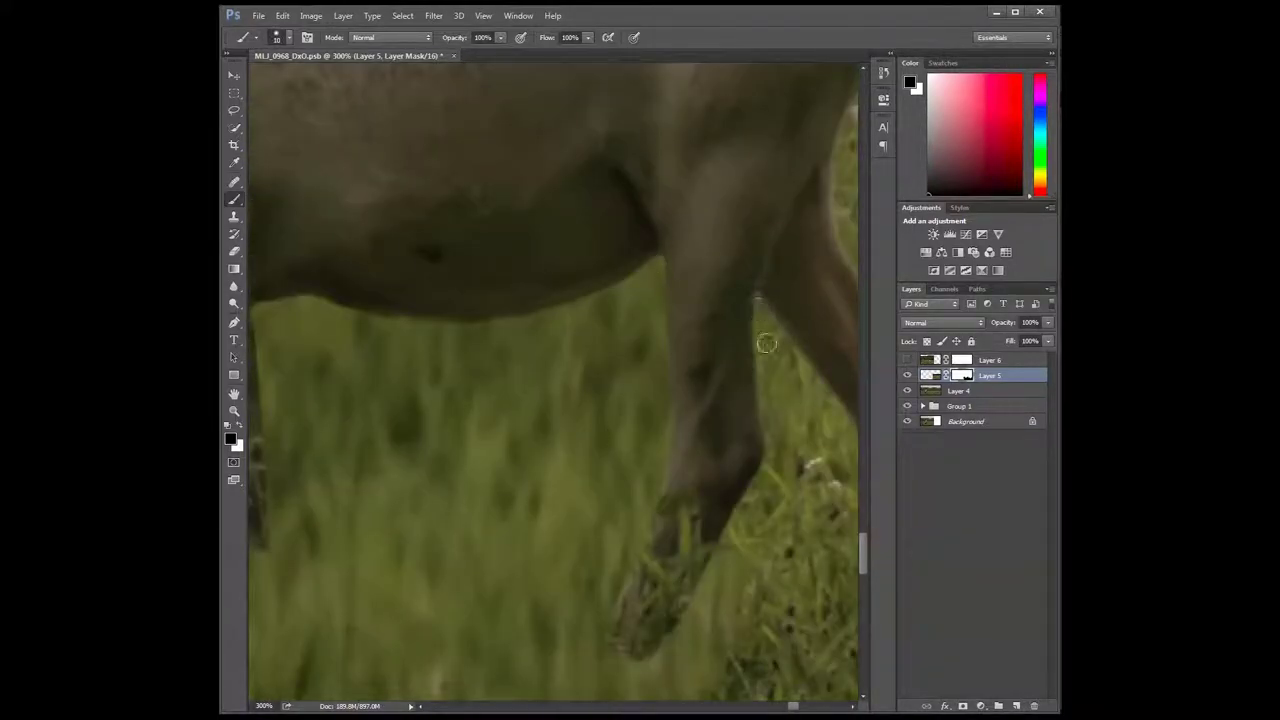
mouse_move(779, 369)
mouse_down()
mouse_move(740, 530)
mouse_move(571, 491)
mouse_move(620, 620)
mouse_up()
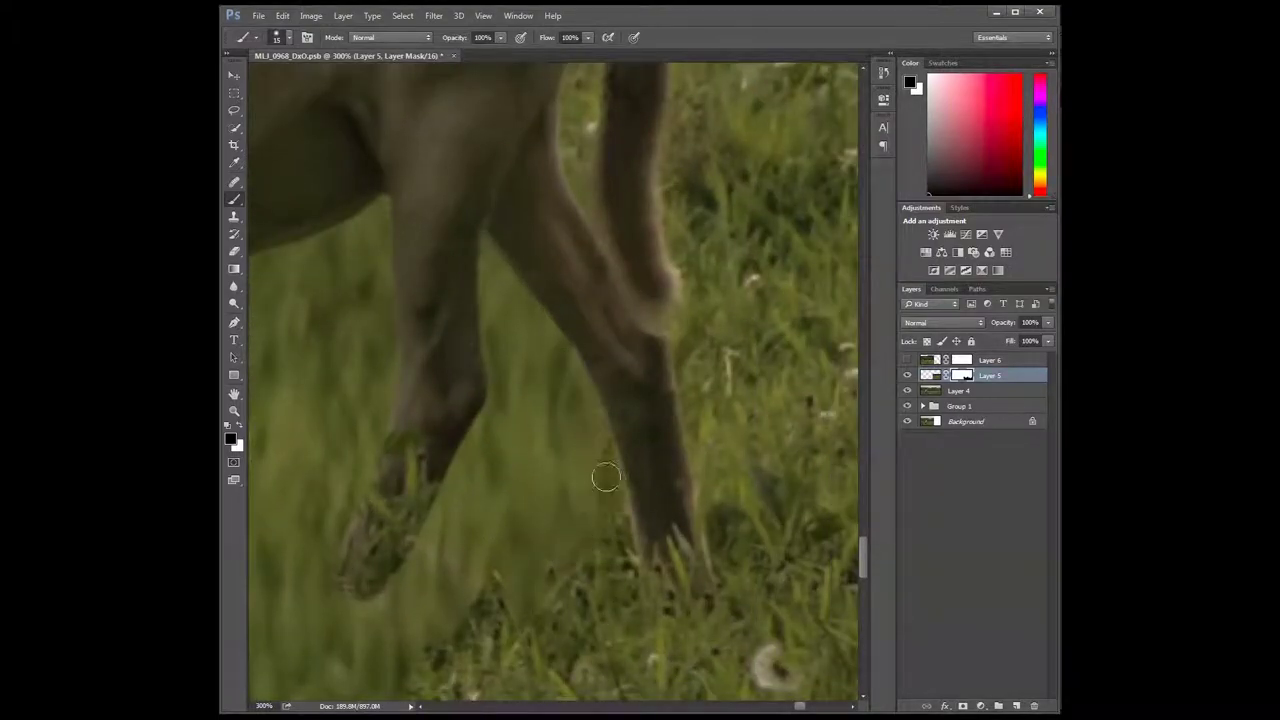
drag(626, 494, 676, 311)
- Zoom out to view the whole sheep and review the mask
key(ctrl+1)
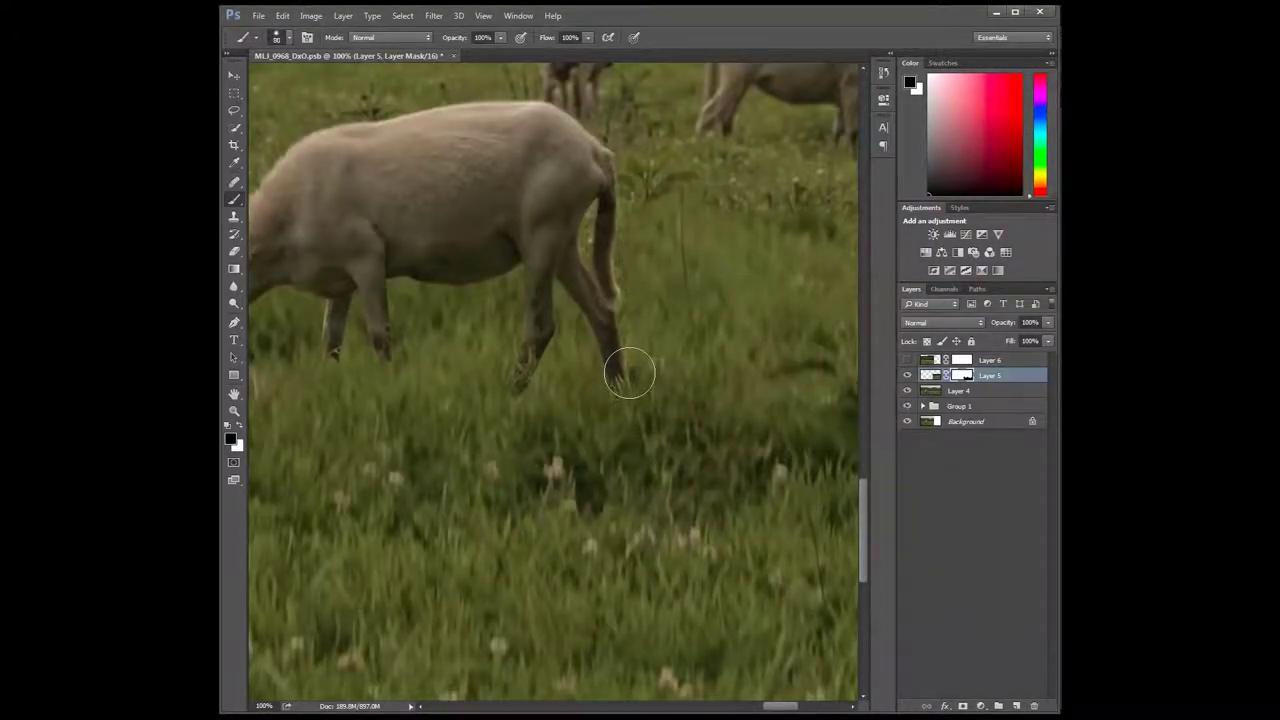
scroll(629, 373, up, 2)
scroll(693, 188, up, 3)
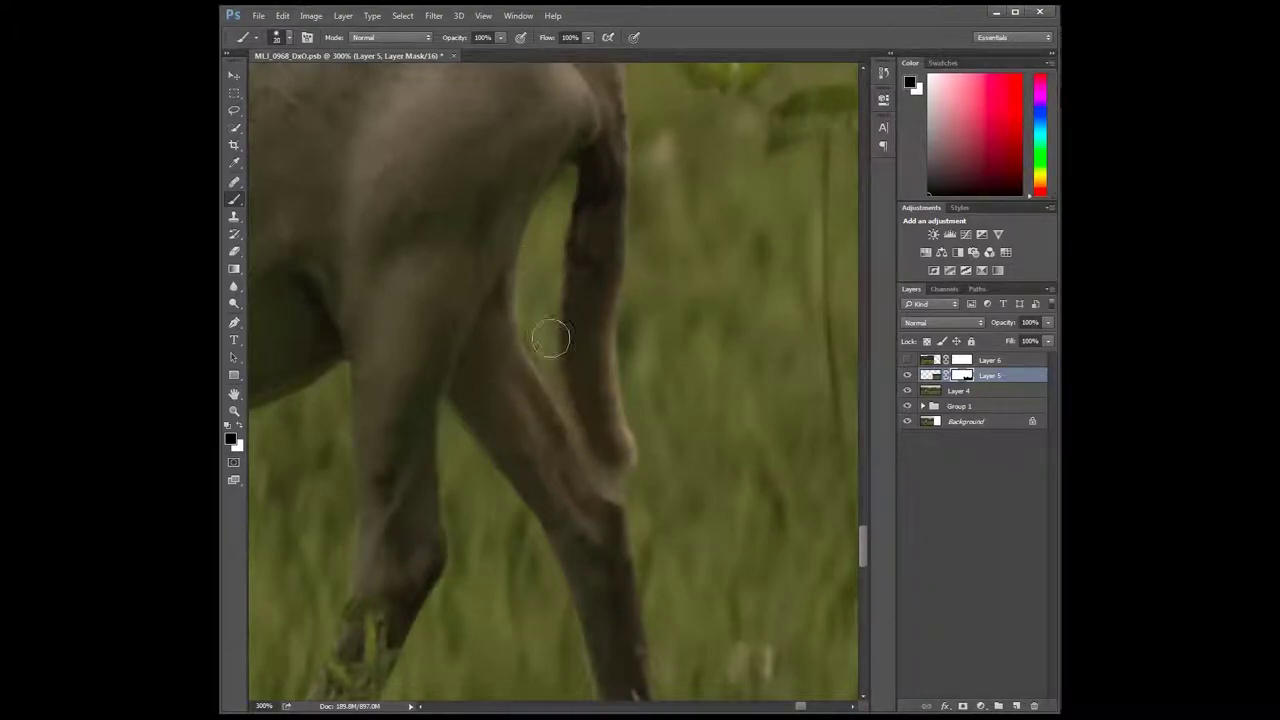
scroll(551, 339, down, 1)
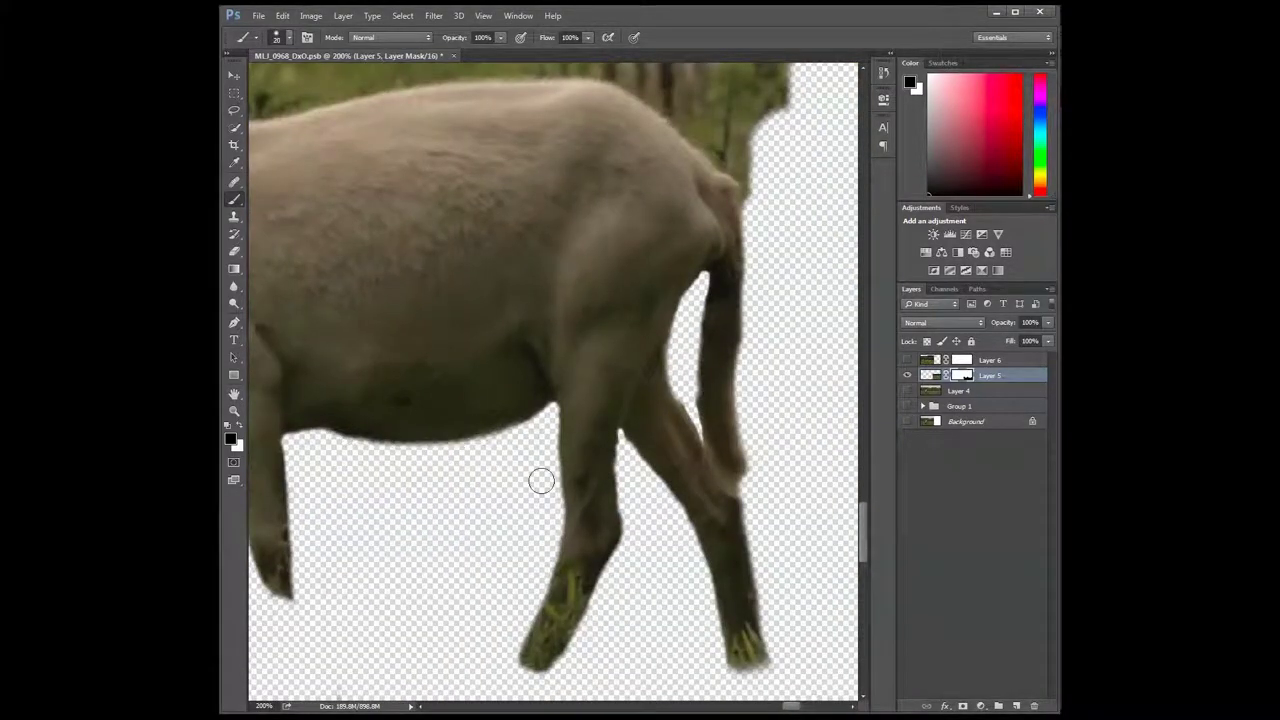
- Mask out grass around and left of the background sheep and near the top
scroll(541, 482, up, 5)
scroll(731, 491, up, 1)
mouse_move(691, 434)
mouse_down()
mouse_move(749, 309)
mouse_move(590, 325)
mouse_move(689, 151)
mouse_up()
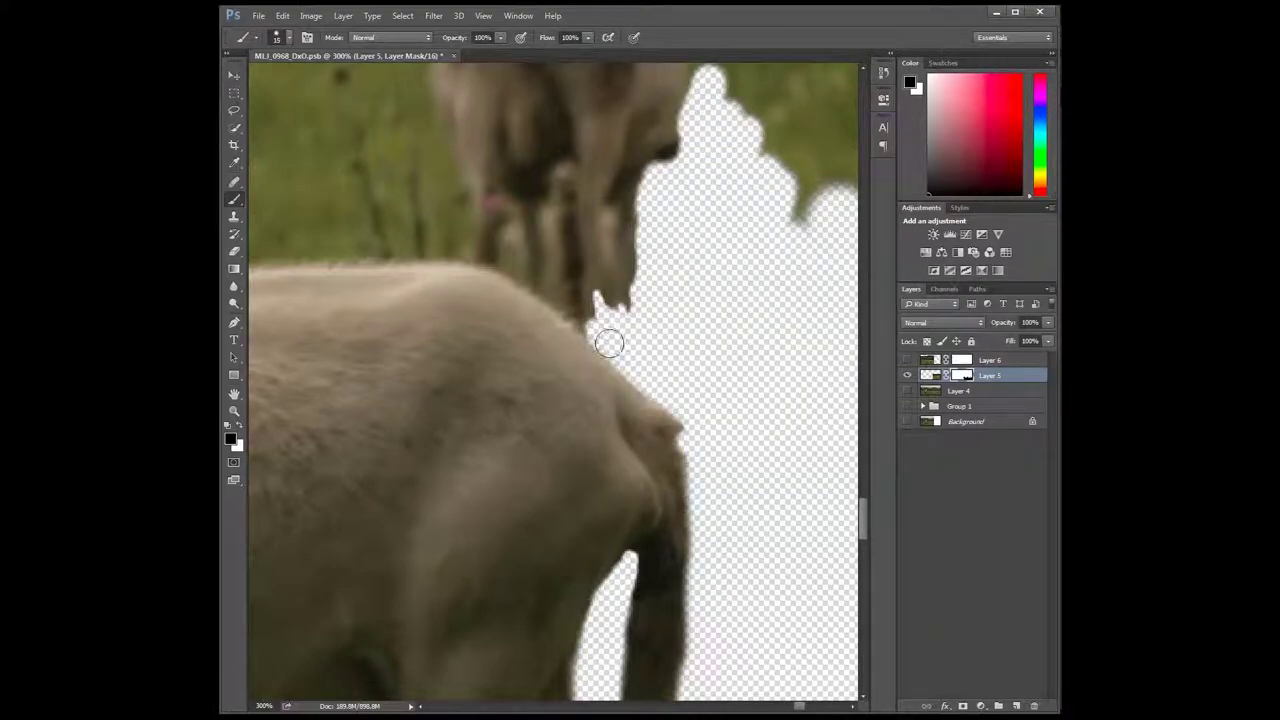
scroll(606, 337, down, 1)
scroll(557, 286, up, 1)
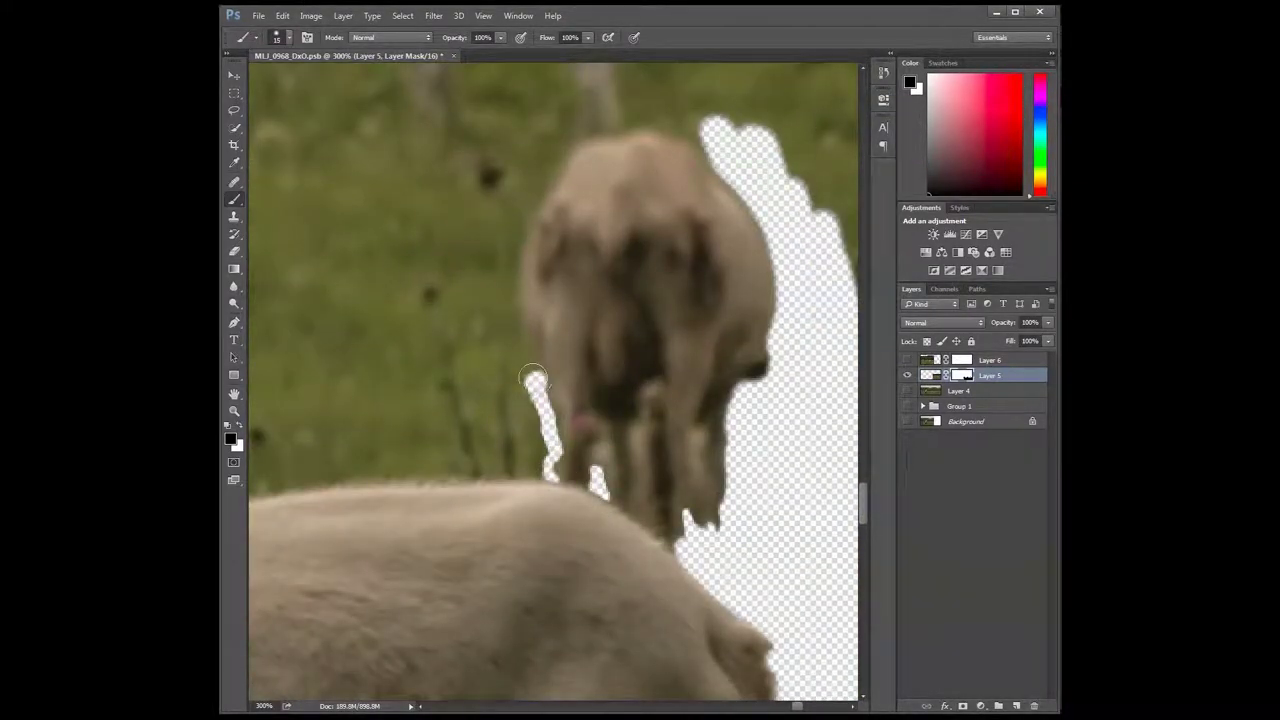
mouse_move(533, 378)
mouse_down()
mouse_move(528, 186)
mouse_move(447, 357)
mouse_move(722, 149)
mouse_up()
scroll(581, 82, up, 1)
scroll(581, 82, left, 1)
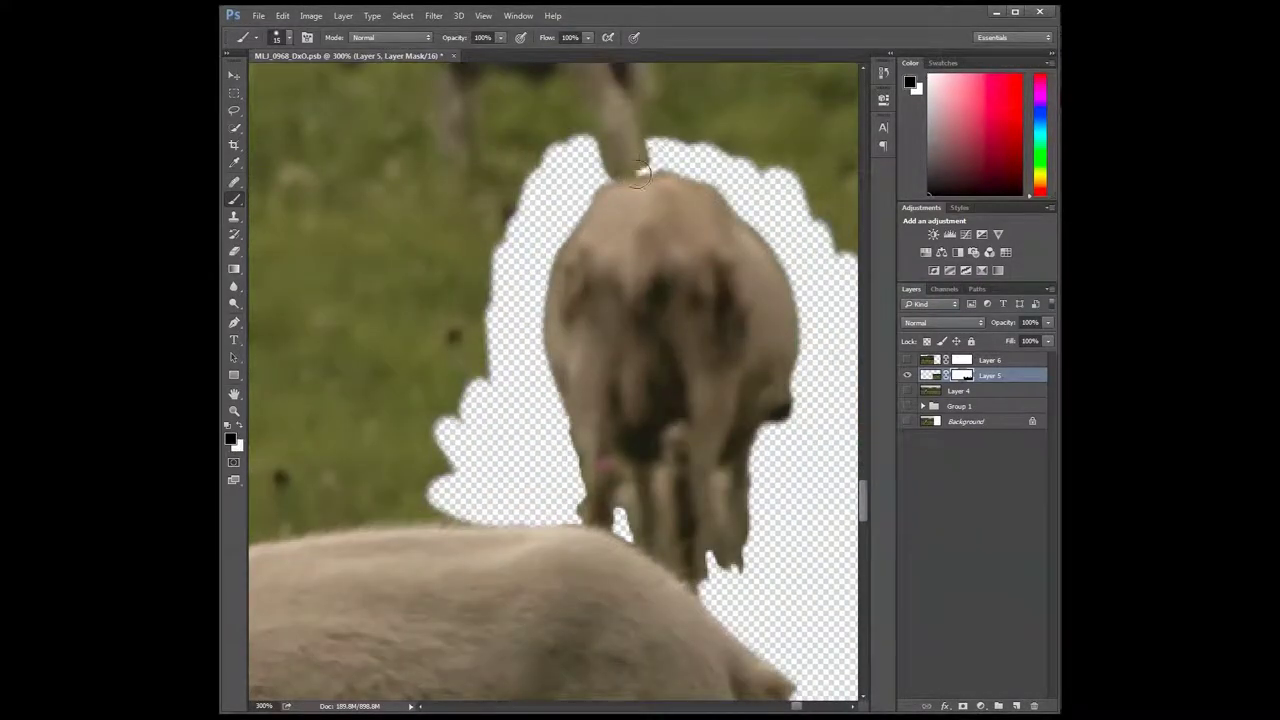
drag(594, 153, 520, 240)
- Hide the remaining grass in the centre, top right and left of centre
scroll(606, 314, down, 1)
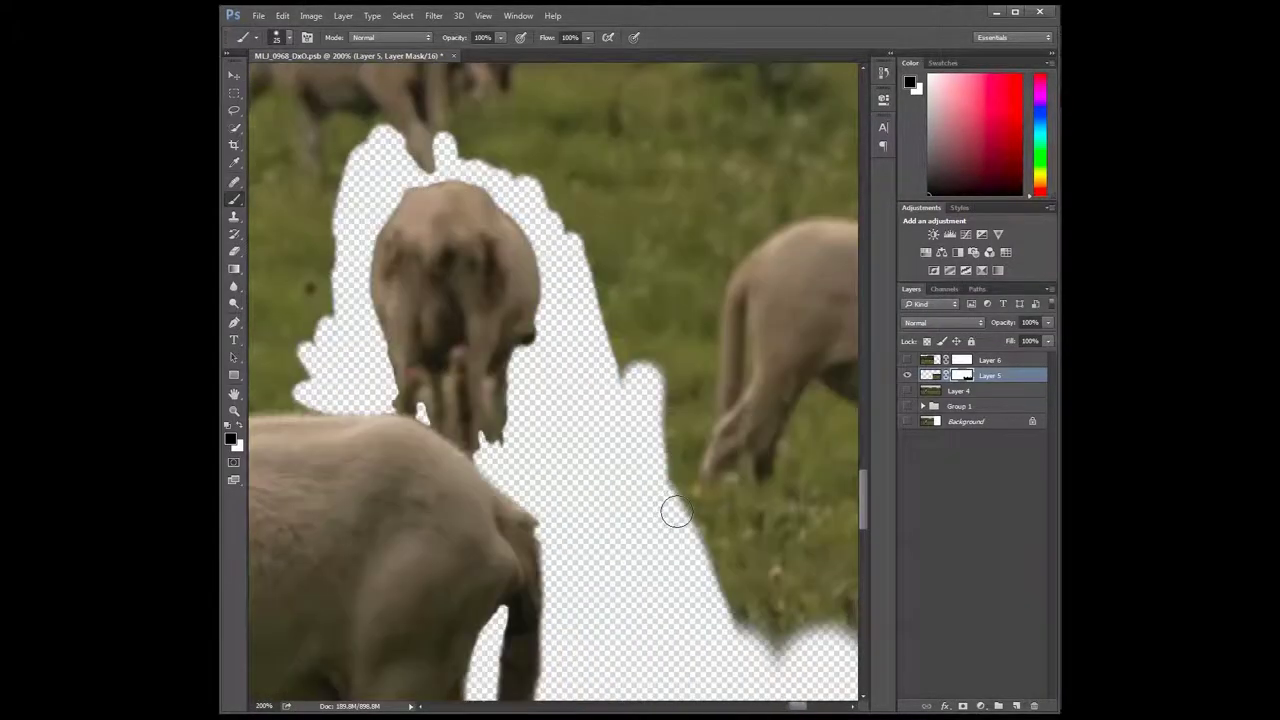
mouse_move(674, 509)
mouse_down()
mouse_move(694, 354)
mouse_move(702, 405)
mouse_up()
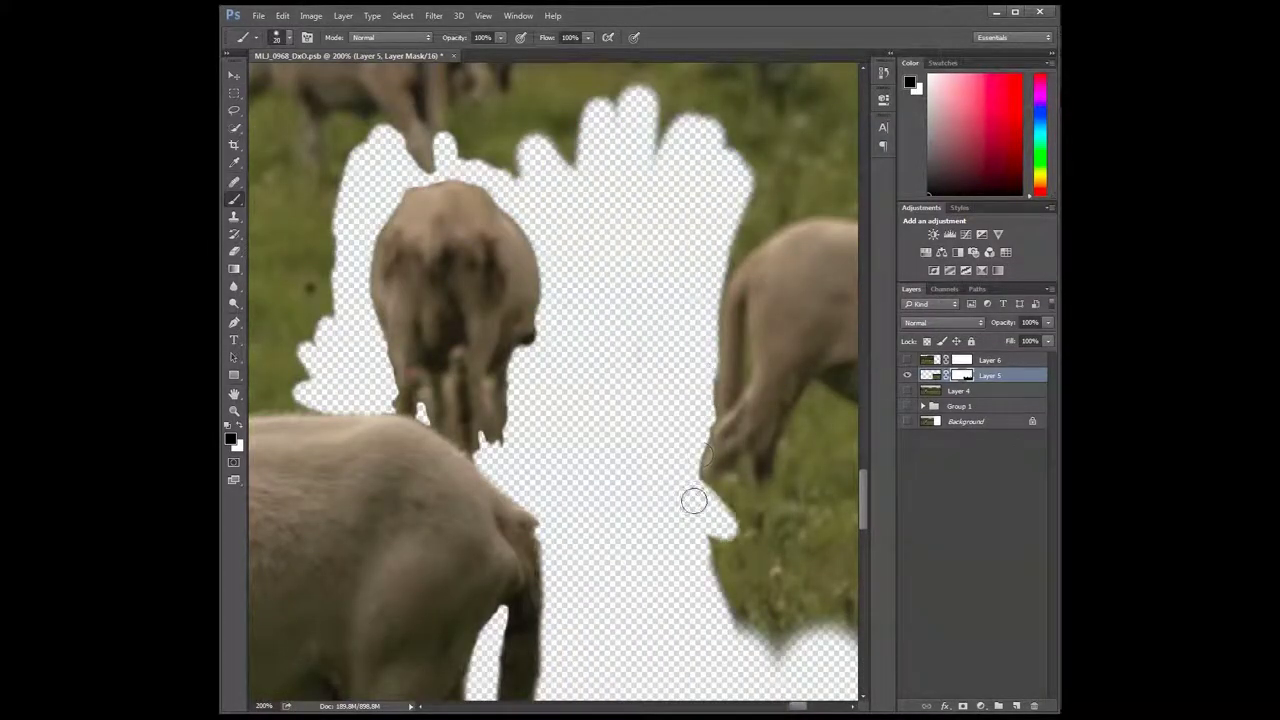
drag(755, 223, 790, 150)
scroll(760, 180, left, 5)
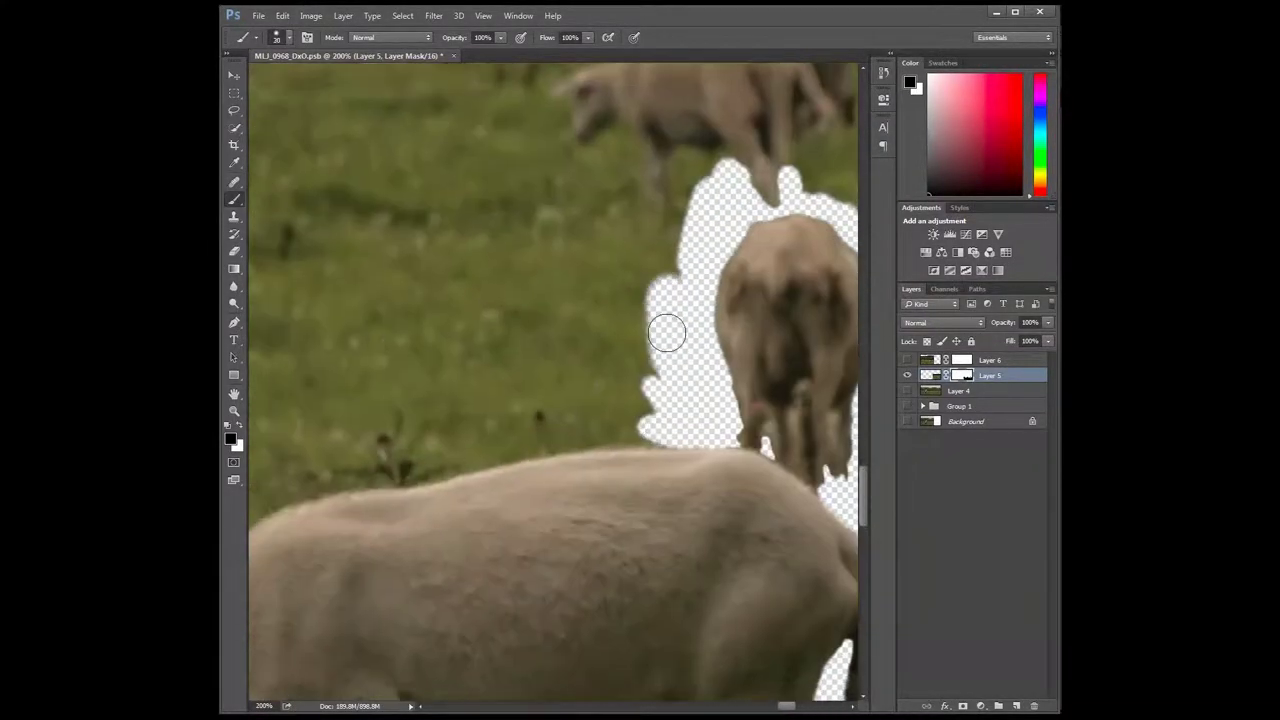
mouse_move(320, 180)
mouse_down()
mouse_move(514, 306)
mouse_move(539, 405)
mouse_up()
scroll(539, 405, down, 5)
drag(505, 515, 495, 100)
scroll(651, 594, left, 5)
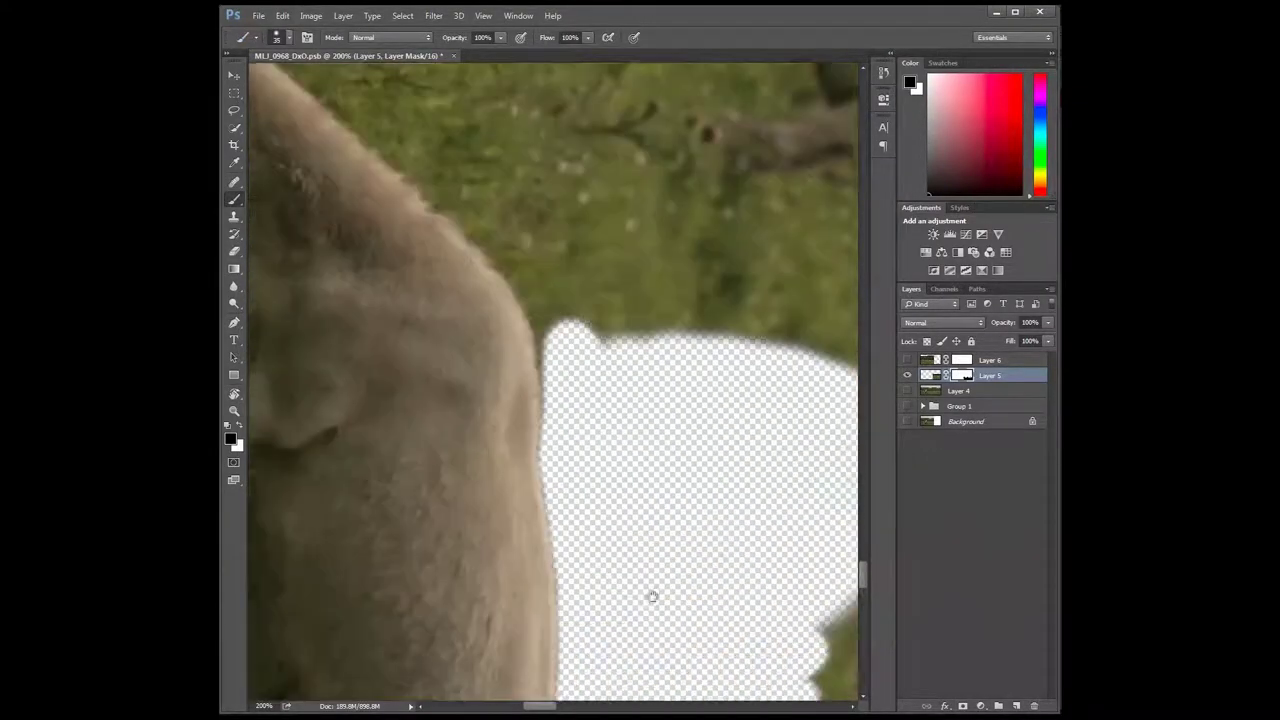
scroll(623, 583, up, 5)
mouse_move(623, 583)
mouse_down()
mouse_move(651, 391)
mouse_move(605, 200)
mouse_up()
- Rotate the canvas view, clean the neck edge and mask out the lower-right grass
key(r)
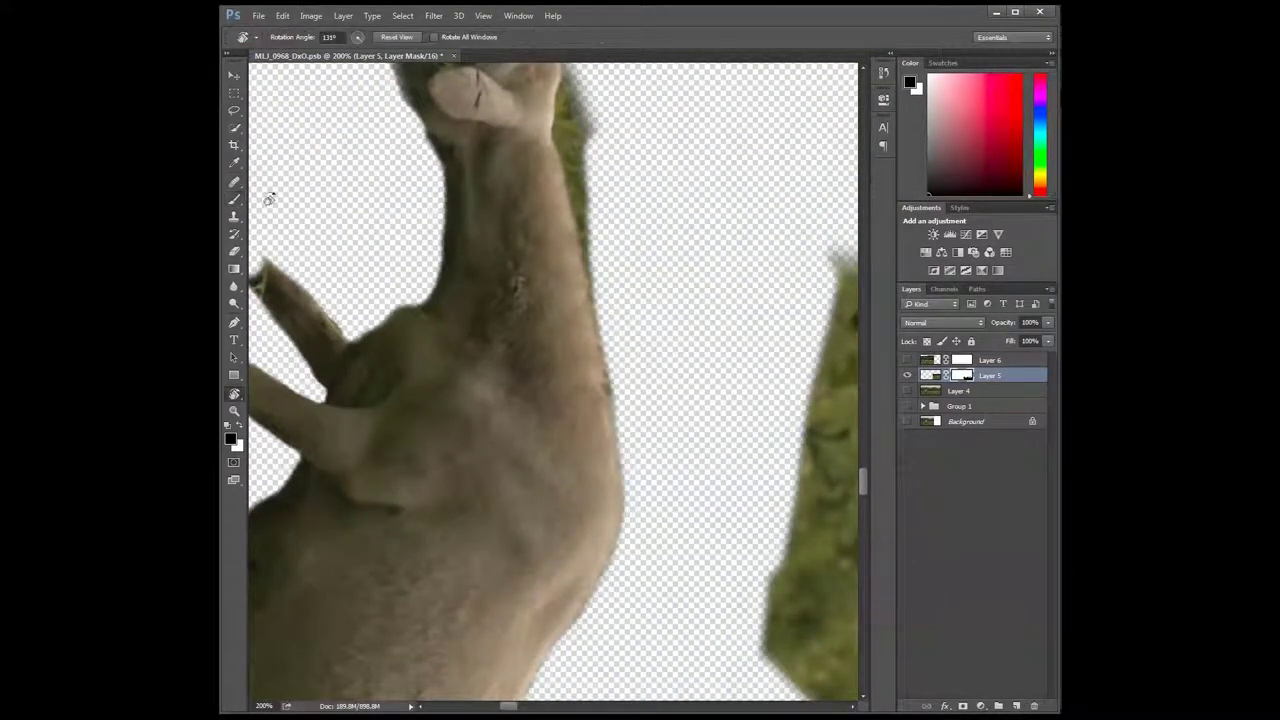
drag(652, 432, 628, 189)
scroll(628, 189, up, 2)
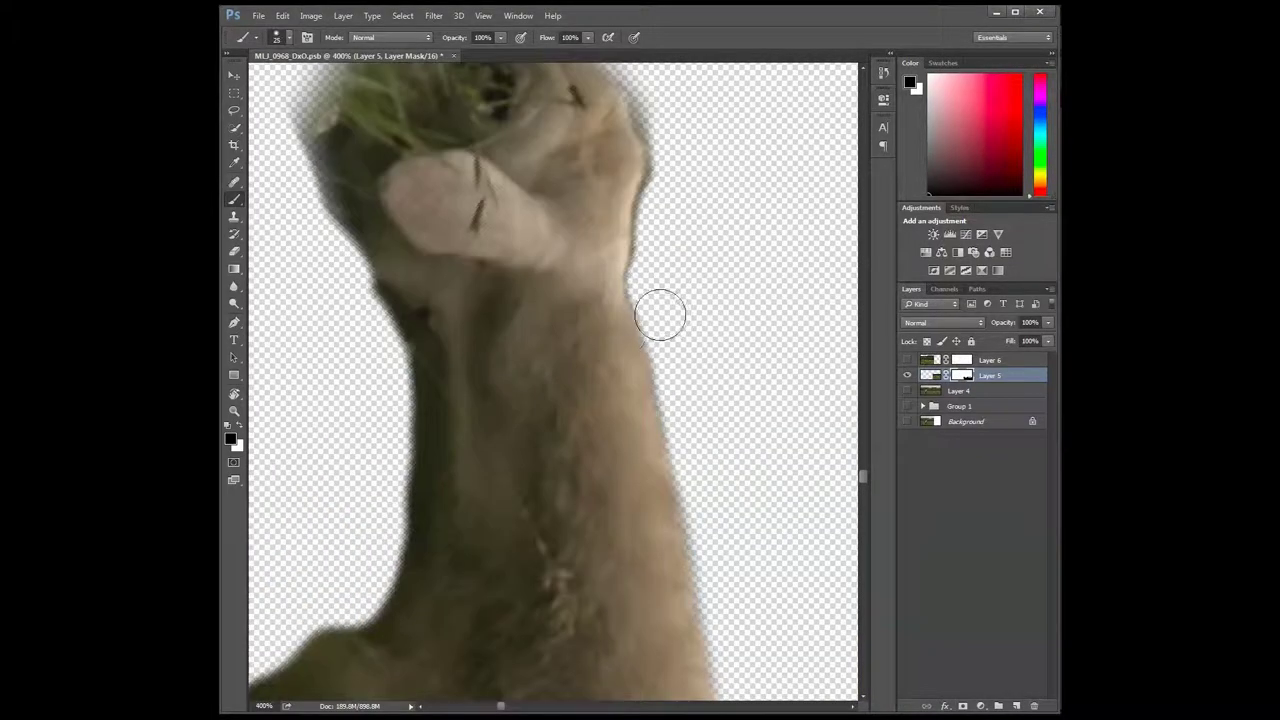
scroll(648, 130, down, 2)
key(bracketright)
key(bracketright)
key(bracketright)
scroll(311, 471, down, 3)
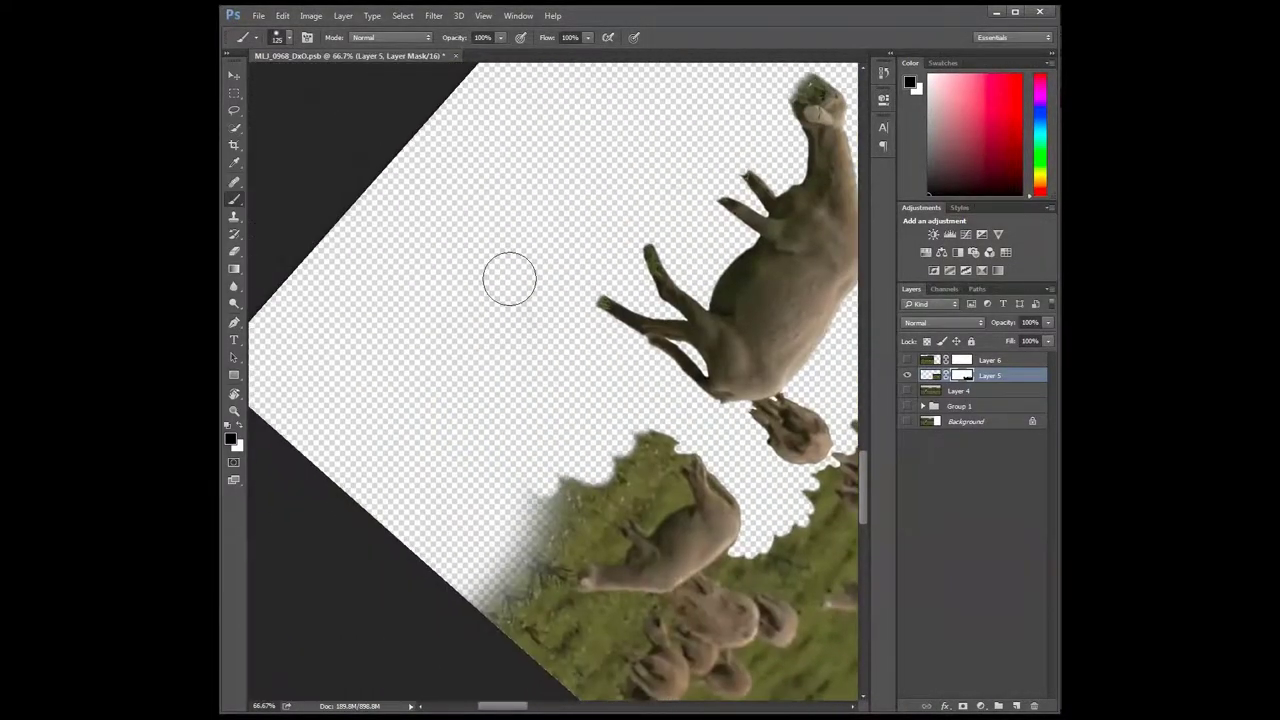
scroll(509, 277, up, 1)
scroll(390, 565, down, 1)
mouse_move(737, 557)
mouse_down()
mouse_move(729, 457)
mouse_move(541, 390)
mouse_up()
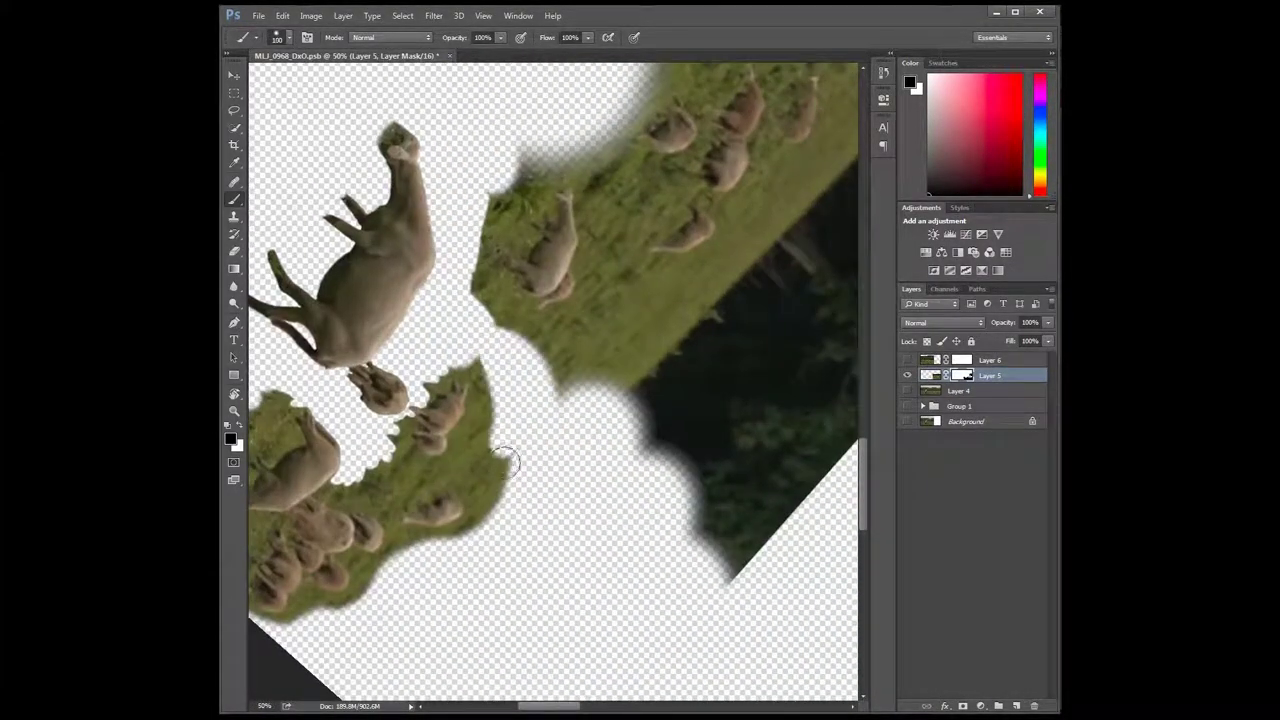
- Enlarge the brush and mask out the dark forest area
key(bracketright)
key(bracketright)
scroll(541, 390, down, 2)
key(bracketright)
mouse_move(623, 506)
mouse_down()
mouse_move(700, 346)
mouse_move(634, 323)
mouse_move(511, 543)
mouse_up()
scroll(511, 543, up, 1)
scroll(737, 471, up, 4)
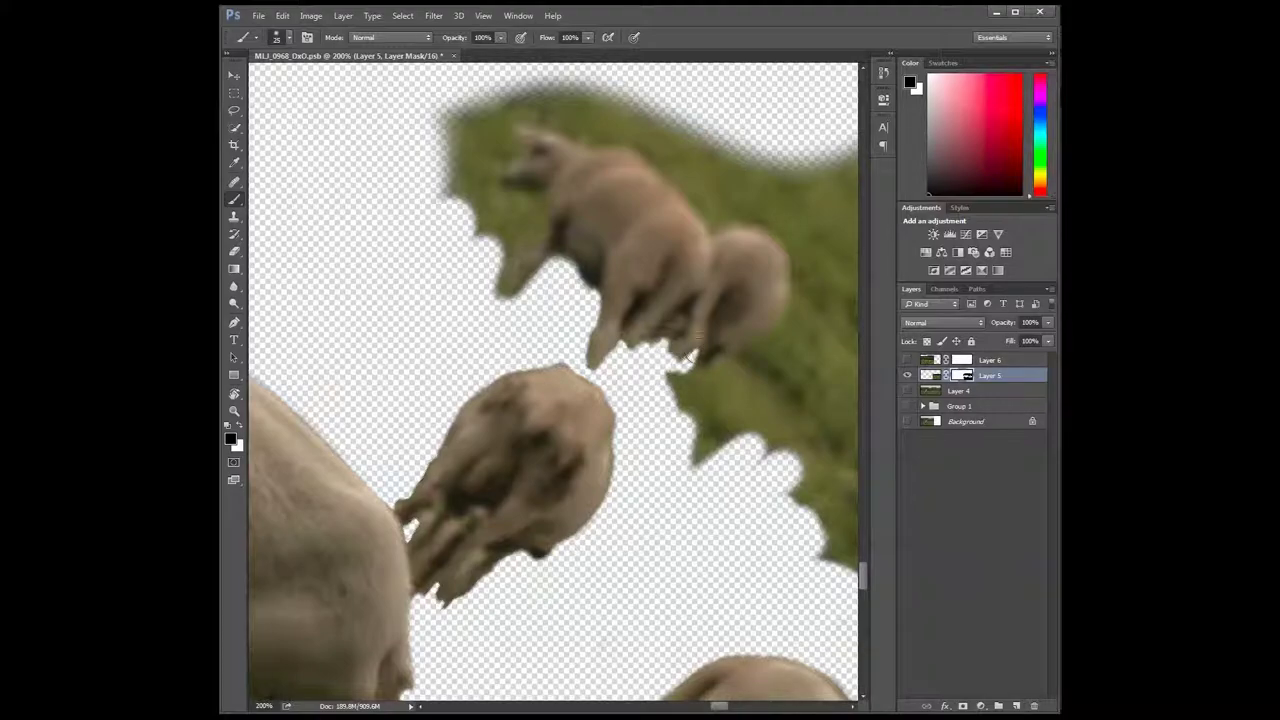
- Hide the grass on the right and the fringe around the upper-left sheep
drag(679, 417, 770, 330)
mouse_move(760, 190)
mouse_down()
mouse_move(760, 310)
mouse_move(588, 402)
mouse_up()
mouse_move(465, 335)
mouse_down()
mouse_move(430, 165)
mouse_move(623, 274)
mouse_up()
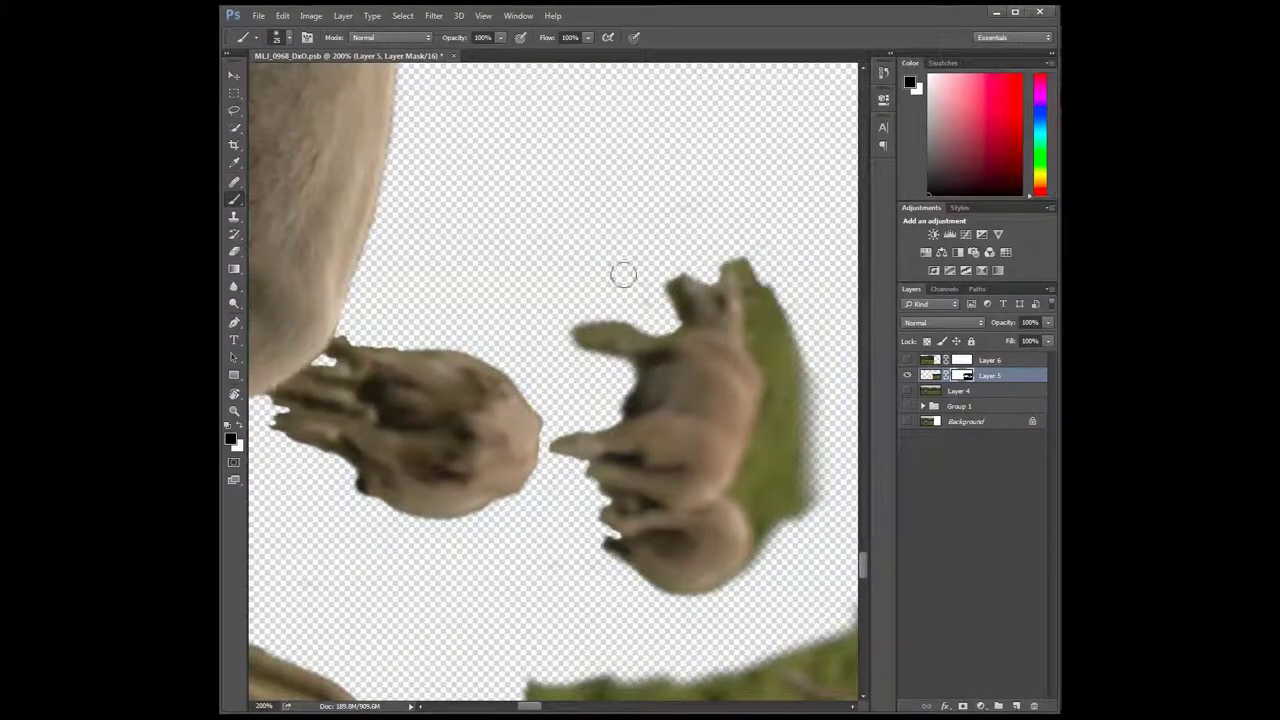
mouse_move(780, 366)
mouse_down()
mouse_move(763, 461)
mouse_move(698, 541)
mouse_up()
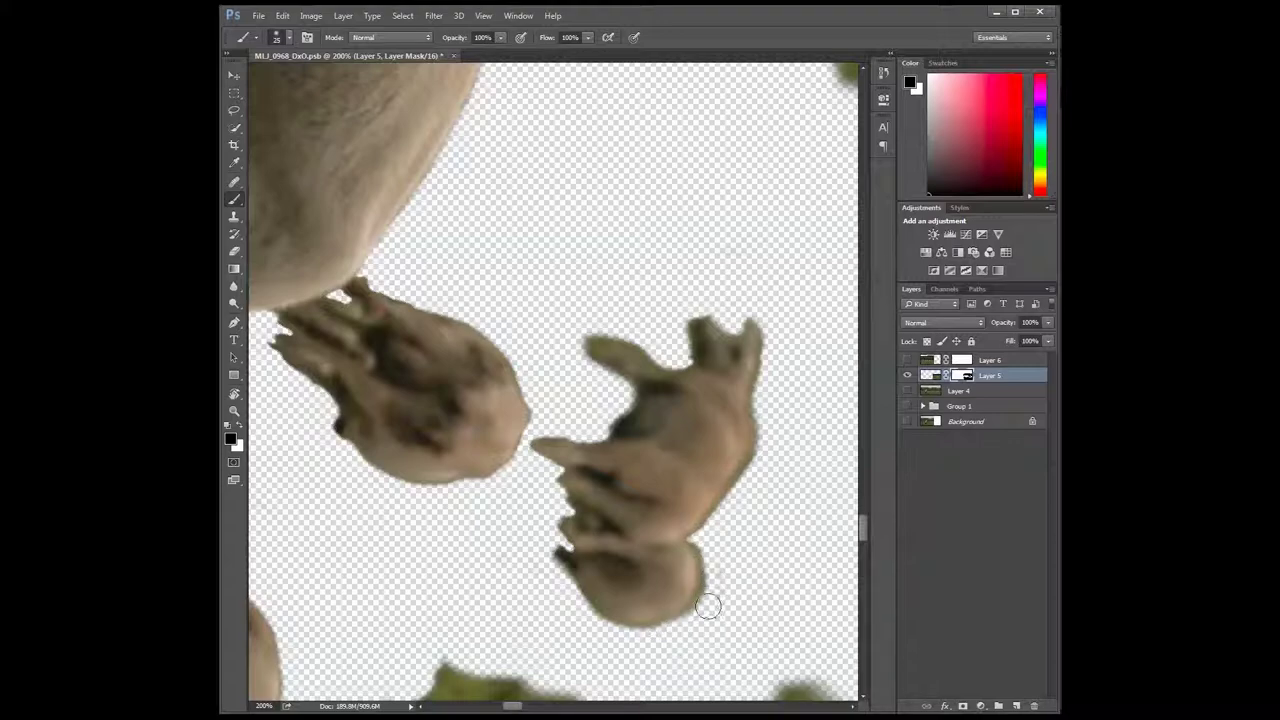
- Clear a diagonal grass strip and tidy the sheep's silhouette
drag(708, 606, 691, 390)
key(ctrl+minus)
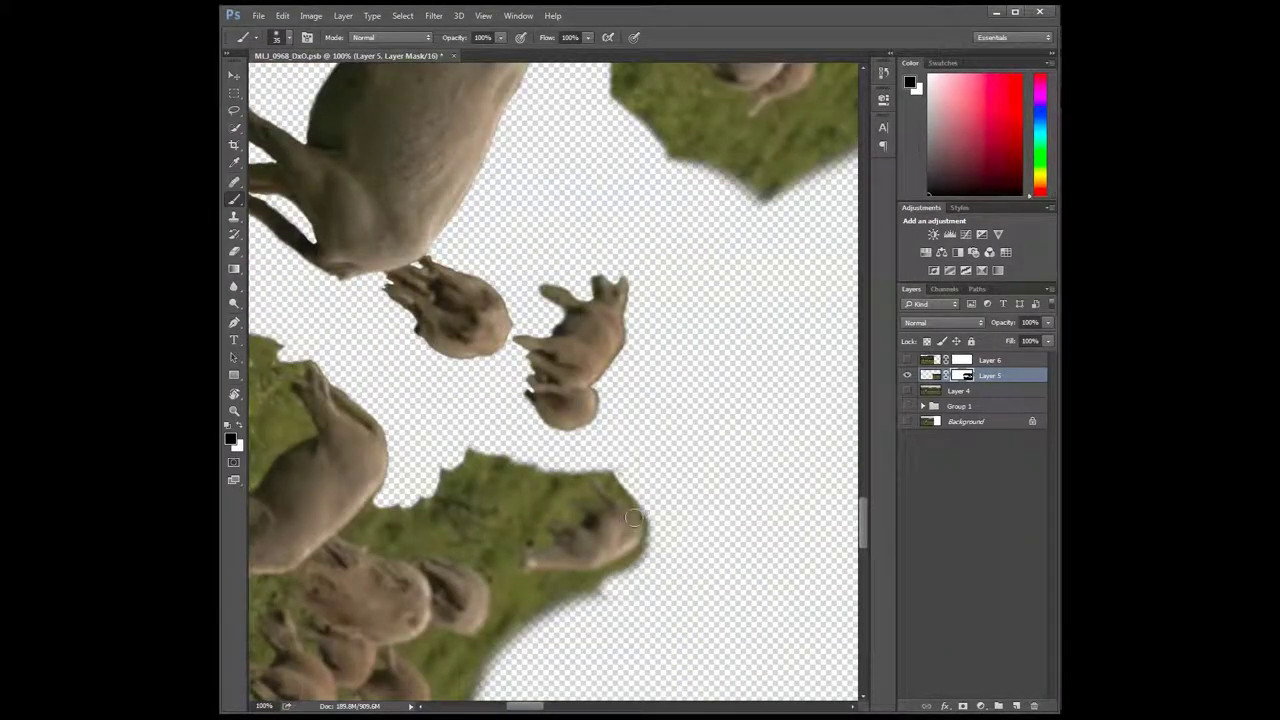
drag(518, 625, 580, 470)
key(ctrl+plus)
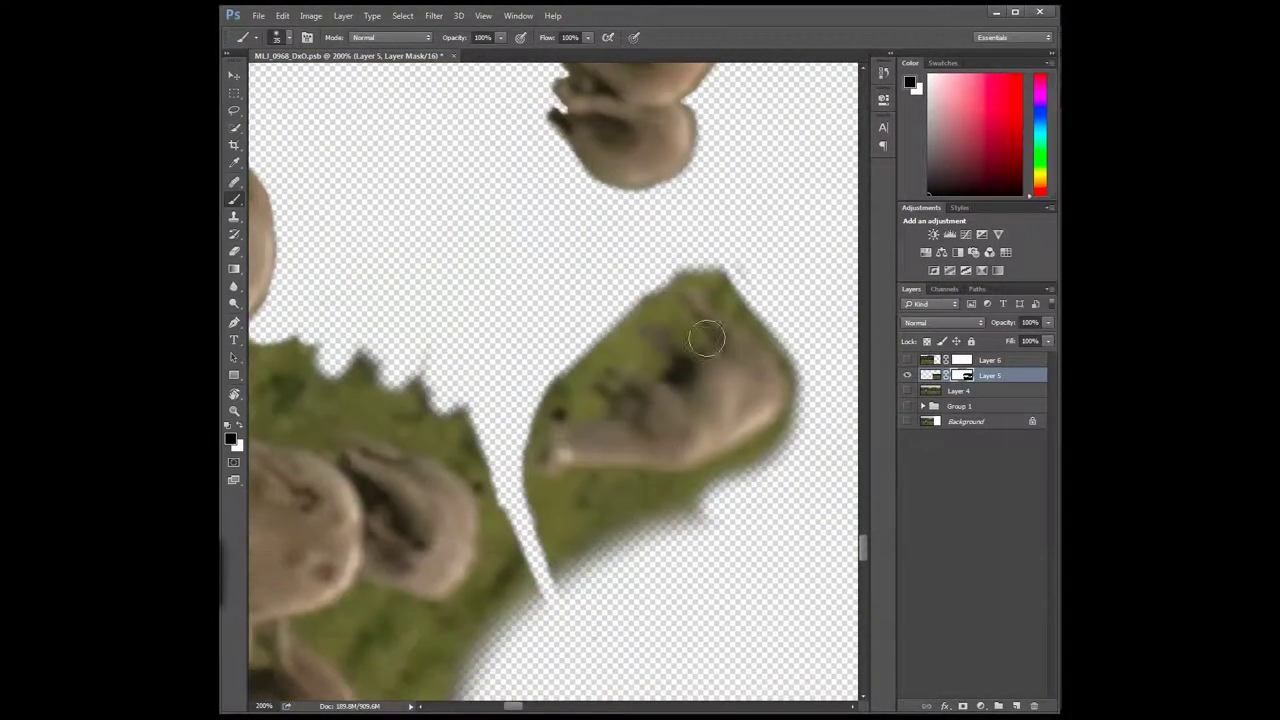
mouse_move(711, 277)
mouse_down()
mouse_move(771, 466)
mouse_move(680, 500)
mouse_move(521, 455)
mouse_up()
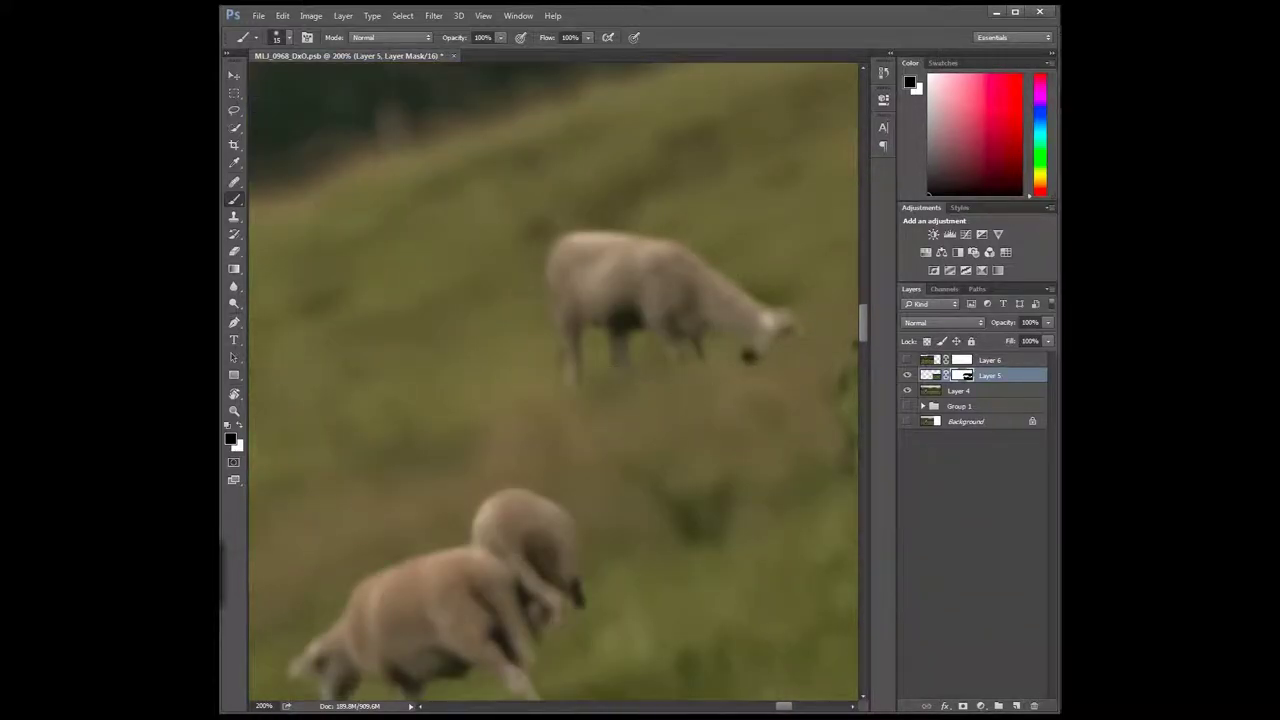
- Erase grass along the lower mask edge, below the sheep and around the leg tips
drag(849, 368, 589, 418)
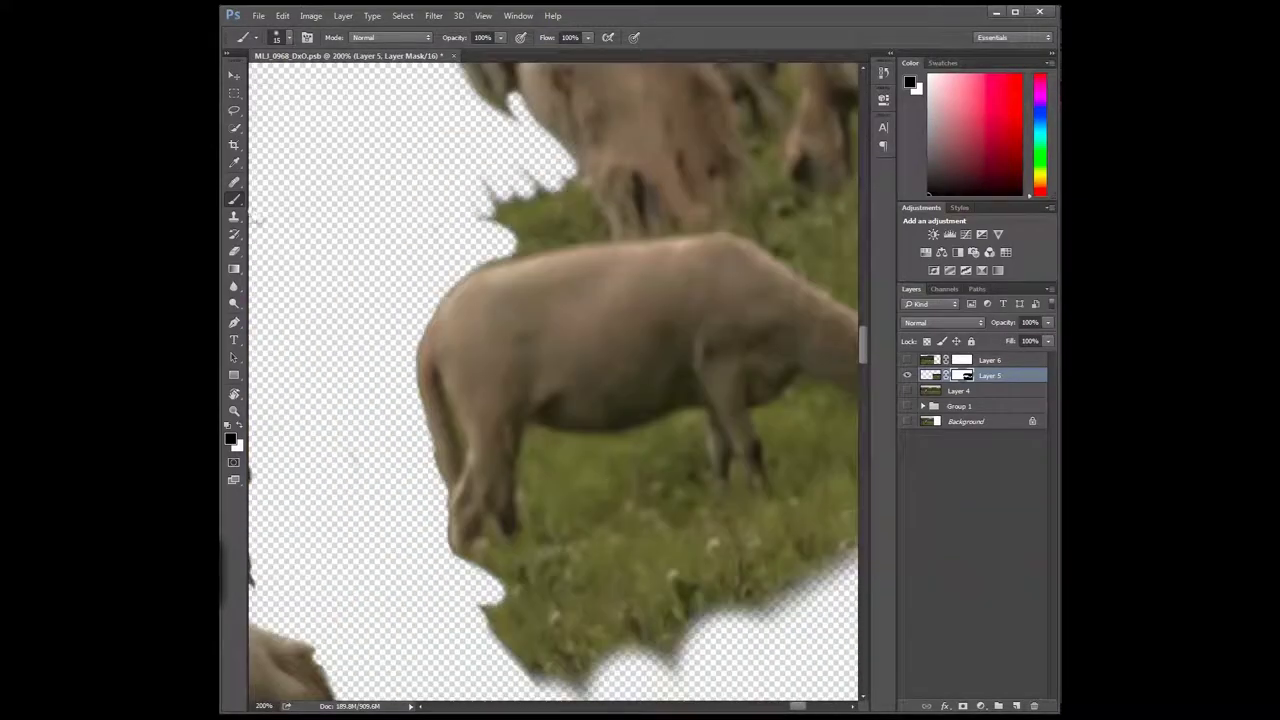
drag(580, 500, 500, 650)
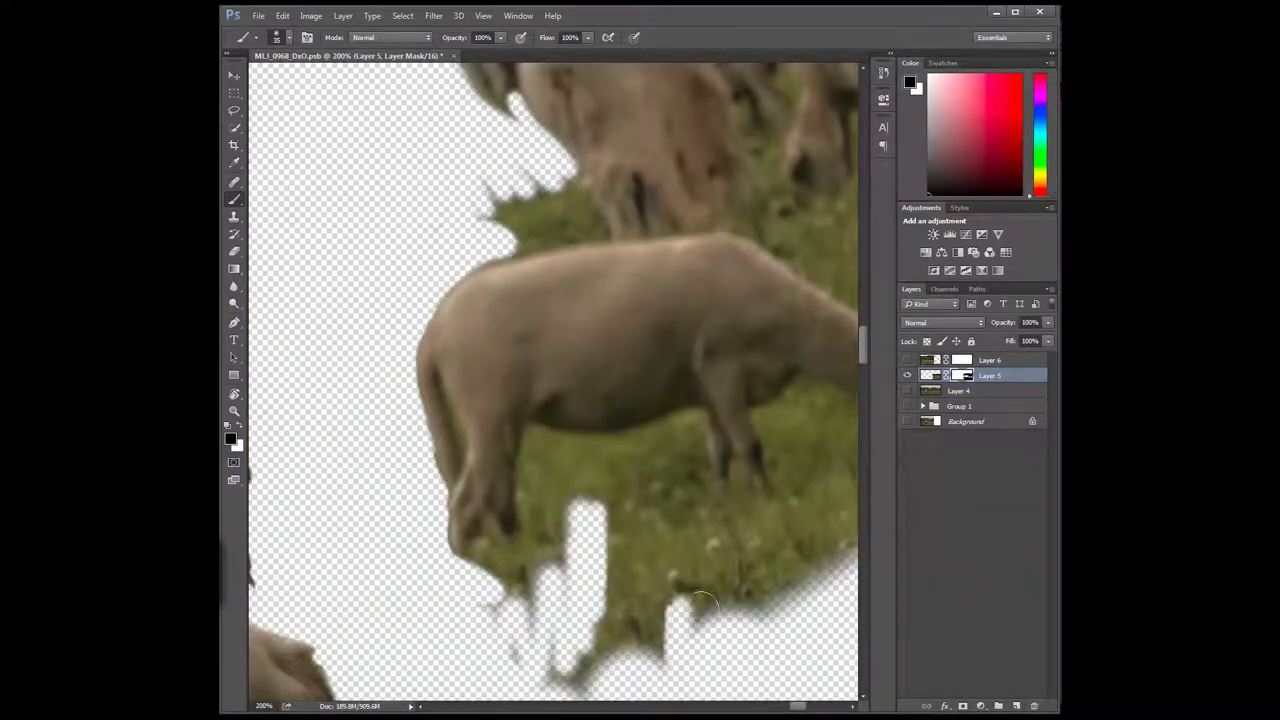
key(ctrl+plus)
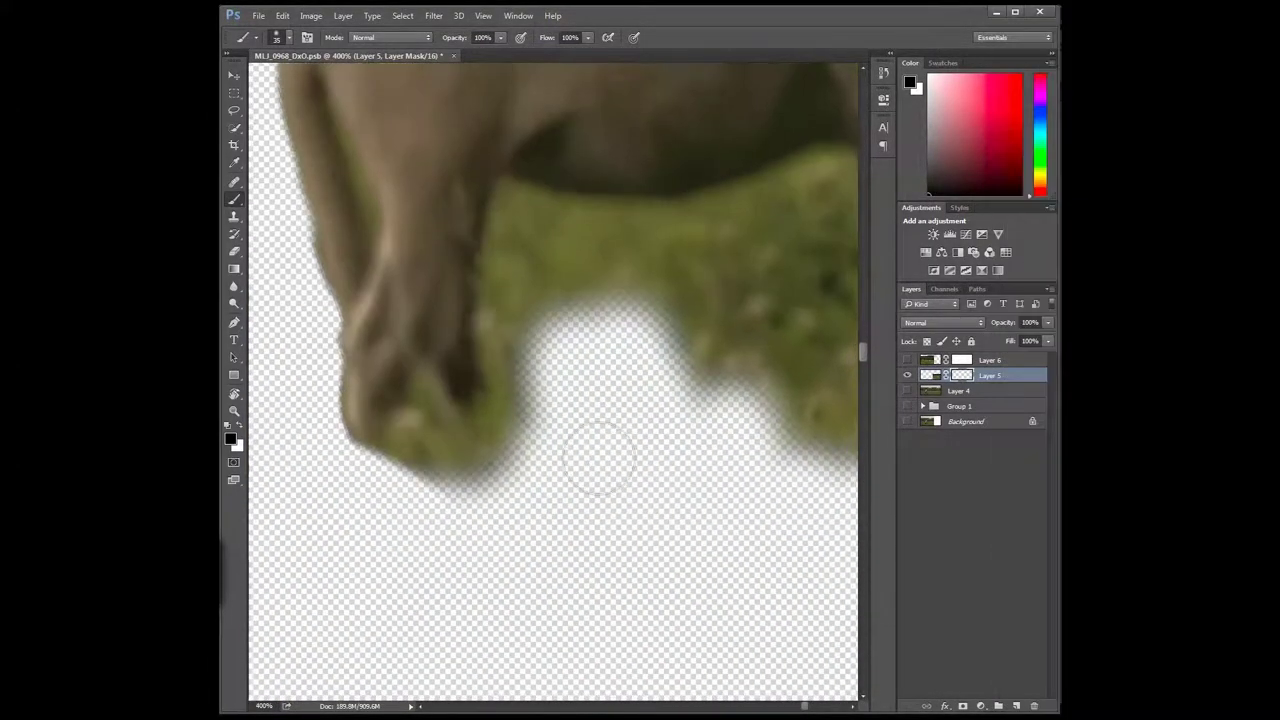
mouse_move(594, 451)
mouse_down()
mouse_move(740, 330)
mouse_move(414, 377)
mouse_move(545, 580)
mouse_up()
drag(410, 205, 448, 322)
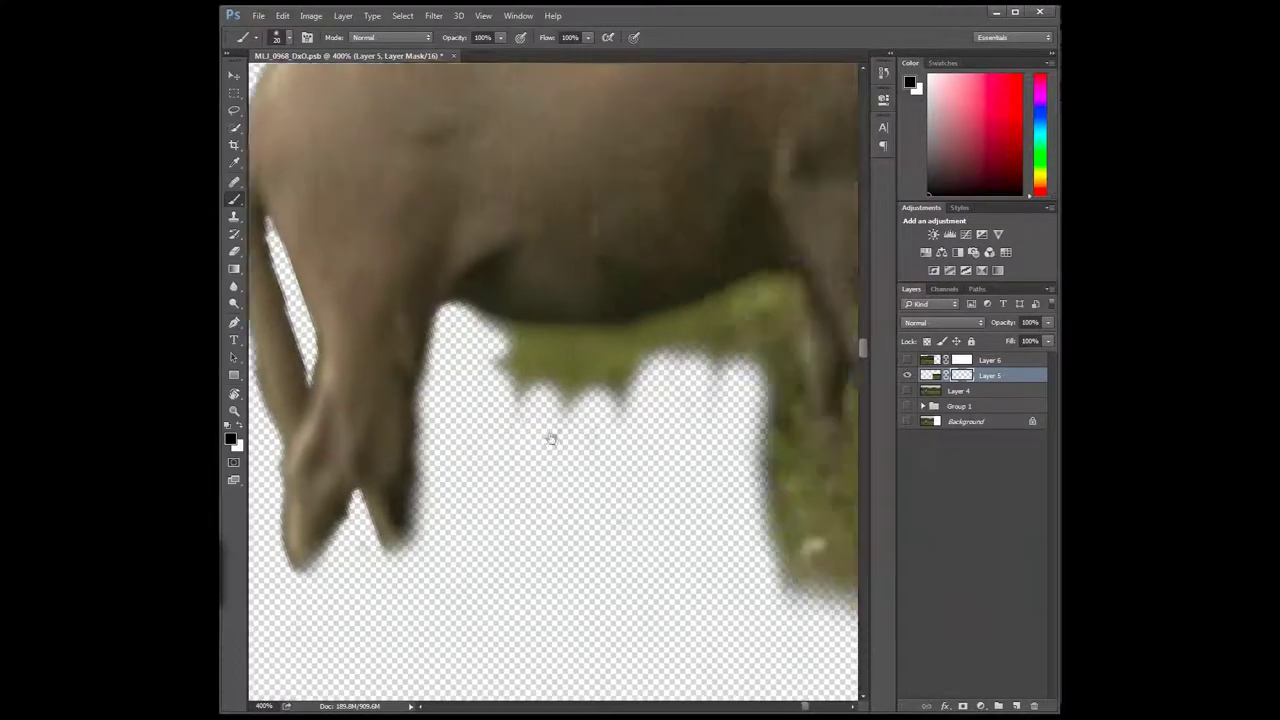
- Remove grass along the sheep's lower-left edge and beneath its legs
mouse_move(586, 305)
mouse_down()
mouse_move(520, 440)
mouse_move(533, 575)
mouse_move(620, 640)
mouse_up()
mouse_move(550, 433)
mouse_down()
mouse_move(594, 363)
mouse_move(657, 528)
mouse_move(671, 290)
mouse_up()
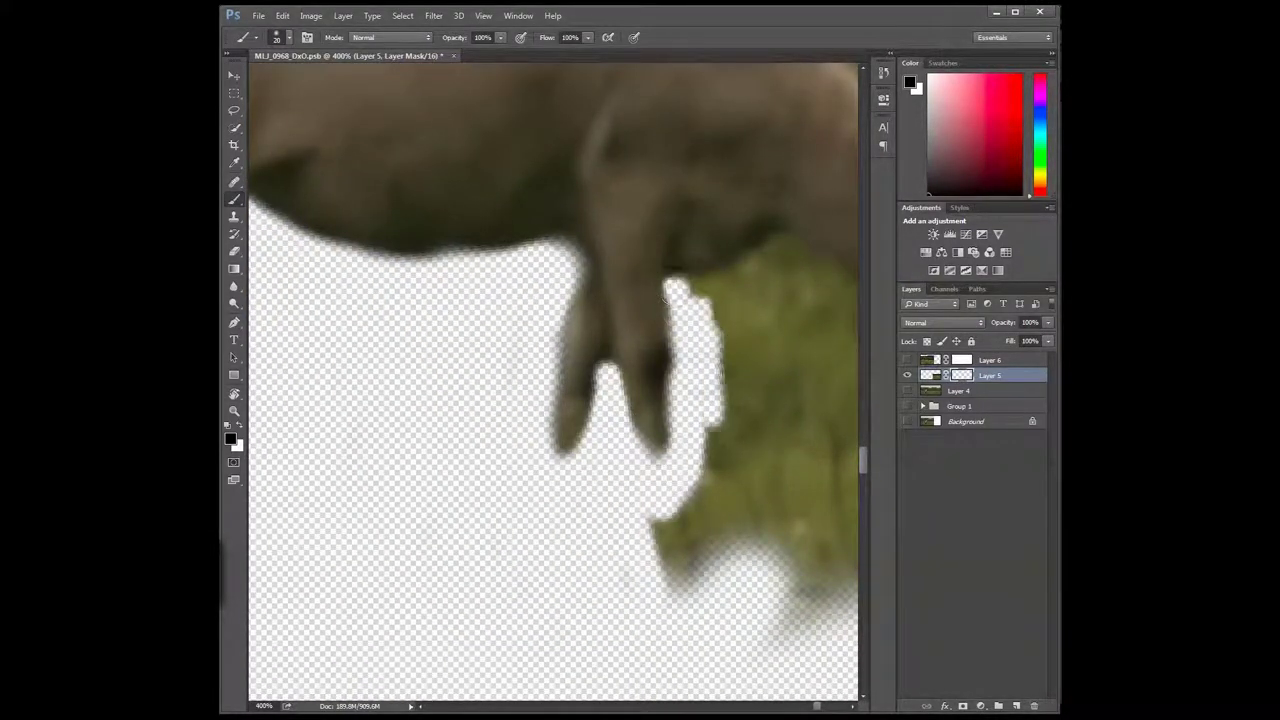
drag(438, 310, 529, 614)
mouse_move(366, 414)
mouse_down()
mouse_move(380, 434)
mouse_move(738, 380)
mouse_move(423, 129)
mouse_up()
- Clear the grass around the sheep's hooves
drag(620, 250, 720, 400)
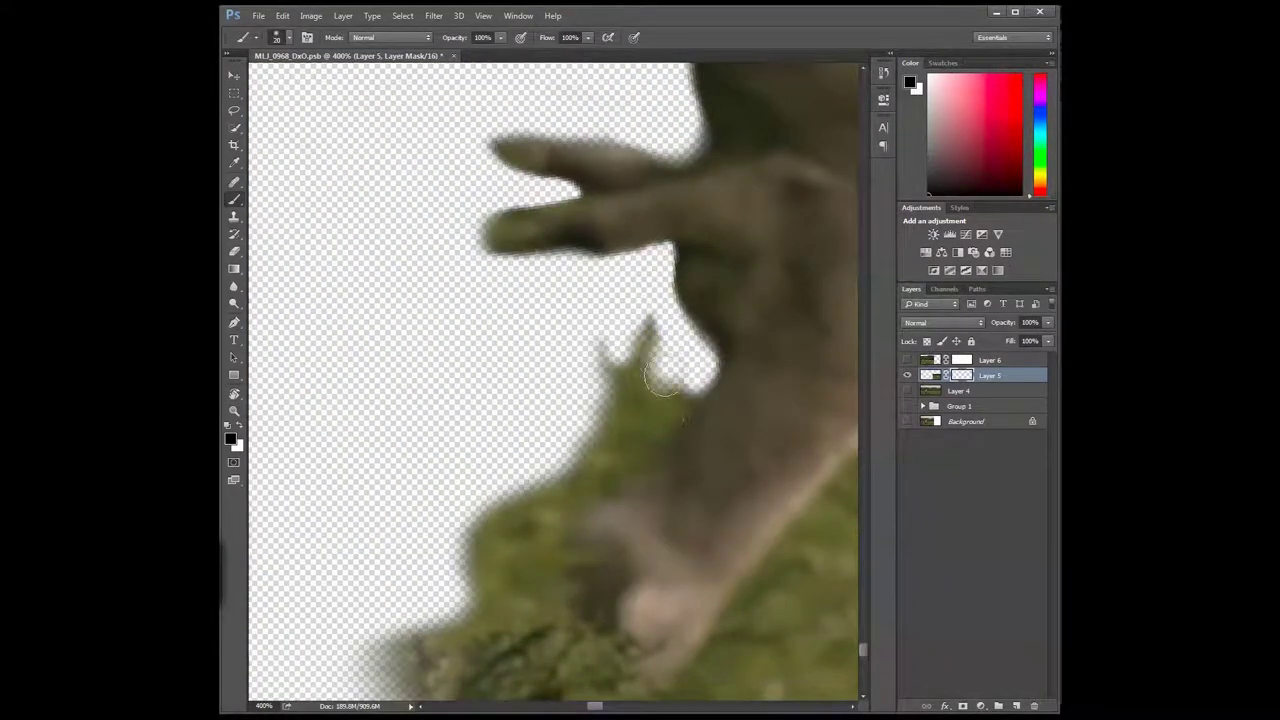
drag(700, 330, 590, 450)
drag(775, 395, 773, 248)
drag(480, 420, 486, 514)
drag(560, 300, 470, 440)
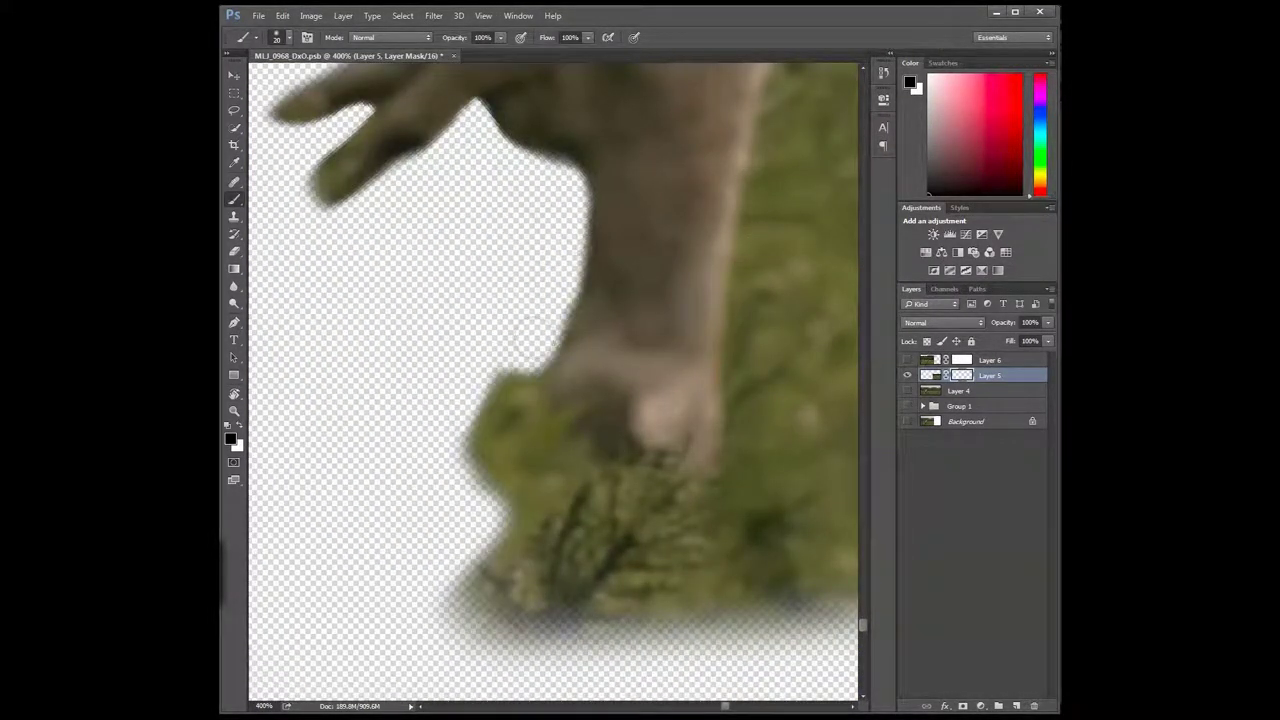
drag(500, 500, 497, 317)
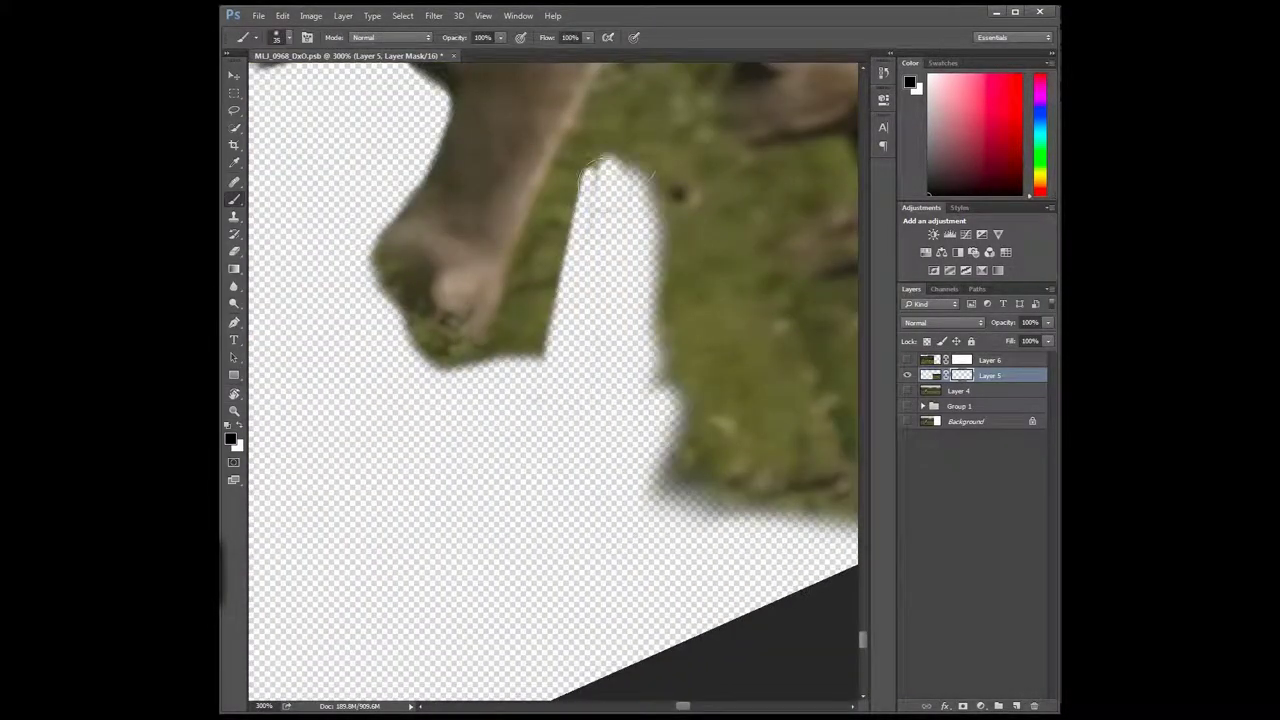
- Remove grass beside the leg and hoof and above the head
drag(413, 350, 335, 350)
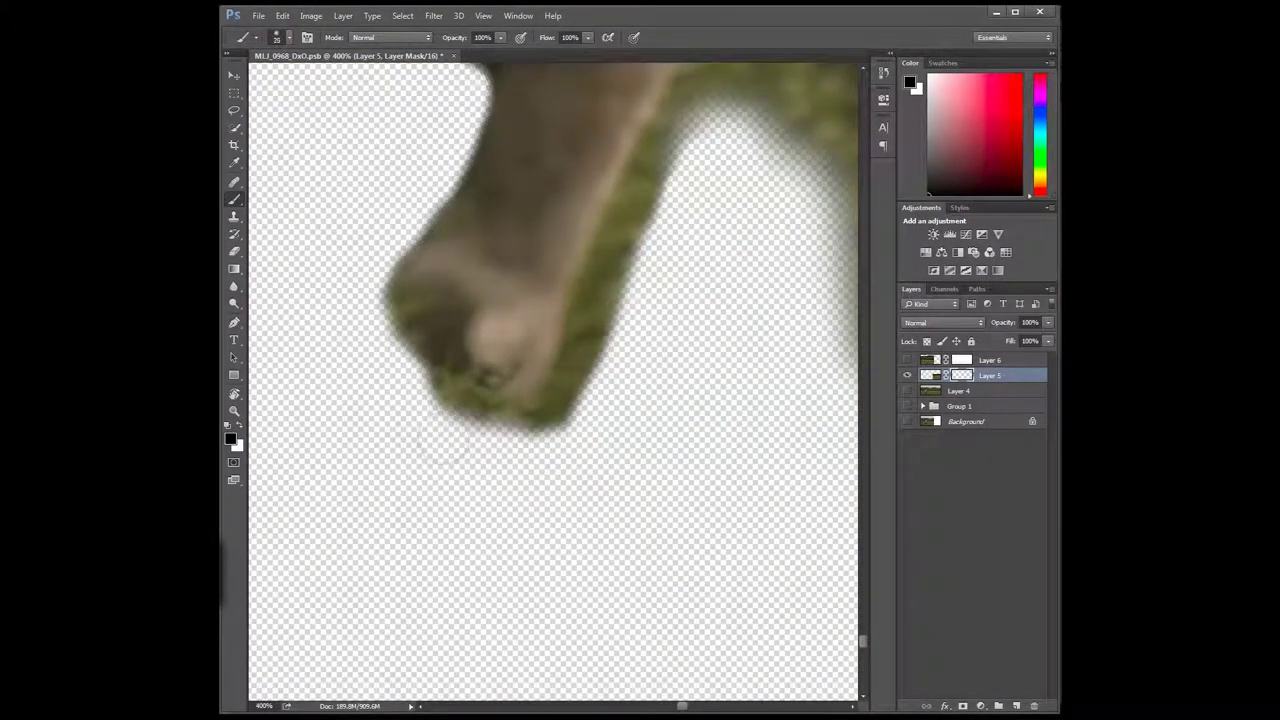
mouse_move(540, 450)
mouse_down()
mouse_move(620, 240)
mouse_move(680, 130)
mouse_move(582, 366)
mouse_up()
drag(669, 292, 628, 452)
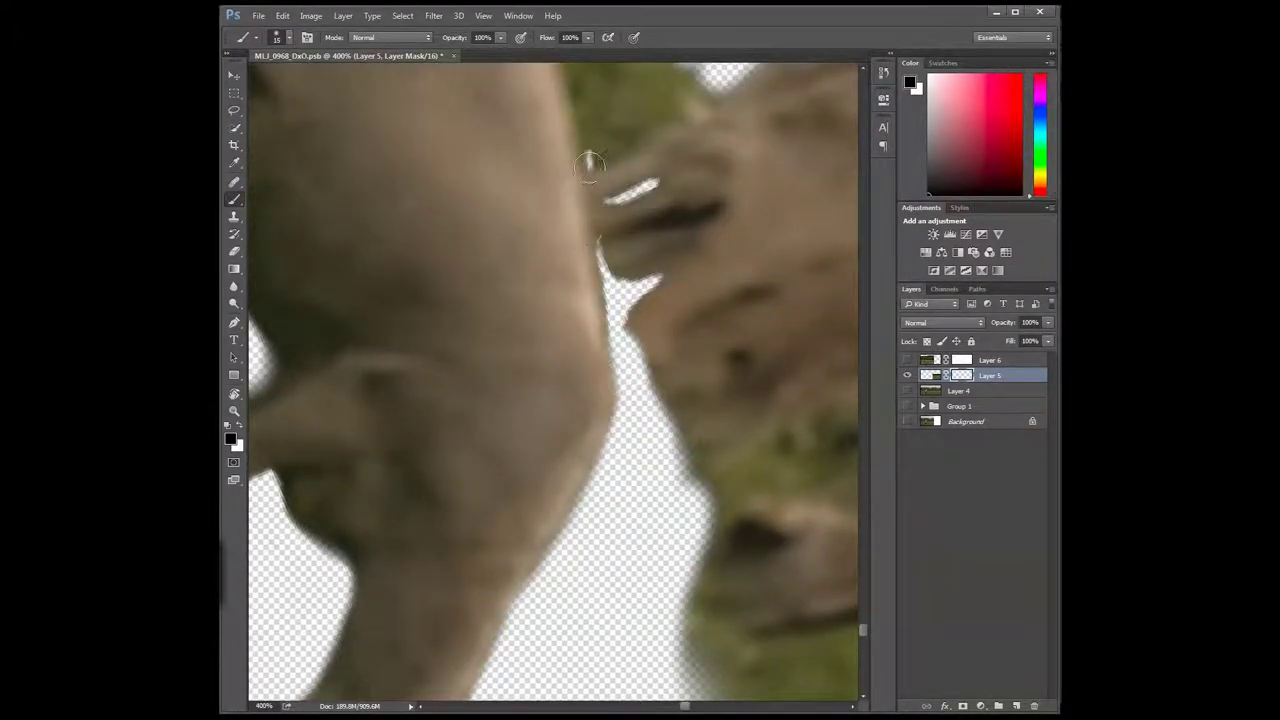
drag(574, 262, 552, 438)
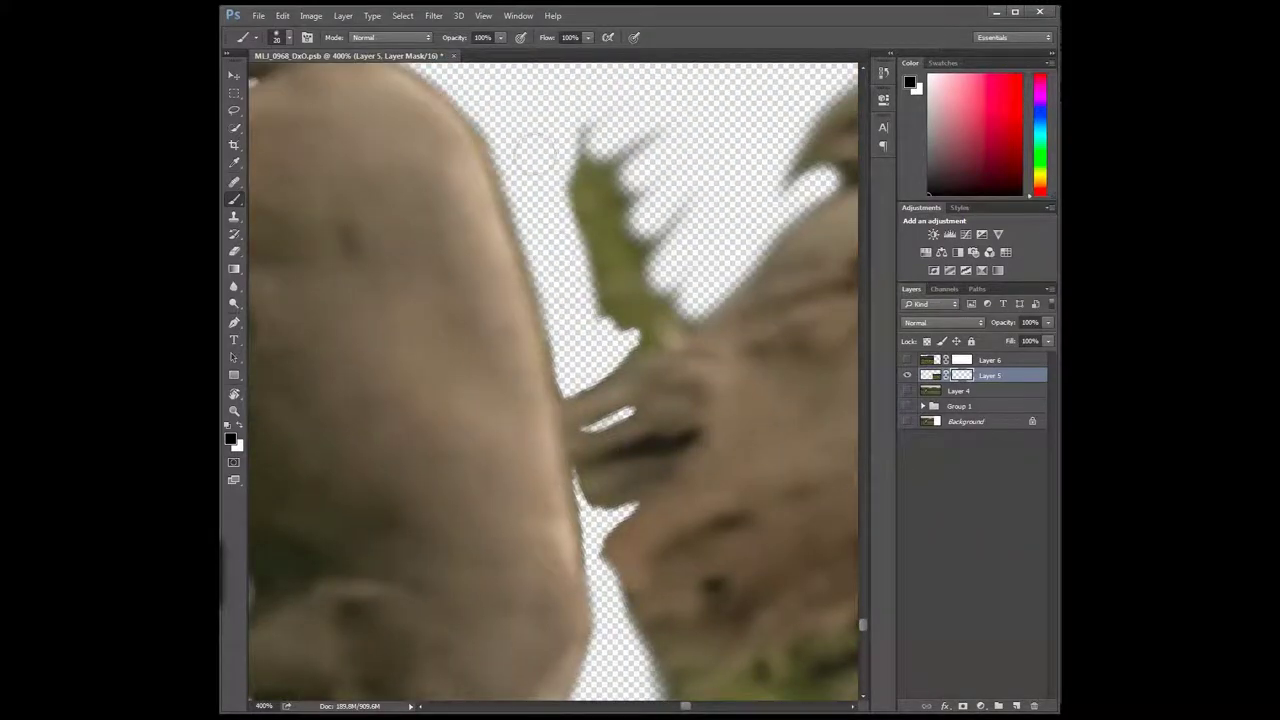
drag(600, 165, 635, 343)
- Erase grass around the neighbouring heads, under the nose and right of the leg
key(ctrl+minus)
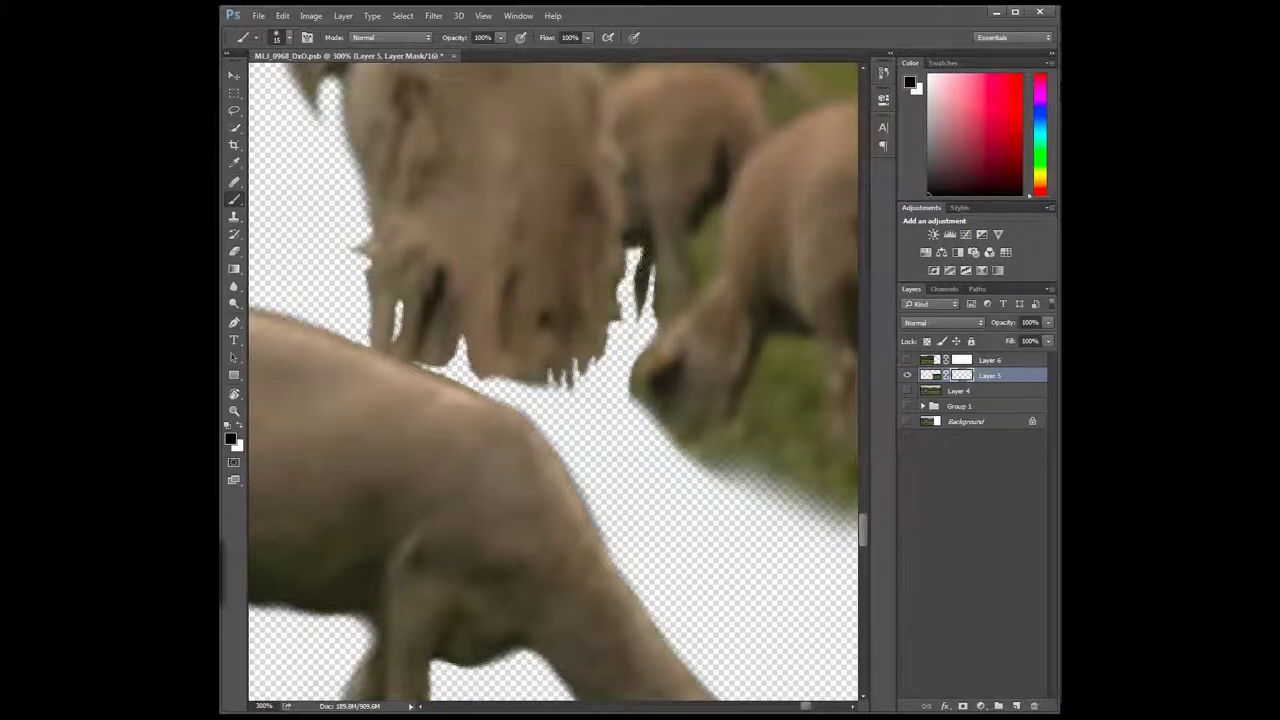
drag(640, 330, 535, 300)
mouse_move(575, 405)
mouse_down()
mouse_move(660, 470)
mouse_move(712, 345)
mouse_move(745, 397)
mouse_up()
drag(735, 480, 840, 470)
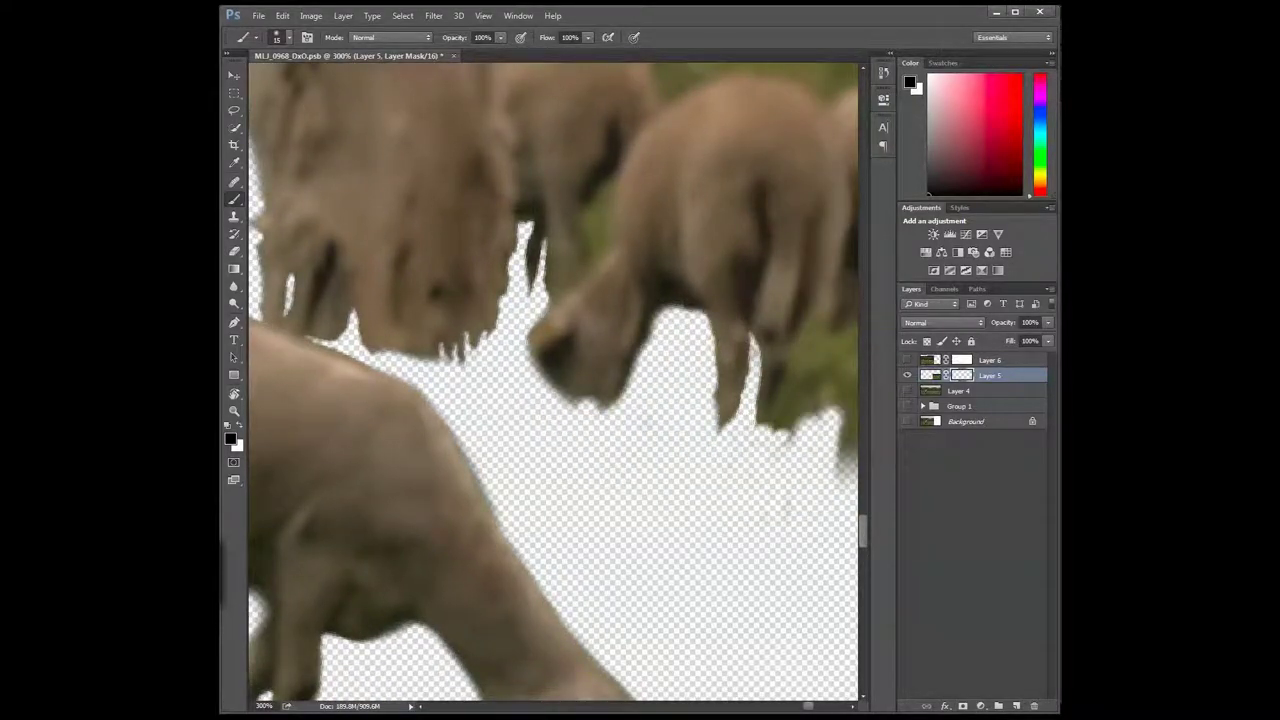
- Clear the grass at the lower right and around the animals
drag(593, 256, 440, 300)
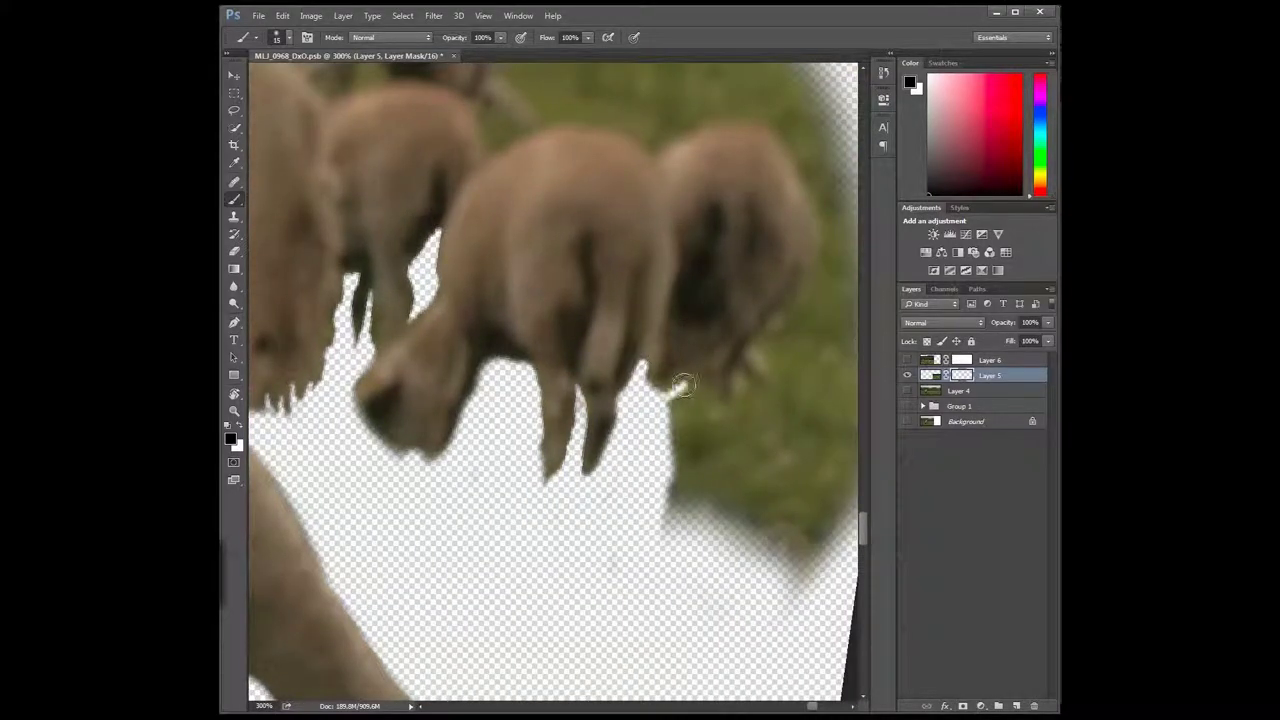
drag(680, 380, 720, 550)
drag(740, 600, 840, 270)
mouse_move(666, 300)
mouse_down()
mouse_move(700, 400)
mouse_move(830, 330)
mouse_move(690, 425)
mouse_move(680, 200)
mouse_up()
drag(660, 110, 719, 324)
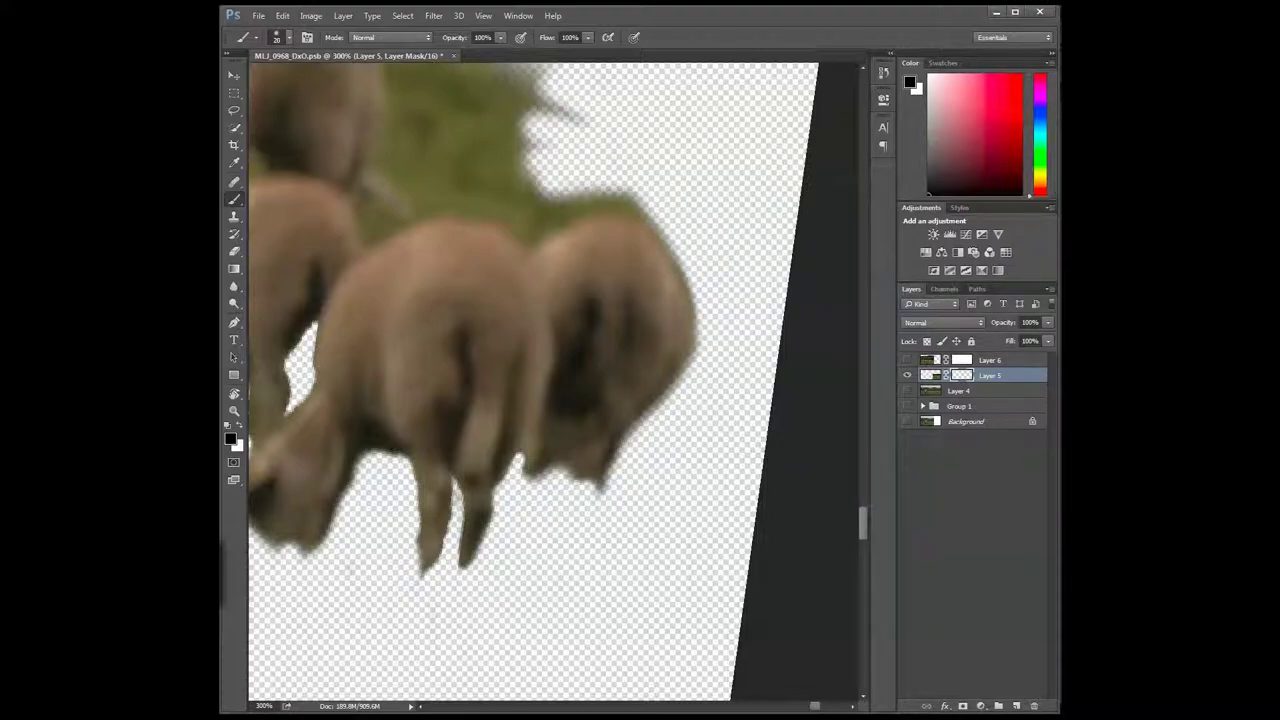
- Rotate the view and erase grass near, above and between the animals
drag(600, 300, 500, 450)
drag(700, 200, 600, 400)
drag(630, 440, 840, 340)
mouse_move(590, 300)
mouse_down()
mouse_move(640, 400)
mouse_move(700, 330)
mouse_move(680, 110)
mouse_move(600, 400)
mouse_up()
mouse_move(400, 150)
mouse_down()
mouse_move(601, 302)
mouse_move(680, 250)
mouse_up()
click(415, 322)
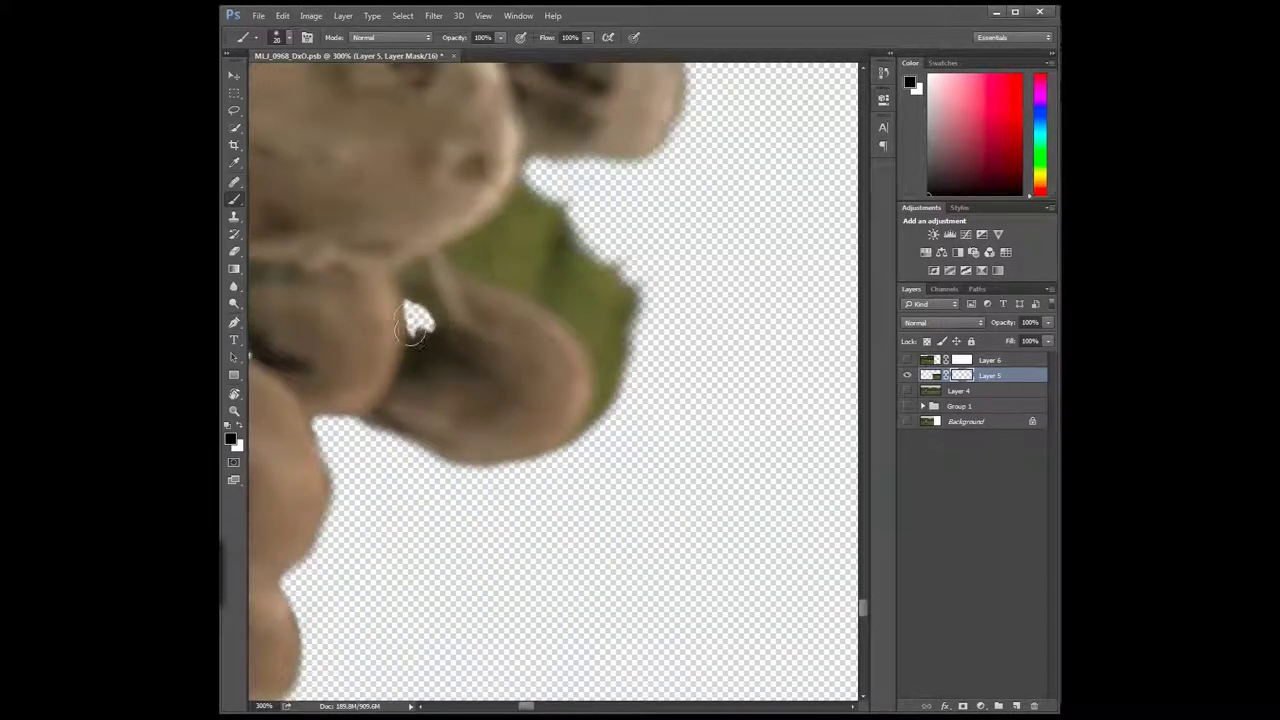
- Remove the remaining green grass along the animals' right edge
drag(610, 440, 624, 290)
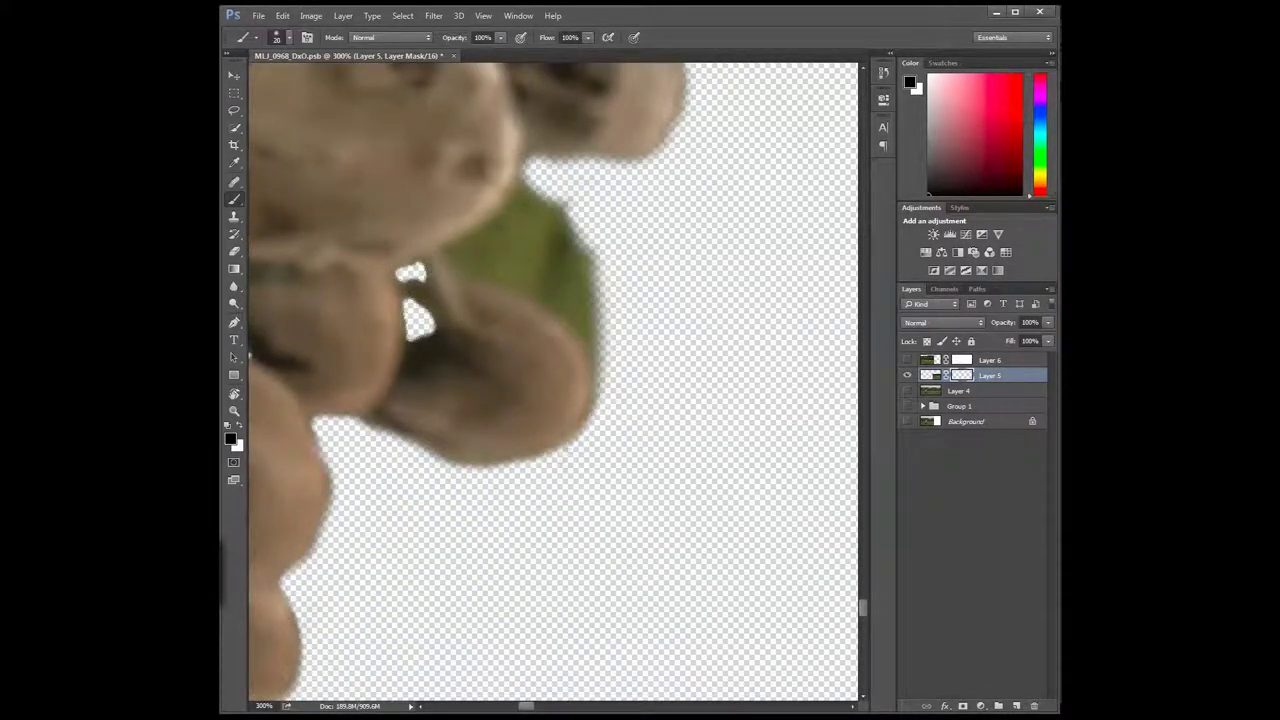
drag(600, 420, 530, 220)
drag(480, 130, 610, 240)
scroll(697, 358, down, 5)
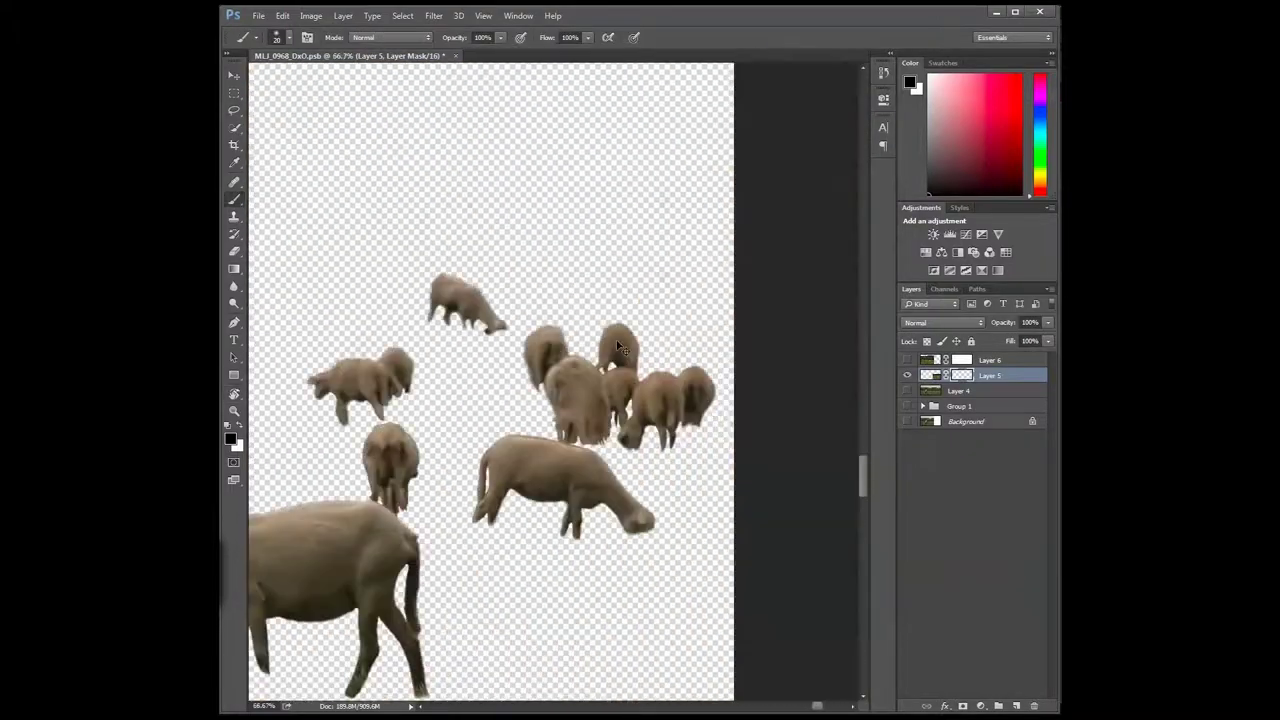
scroll(770, 373, down, 1)
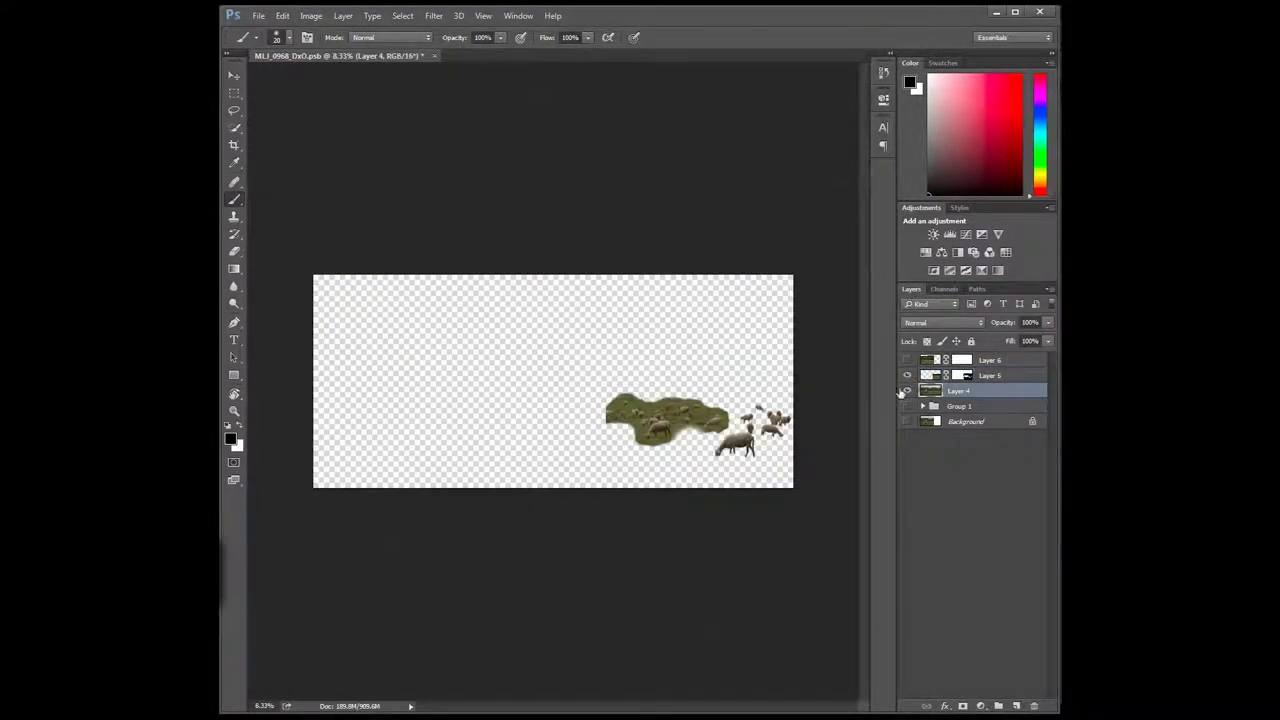
scroll(850, 500, up, 2)
scroll(570, 480, up, 3)
- Clear grass below the big sheep, around its leg and under its face
scroll(570, 480, up, 1)
drag(540, 655, 530, 415)
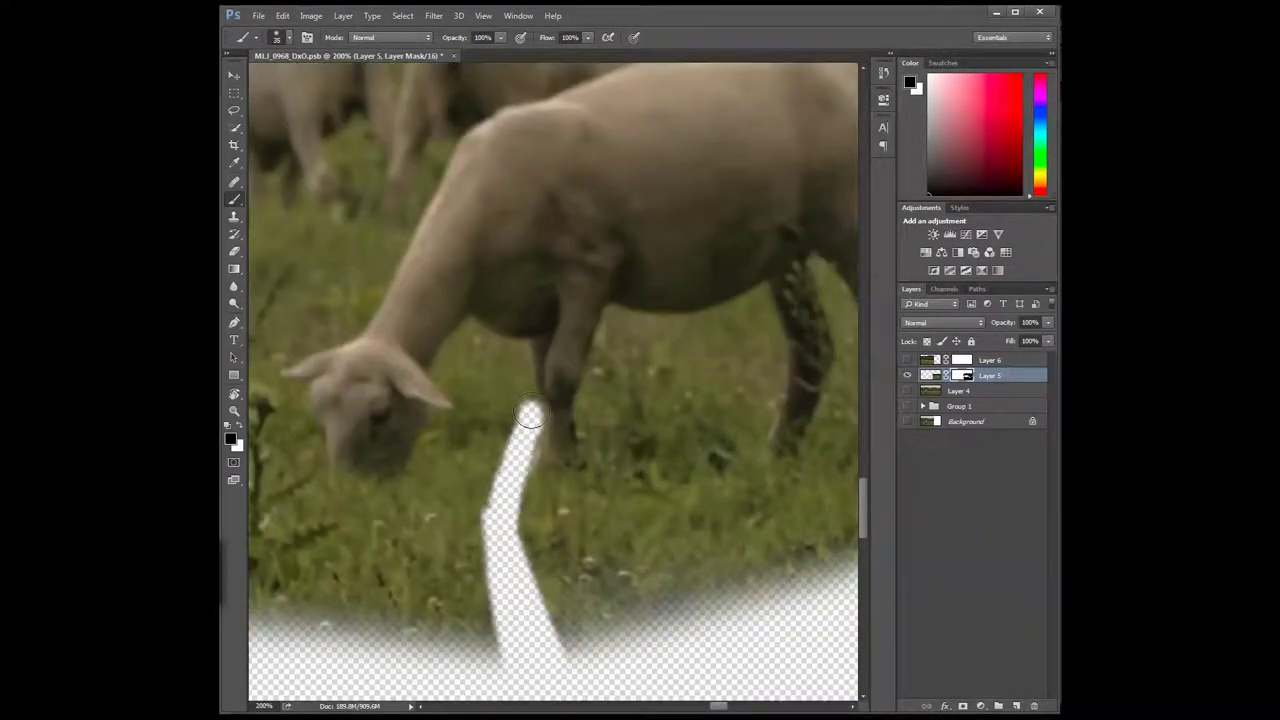
mouse_move(510, 349)
mouse_down()
mouse_move(590, 500)
mouse_move(720, 450)
mouse_move(663, 654)
mouse_up()
scroll(560, 420, up, 1)
mouse_move(524, 407)
mouse_down()
mouse_move(440, 310)
mouse_move(389, 365)
mouse_up()
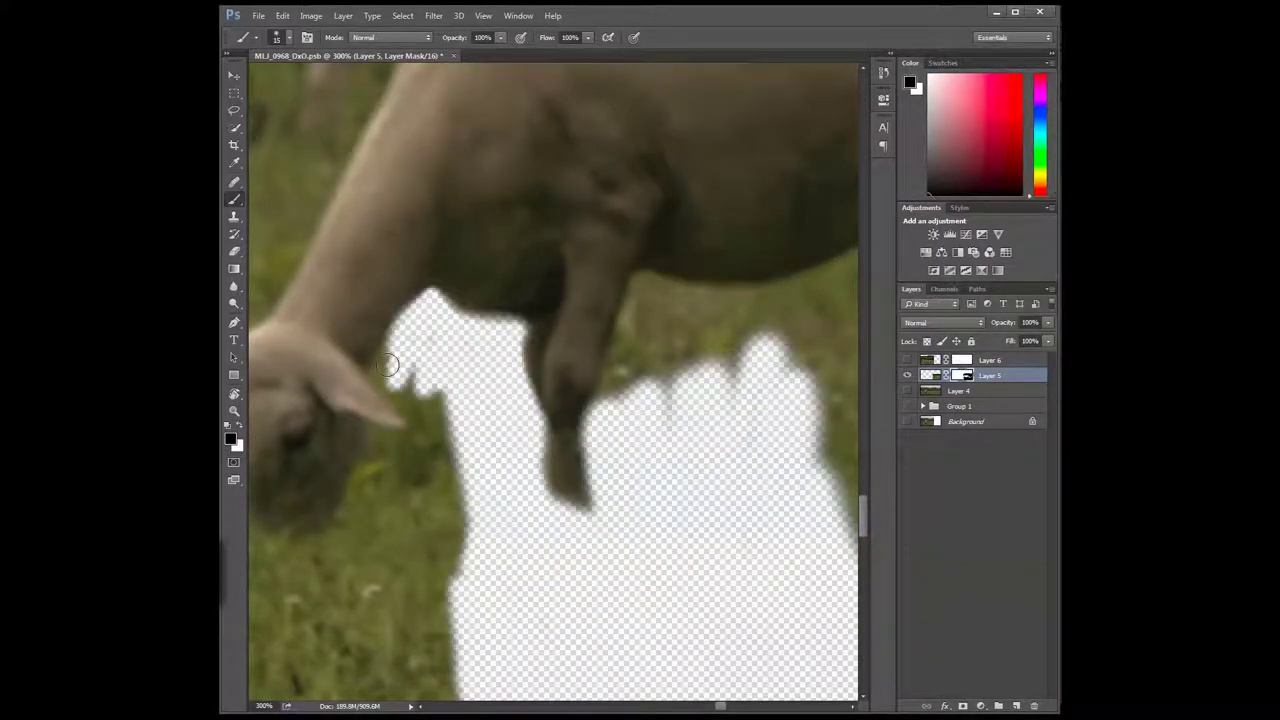
mouse_move(431, 410)
mouse_down()
mouse_move(646, 457)
mouse_move(360, 500)
mouse_move(330, 680)
mouse_up()
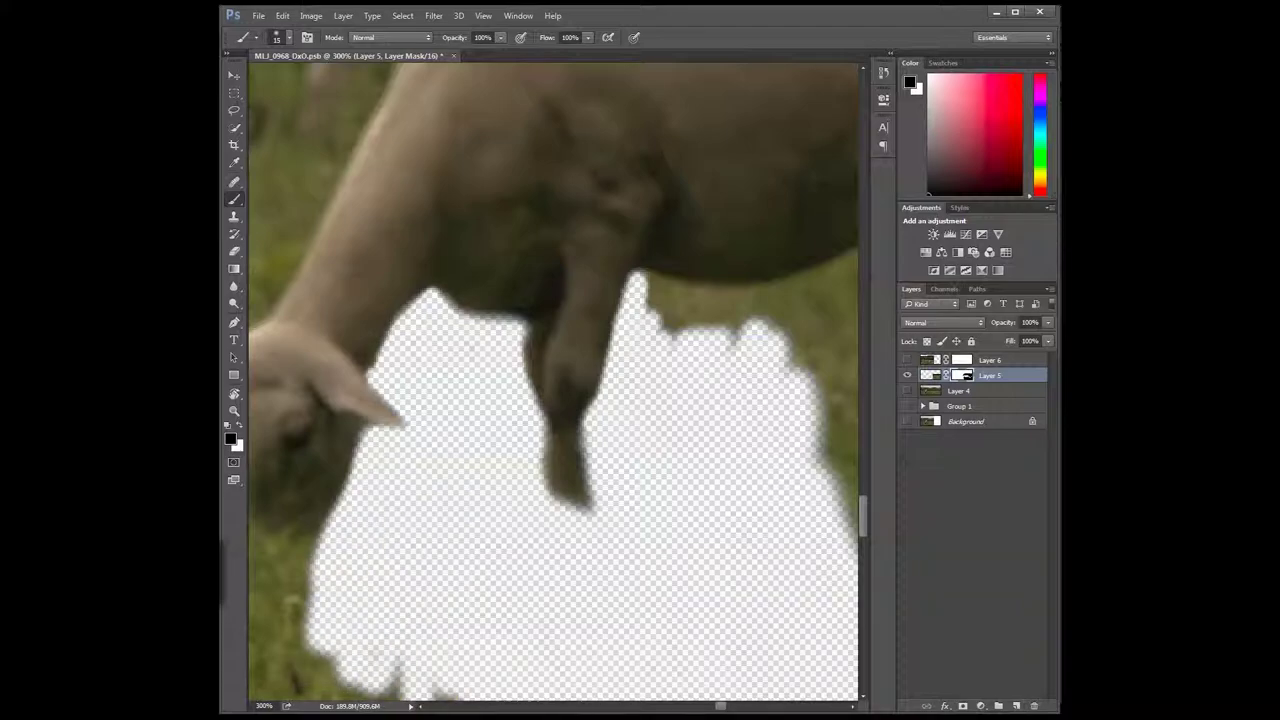
- Clear the grass around the horn-like shape on the neighbouring sheep
scroll(680, 376, left, 5)
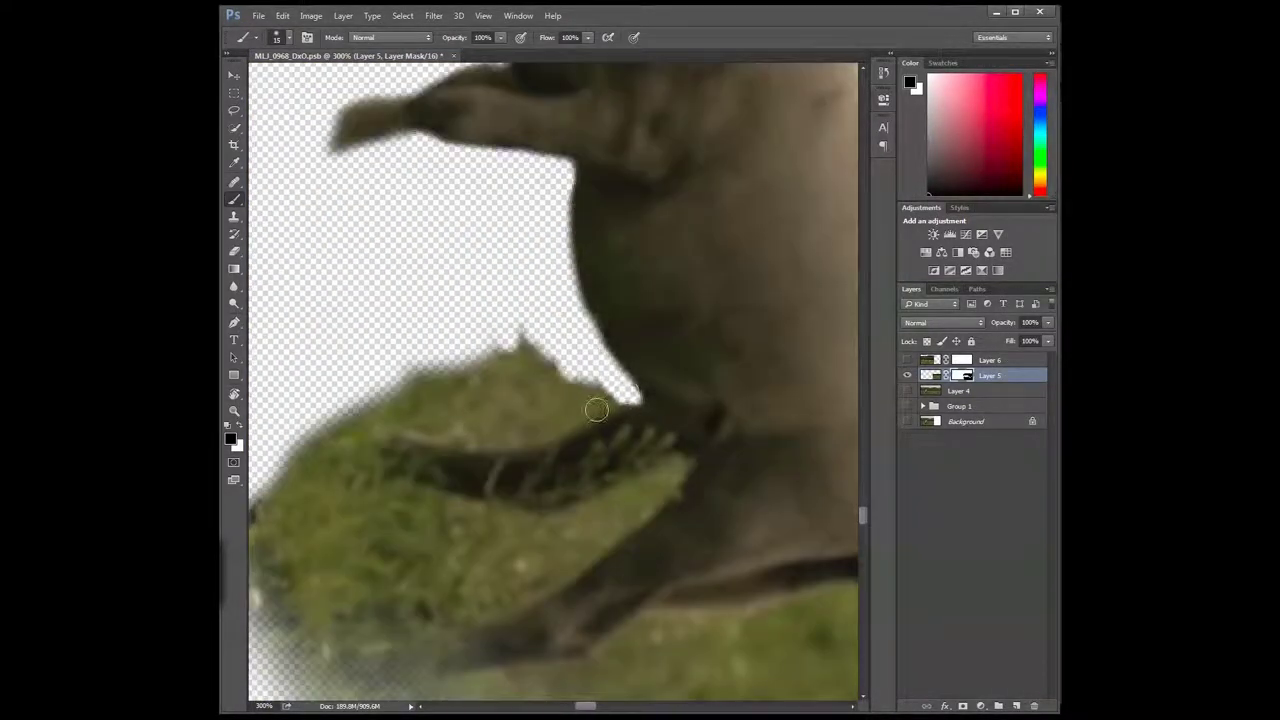
scroll(596, 410, up, 10)
scroll(596, 410, left, 3)
mouse_move(560, 200)
mouse_down()
mouse_move(517, 511)
mouse_move(470, 213)
mouse_move(430, 470)
mouse_move(290, 150)
mouse_move(310, 490)
mouse_up()
scroll(449, 287, left, 5)
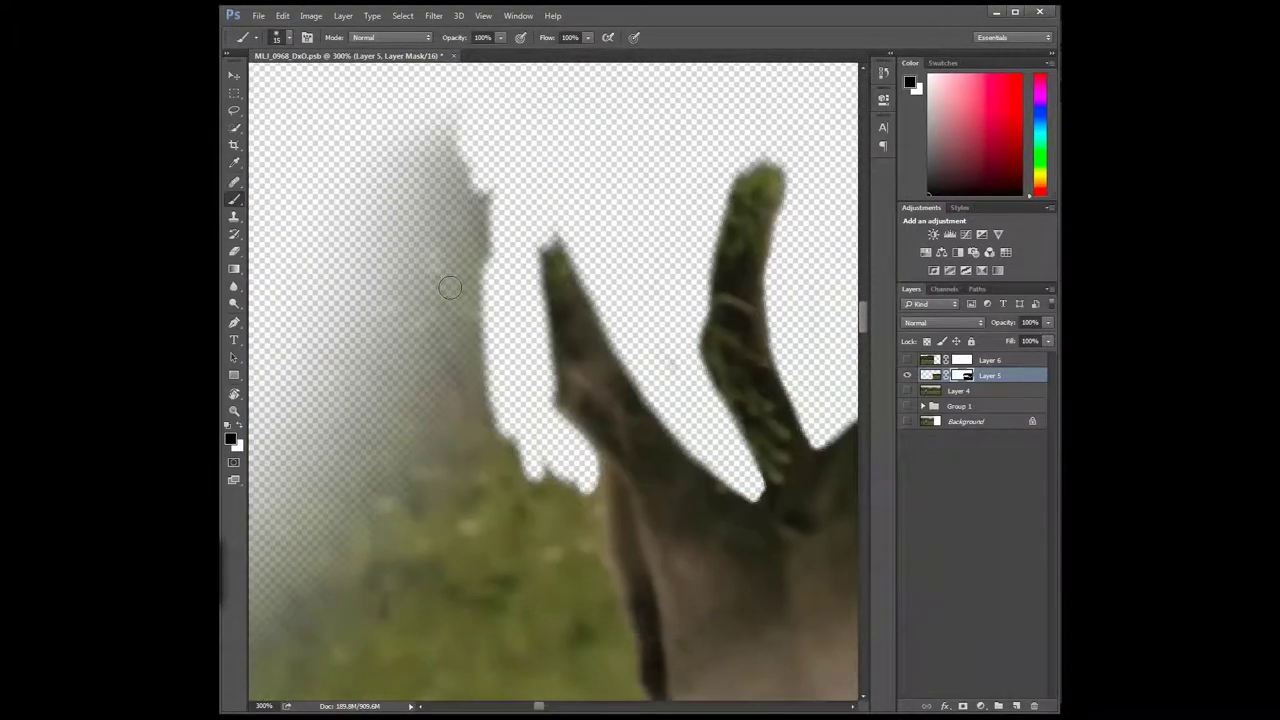
drag(595, 475, 572, 640)
scroll(580, 600, down, 5)
drag(600, 380, 640, 560)
- Extend the cleared area along the grass edge of the neighbouring animal
scroll(470, 368, right, 5)
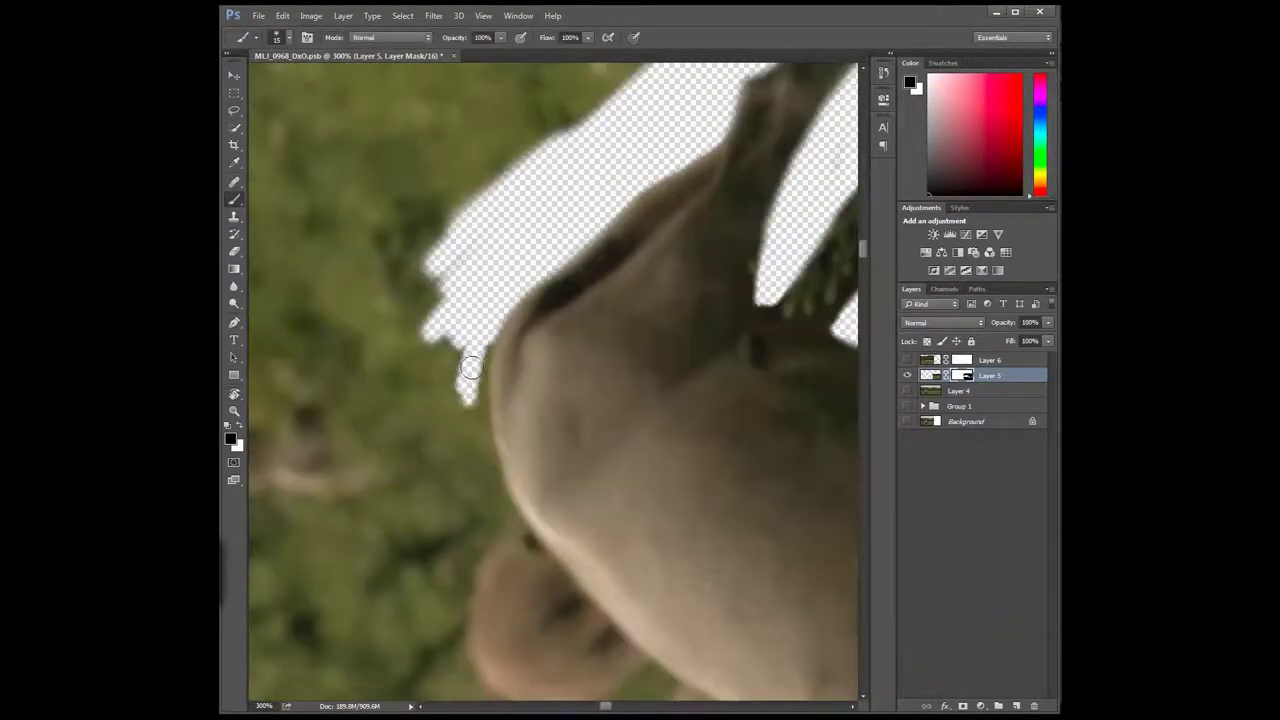
drag(470, 368, 489, 483)
scroll(490, 515, down, 5)
drag(560, 260, 468, 605)
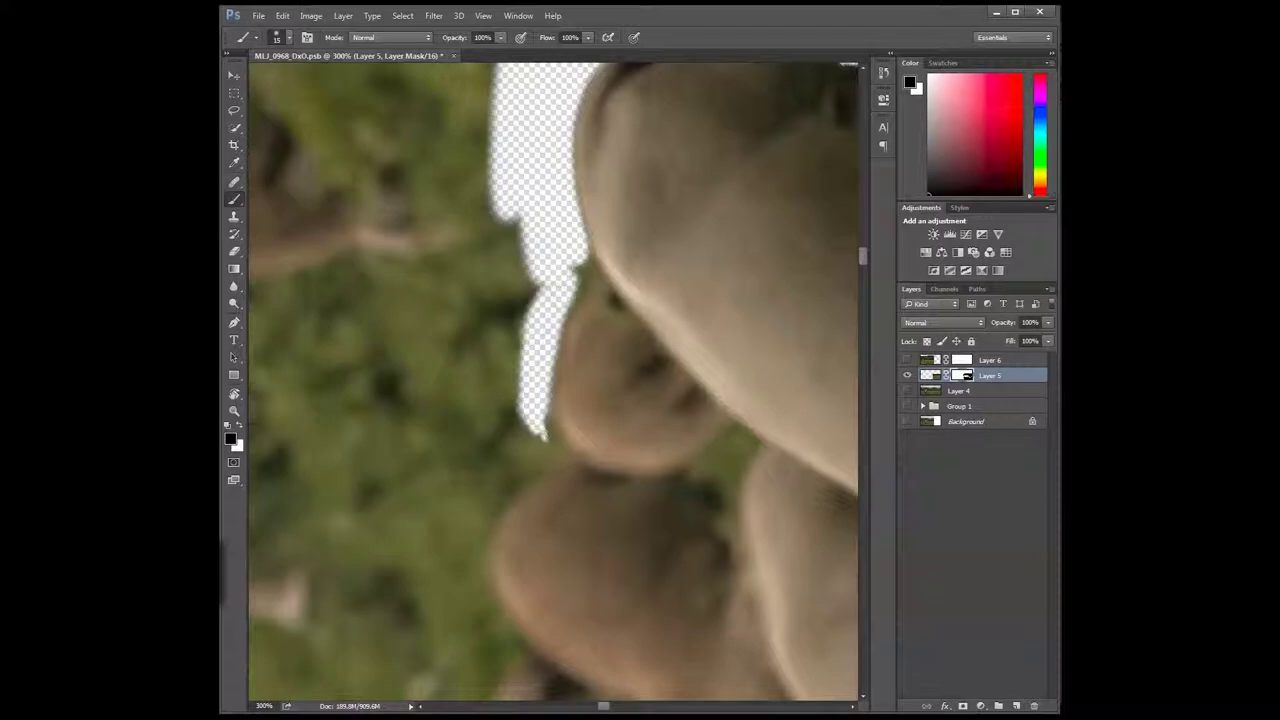
drag(505, 290, 450, 590)
- Remove more grass between the sheep further down the line
scroll(703, 542, down, 3)
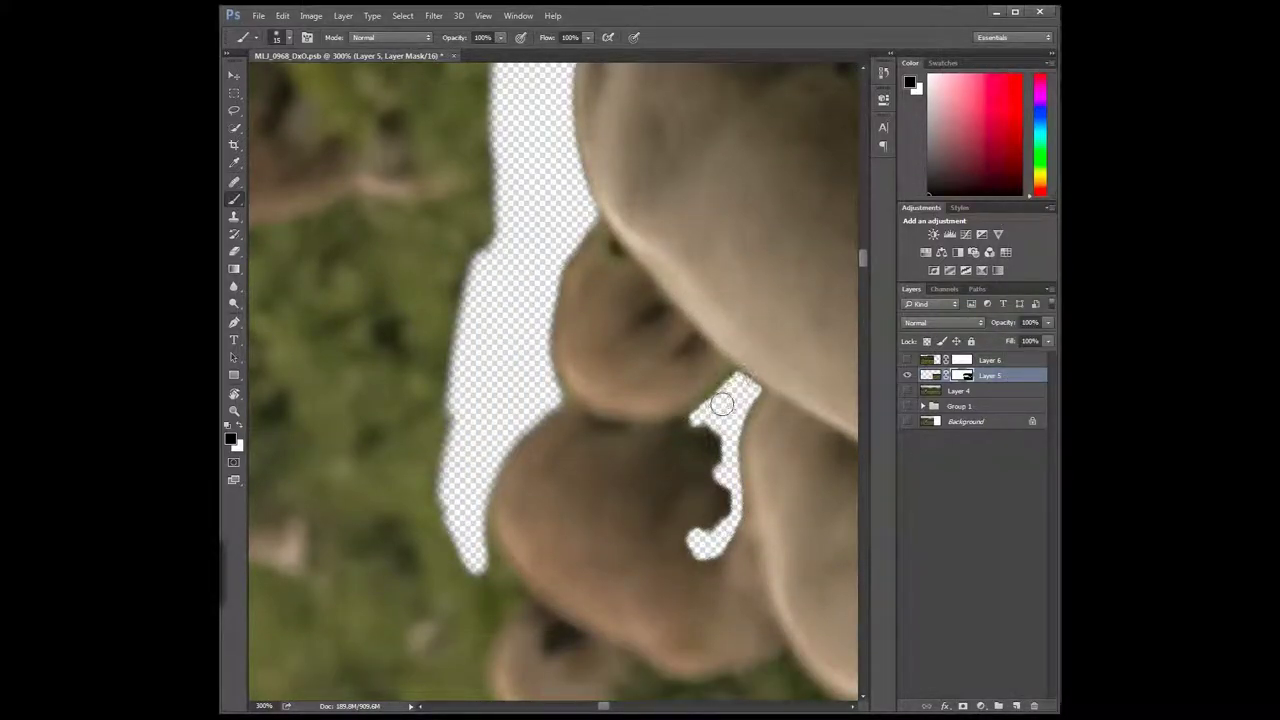
scroll(663, 251, down, 2)
scroll(691, 320, down, 2)
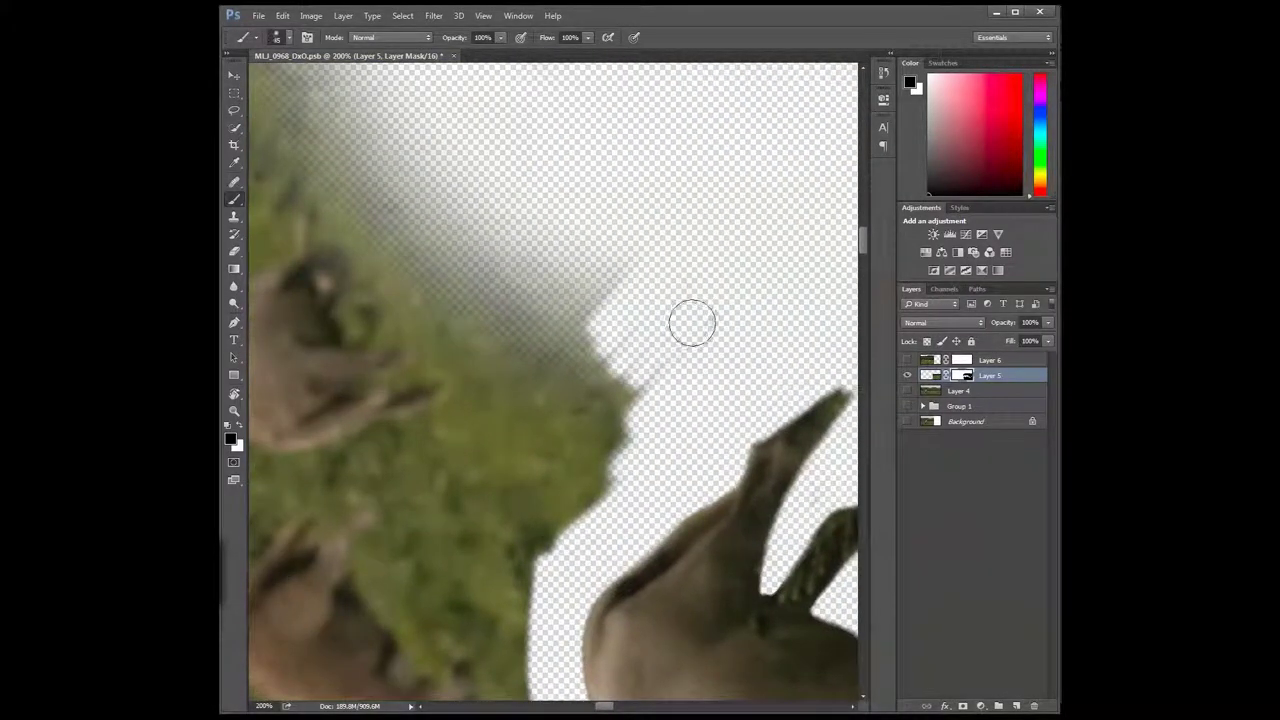
scroll(545, 380, down, 2)
drag(556, 231, 680, 125)
mouse_move(590, 345)
mouse_down()
mouse_move(469, 426)
mouse_move(443, 363)
mouse_move(540, 378)
mouse_move(560, 540)
mouse_move(768, 343)
mouse_up()
- Mask away the lower grass patch and the grass beside and below the grazing sheep on Layer 5
drag(622, 521, 537, 441)
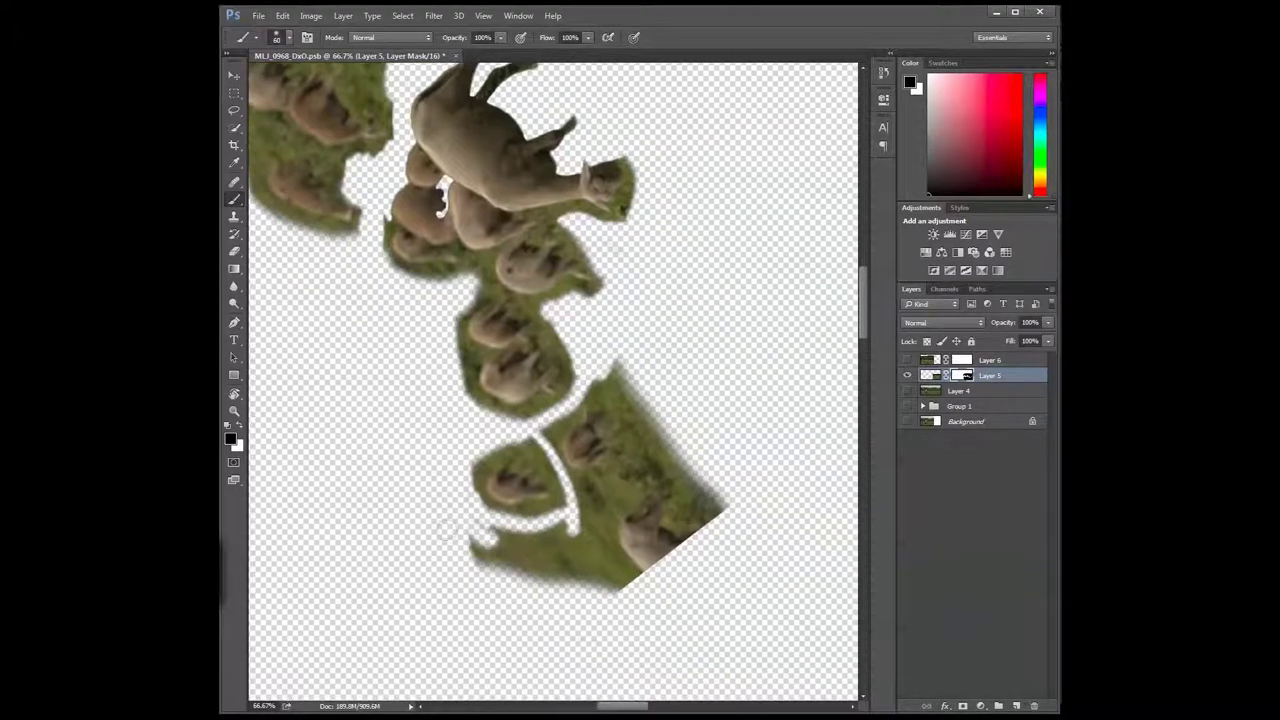
mouse_move(500, 560)
mouse_down()
mouse_move(640, 500)
mouse_move(686, 443)
mouse_move(489, 604)
mouse_up()
mouse_move(383, 81)
mouse_down()
mouse_move(643, 371)
mouse_move(556, 266)
mouse_move(420, 240)
mouse_move(580, 220)
mouse_move(620, 243)
mouse_move(683, 396)
mouse_move(590, 375)
mouse_up()
scroll(655, 510, up, 2)
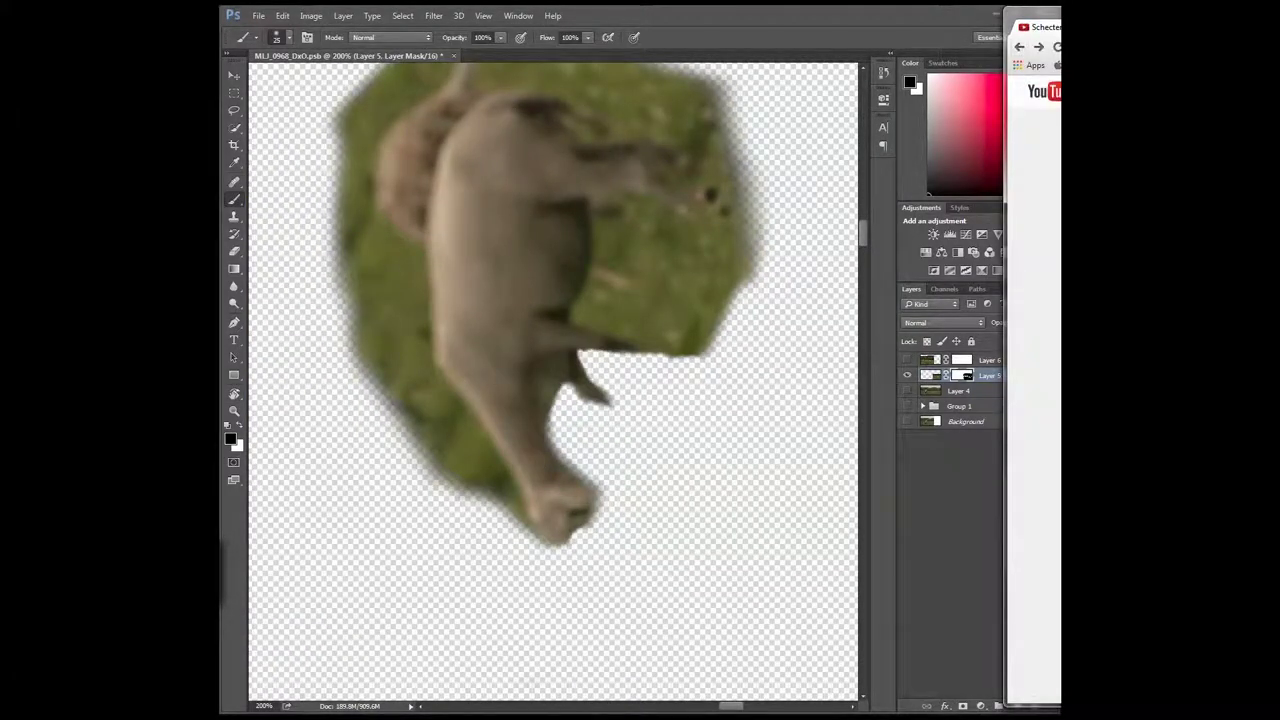
mouse_move(491, 597)
mouse_down()
mouse_move(420, 360)
mouse_move(406, 209)
mouse_move(529, 420)
mouse_move(429, 486)
mouse_move(643, 150)
mouse_move(806, 390)
mouse_up()
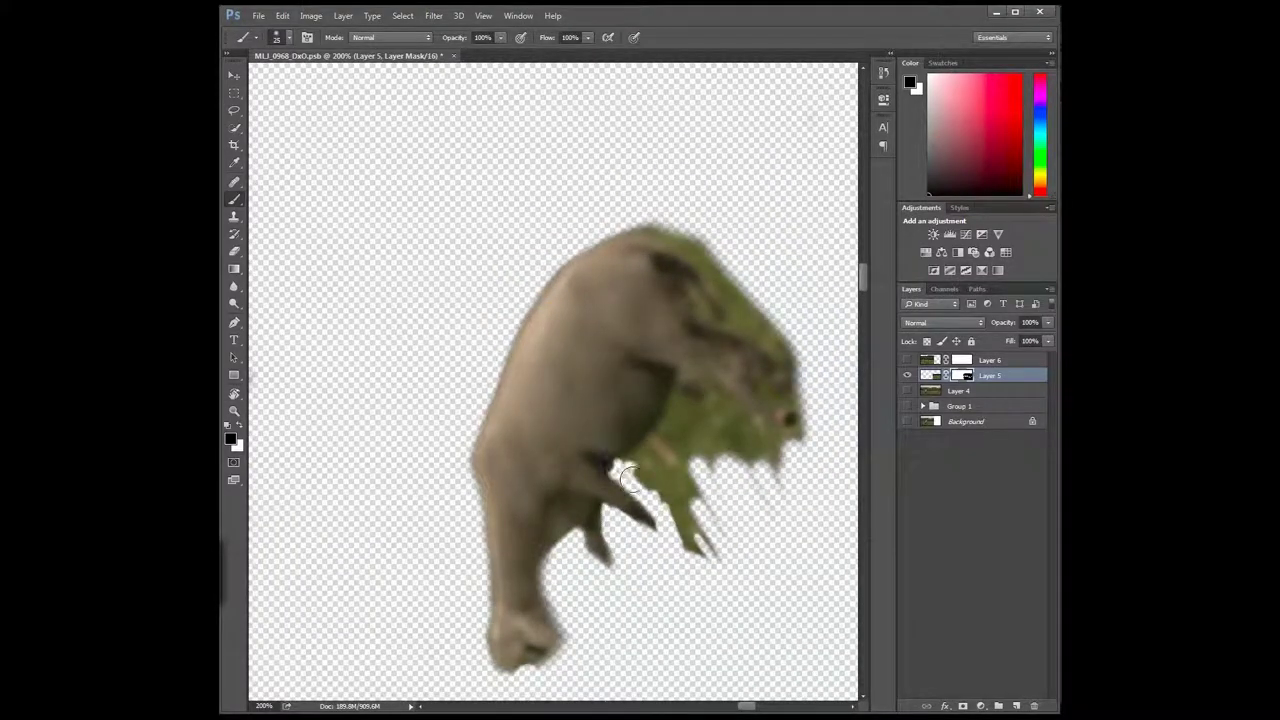
mouse_move(626, 474)
mouse_down()
mouse_move(700, 420)
mouse_move(756, 485)
mouse_up()
- Rotate the canvas view, then paint out the green spur and grass around the sheep's head and edges
key(r)
drag(653, 422, 746, 325)
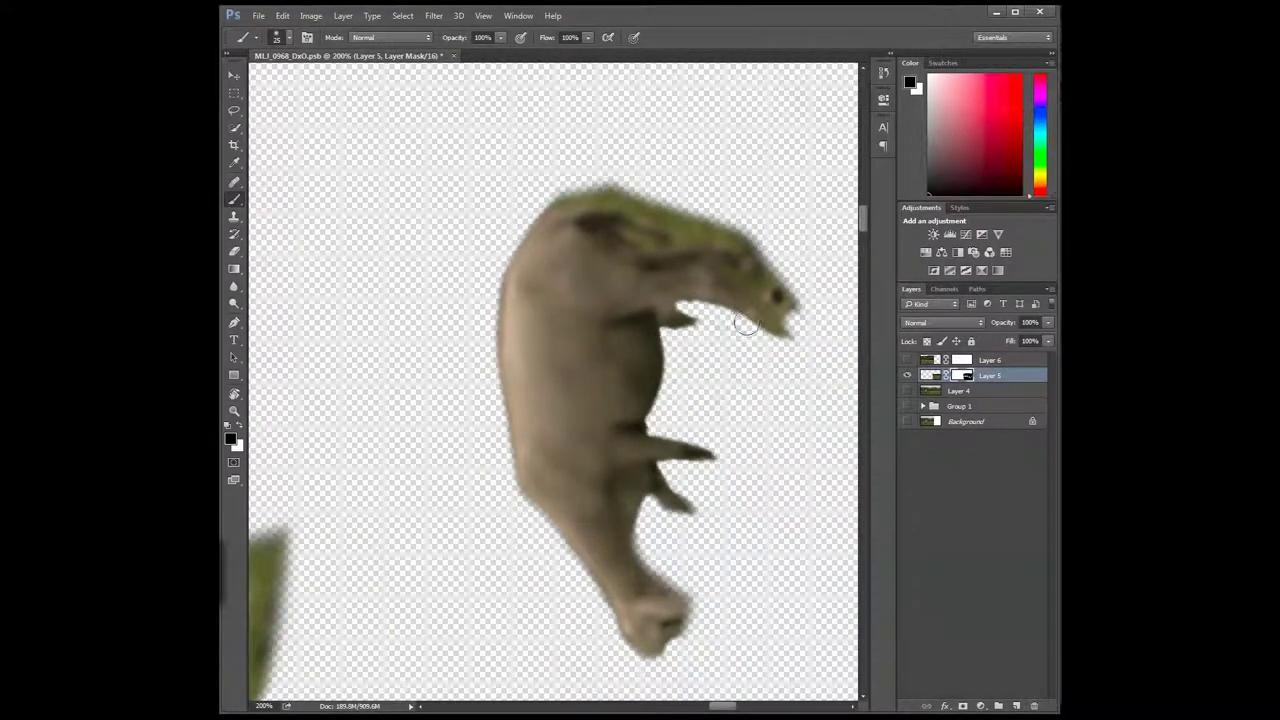
mouse_move(781, 285)
mouse_down()
mouse_move(716, 434)
mouse_move(755, 468)
mouse_up()
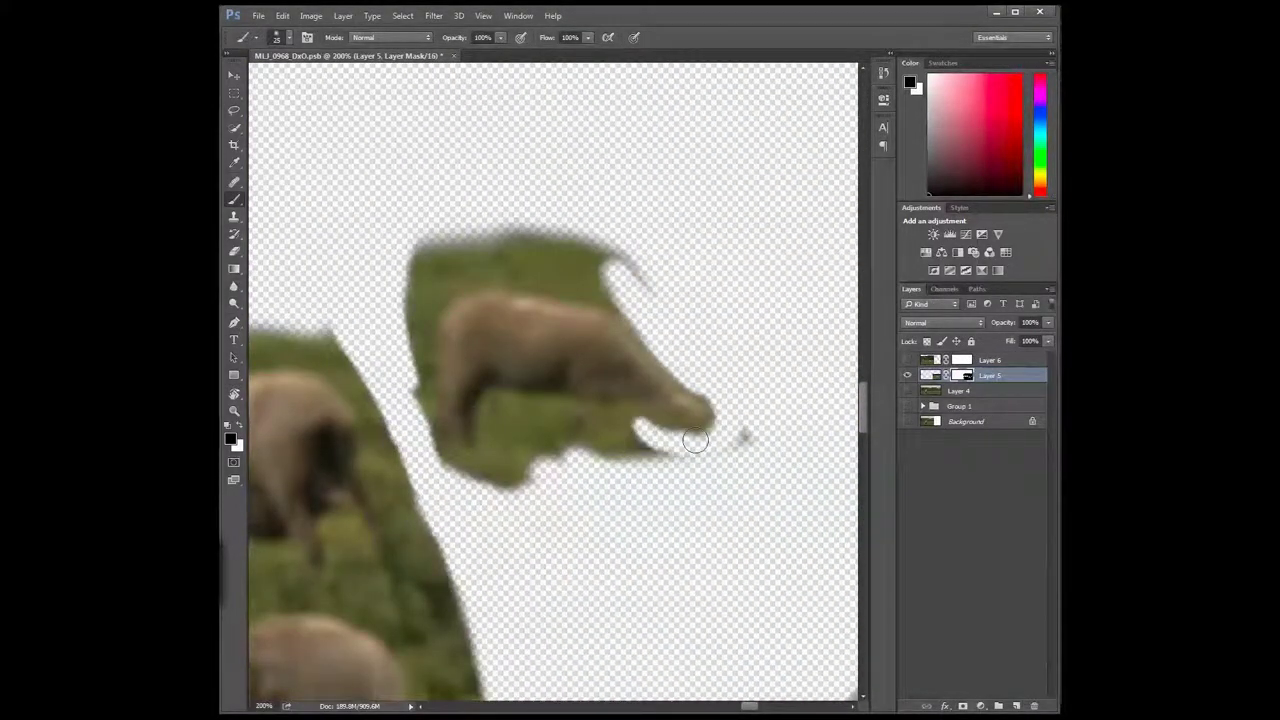
mouse_move(696, 440)
mouse_down()
mouse_move(420, 400)
mouse_move(560, 240)
mouse_up()
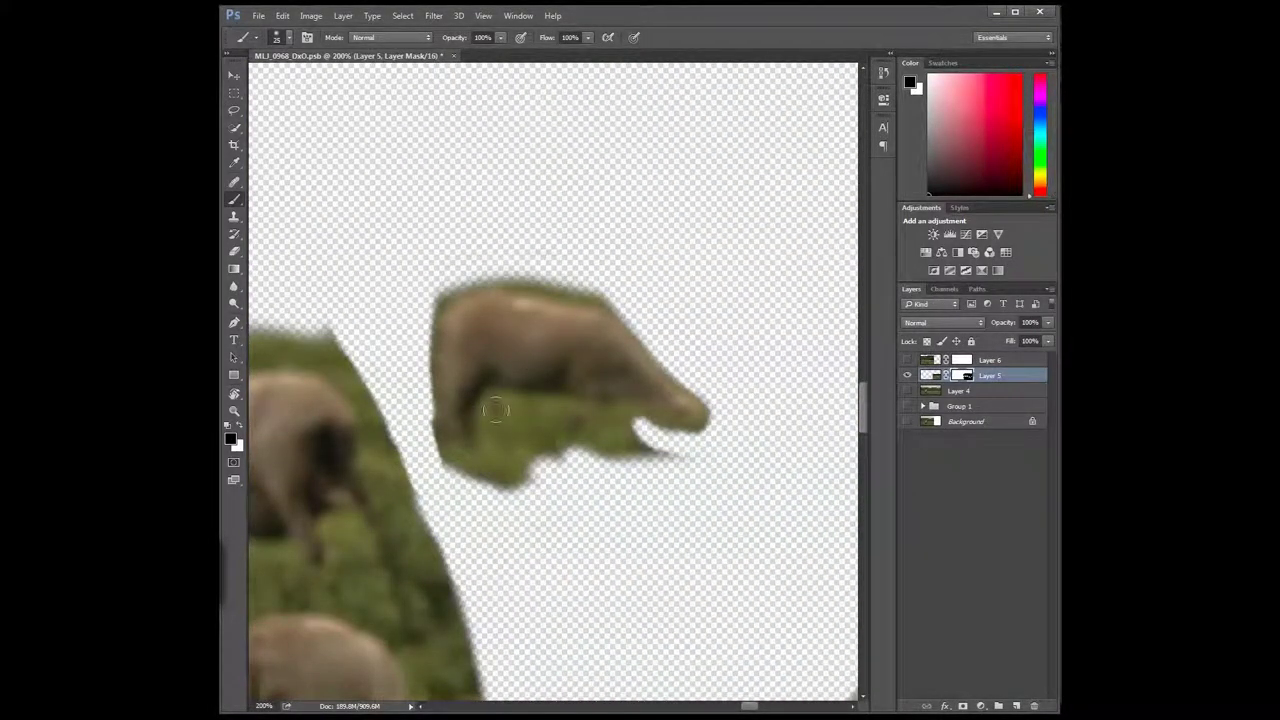
drag(450, 390, 480, 480)
drag(440, 320, 620, 290)
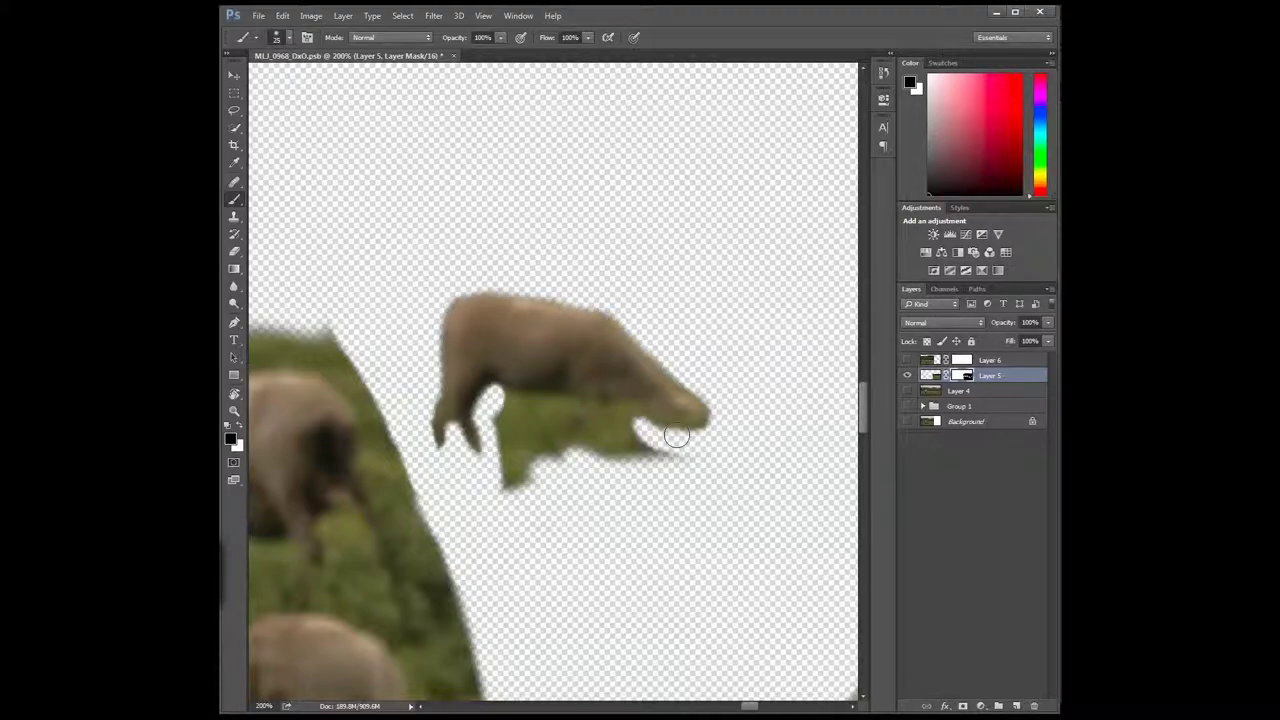
drag(676, 437, 626, 420)
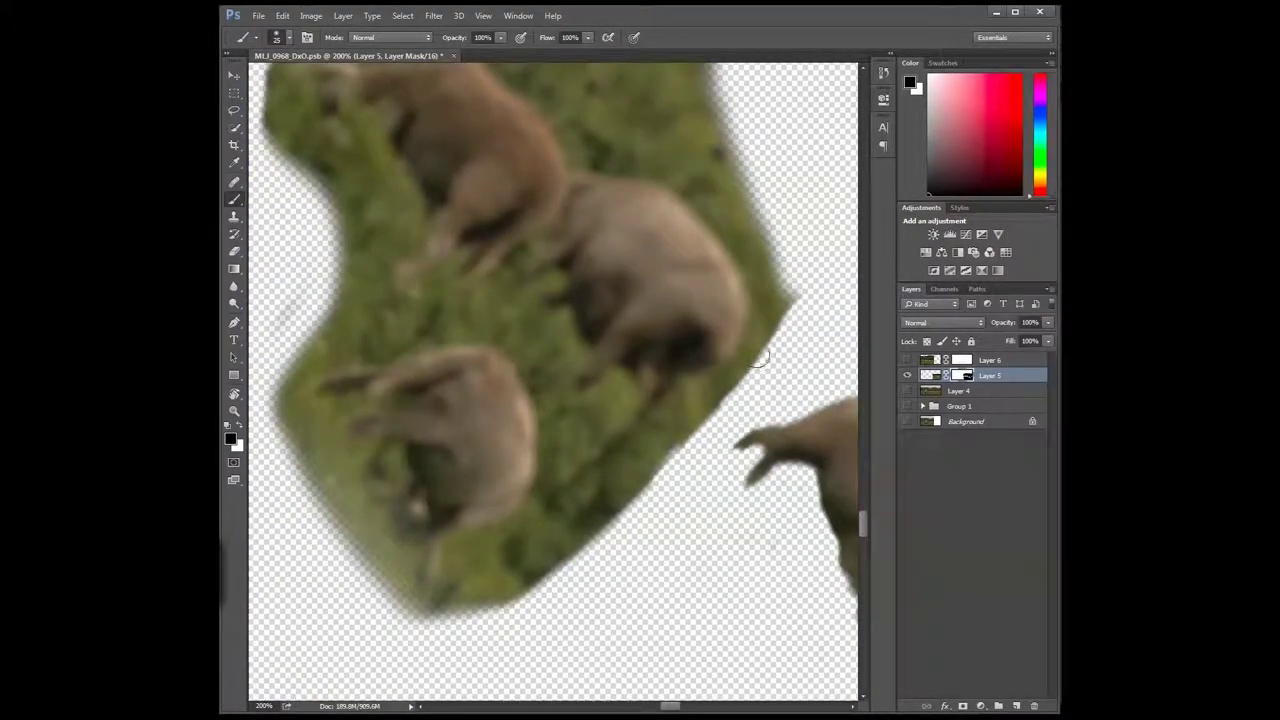
mouse_move(690, 85)
mouse_down()
mouse_move(755, 352)
mouse_move(619, 392)
mouse_move(572, 360)
mouse_move(580, 440)
mouse_up()
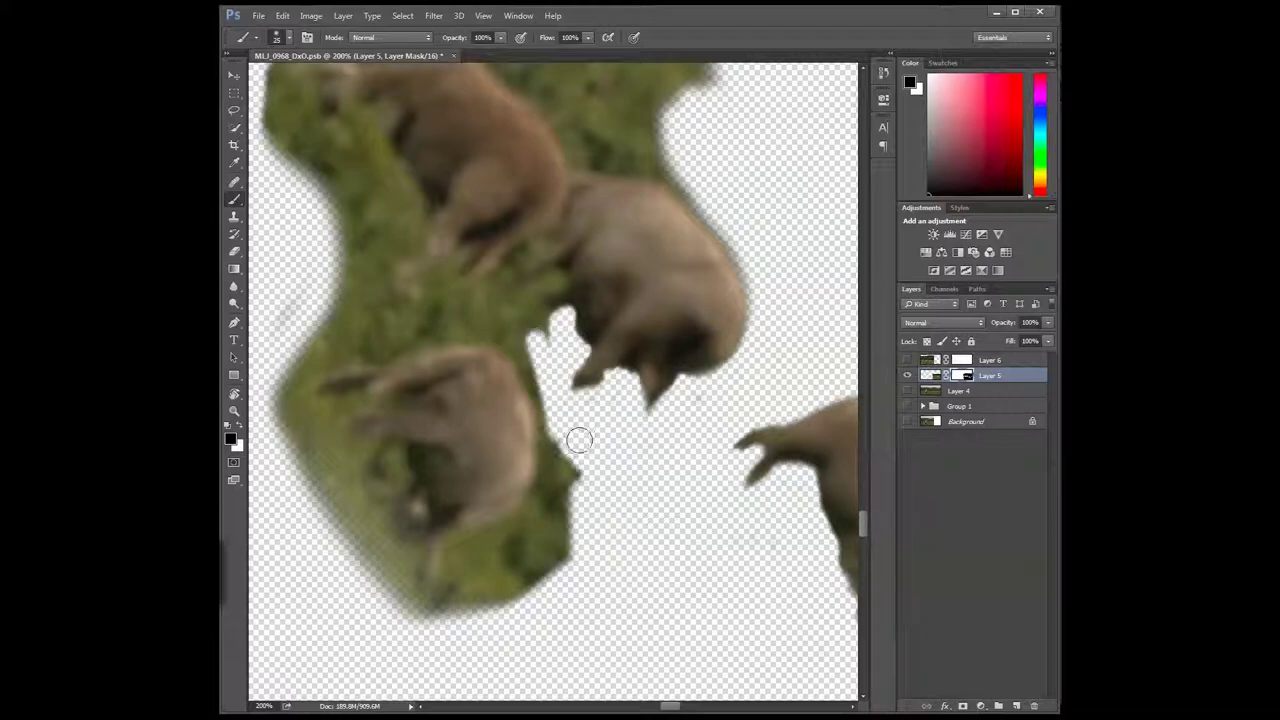
- Paint black to hide the grass strip between two sheep and around the lower sheep
key(x)
mouse_move(495, 330)
mouse_down()
mouse_move(508, 551)
mouse_move(540, 327)
mouse_up()
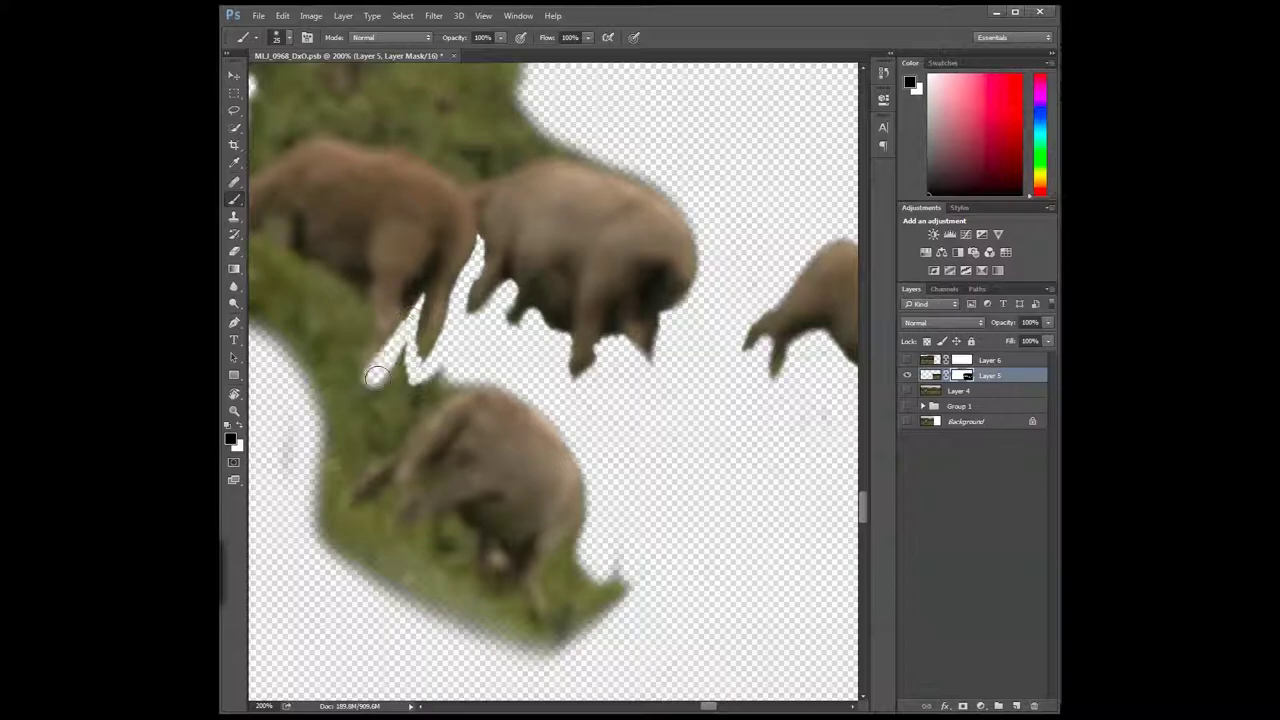
mouse_move(376, 376)
mouse_down()
mouse_move(420, 330)
mouse_move(308, 403)
mouse_up()
scroll(676, 512, down, 3)
drag(690, 410, 676, 512)
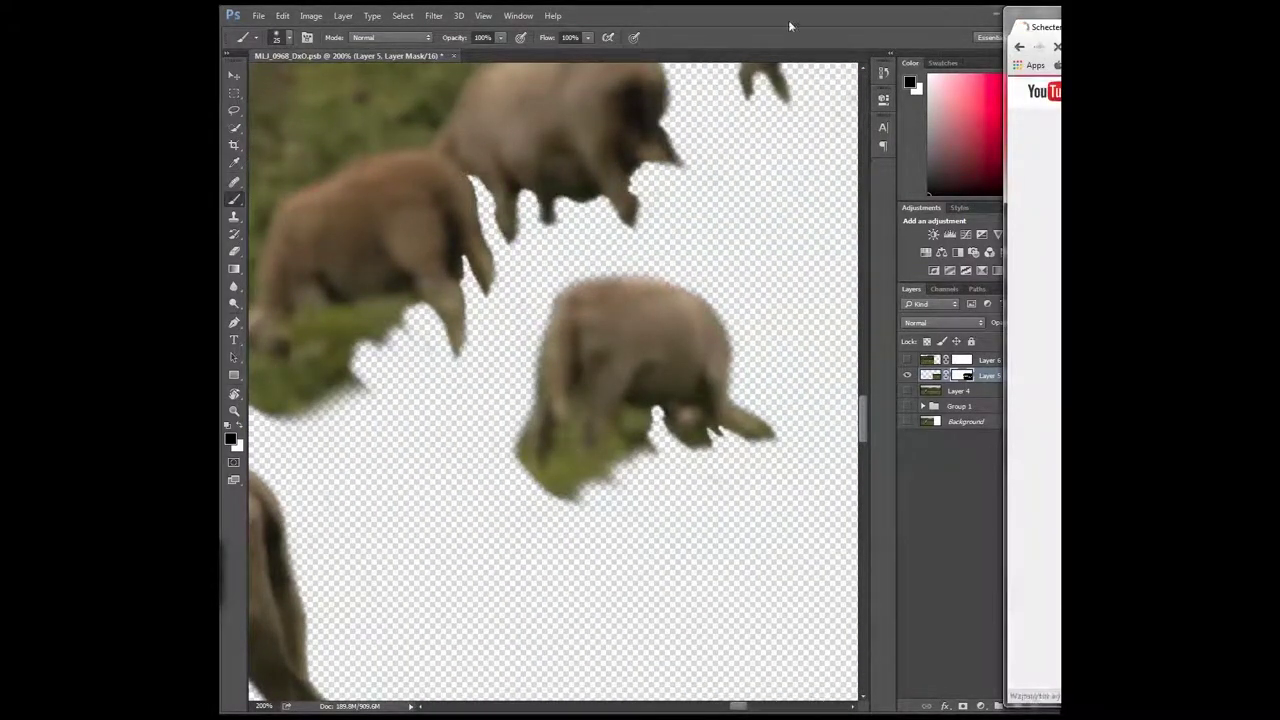
drag(525, 470, 568, 432)
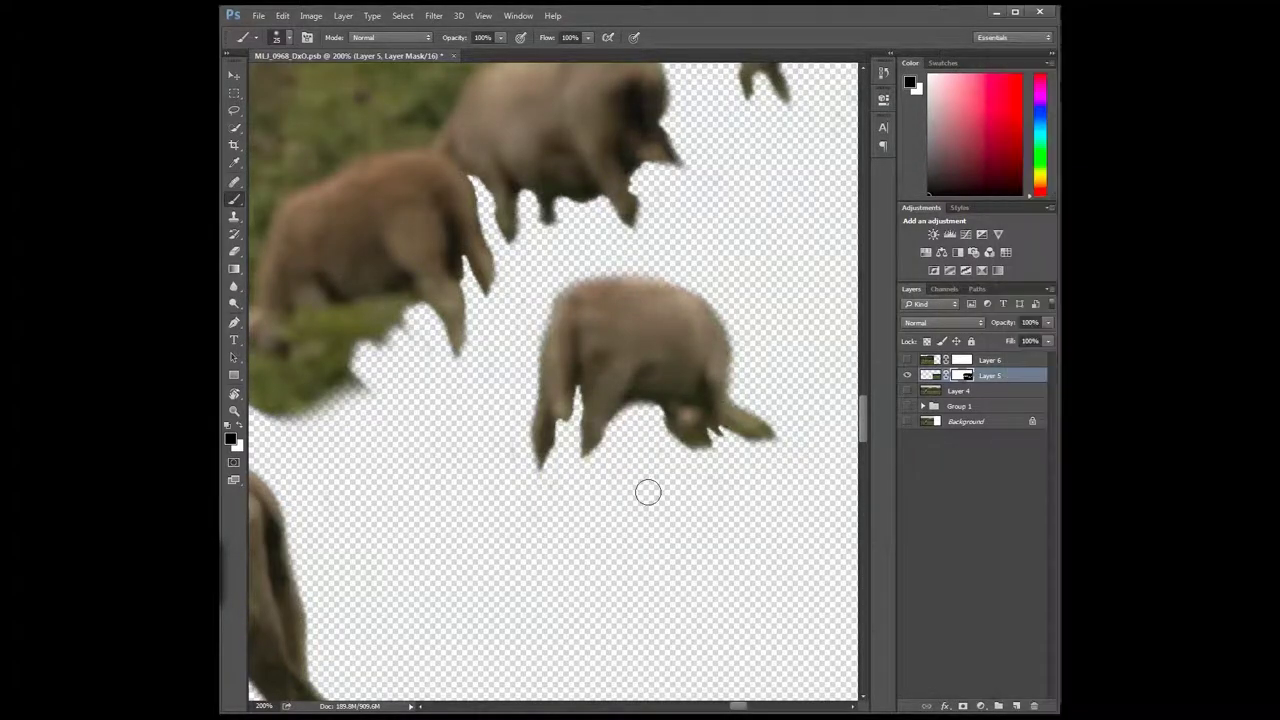
- Hide the grass around the centre sheep and along the grass-covered sheep's lower and right edges
scroll(648, 492, down, 3)
drag(440, 390, 407, 322)
mouse_move(462, 380)
mouse_down()
mouse_move(560, 440)
mouse_move(530, 420)
mouse_move(554, 523)
mouse_up()
mouse_move(500, 245)
mouse_down()
mouse_move(610, 217)
mouse_move(671, 157)
mouse_up()
scroll(606, 251, up, 5)
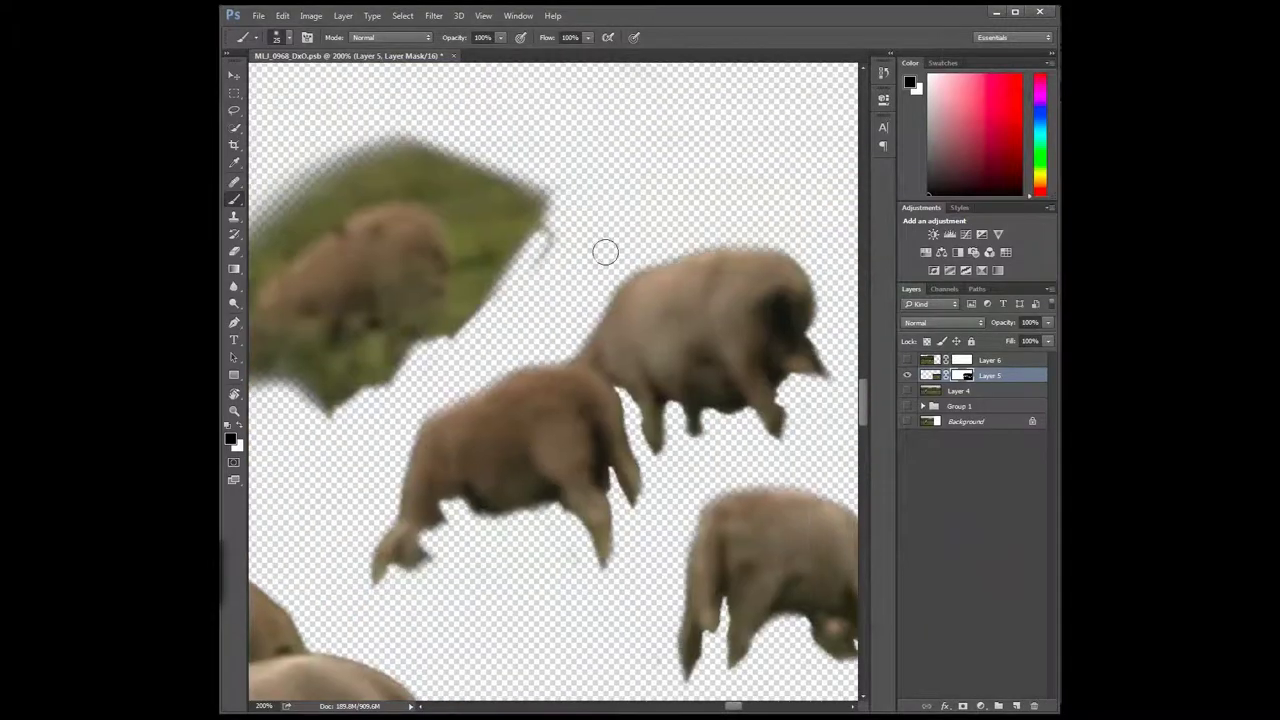
mouse_move(660, 330)
mouse_down()
mouse_move(600, 260)
mouse_move(398, 398)
mouse_move(443, 349)
mouse_move(640, 262)
mouse_up()
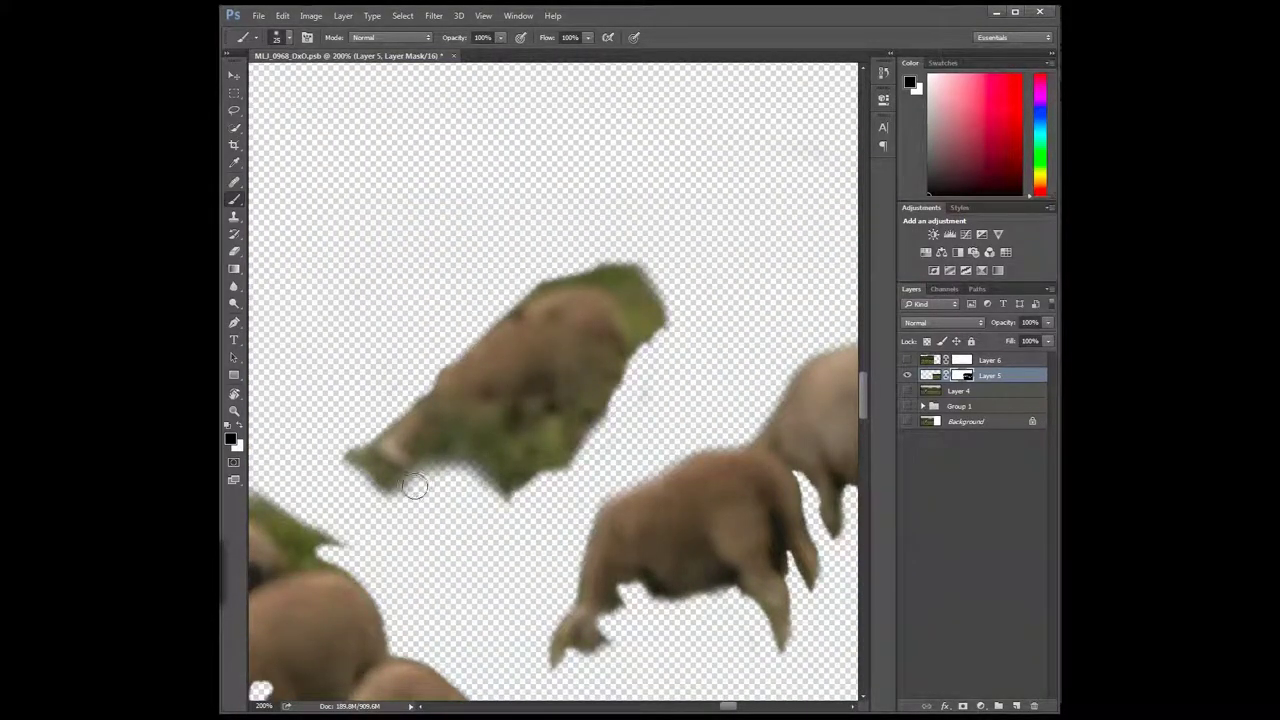
mouse_move(468, 450)
mouse_down()
mouse_move(560, 400)
mouse_move(686, 289)
mouse_up()
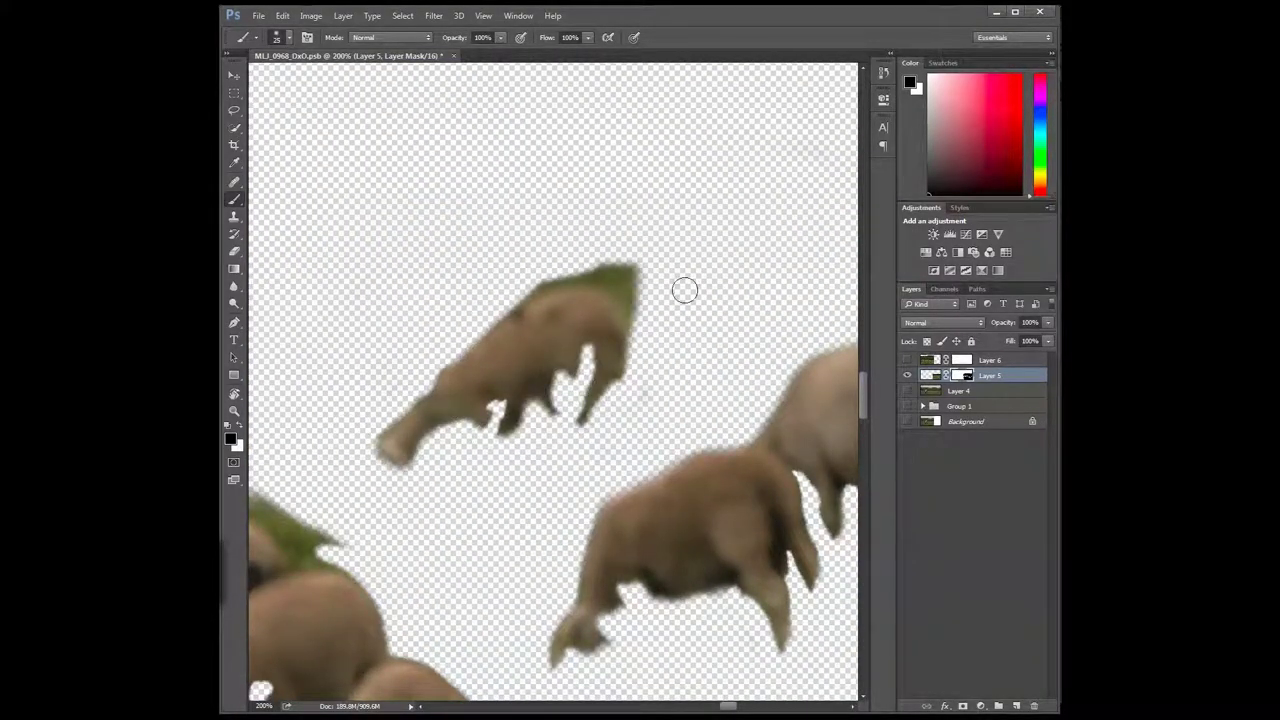
scroll(402, 468, down, 5)
scroll(400, 482, up, 5)
- Hide the grass along one sheep's right edge and between the two neighbouring sheep
drag(600, 540, 737, 395)
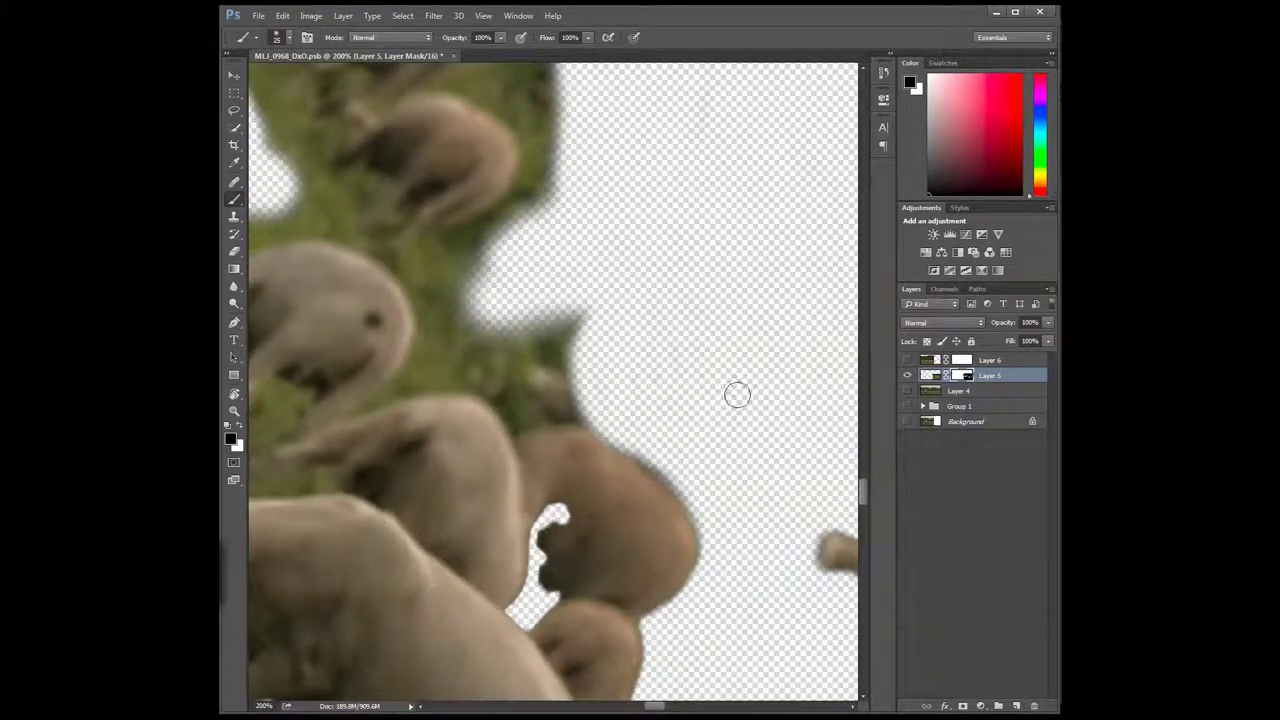
mouse_move(511, 433)
mouse_down()
mouse_move(597, 417)
mouse_move(500, 340)
mouse_up()
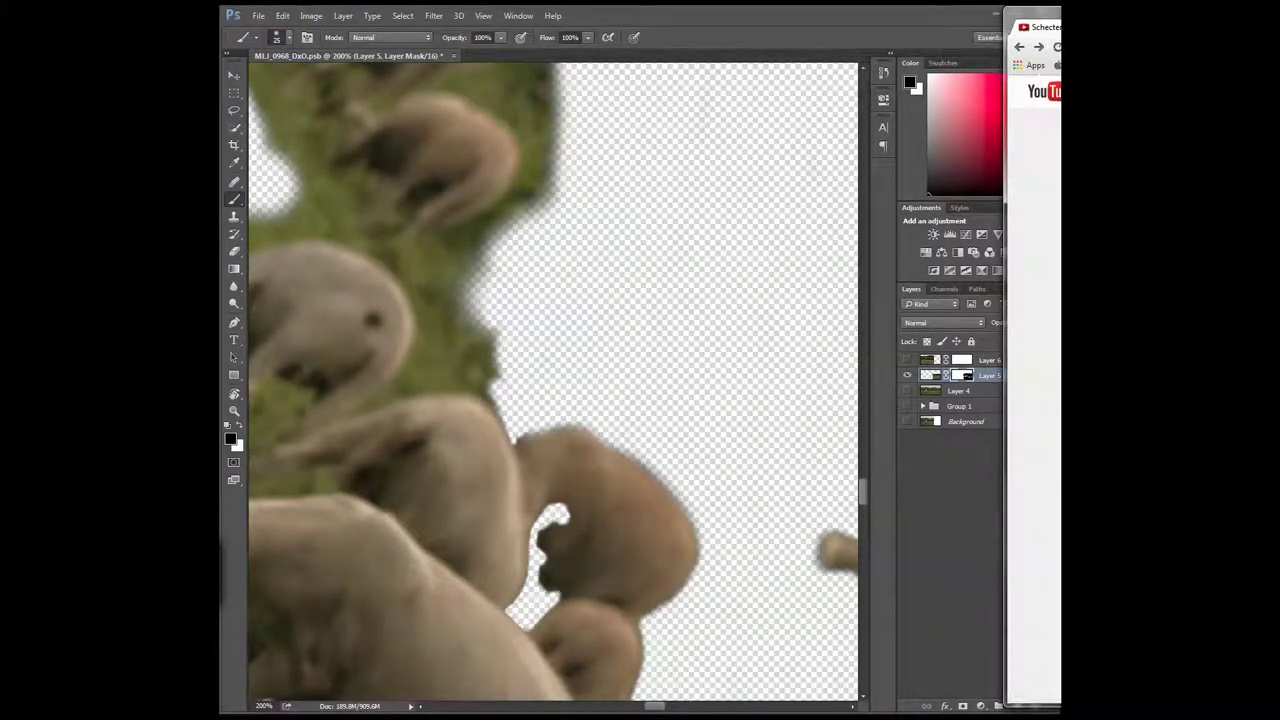
scroll(552, 380, up, 5)
drag(720, 350, 625, 205)
scroll(552, 380, up, 5)
drag(610, 460, 578, 400)
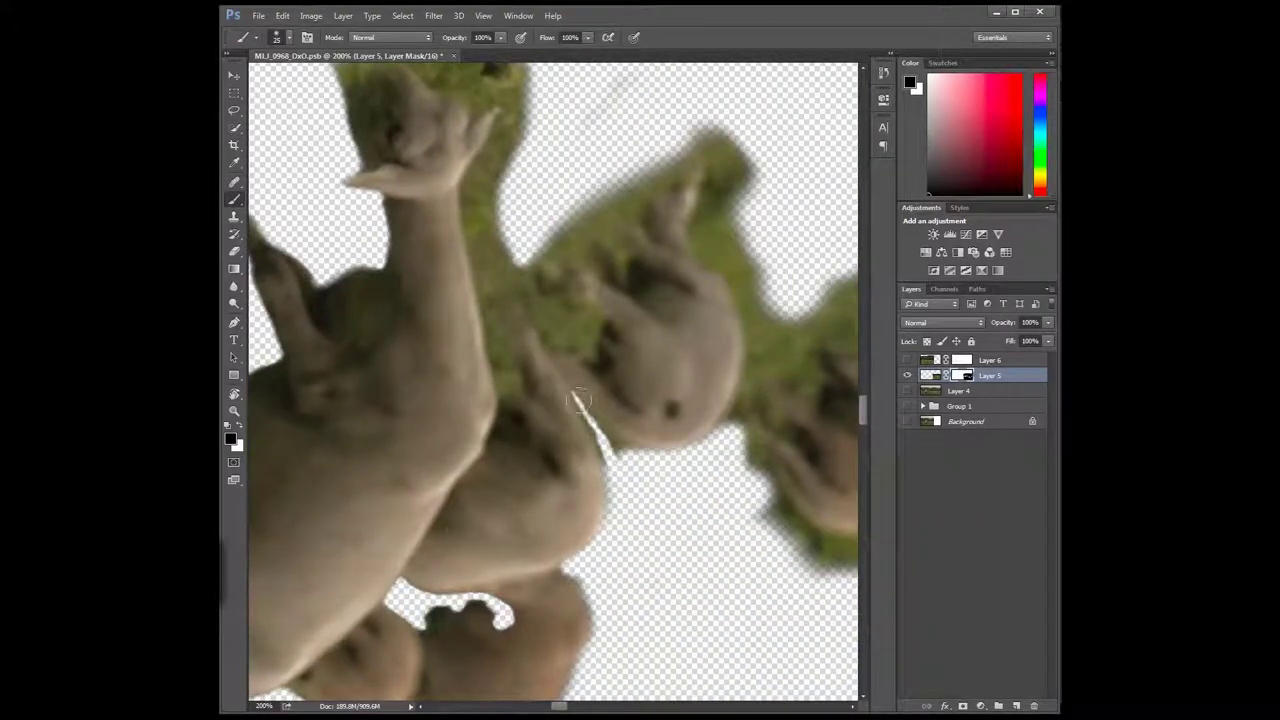
drag(500, 285, 580, 340)
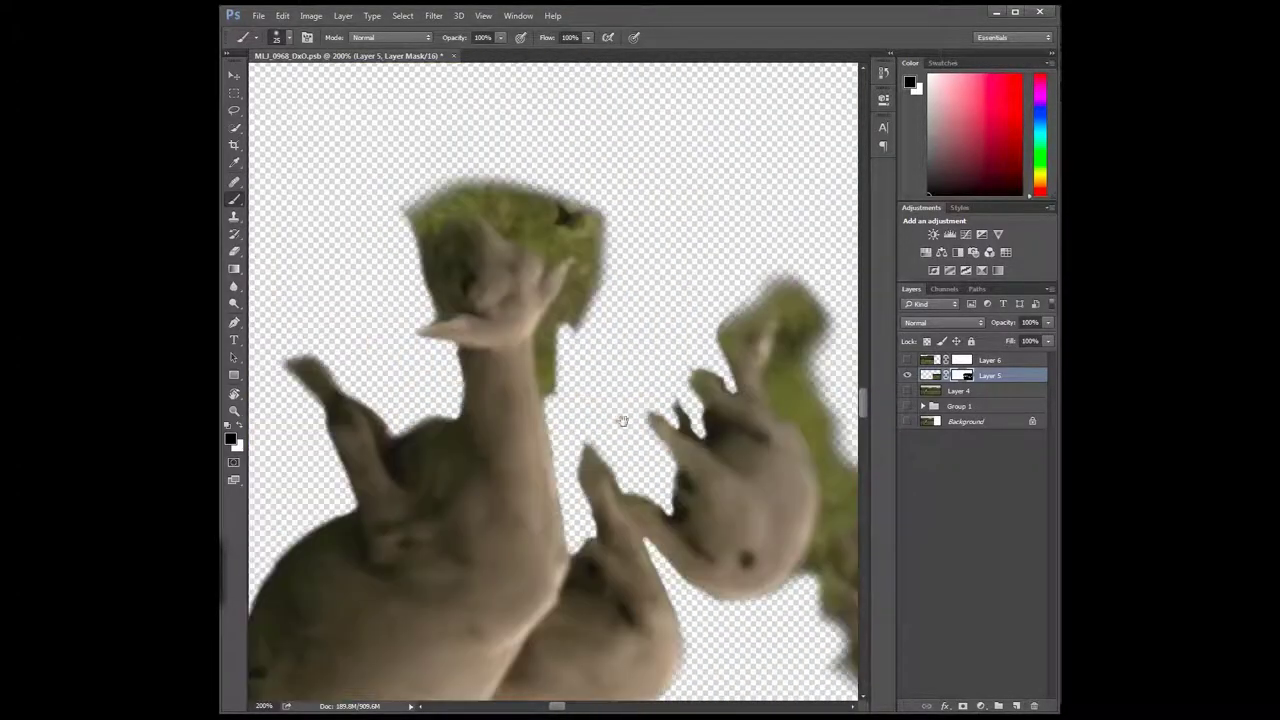
- Mask the grass around the left sheep's head and near the upside-down sheep
mouse_move(493, 195)
mouse_down()
mouse_move(563, 305)
mouse_move(560, 370)
mouse_up()
scroll(561, 312, up, 1)
drag(610, 415, 572, 443)
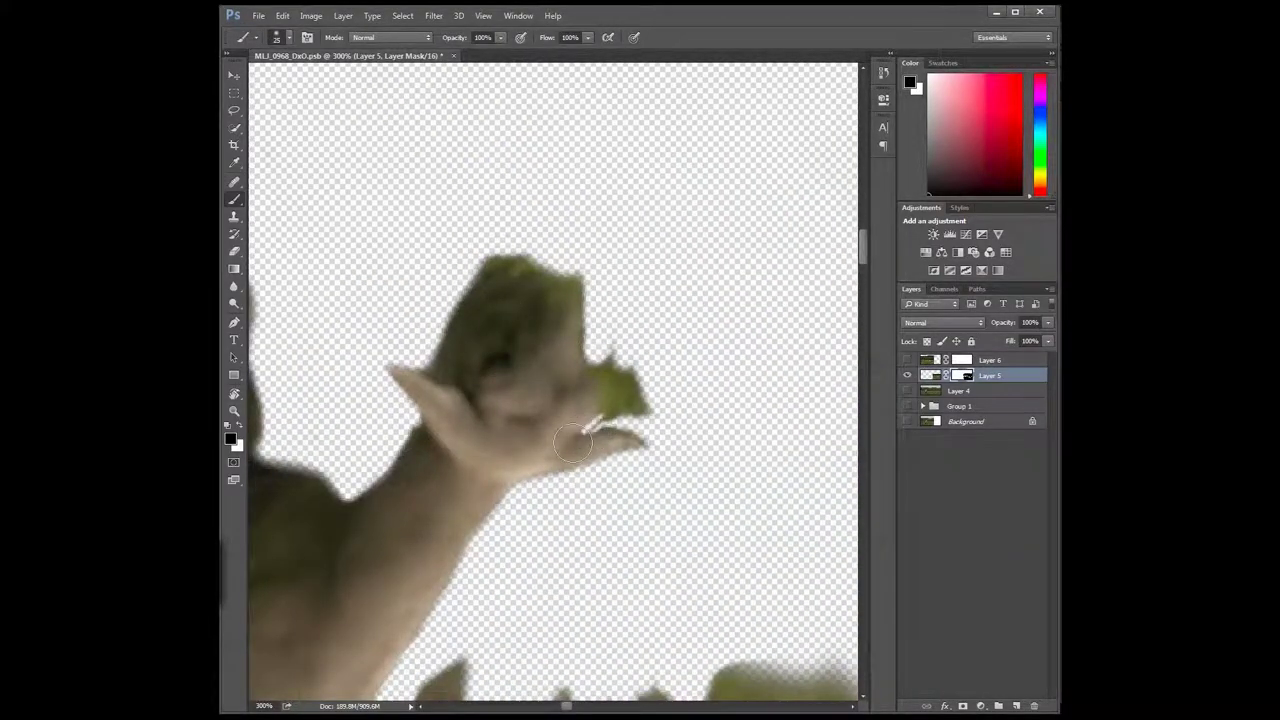
mouse_move(660, 432)
mouse_down()
mouse_move(700, 363)
mouse_move(697, 263)
mouse_move(592, 270)
mouse_up()
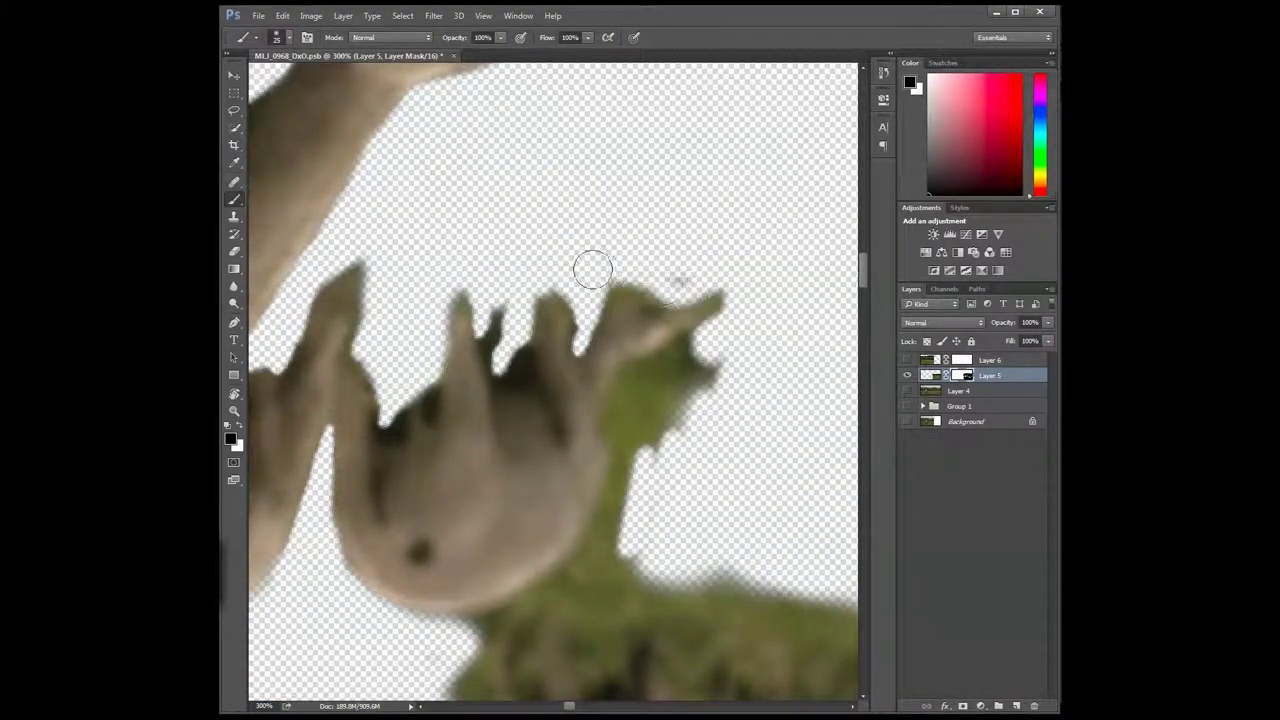
drag(652, 372, 620, 409)
scroll(820, 549, down, 5)
scroll(820, 549, down, 5)
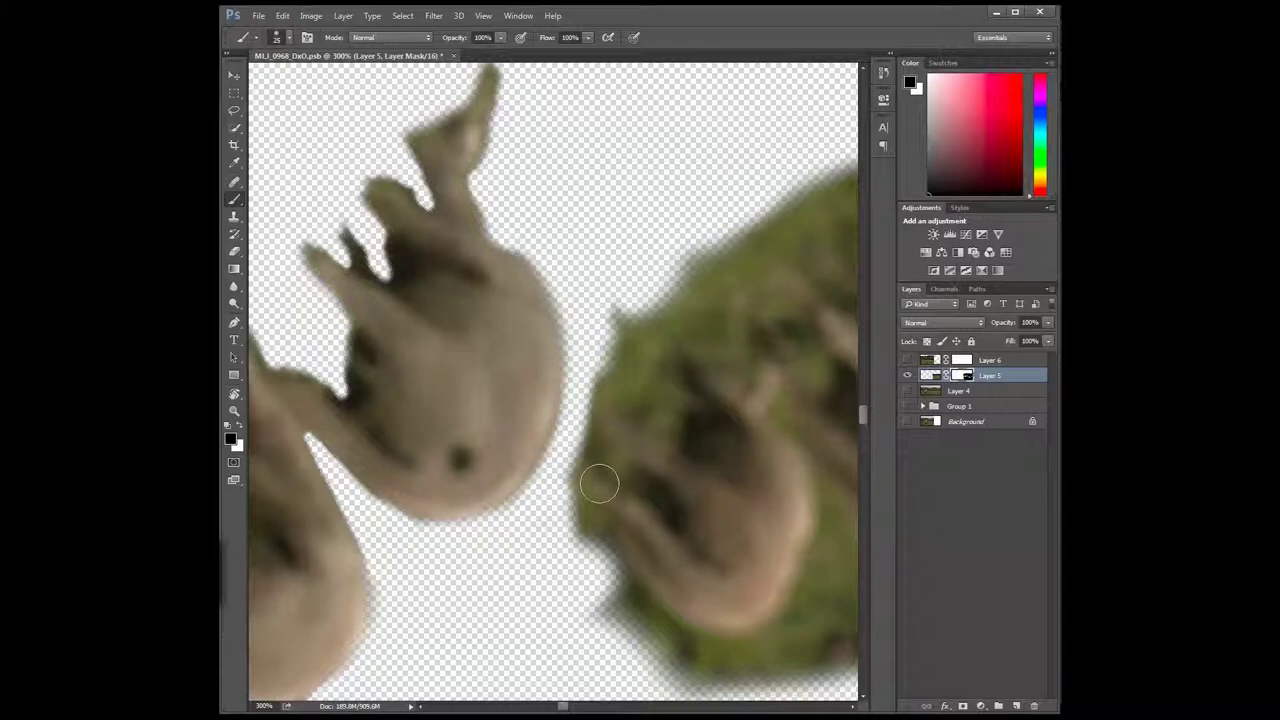
- Hide the grass along the edges of the next sheep and the right-hand sheep
mouse_move(600, 486)
mouse_down()
mouse_move(590, 505)
mouse_move(691, 297)
mouse_up()
scroll(691, 297, down, 5)
scroll(691, 297, right, 5)
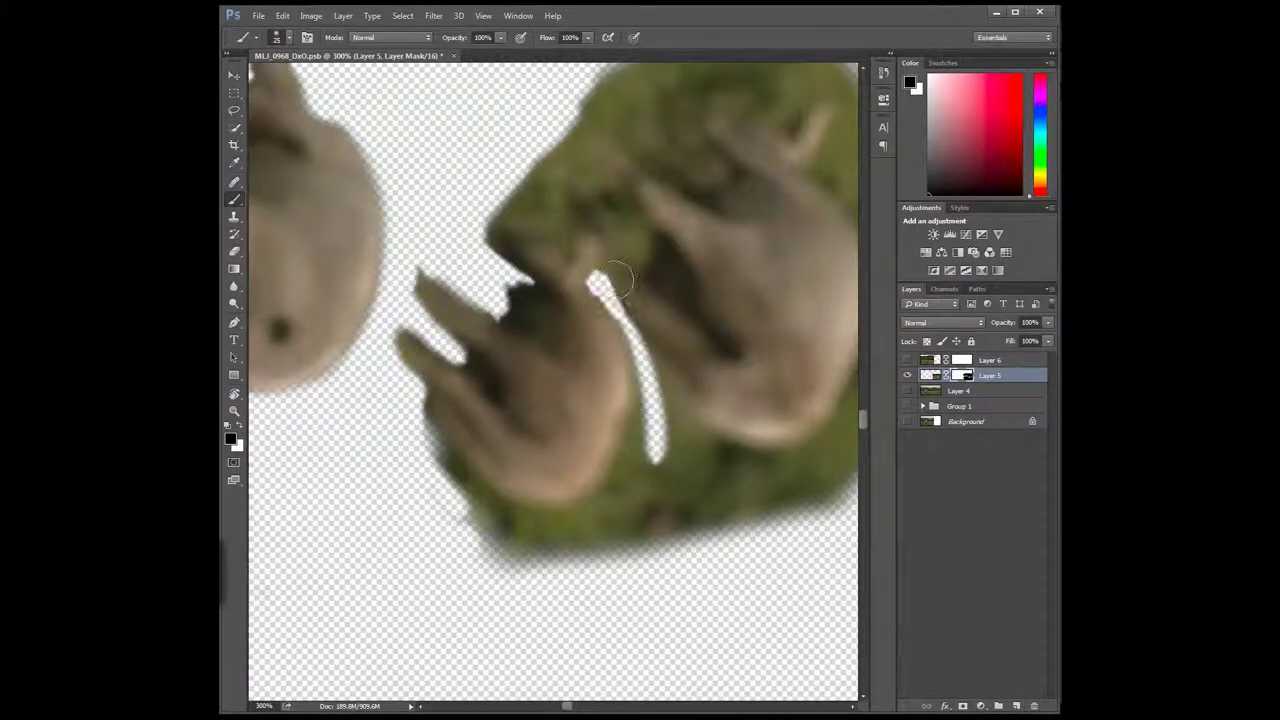
drag(600, 270, 660, 495)
scroll(660, 493, up, 5)
drag(651, 354, 634, 509)
scroll(634, 509, up, 5)
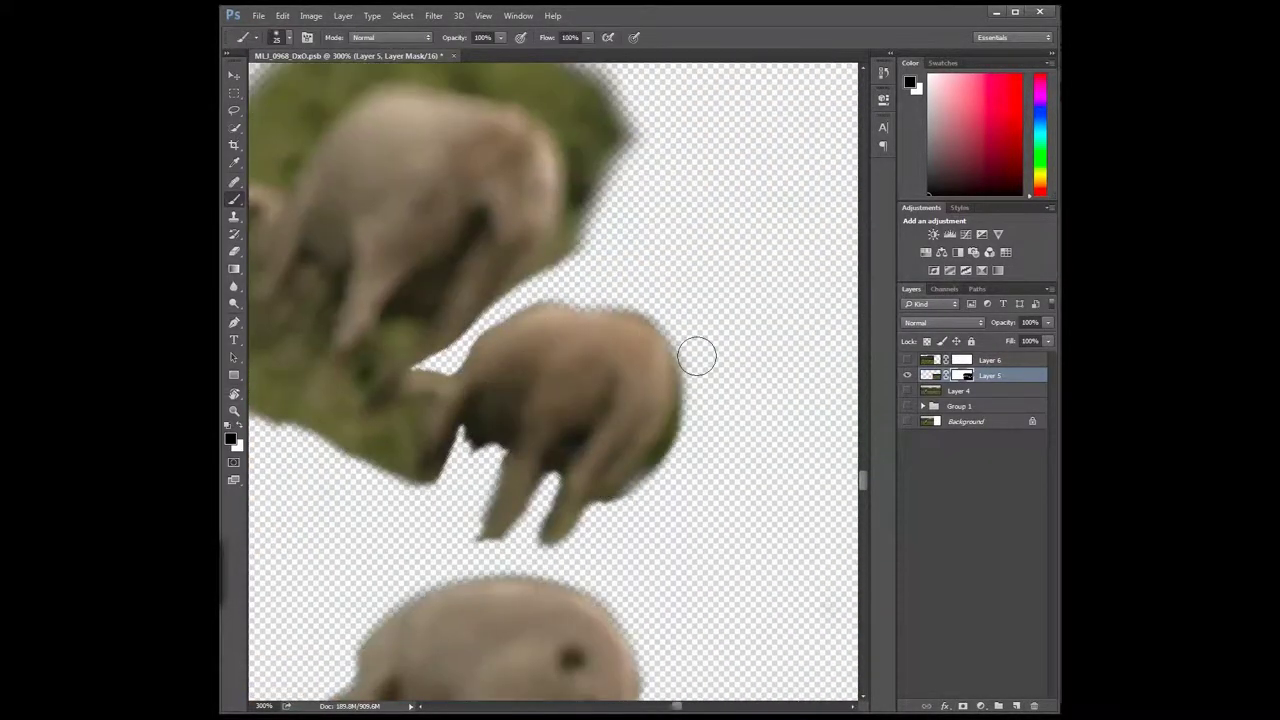
drag(694, 354, 652, 475)
scroll(788, 454, left, 5)
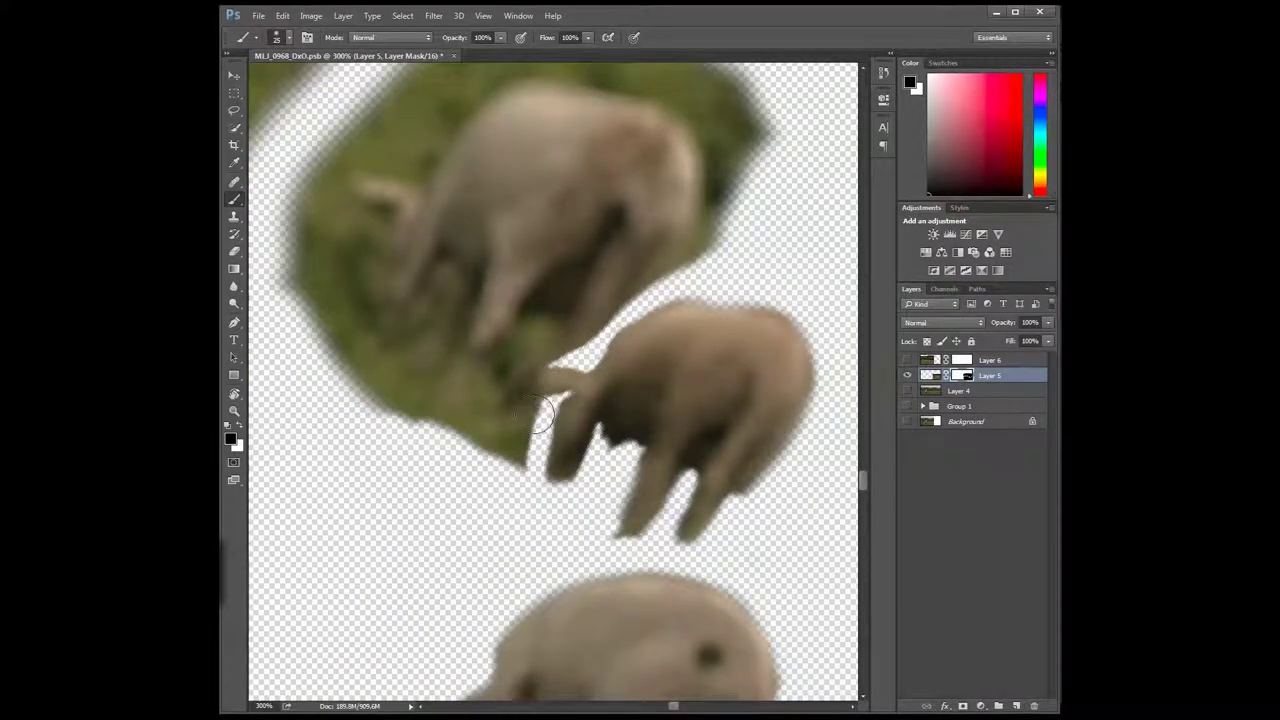
- Hide the grass beneath, above and around the left sheep and the grass-covered sheep
drag(540, 450, 515, 320)
drag(655, 300, 732, 227)
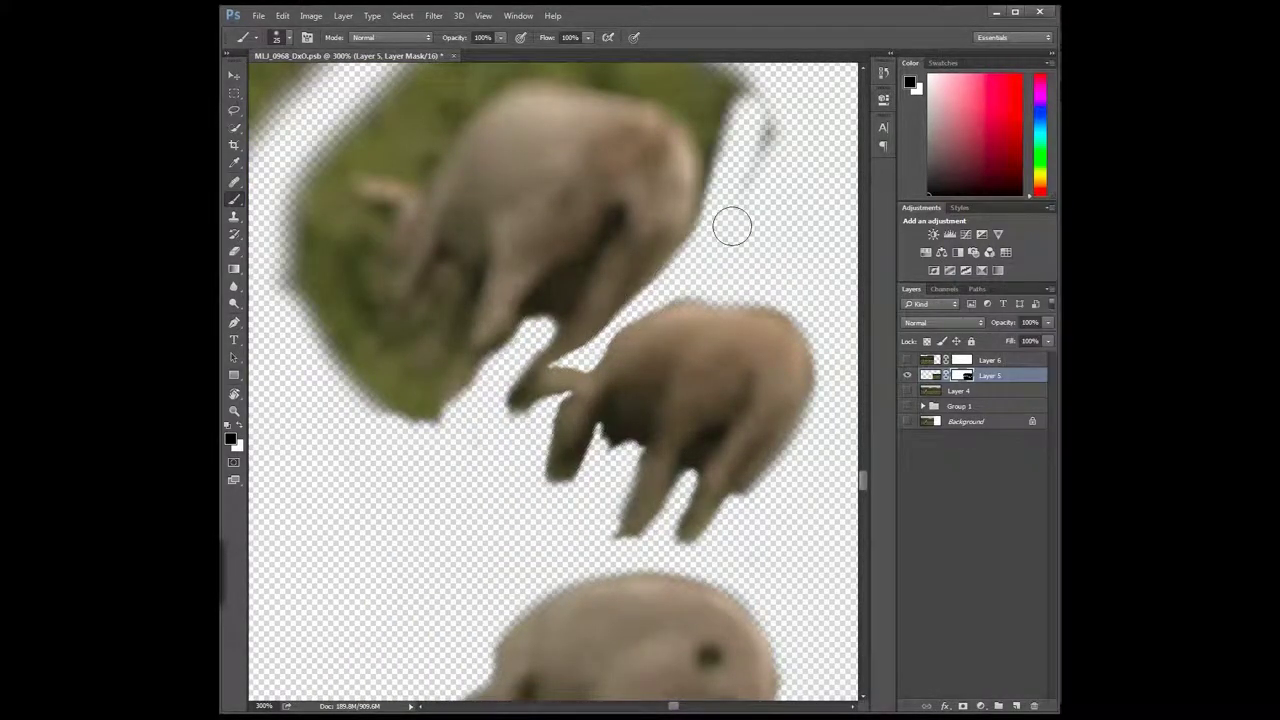
mouse_move(455, 300)
mouse_down()
mouse_move(414, 400)
mouse_move(371, 343)
mouse_move(325, 165)
mouse_move(480, 110)
mouse_up()
scroll(507, 232, up, 6)
mouse_move(507, 232)
mouse_down()
mouse_move(606, 200)
mouse_move(585, 250)
mouse_up()
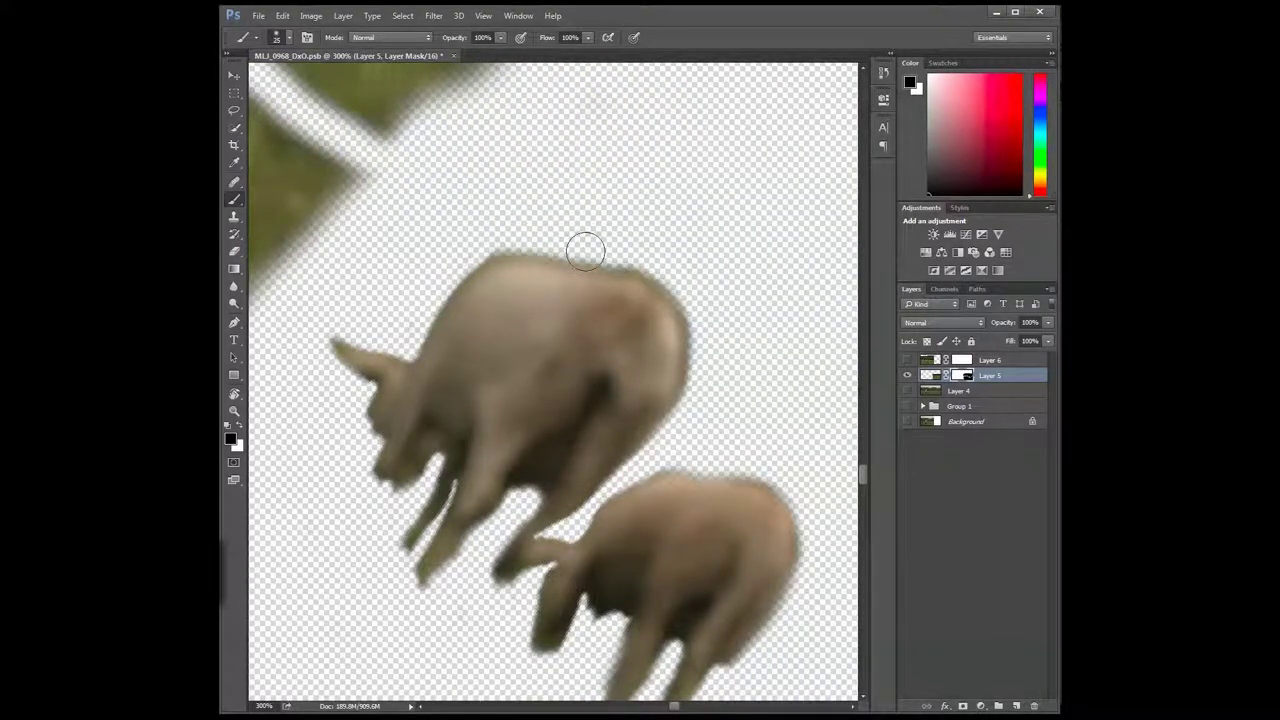
drag(418, 318, 741, 534)
mouse_move(530, 560)
mouse_down()
mouse_move(420, 690)
mouse_move(290, 300)
mouse_move(390, 432)
mouse_up()
mouse_move(381, 528)
mouse_down()
mouse_move(429, 603)
mouse_move(537, 531)
mouse_move(509, 243)
mouse_move(503, 399)
mouse_move(506, 386)
mouse_move(606, 563)
mouse_move(743, 466)
mouse_move(440, 250)
mouse_up()
mouse_move(481, 360)
mouse_down()
mouse_move(600, 210)
mouse_move(477, 277)
mouse_up()
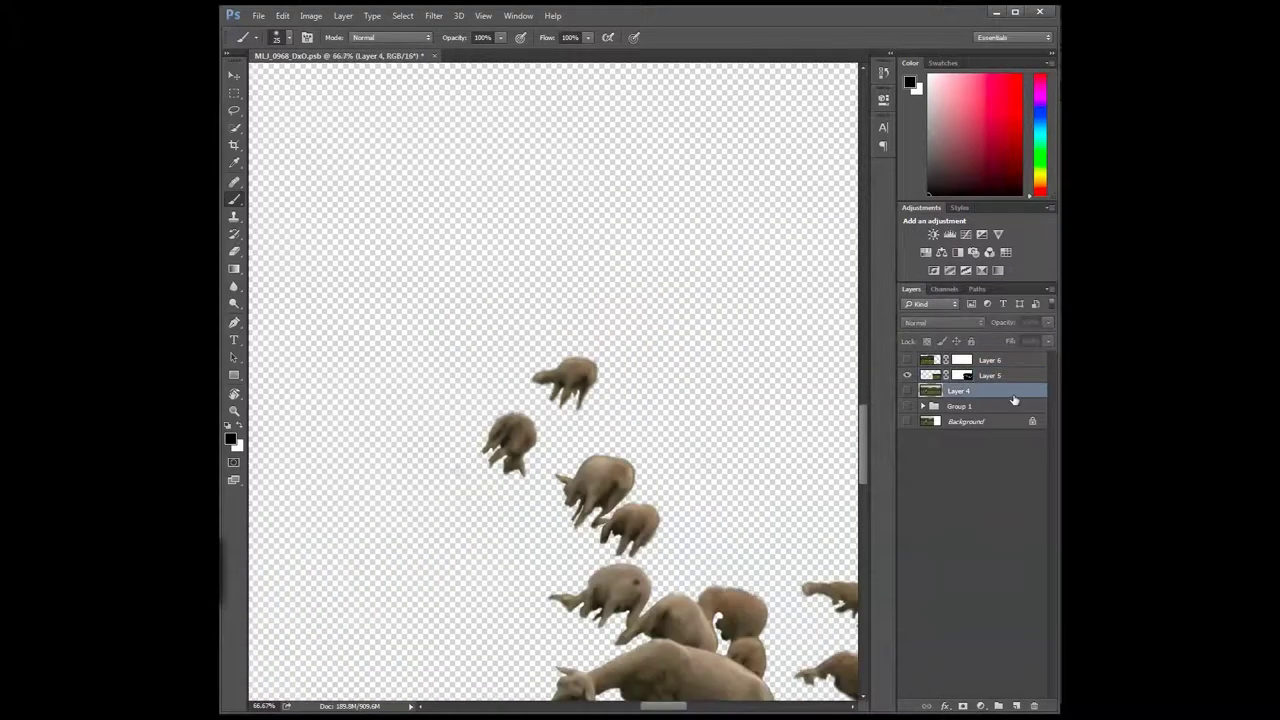
- Pick a pink colour for the backing fill layer and inspect the sheep's cut edges
double_click(955, 407)
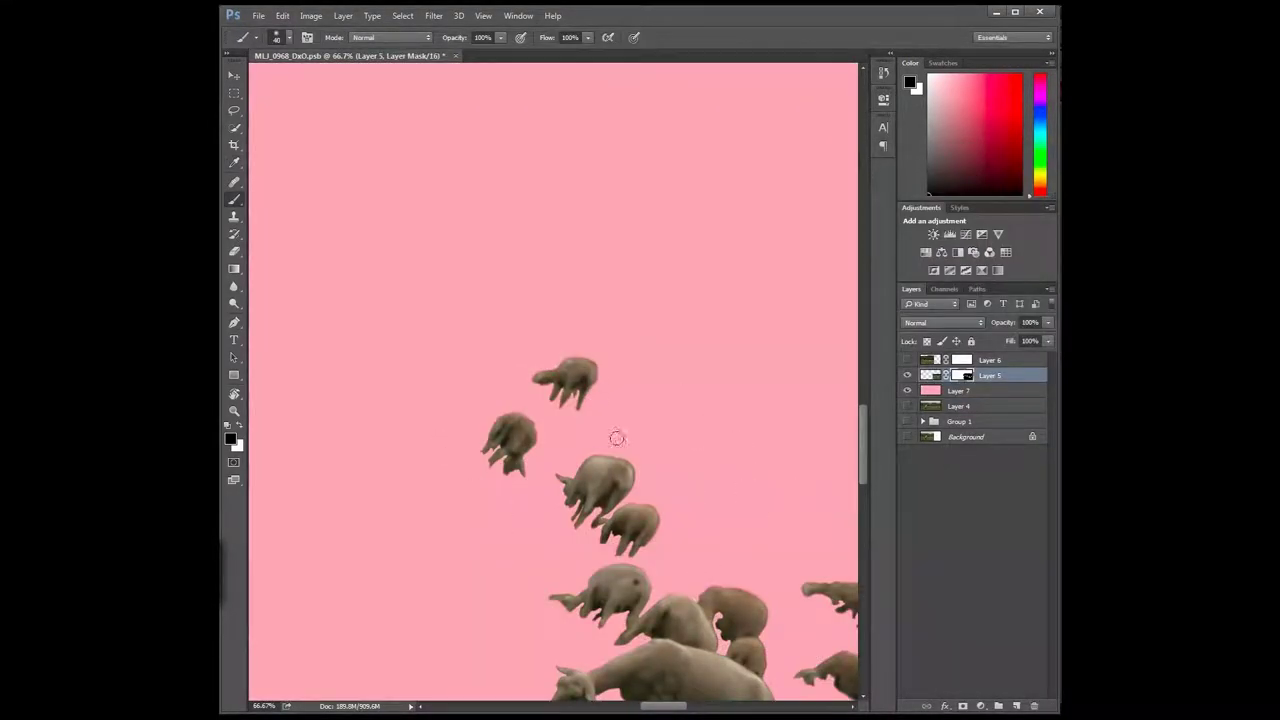
scroll(617, 438, down, 5)
scroll(814, 428, down, 5)
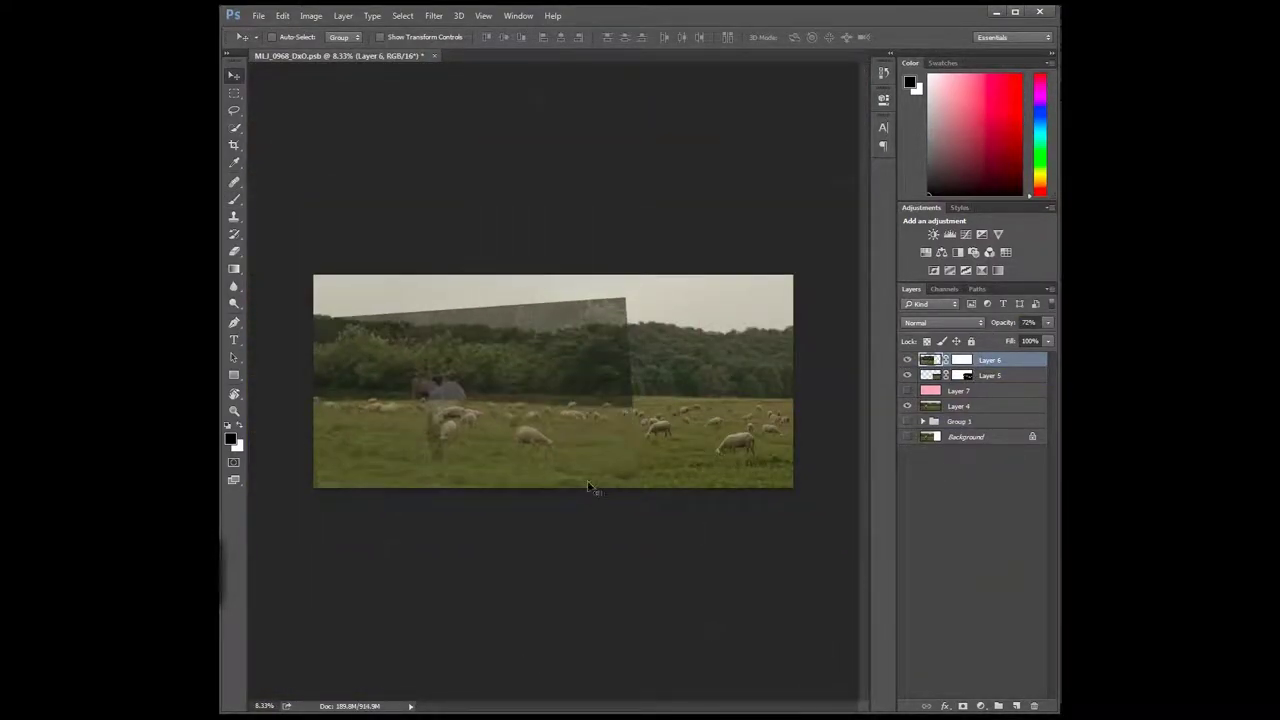
- Nudge Layer 6 into place and paint its mask to reveal the groom carrying the bride
drag(572, 438, 574, 425)
key(ctrl+plus)
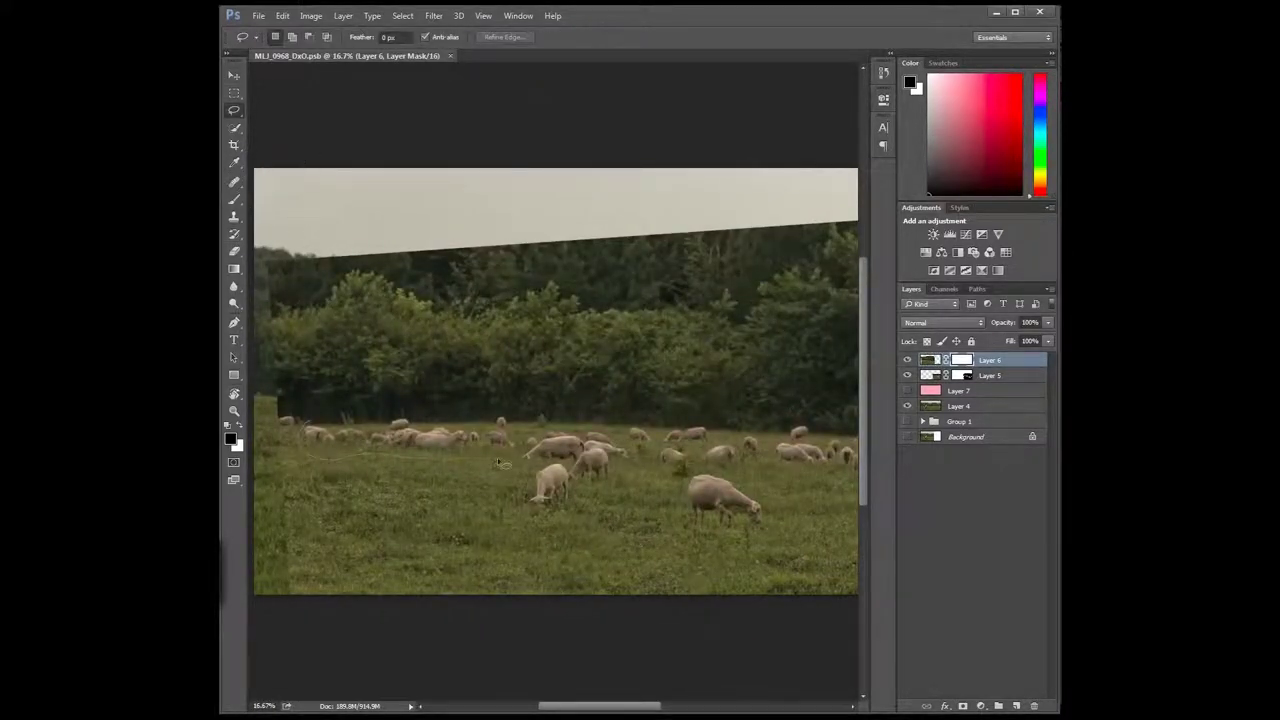
key(ctrl+minus)
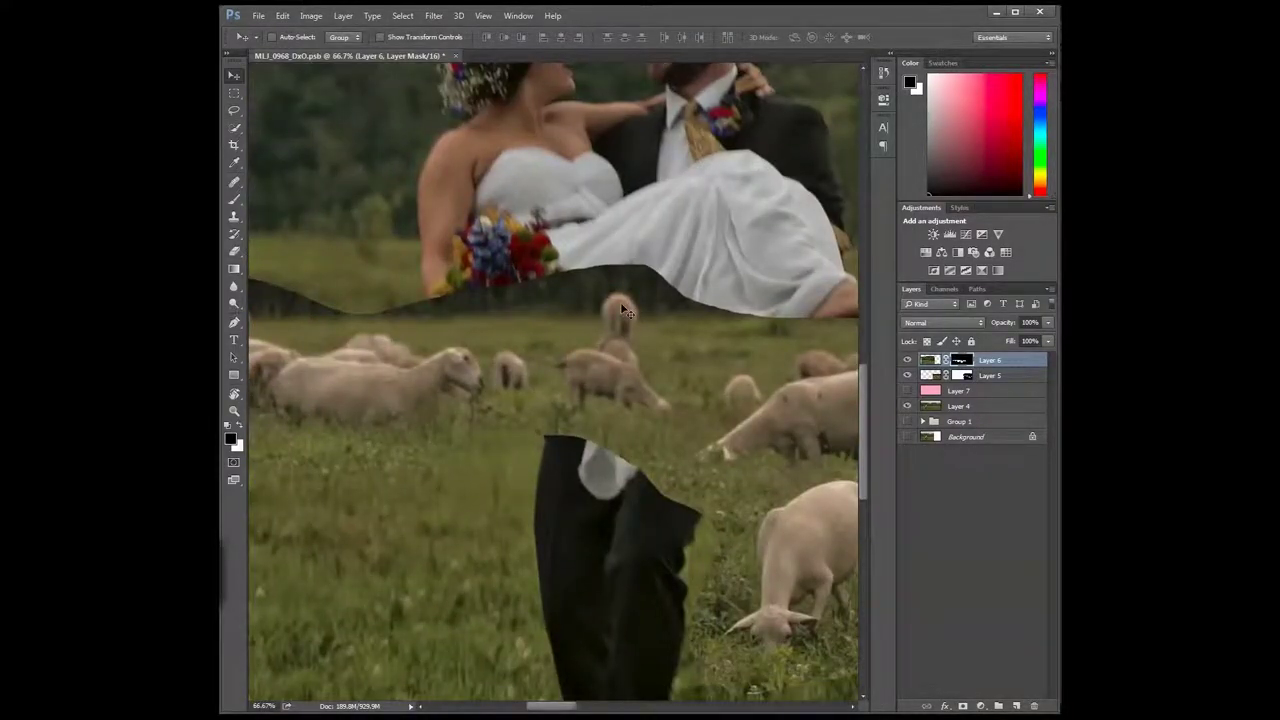
key(b)
mouse_move(555, 380)
mouse_down()
mouse_move(560, 450)
mouse_move(650, 350)
mouse_move(584, 398)
mouse_up()
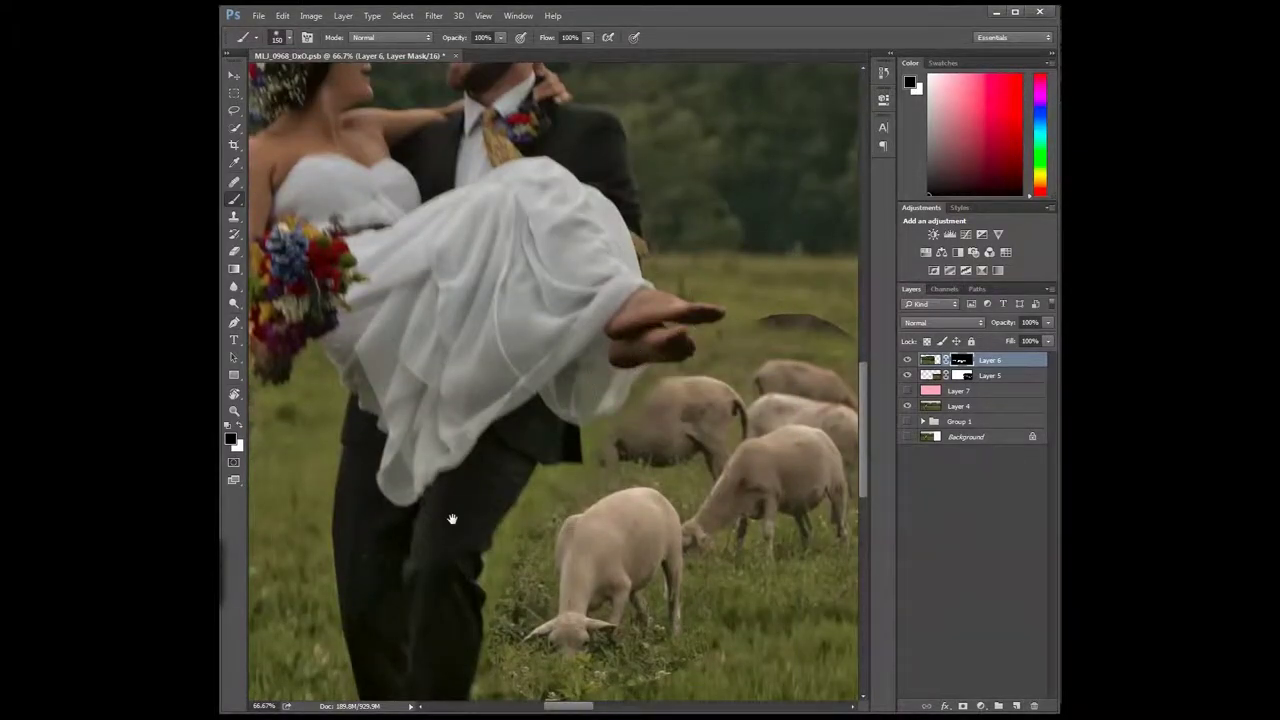
- Switch to white with a smaller brush and zoom in on the couple and lower grazing sheep
key(ctrl+plus)
key(x)
key(bracketleft)
key(bracketleft)
key(ctrl+plus)
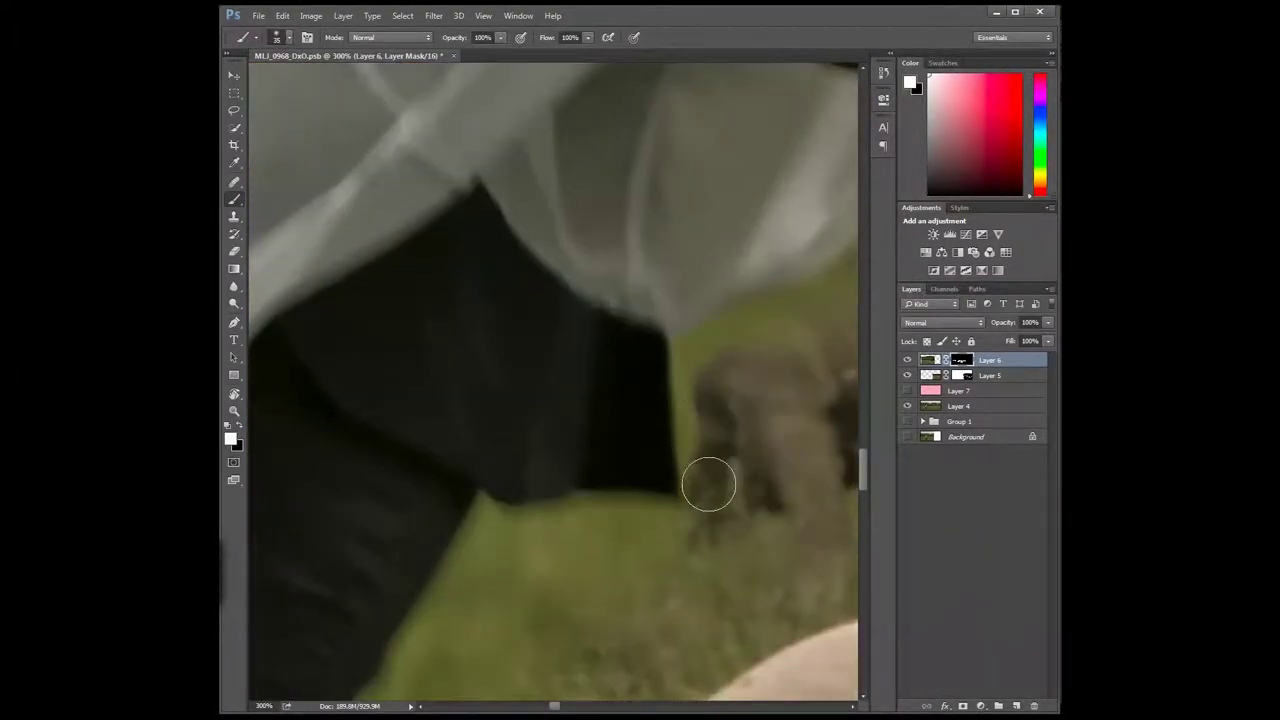
key(ctrl+plus)
scroll(751, 273, up, 10)
scroll(700, 260, right, 3)
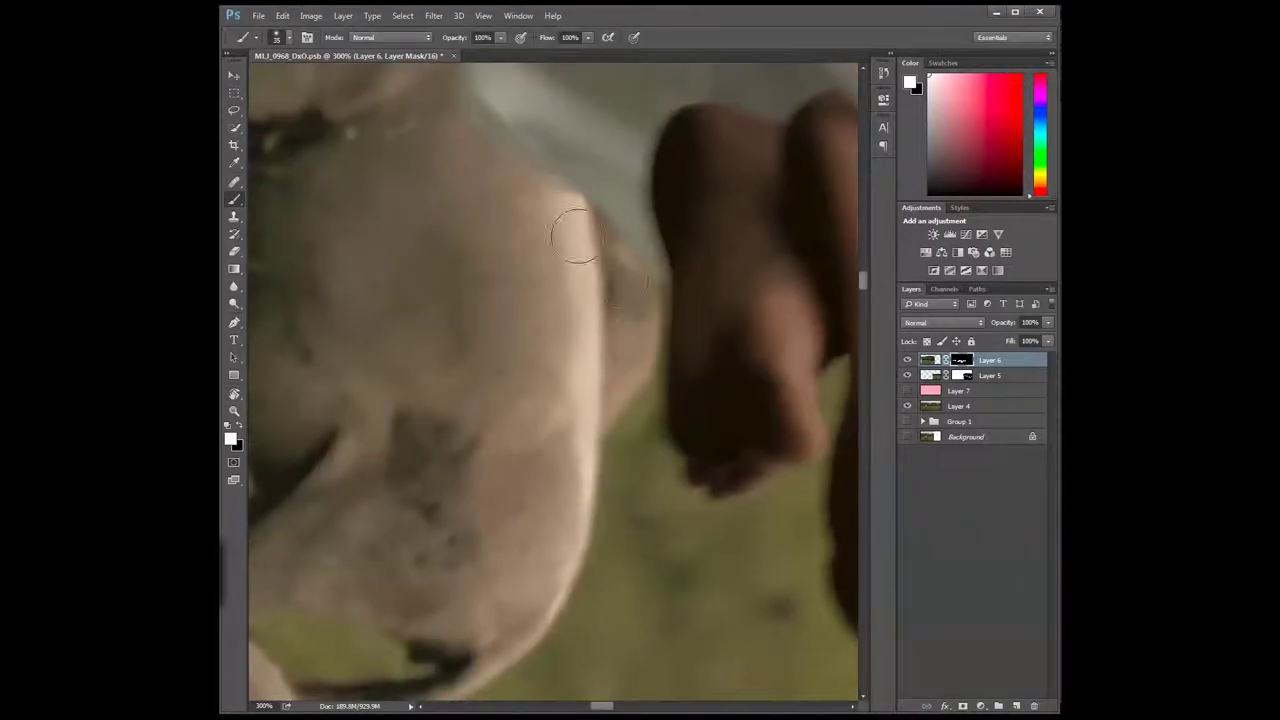
scroll(503, 424, up, 5)
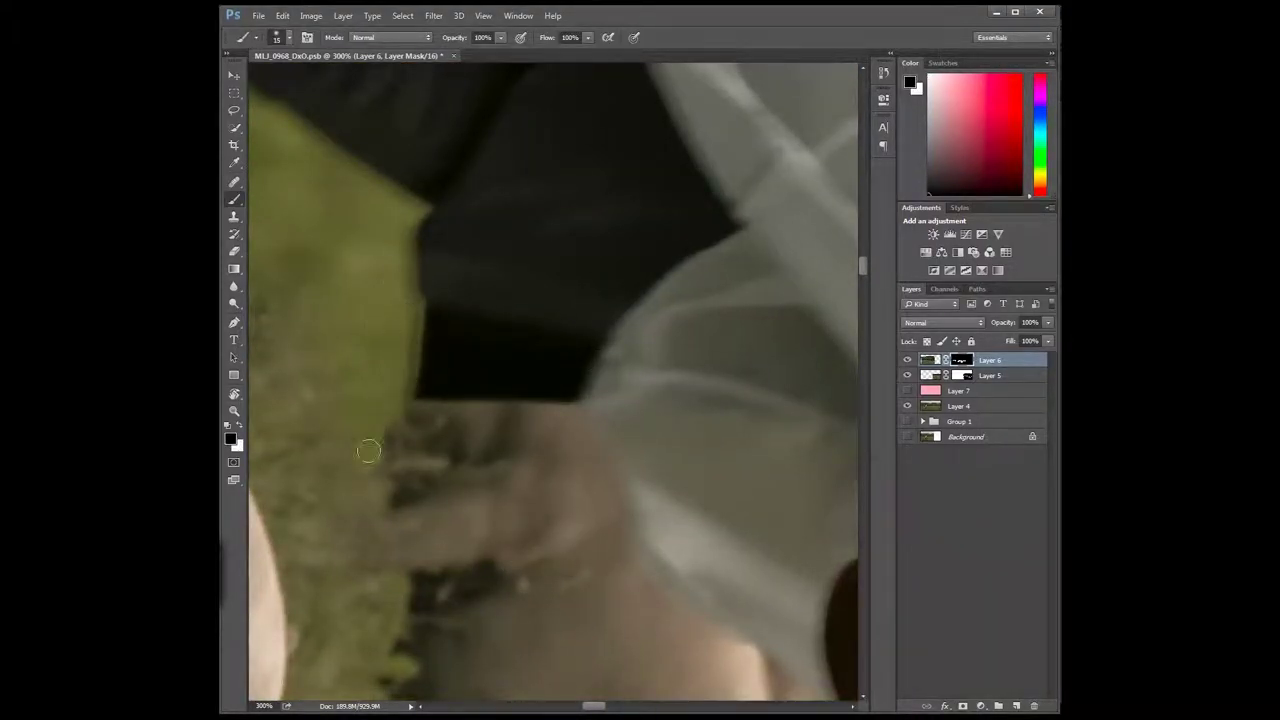
scroll(400, 480, down, 5)
key(ctrl+minus)
key(ctrl+minus)
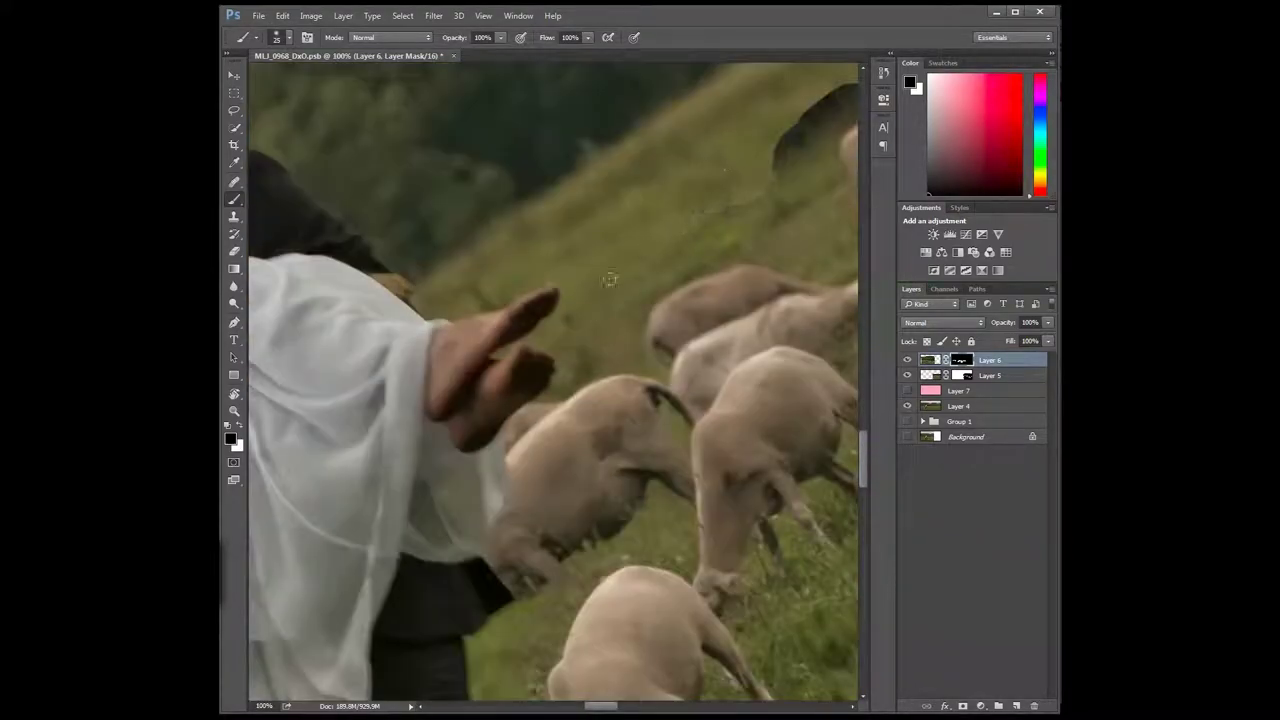
scroll(609, 279, down, 5)
key(ctrl+plus)
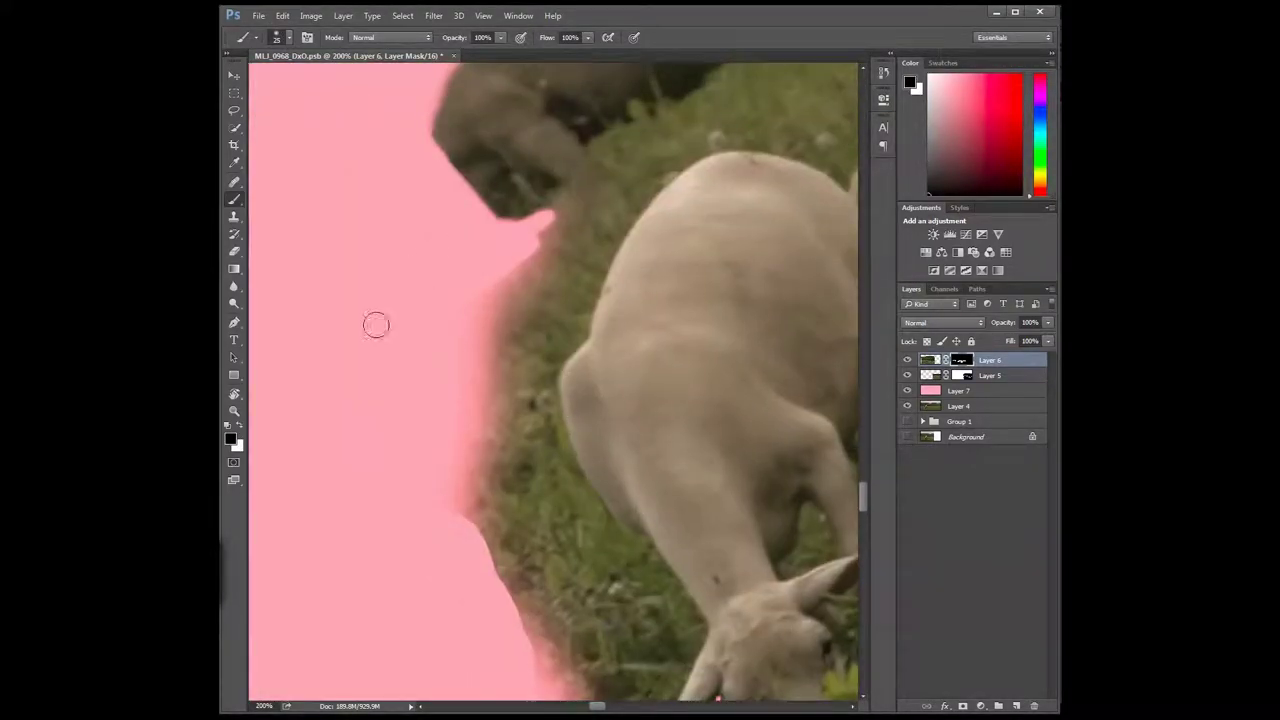
- Mask away the grass beside the grazing sheep's back, side, head and neck on Layer 6
mouse_move(574, 216)
mouse_down()
mouse_move(720, 130)
mouse_move(580, 226)
mouse_move(557, 334)
mouse_move(540, 590)
mouse_move(600, 560)
mouse_up()
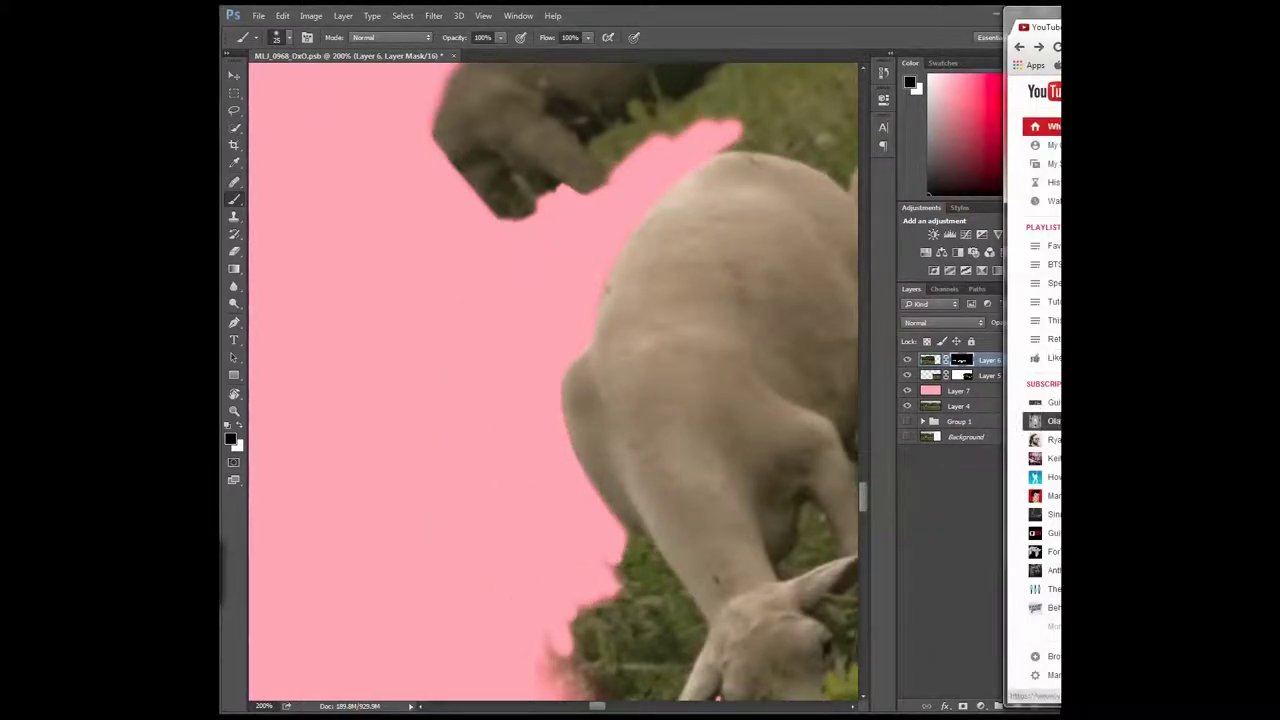
scroll(600, 560, down, 3)
mouse_move(660, 600)
mouse_down()
mouse_move(614, 420)
mouse_move(673, 691)
mouse_up()
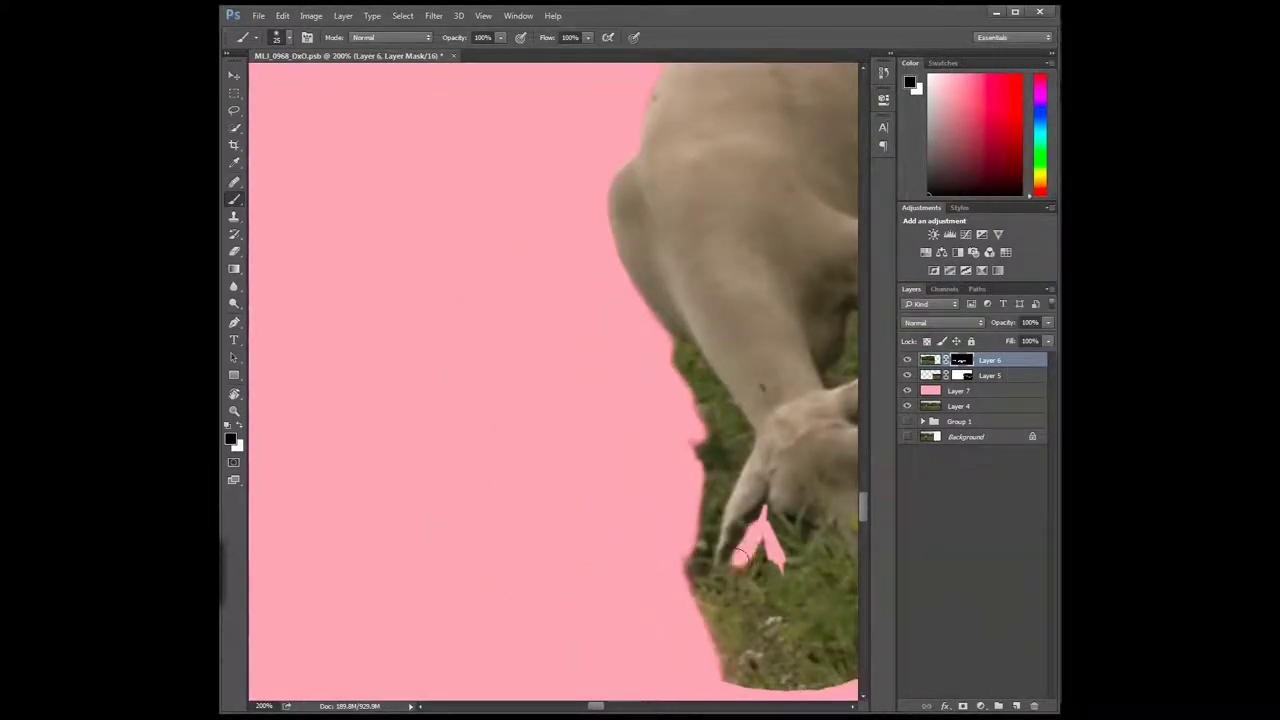
scroll(790, 595, down, 2)
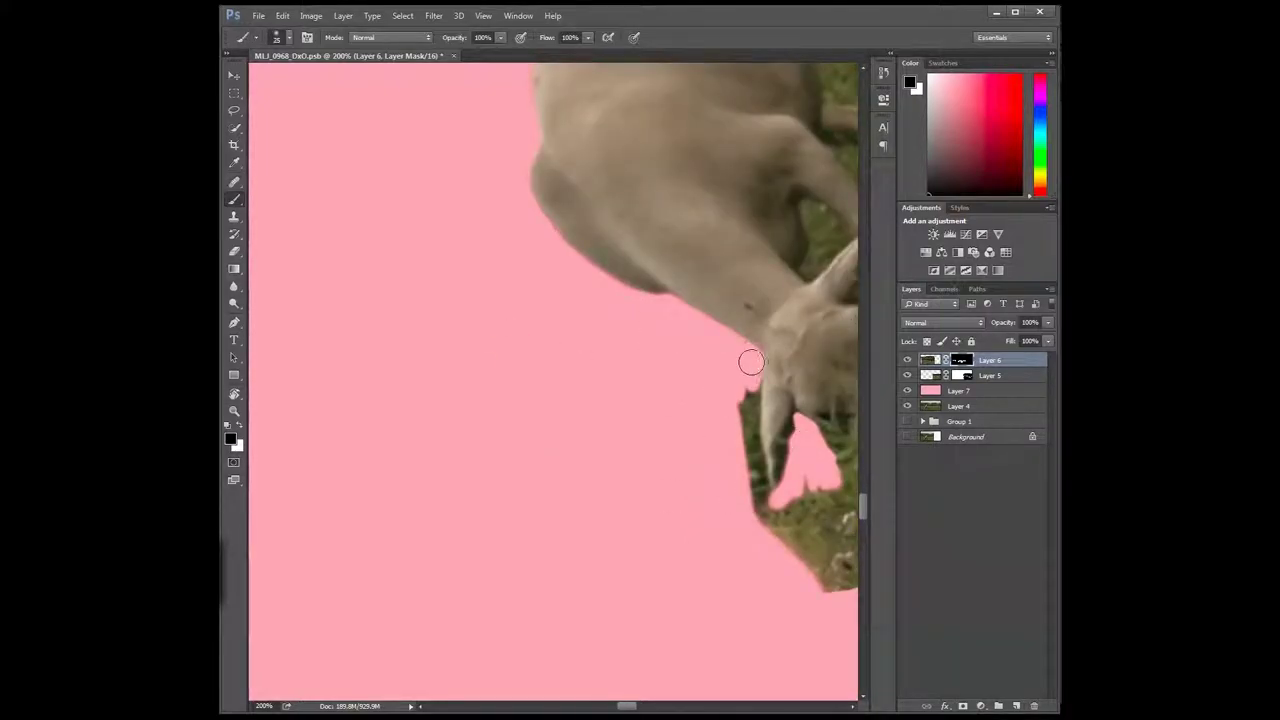
drag(752, 414, 439, 344)
drag(570, 232, 490, 355)
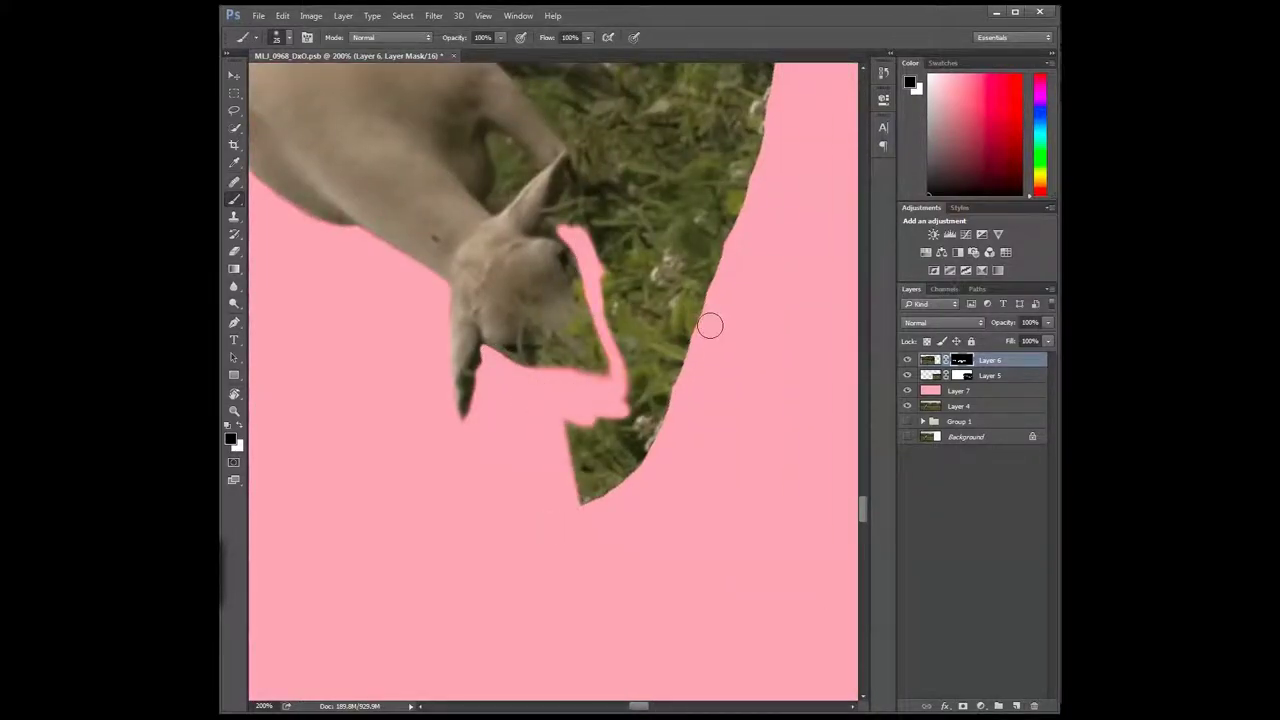
drag(585, 445, 750, 110)
drag(810, 225, 860, 415)
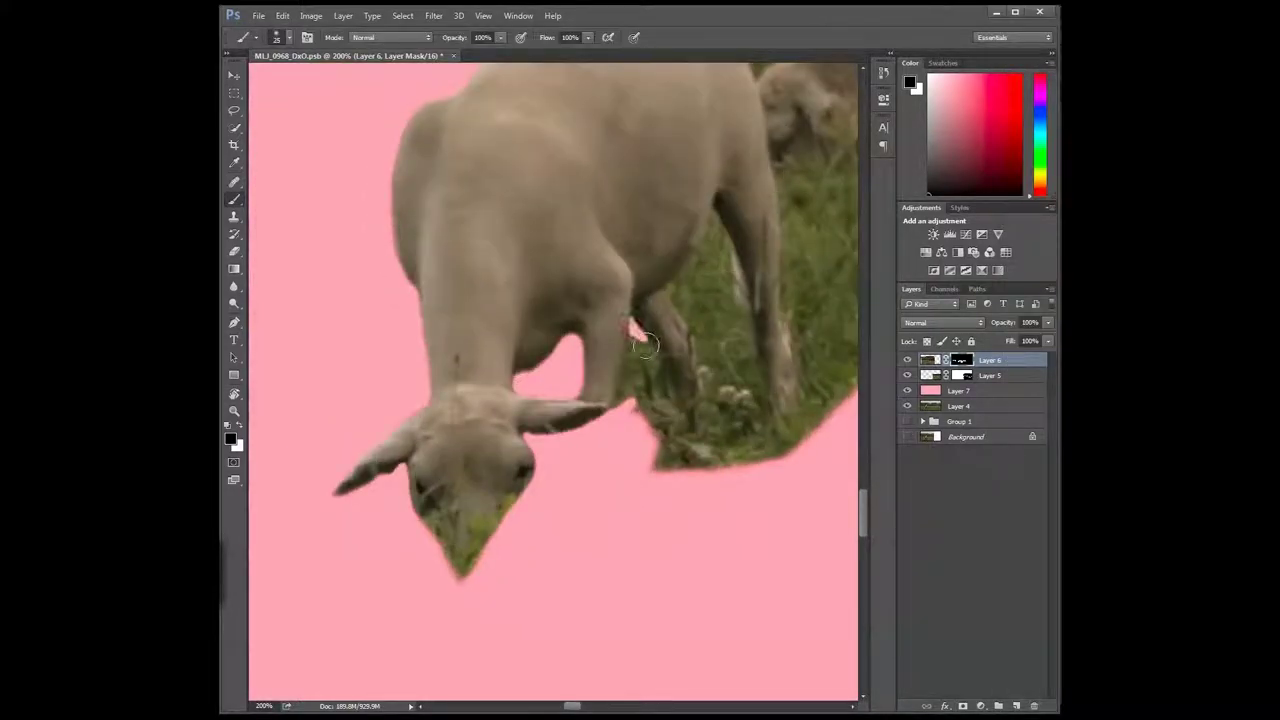
- Hide the grass between the sheep's legs, between the two sheep, and below the legs
drag(677, 476, 740, 316)
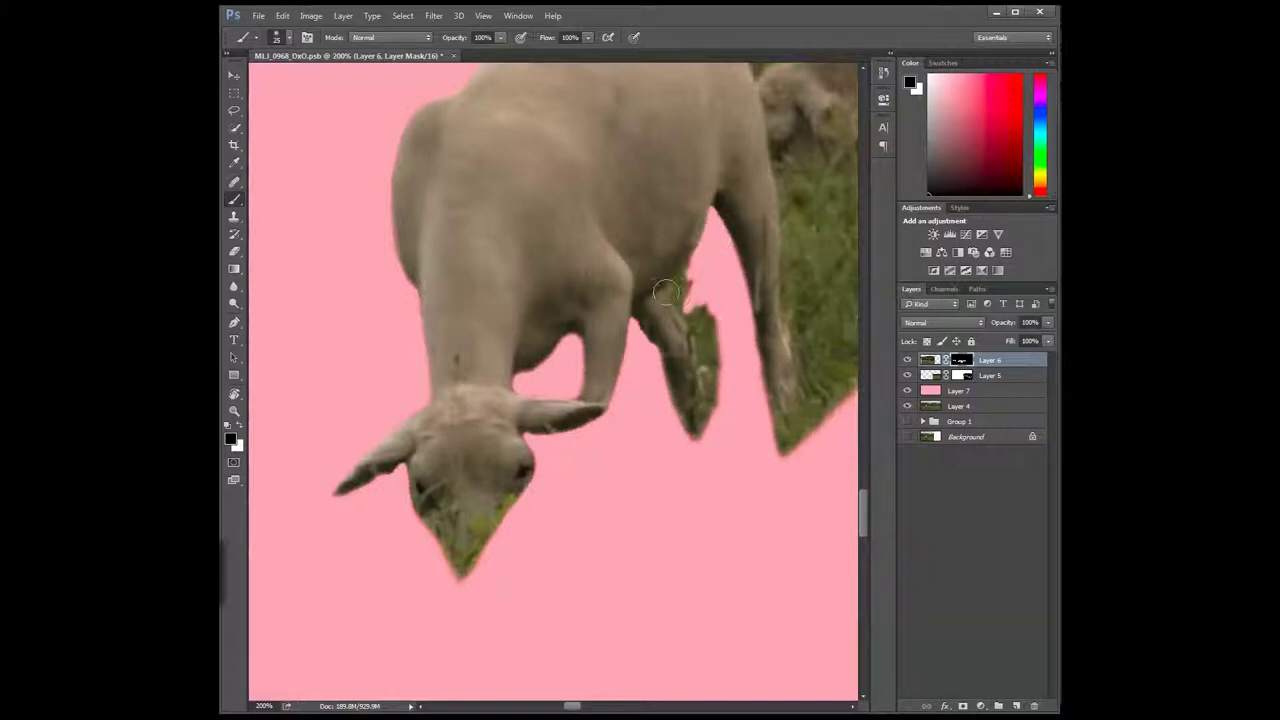
mouse_move(606, 480)
mouse_down()
mouse_move(708, 466)
mouse_move(650, 270)
mouse_up()
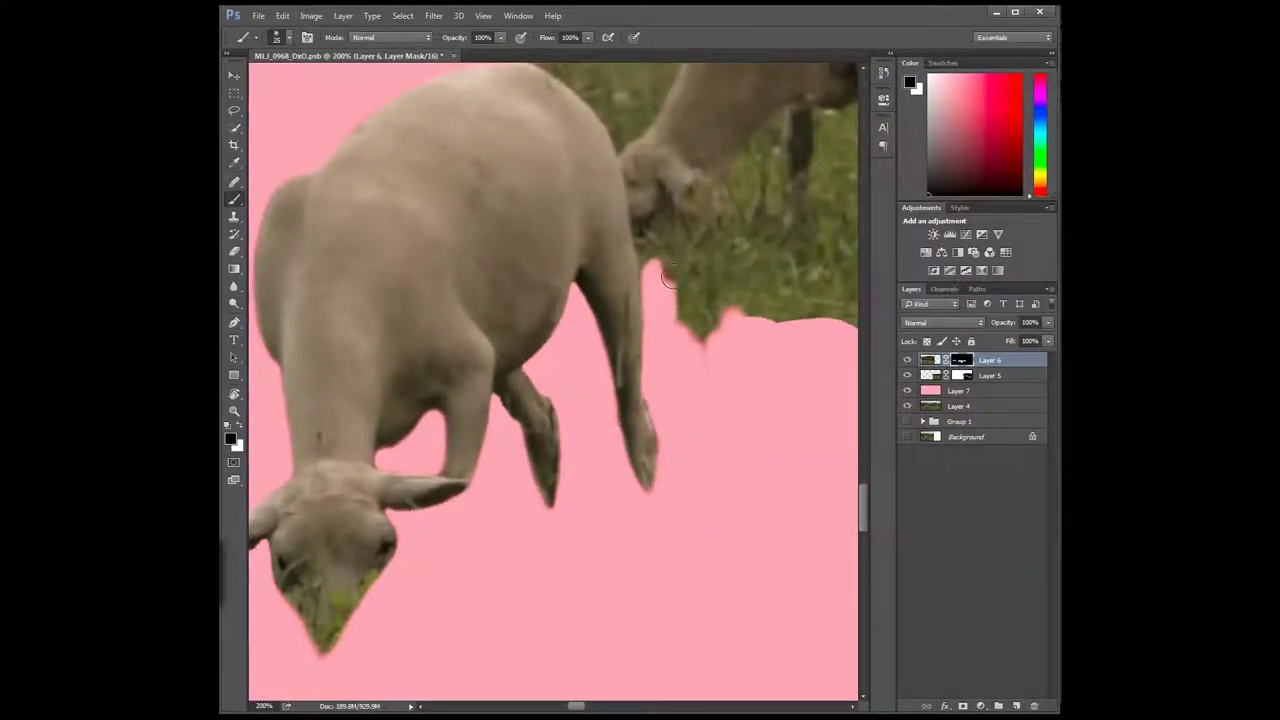
mouse_move(659, 393)
mouse_down()
mouse_move(669, 449)
mouse_move(651, 287)
mouse_up()
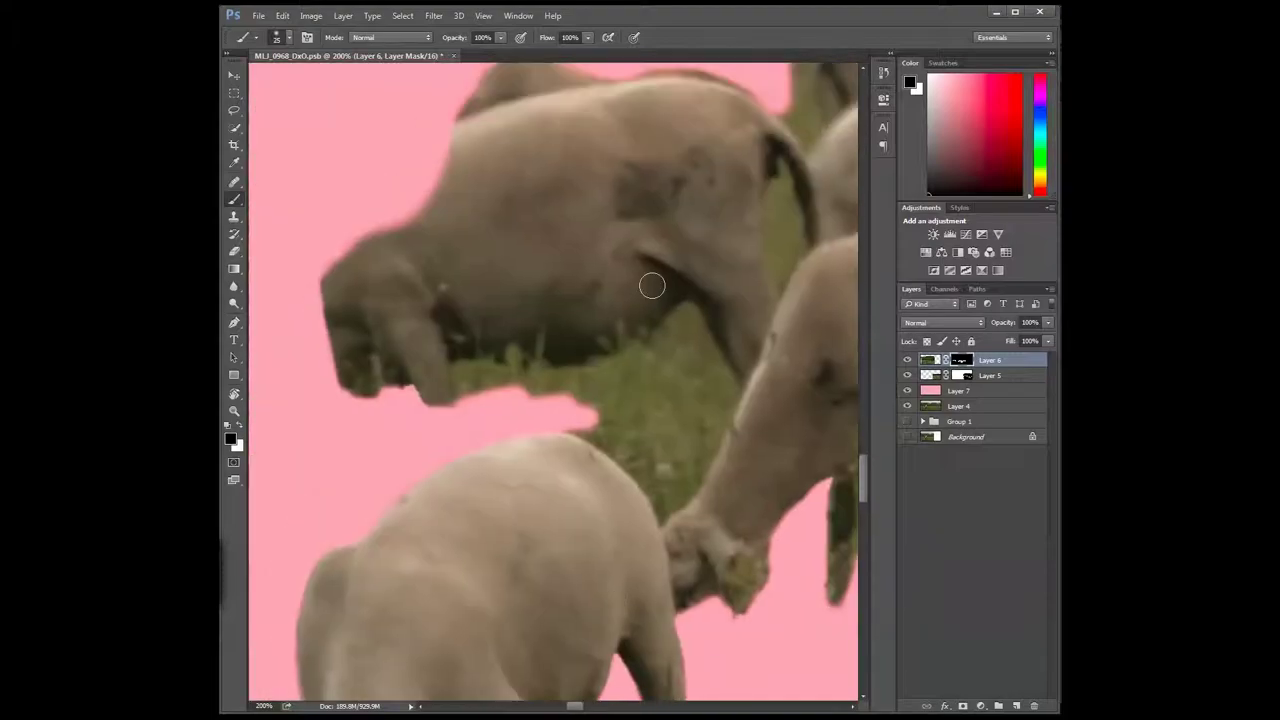
mouse_move(728, 398)
mouse_down()
mouse_move(693, 457)
mouse_move(546, 422)
mouse_up()
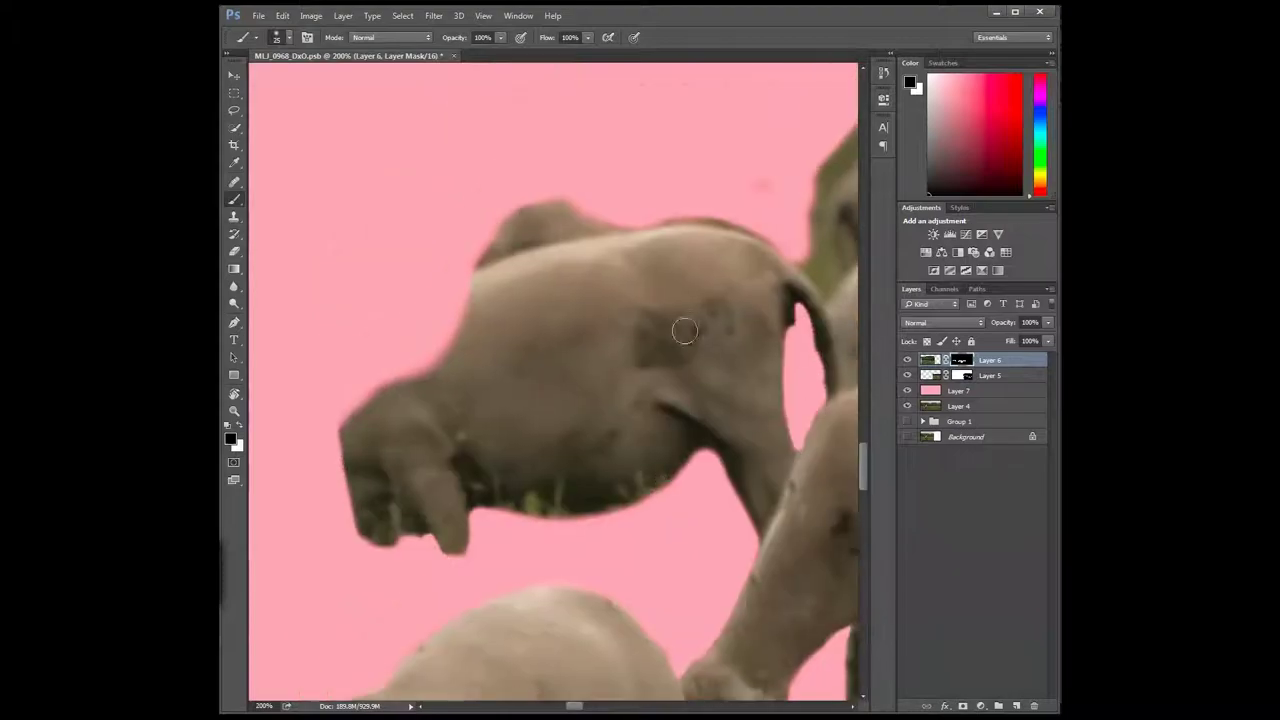
drag(800, 260, 535, 236)
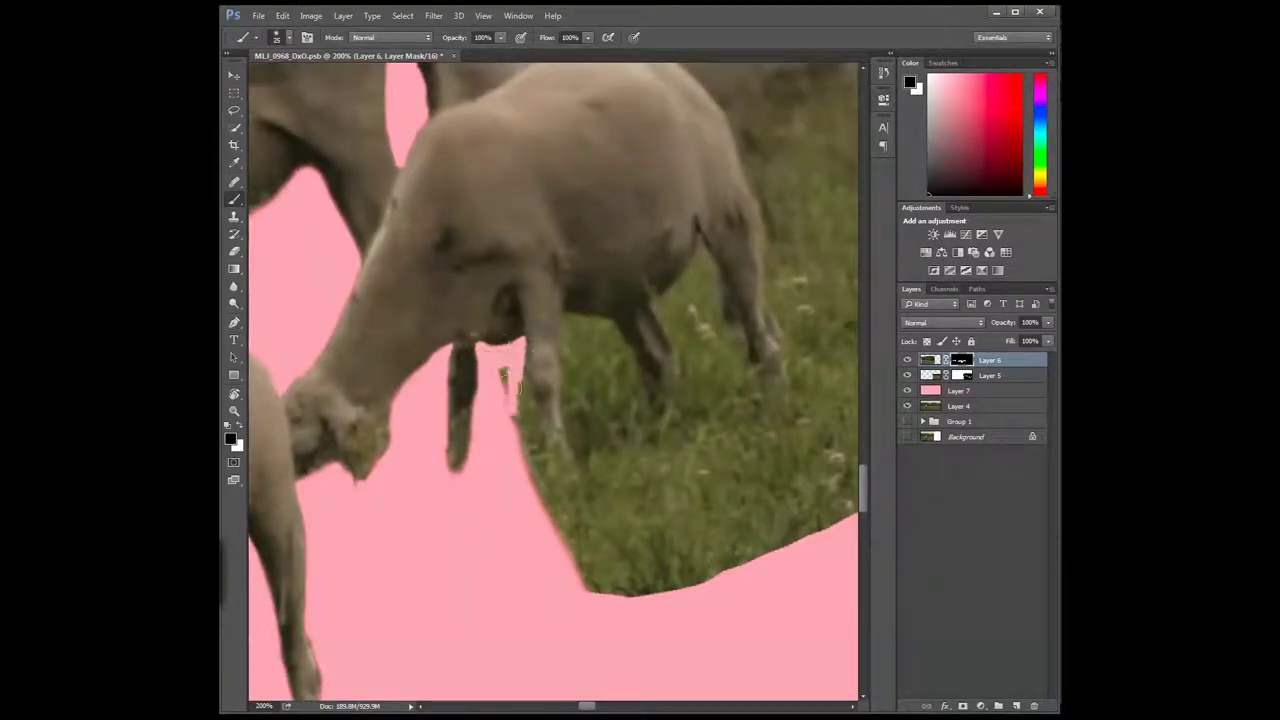
drag(505, 375, 780, 540)
drag(590, 560, 570, 360)
drag(600, 320, 850, 400)
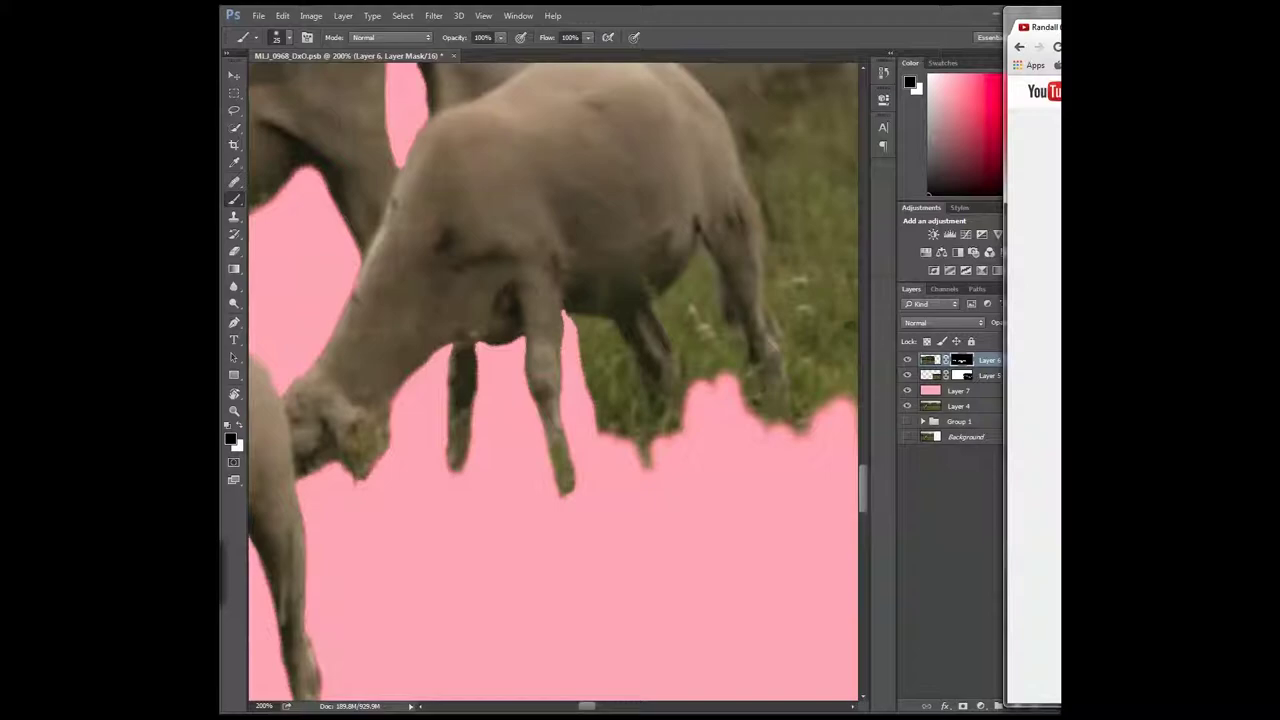
- Hide the grass under the belly, beside the hind leg, and around the head and ear
mouse_move(575, 320)
mouse_down()
mouse_move(620, 345)
mouse_move(601, 391)
mouse_up()
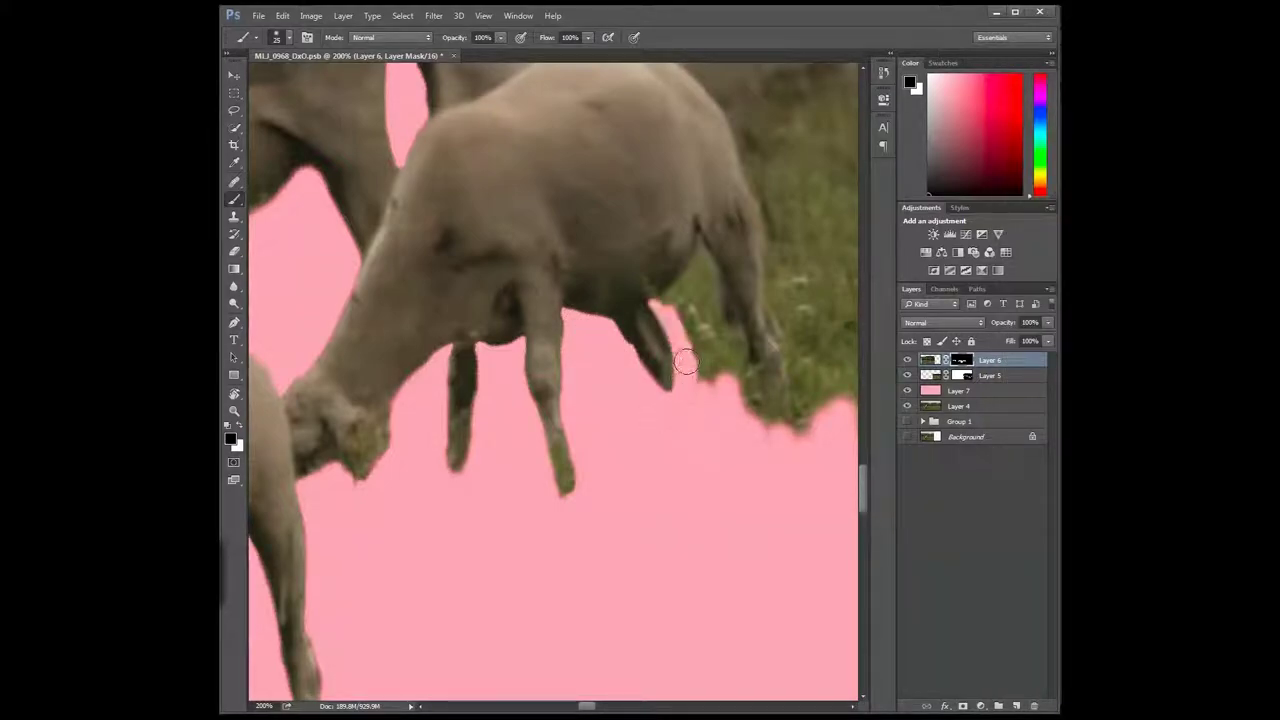
drag(686, 362, 708, 278)
mouse_move(744, 352)
mouse_down()
mouse_move(586, 457)
mouse_move(677, 437)
mouse_up()
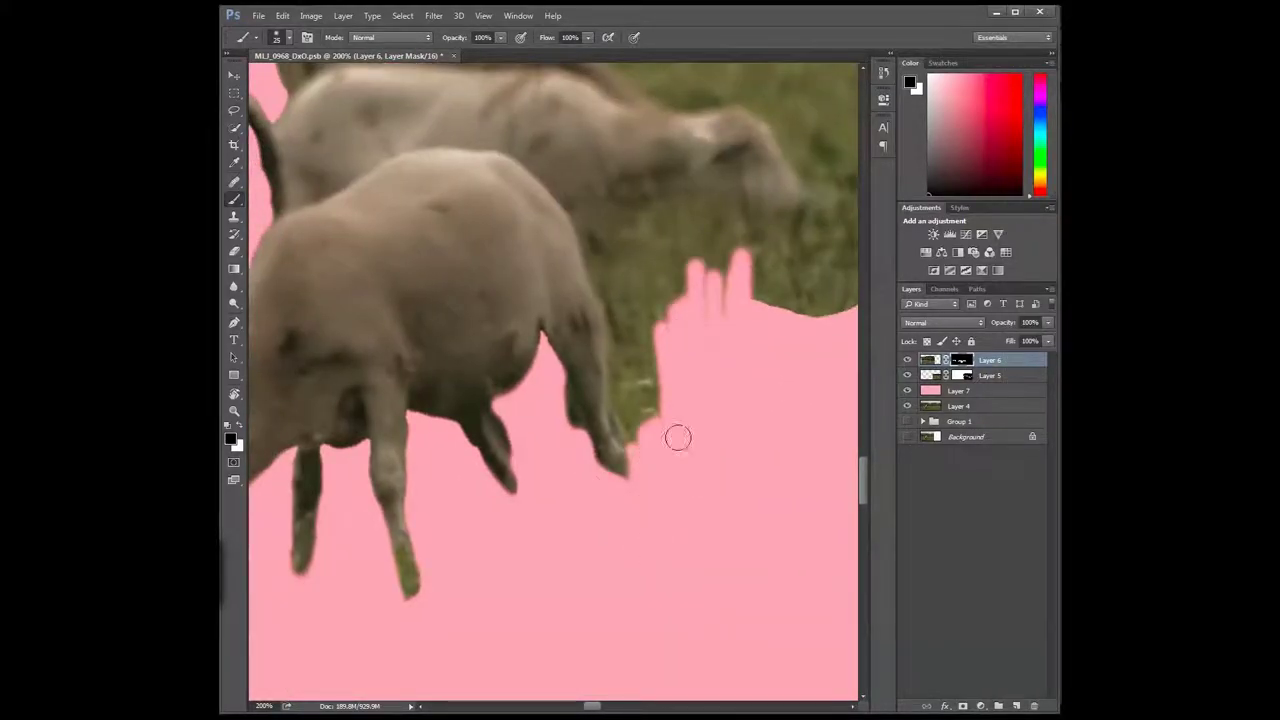
mouse_move(607, 283)
mouse_down()
mouse_move(640, 215)
mouse_move(735, 250)
mouse_move(700, 300)
mouse_up()
mouse_move(637, 230)
mouse_down()
mouse_move(537, 360)
mouse_move(648, 366)
mouse_move(797, 417)
mouse_up()
scroll(797, 417, up, 3)
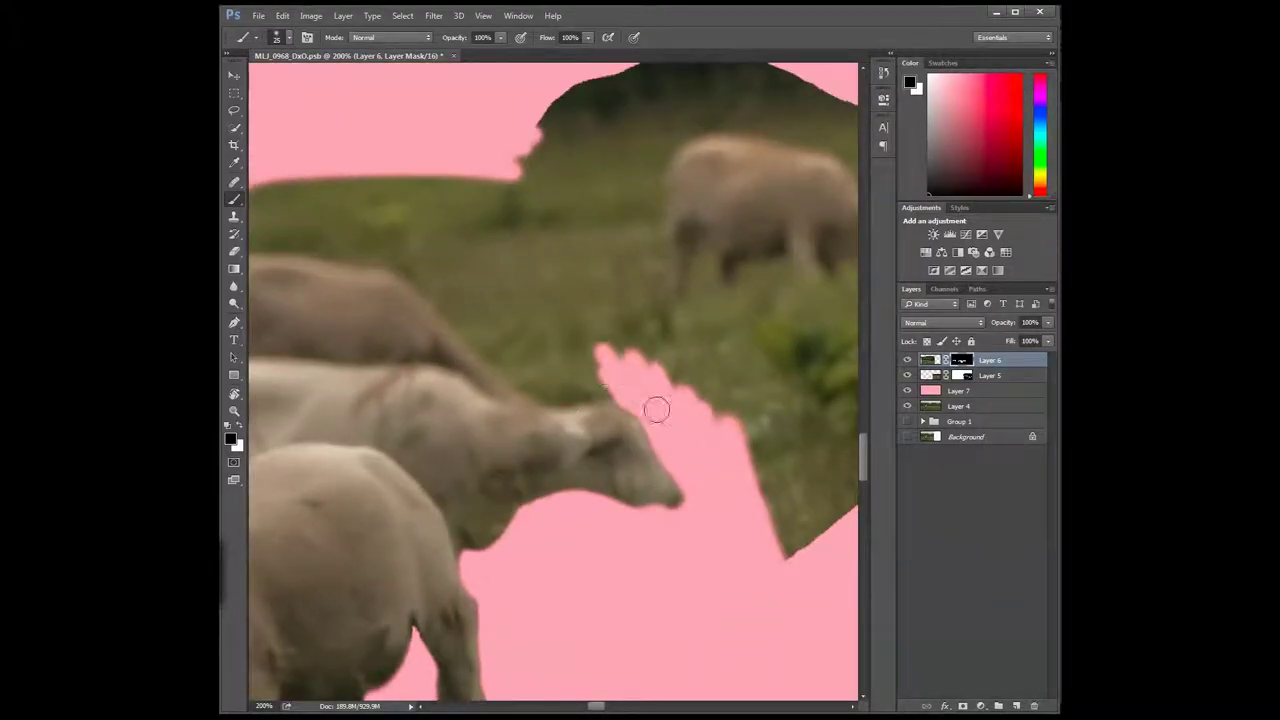
drag(657, 409, 544, 340)
scroll(544, 340, up, 5)
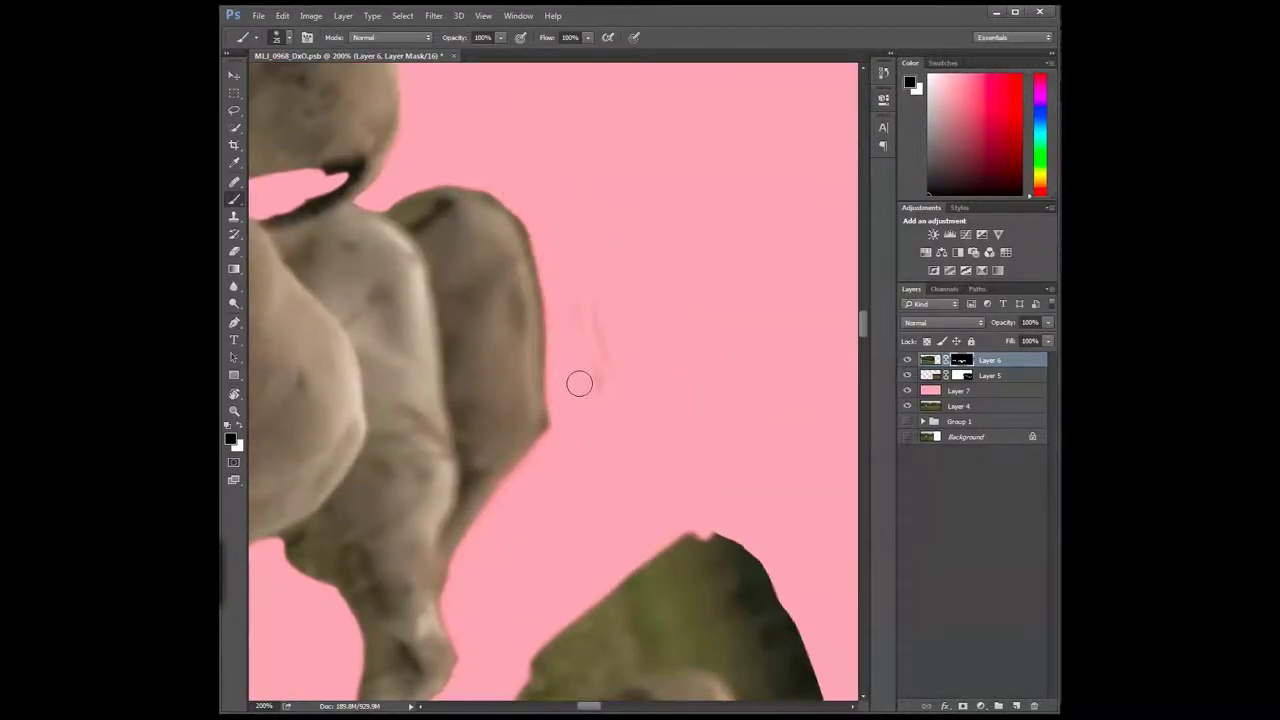
scroll(440, 134, down, 5)
mouse_move(505, 280)
mouse_down()
mouse_move(560, 520)
mouse_move(615, 578)
mouse_up()
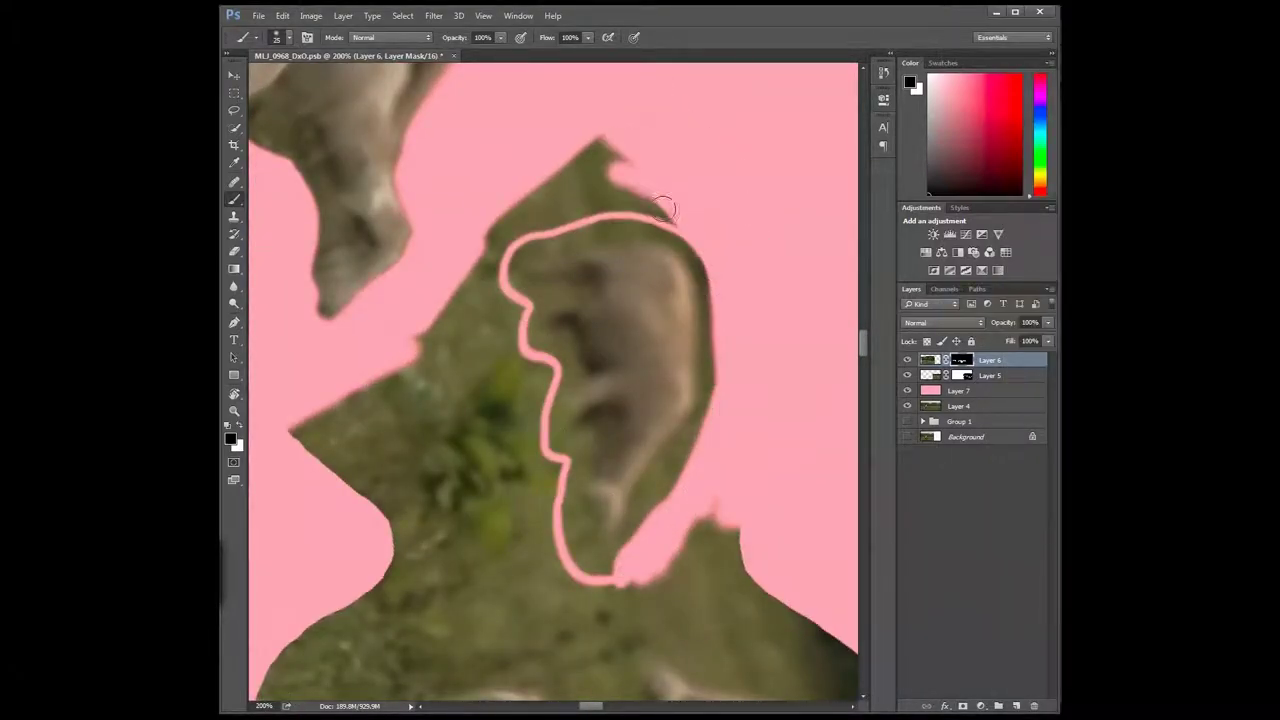
mouse_move(458, 290)
mouse_down()
mouse_move(422, 366)
mouse_move(508, 337)
mouse_move(546, 514)
mouse_move(497, 583)
mouse_move(609, 604)
mouse_up()
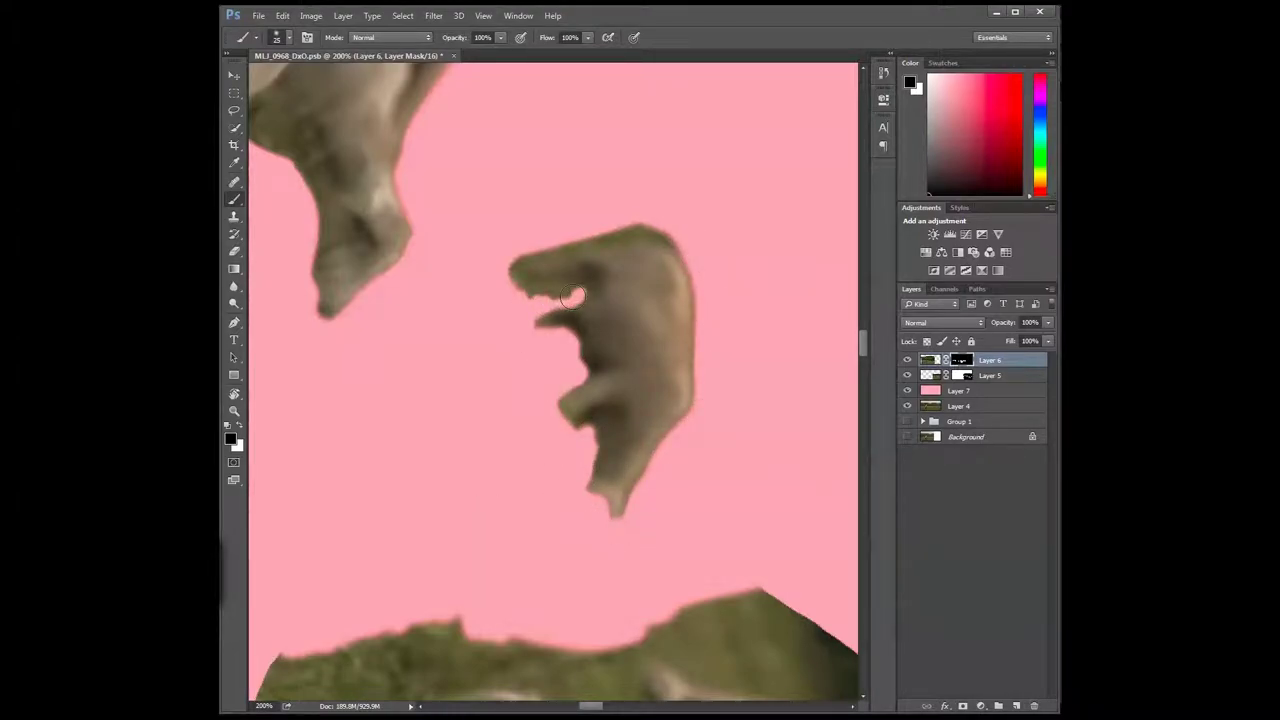
- Rotate the view about 90 degrees and hide the dark area under the chin and left-edge grass
key(r)
mouse_move(573, 297)
mouse_down()
mouse_move(677, 281)
mouse_move(650, 600)
mouse_move(562, 504)
mouse_up()
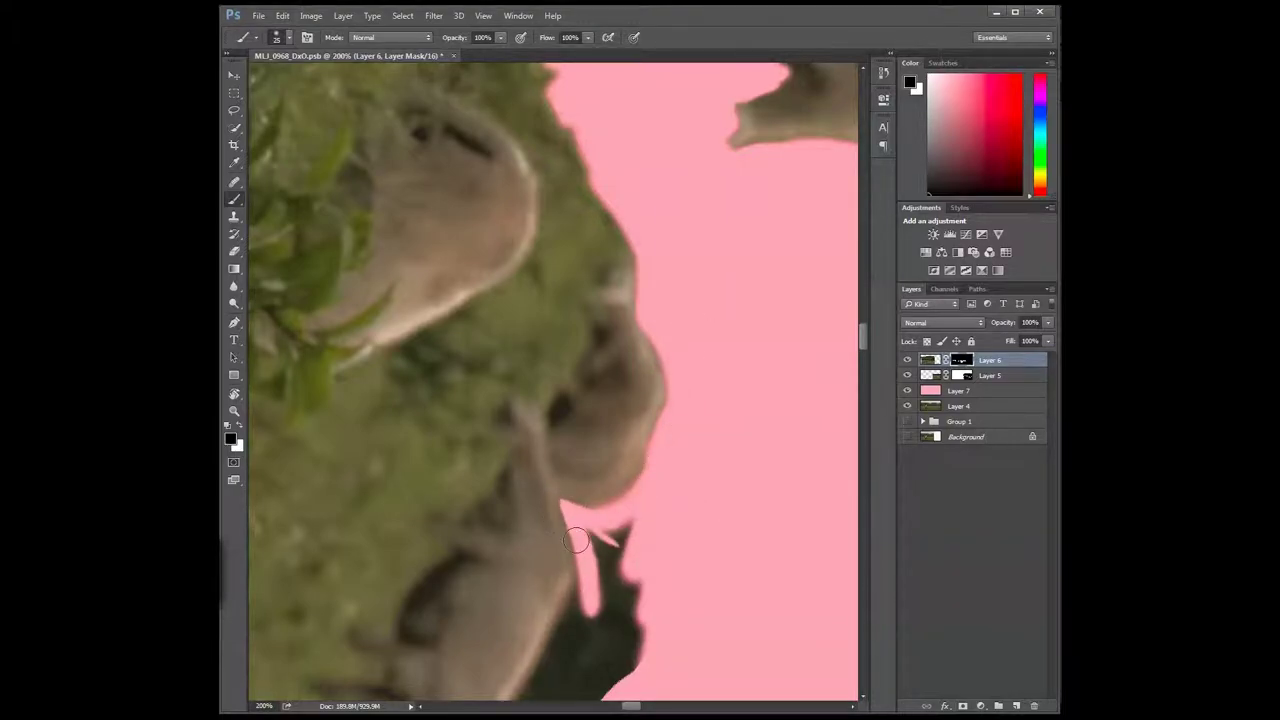
key(x)
mouse_move(748, 500)
mouse_down()
mouse_move(726, 423)
mouse_move(614, 528)
mouse_move(517, 525)
mouse_move(430, 372)
mouse_move(680, 437)
mouse_up()
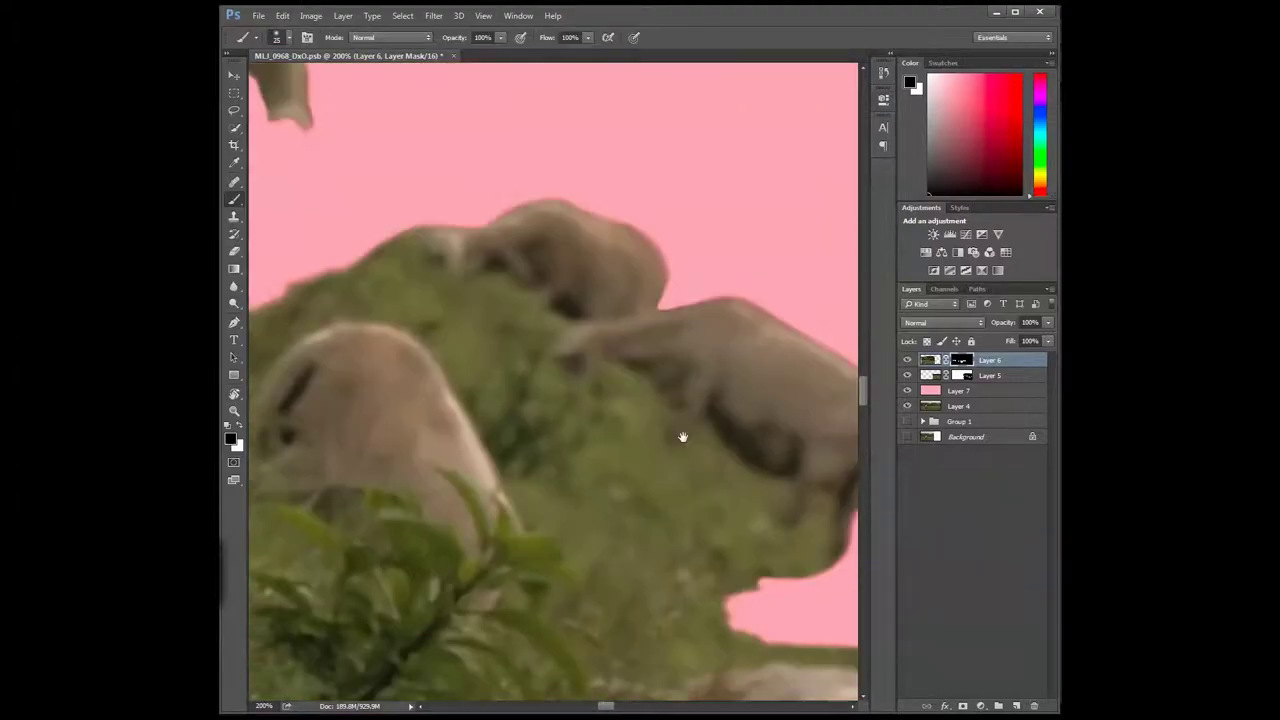
mouse_move(614, 214)
mouse_down()
mouse_move(530, 300)
mouse_move(420, 451)
mouse_move(450, 640)
mouse_up()
- On Layer 6's mask, paint out the grass along the large sheep's right edge and underside
key(ctrl+0)
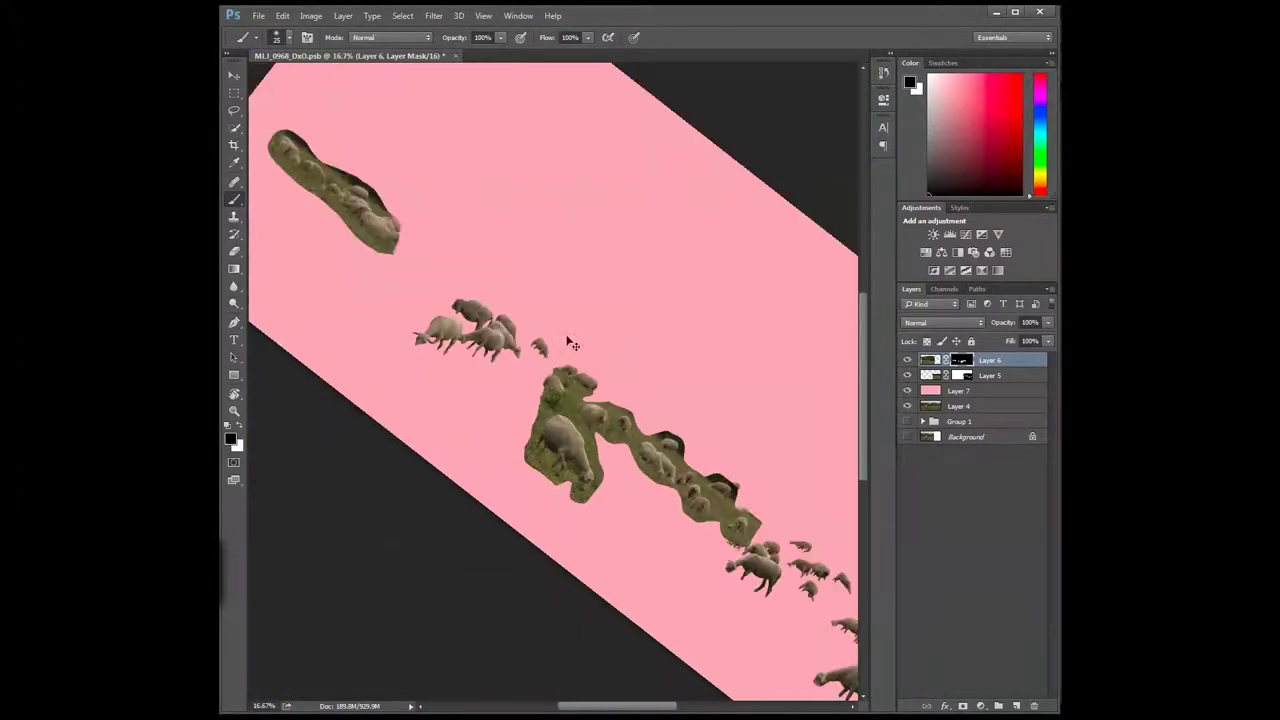
click(640, 300)
mouse_move(680, 330)
mouse_down()
mouse_move(549, 391)
mouse_move(786, 409)
mouse_move(740, 400)
mouse_move(745, 428)
mouse_up()
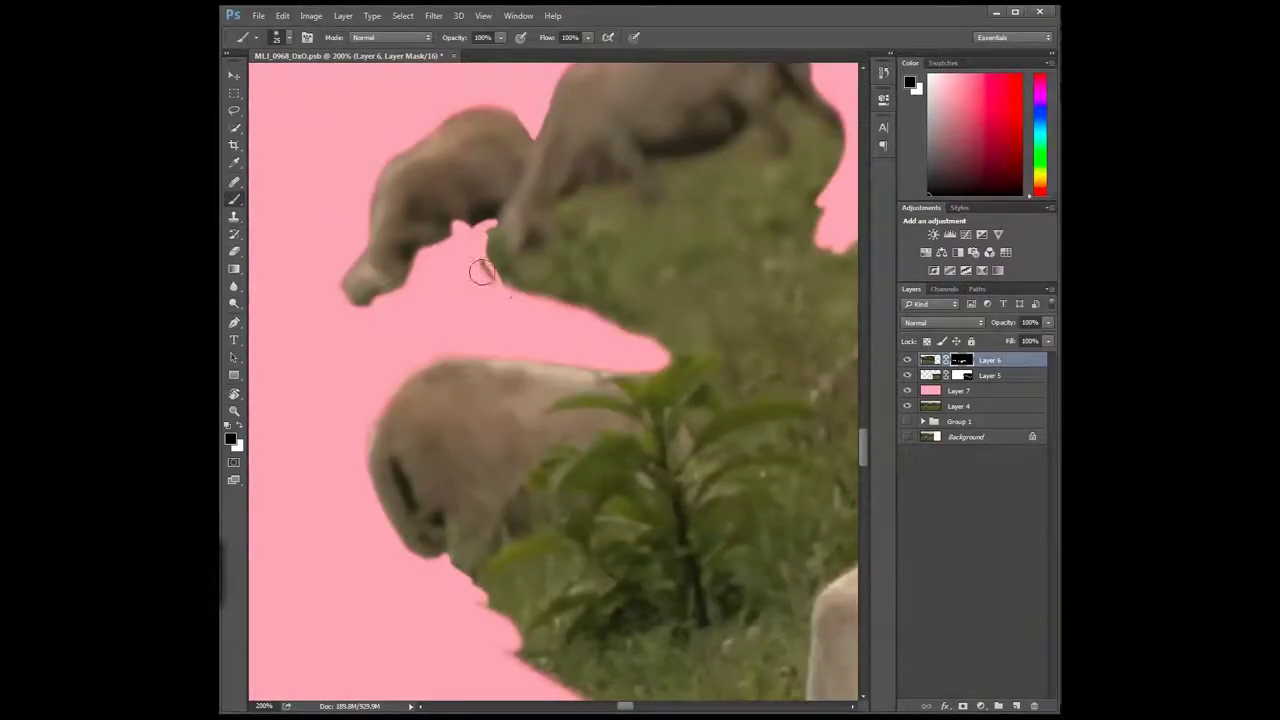
scroll(566, 220, up, 2)
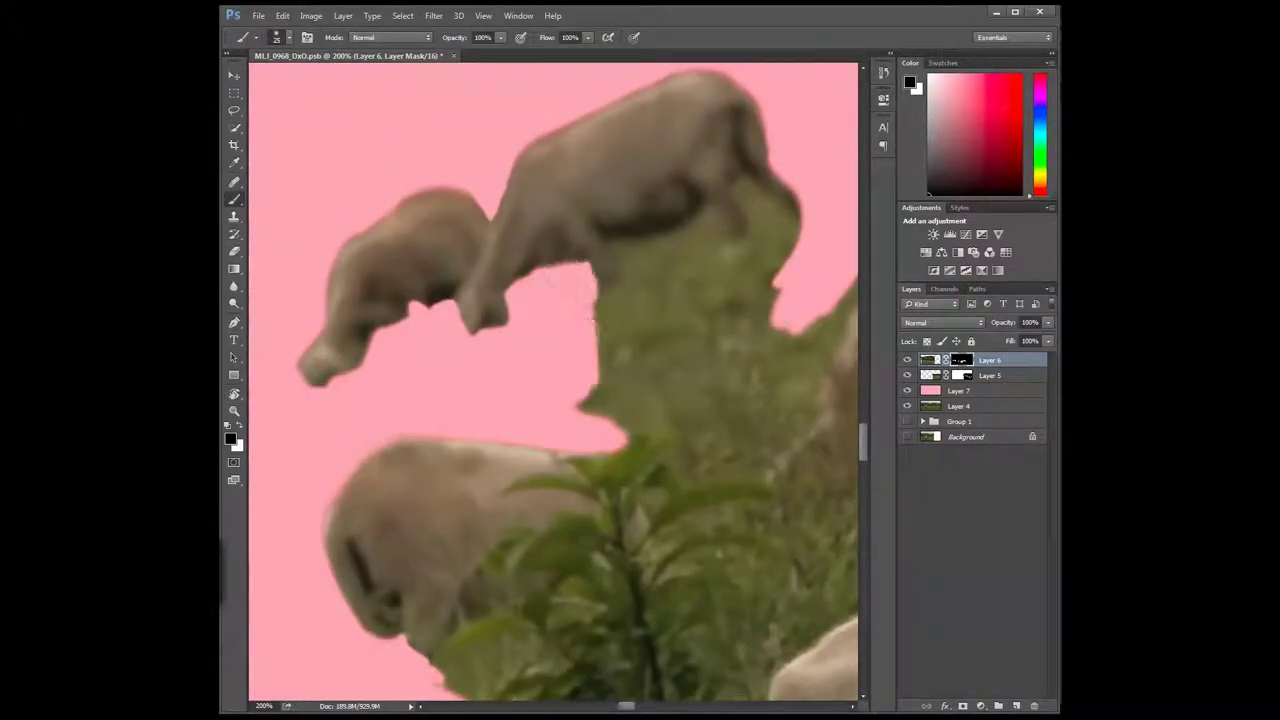
drag(645, 455, 615, 242)
scroll(650, 305, up, 5)
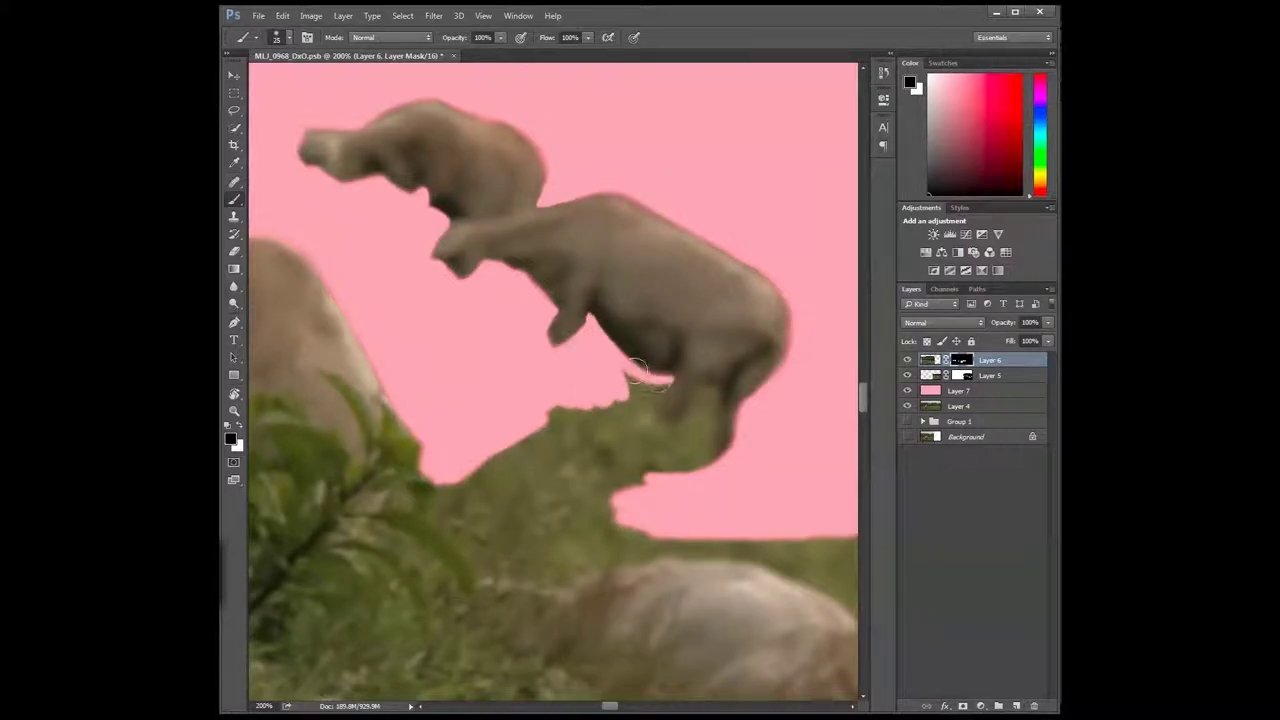
mouse_move(638, 370)
mouse_down()
mouse_move(470, 530)
mouse_move(652, 403)
mouse_up()
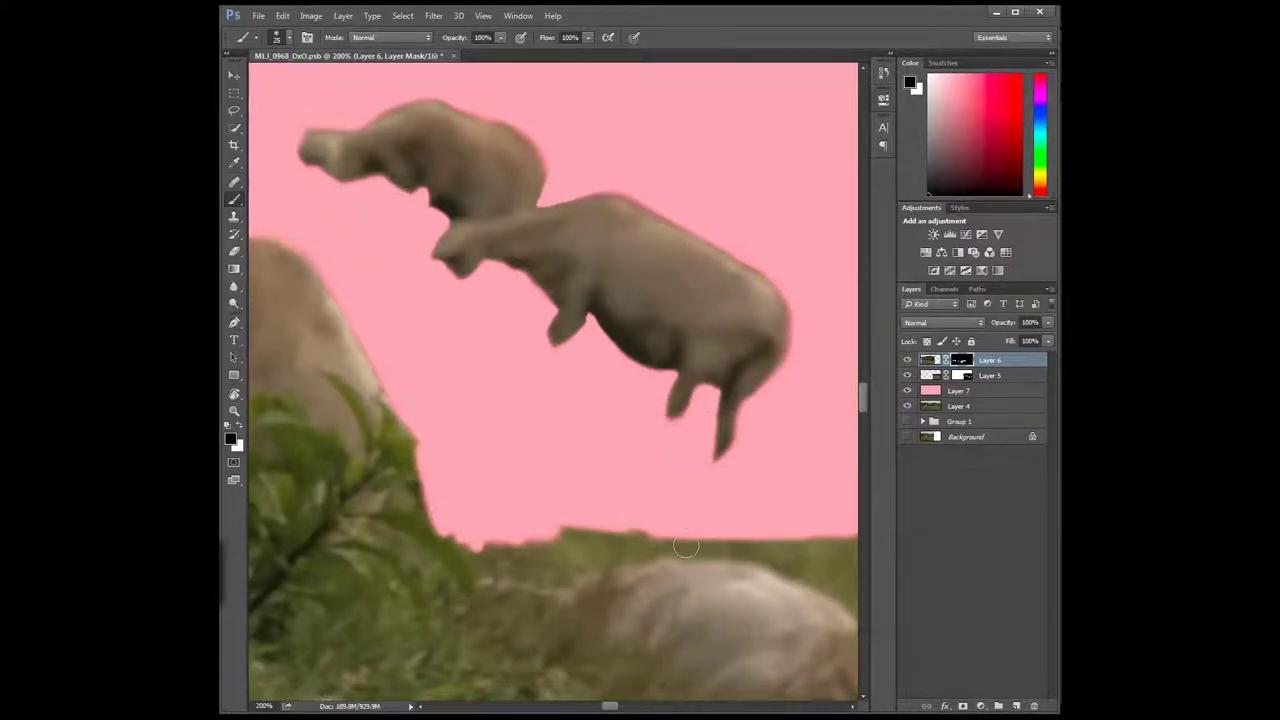
scroll(686, 546, down, 5)
drag(660, 580, 520, 300)
drag(650, 290, 740, 570)
- Mask the foliage along the remaining sheep edges and the grass strip by the next sheep
scroll(700, 450, down, 3)
scroll(700, 450, down, 3)
drag(730, 460, 558, 325)
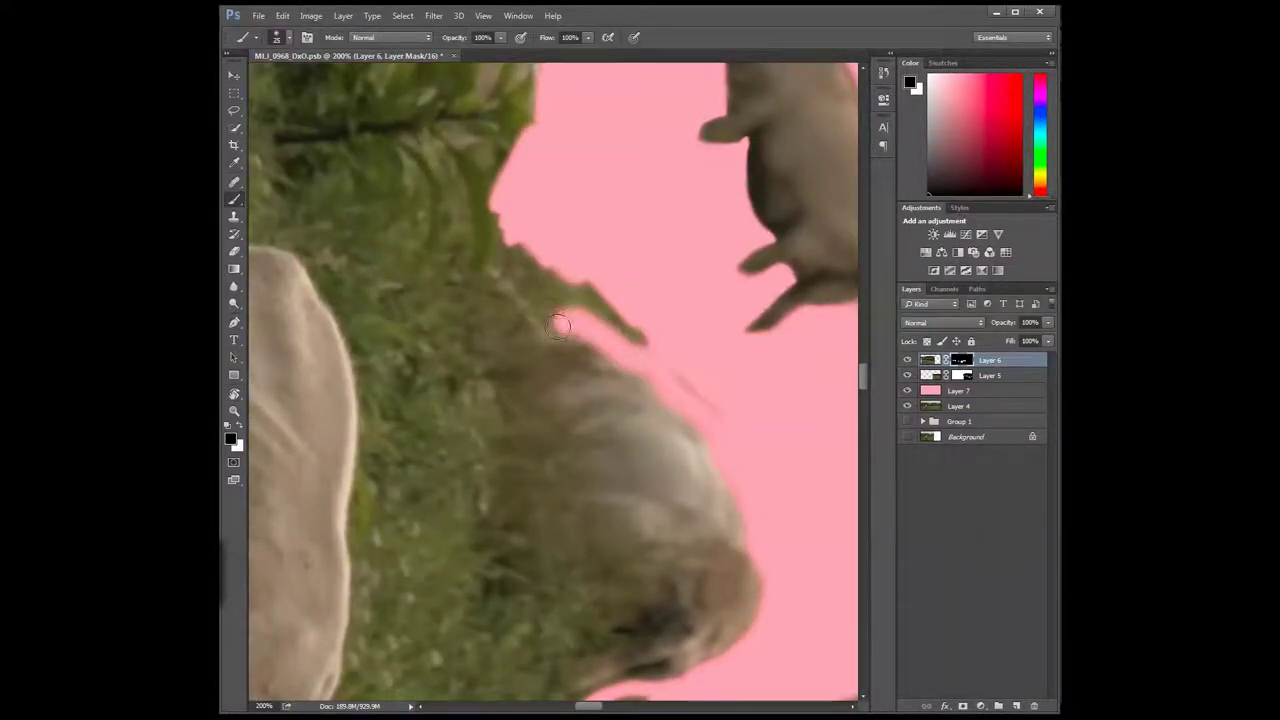
scroll(558, 325, up, 2)
mouse_move(652, 449)
mouse_down()
mouse_move(500, 180)
mouse_move(674, 343)
mouse_move(576, 357)
mouse_move(443, 420)
mouse_up()
scroll(443, 420, down, 5)
mouse_move(690, 605)
mouse_down()
mouse_move(650, 470)
mouse_move(525, 215)
mouse_move(586, 435)
mouse_move(686, 606)
mouse_up()
scroll(686, 606, down, 5)
mouse_move(600, 530)
mouse_down()
mouse_move(627, 307)
mouse_move(554, 297)
mouse_move(560, 560)
mouse_up()
scroll(627, 307, down, 5)
scroll(560, 560, down, 5)
- Mask the grass along the lower body, right edge and around the sheep's head
drag(690, 230, 762, 483)
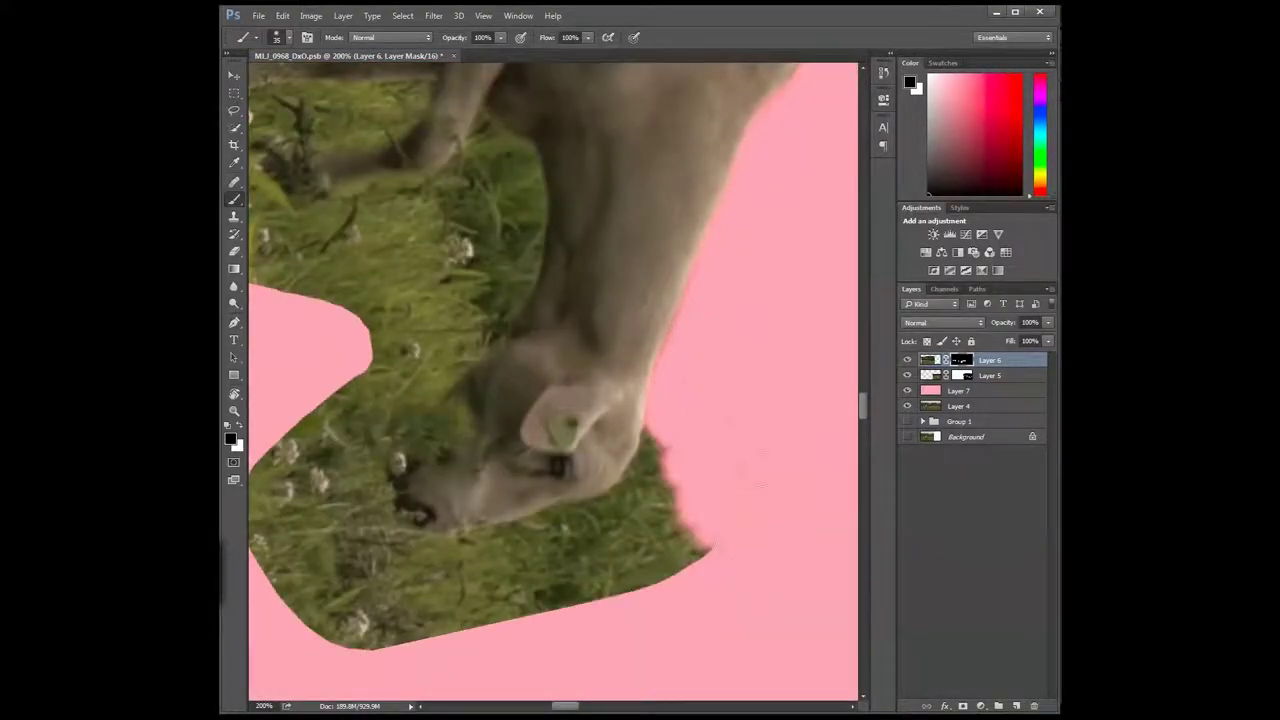
drag(700, 580, 630, 430)
drag(525, 238, 510, 295)
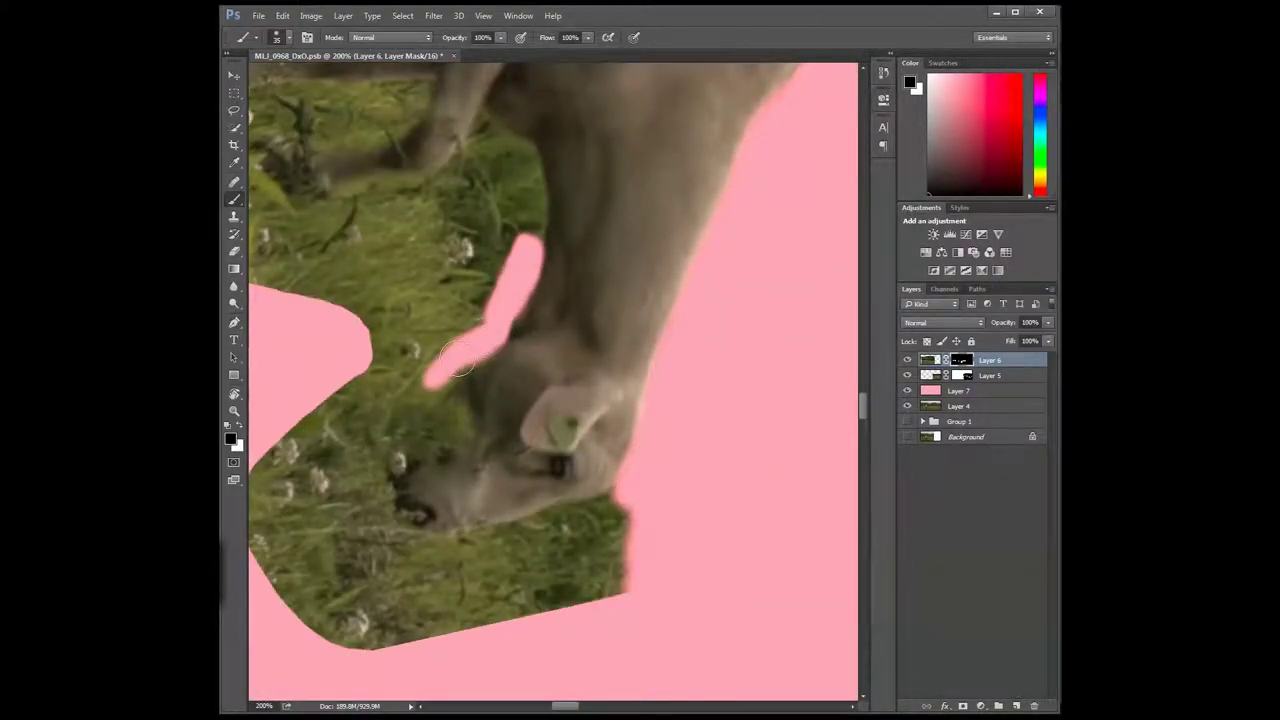
drag(456, 362, 396, 458)
mouse_move(379, 507)
mouse_down()
mouse_move(346, 571)
mouse_move(329, 294)
mouse_up()
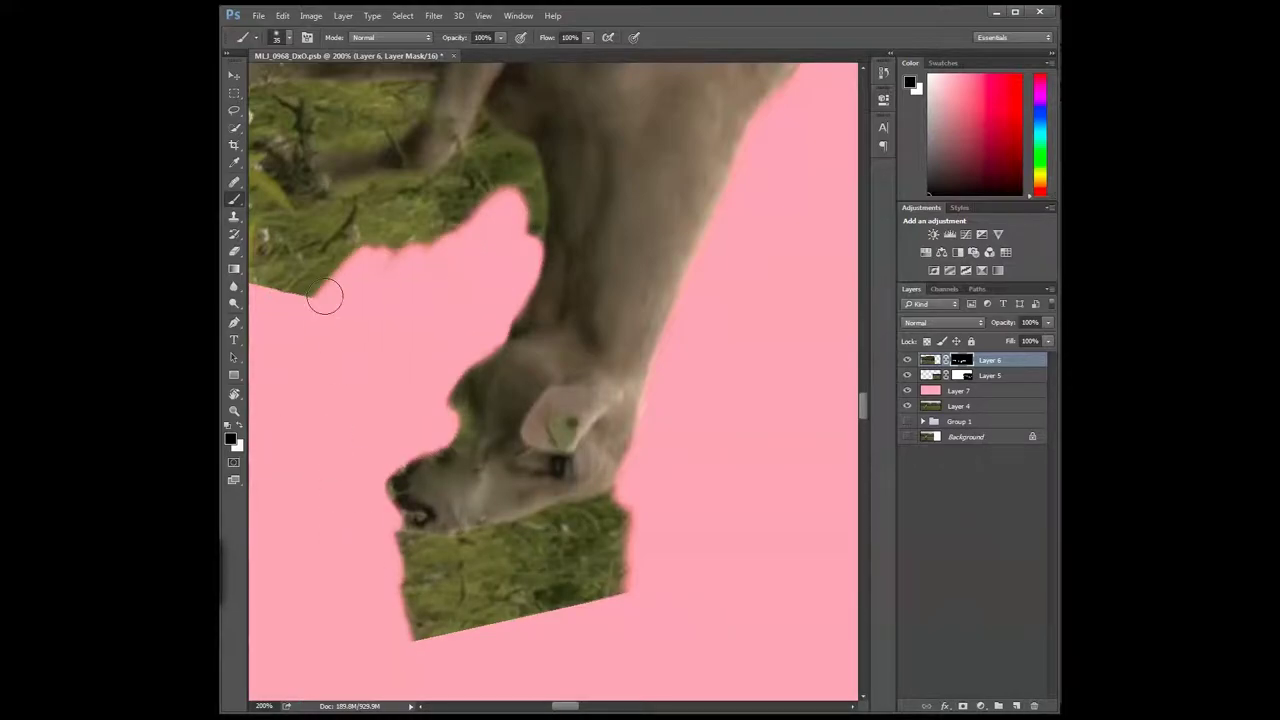
scroll(329, 294, down, 5)
drag(596, 340, 596, 412)
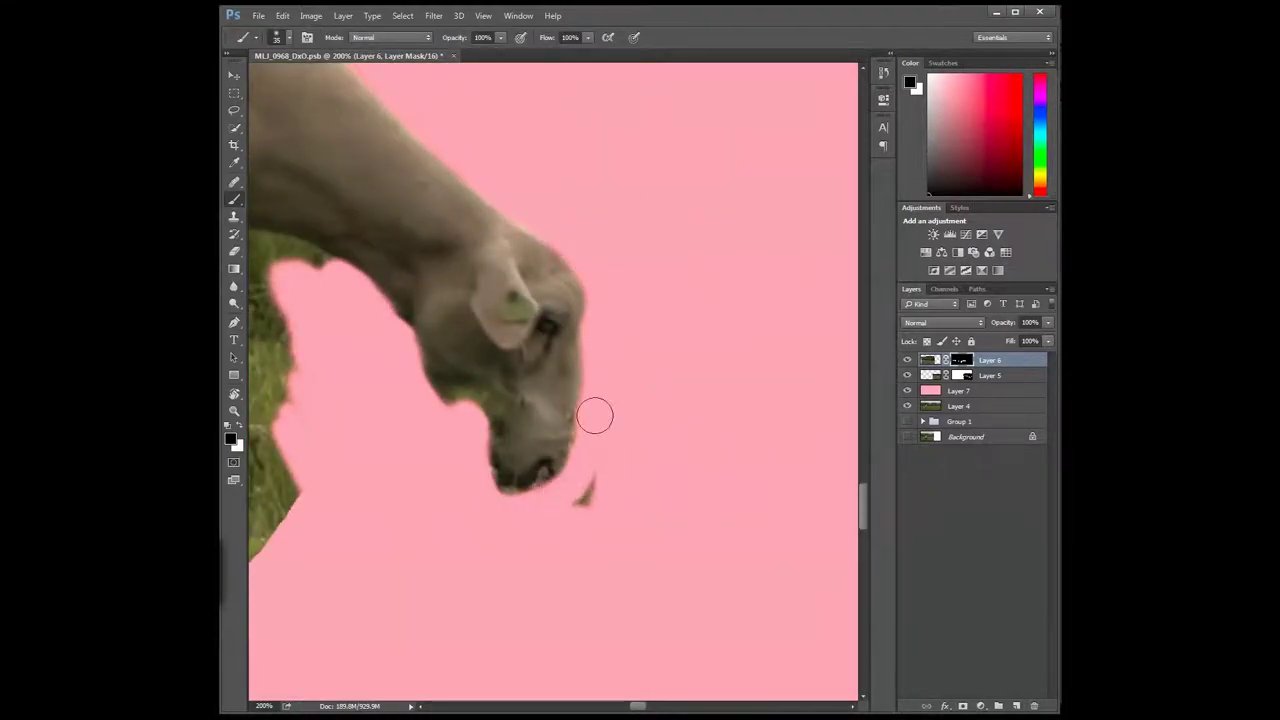
scroll(594, 416, left, 5)
scroll(648, 370, up, 2)
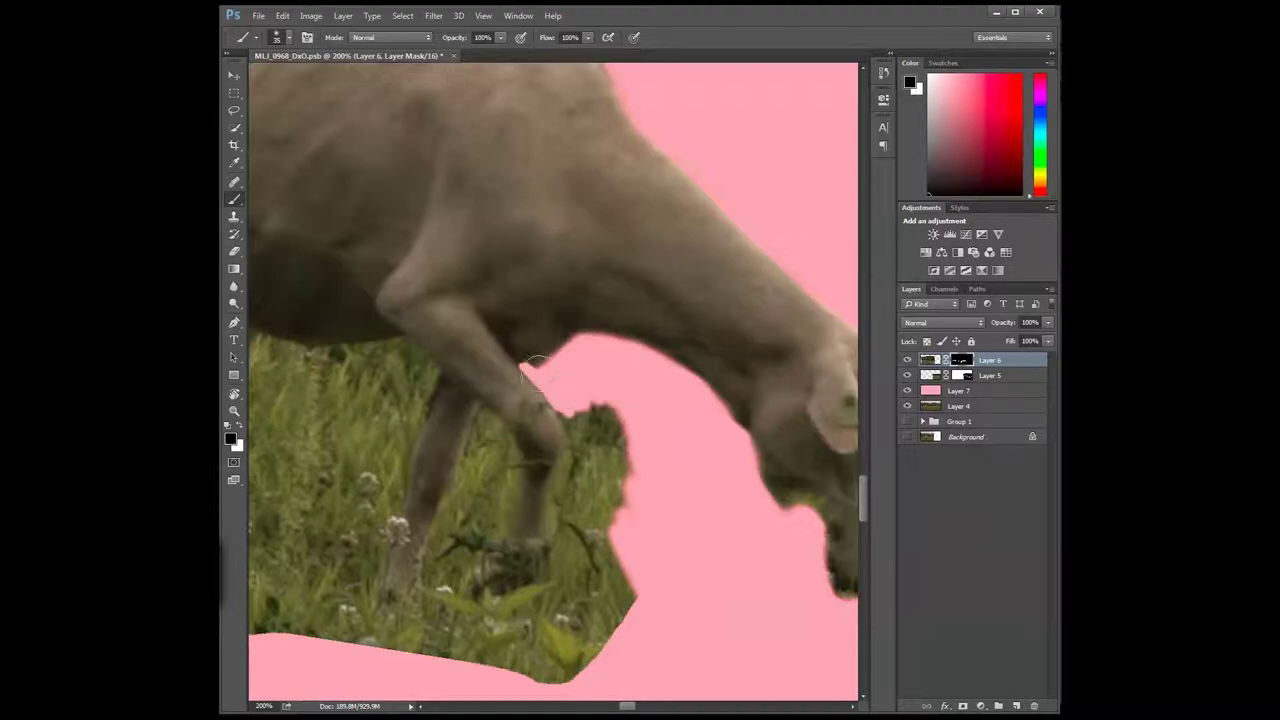
- Mask the grass between the legs down to the hooves and above the sheep's back
mouse_move(580, 450)
mouse_down()
mouse_move(605, 540)
mouse_move(535, 670)
mouse_up()
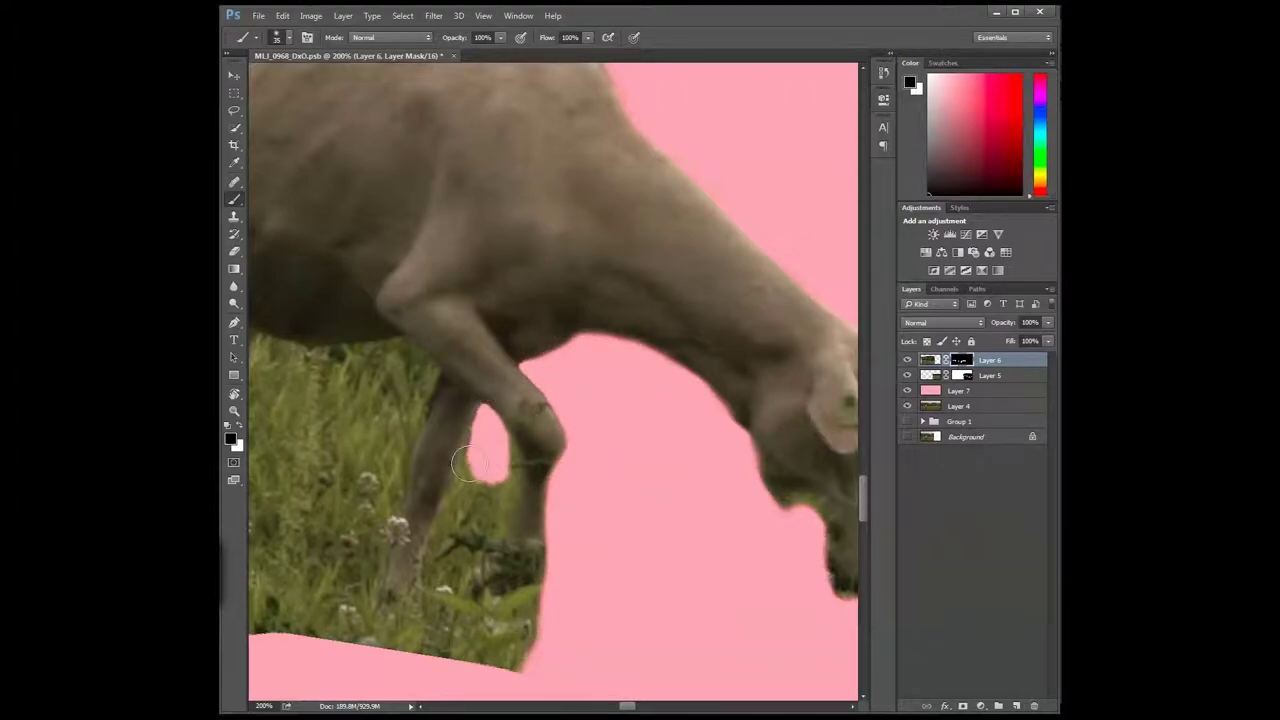
mouse_move(512, 465)
mouse_down()
mouse_move(460, 491)
mouse_move(451, 591)
mouse_up()
scroll(451, 591, left, 5)
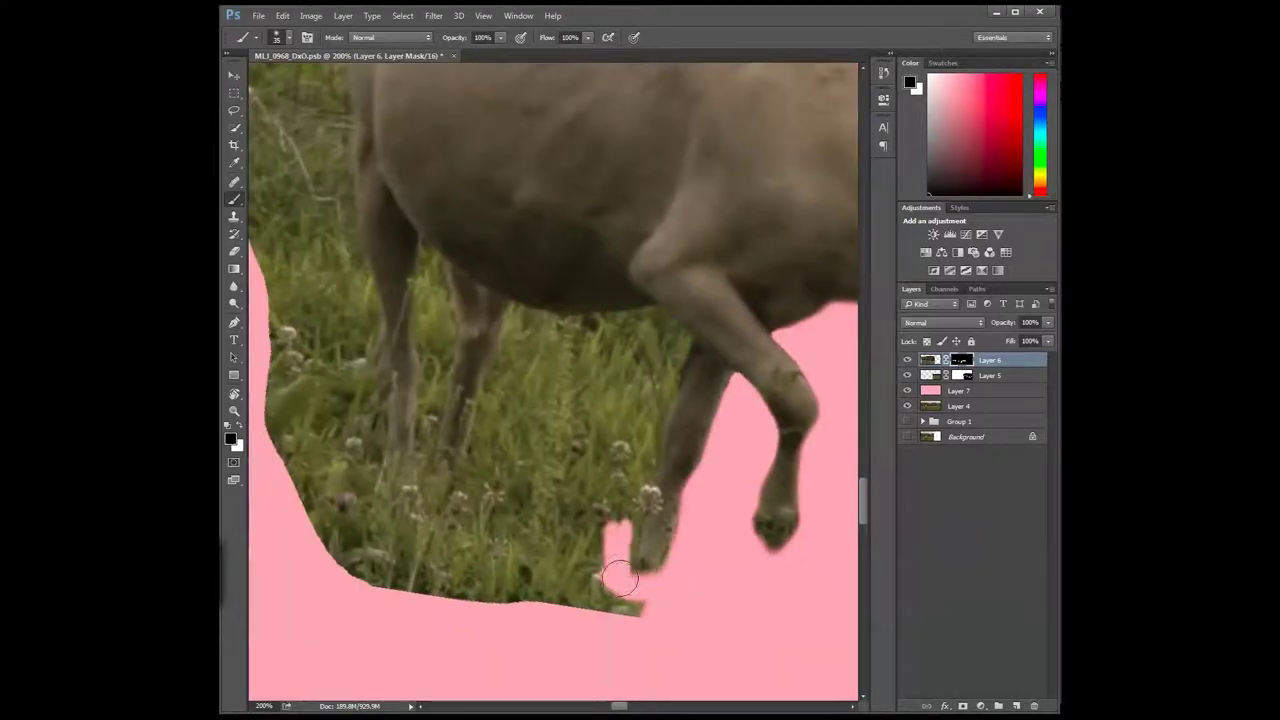
mouse_move(608, 575)
mouse_down()
mouse_move(680, 345)
mouse_move(602, 585)
mouse_up()
mouse_move(657, 318)
mouse_down()
mouse_move(543, 434)
mouse_move(651, 314)
mouse_move(590, 325)
mouse_move(600, 420)
mouse_up()
key(Escape)
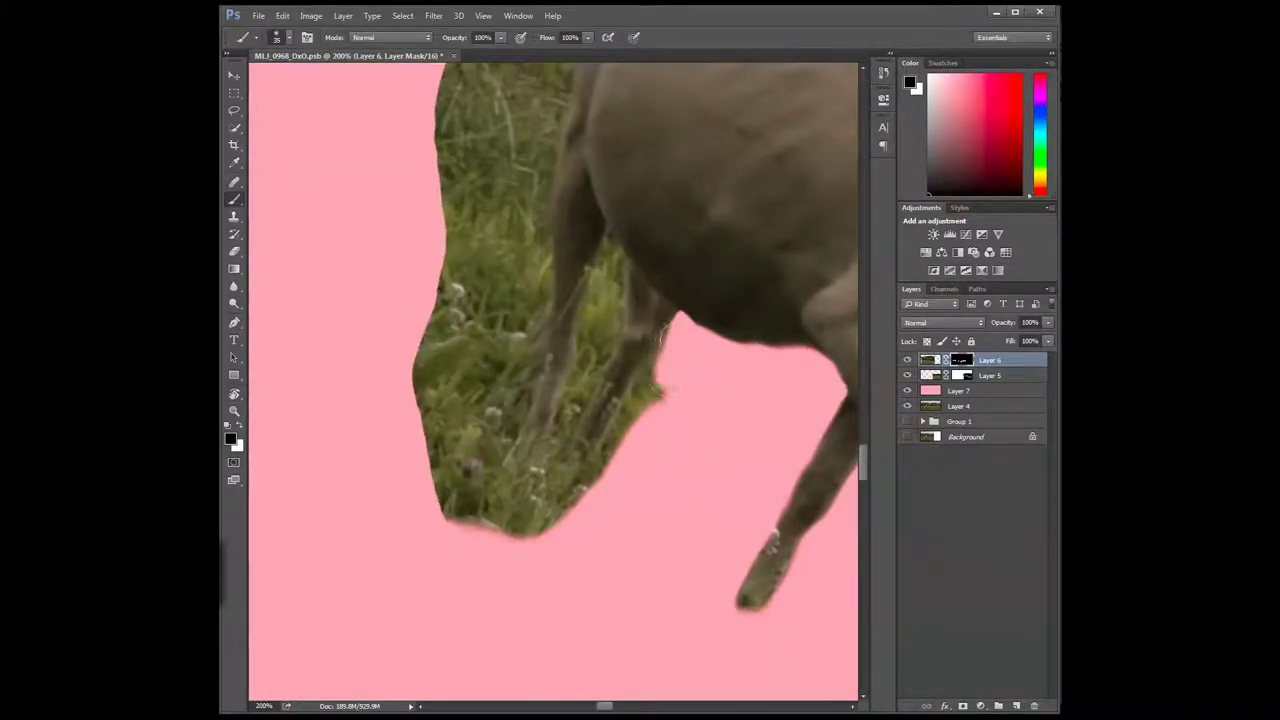
drag(558, 457, 571, 316)
mouse_move(538, 258)
mouse_down()
mouse_move(470, 420)
mouse_move(514, 371)
mouse_move(500, 453)
mouse_up()
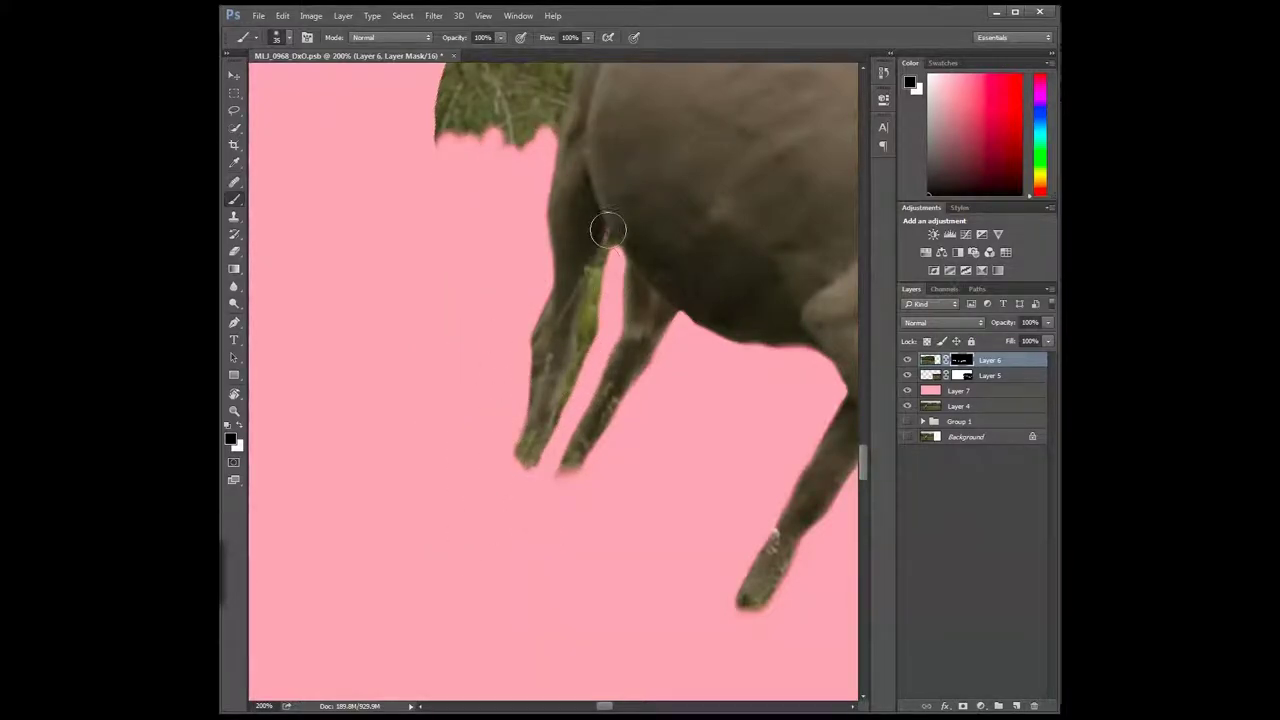
scroll(634, 503, up, 5)
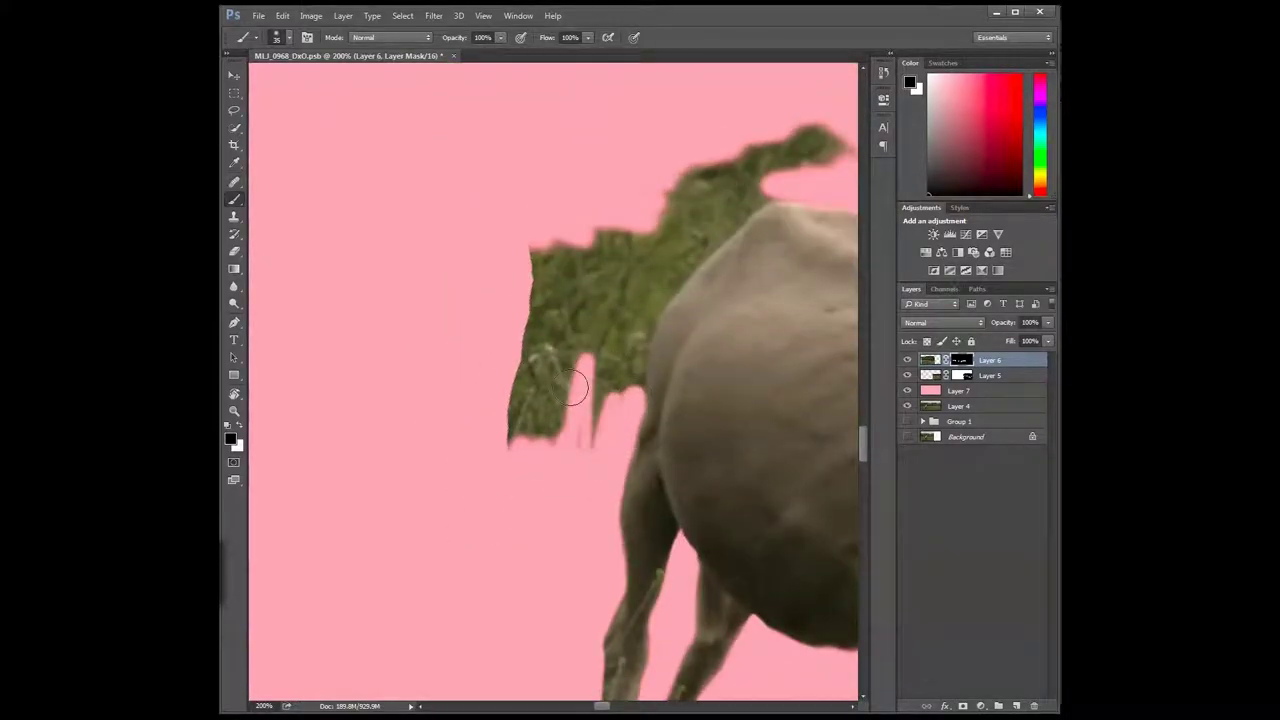
drag(560, 430, 740, 160)
drag(740, 160, 617, 257)
- Mask the grass around the sheep's lower legs, head edge and the wedge between sheep
scroll(769, 286, down, 3)
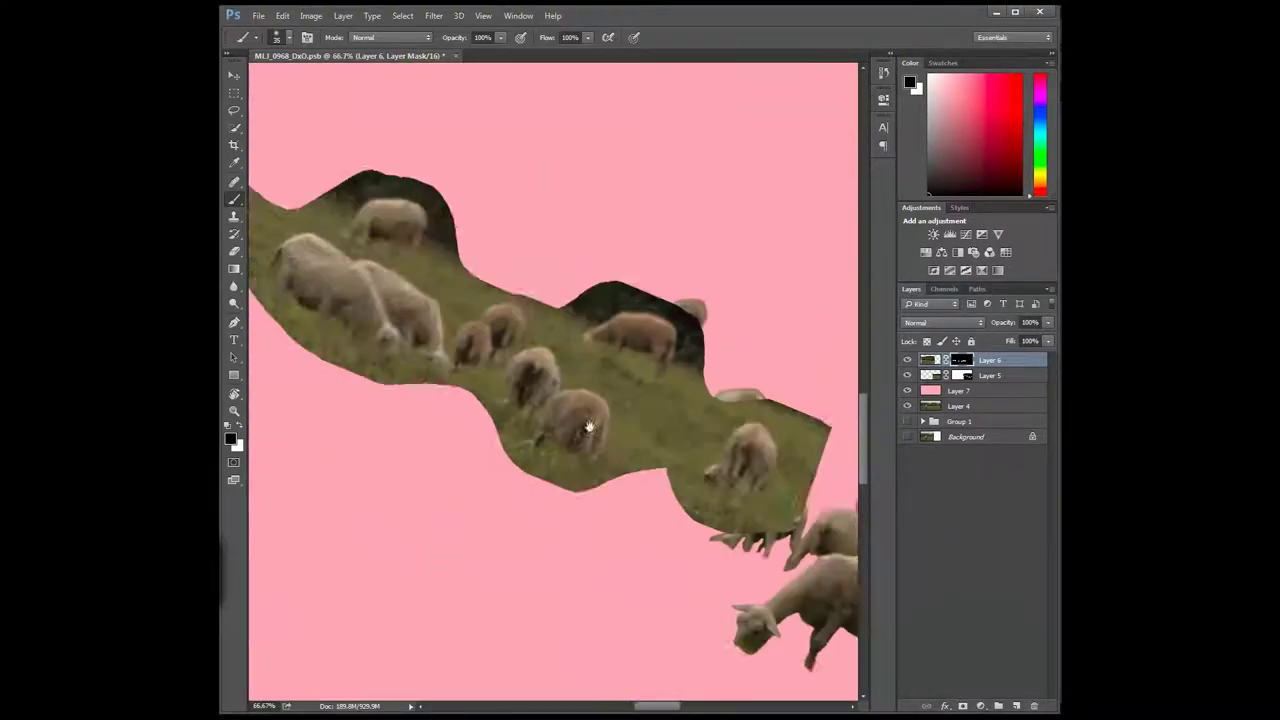
scroll(455, 290, up, 3)
mouse_move(700, 490)
mouse_down()
mouse_move(657, 200)
mouse_move(457, 466)
mouse_move(500, 380)
mouse_up()
mouse_move(592, 347)
mouse_down()
mouse_move(517, 449)
mouse_move(480, 258)
mouse_up()
mouse_move(484, 320)
mouse_down()
mouse_move(470, 288)
mouse_move(389, 417)
mouse_up()
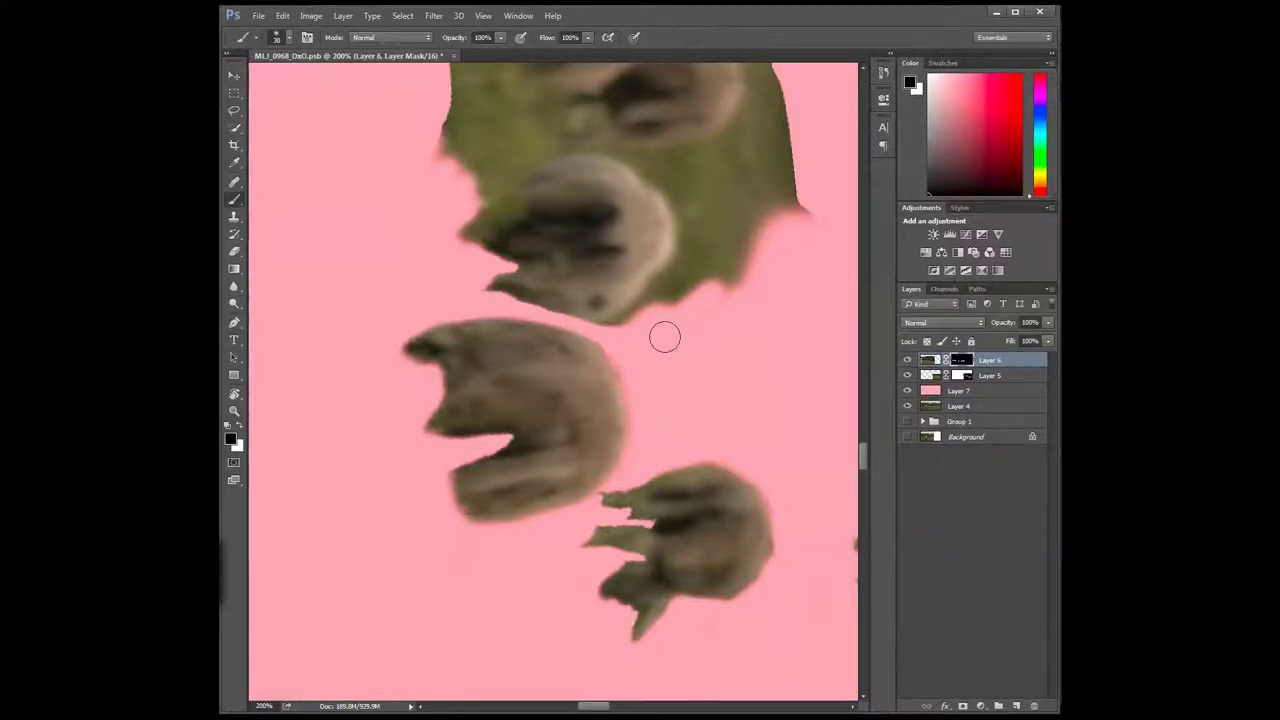
drag(663, 334, 834, 400)
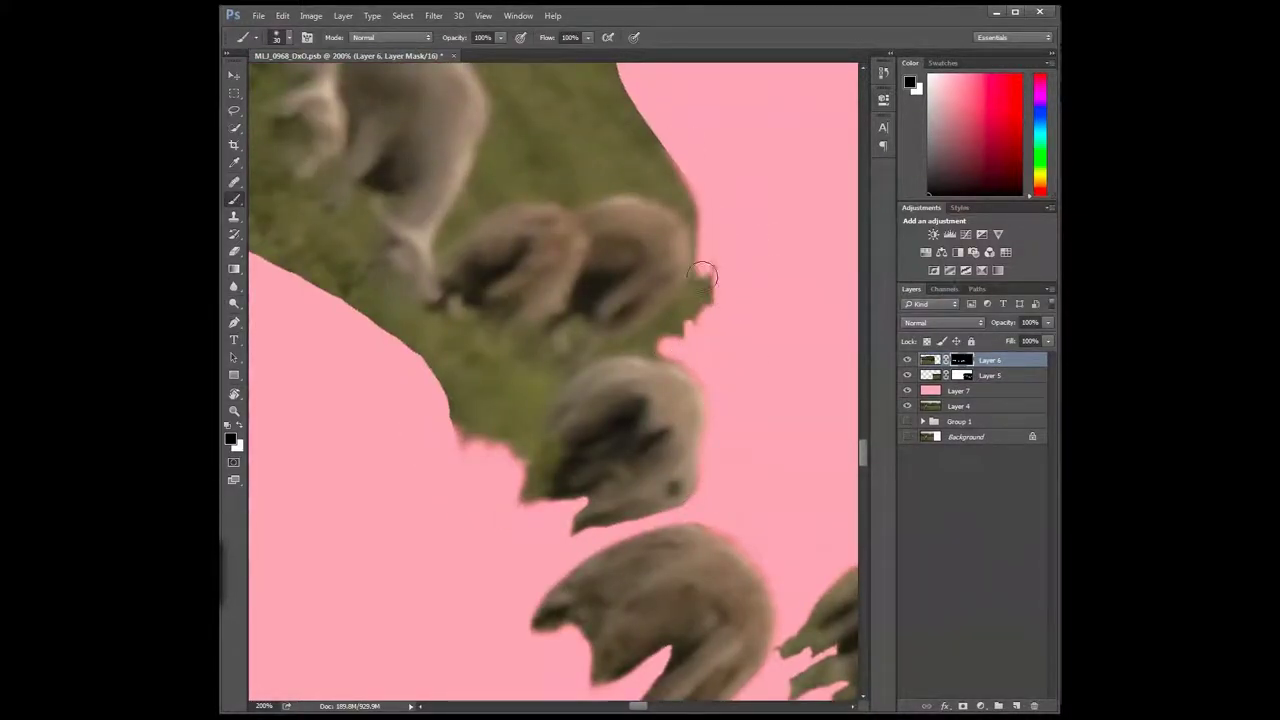
mouse_move(585, 275)
mouse_down()
mouse_move(520, 360)
mouse_move(538, 338)
mouse_up()
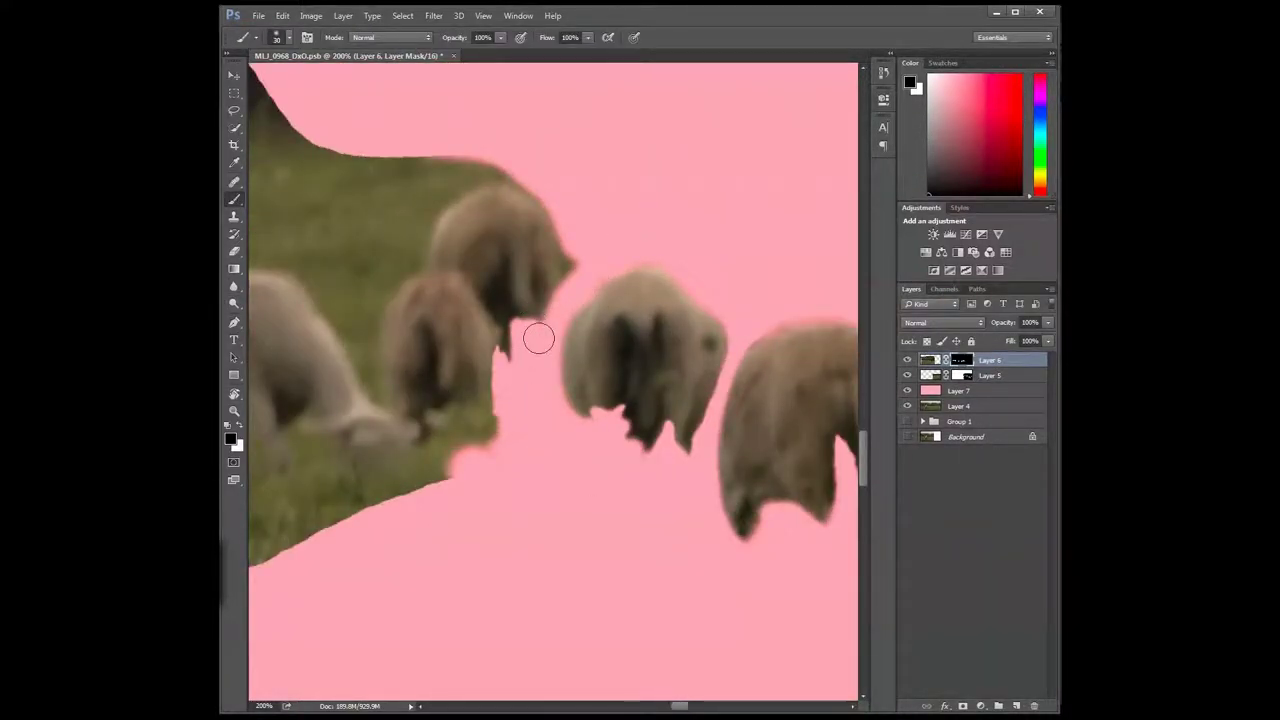
drag(455, 398, 418, 448)
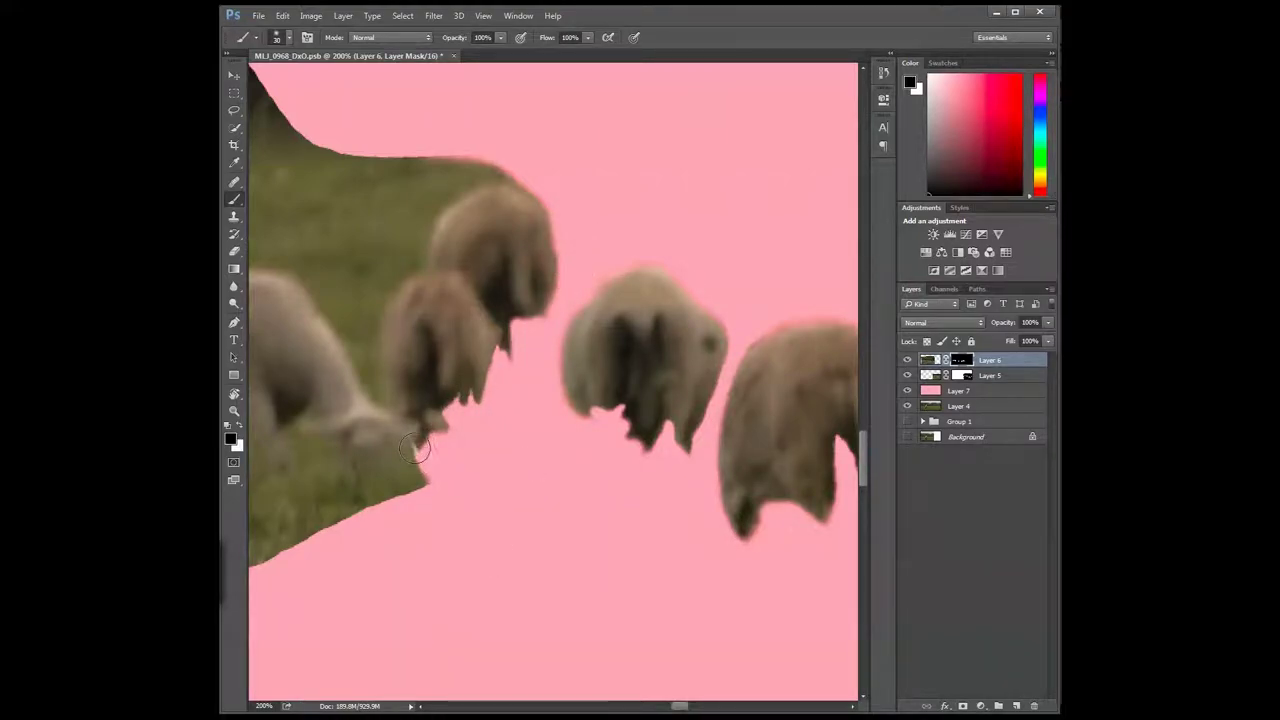
drag(370, 222, 350, 323)
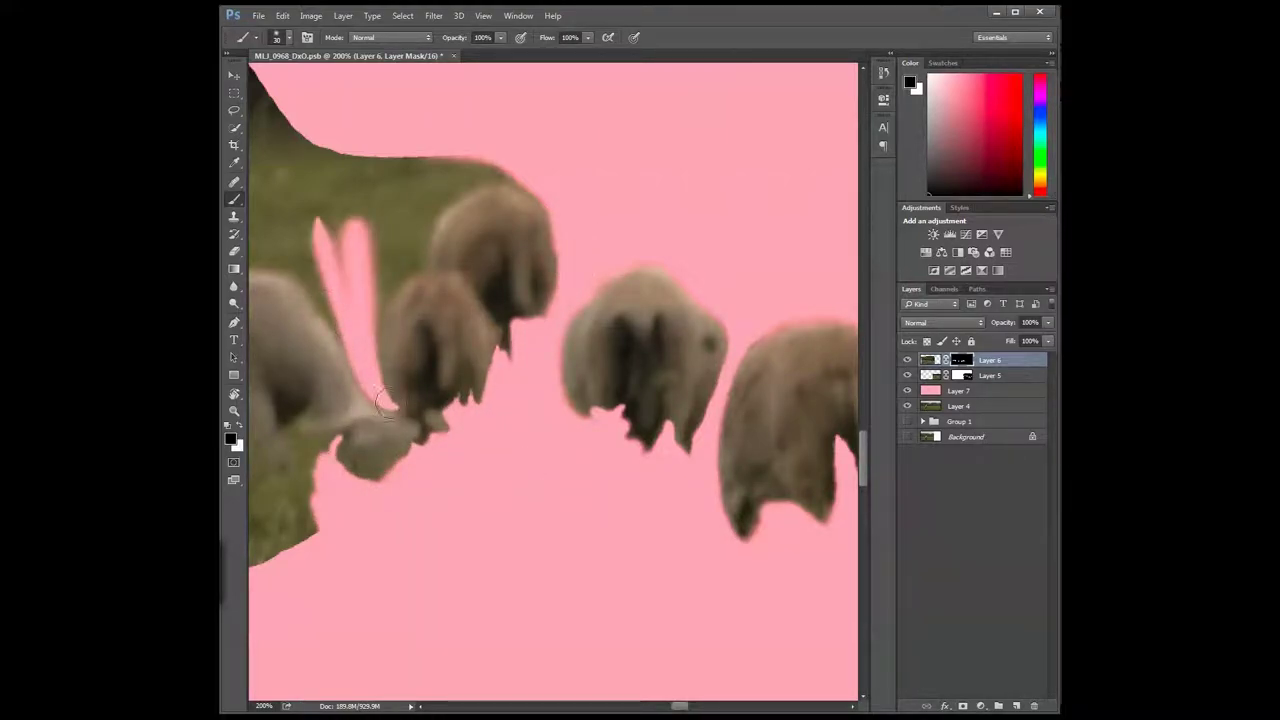
drag(385, 400, 380, 240)
- Mask the grass between the next sheep, around their muzzles, legs and heads
drag(336, 317, 531, 377)
mouse_move(557, 462)
mouse_down()
mouse_move(560, 314)
mouse_move(675, 237)
mouse_up()
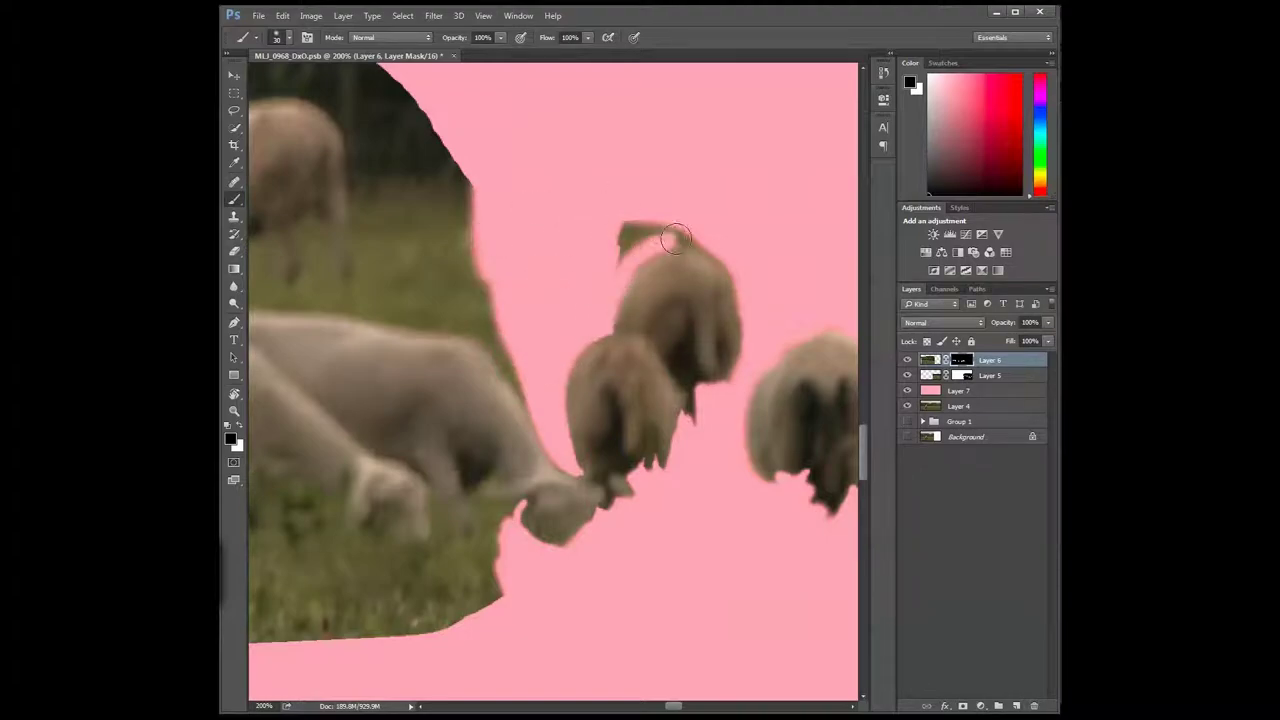
mouse_move(542, 422)
mouse_down()
mouse_move(494, 473)
mouse_move(470, 560)
mouse_move(514, 586)
mouse_up()
drag(400, 560, 640, 460)
mouse_move(540, 420)
mouse_down()
mouse_move(632, 455)
mouse_move(669, 509)
mouse_move(488, 443)
mouse_move(510, 473)
mouse_up()
drag(482, 267, 470, 263)
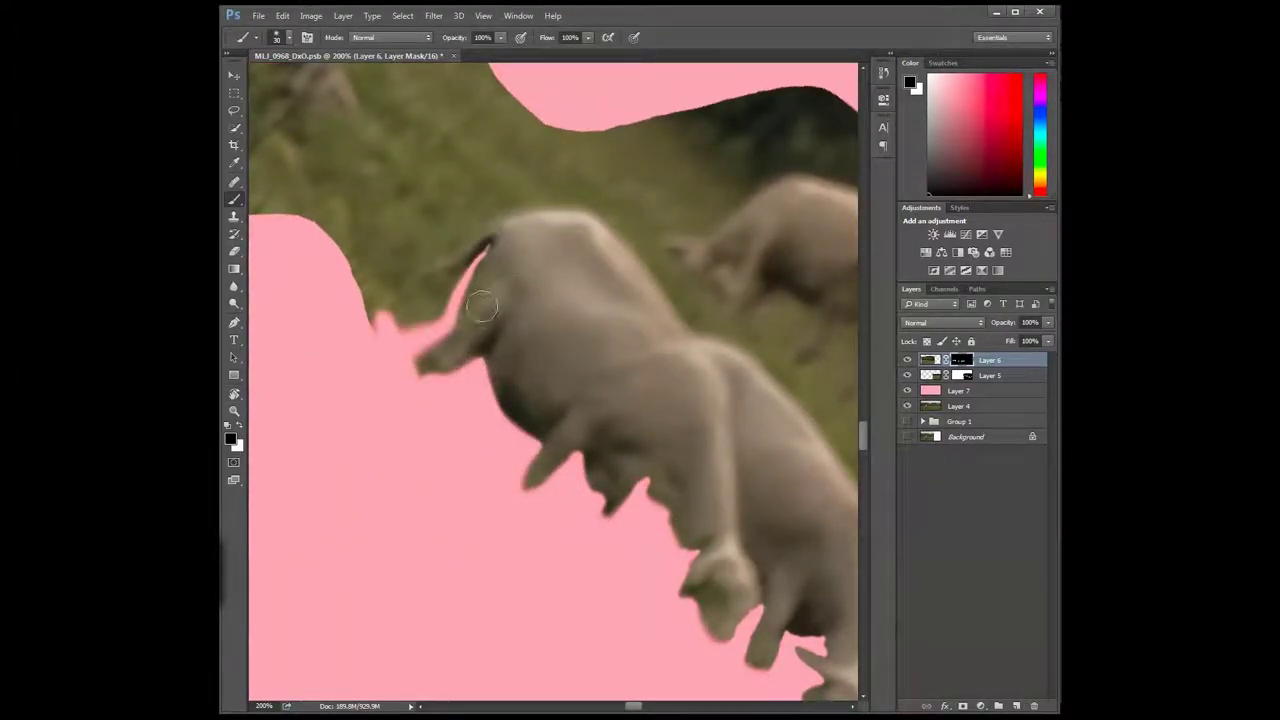
drag(481, 307, 420, 330)
- Using Rotate View (R), mask the grass strips beside, between and above the sheep
key(r)
mouse_move(577, 466)
mouse_down()
mouse_move(686, 318)
mouse_move(740, 334)
mouse_move(740, 420)
mouse_up()
scroll(740, 334, down, 3)
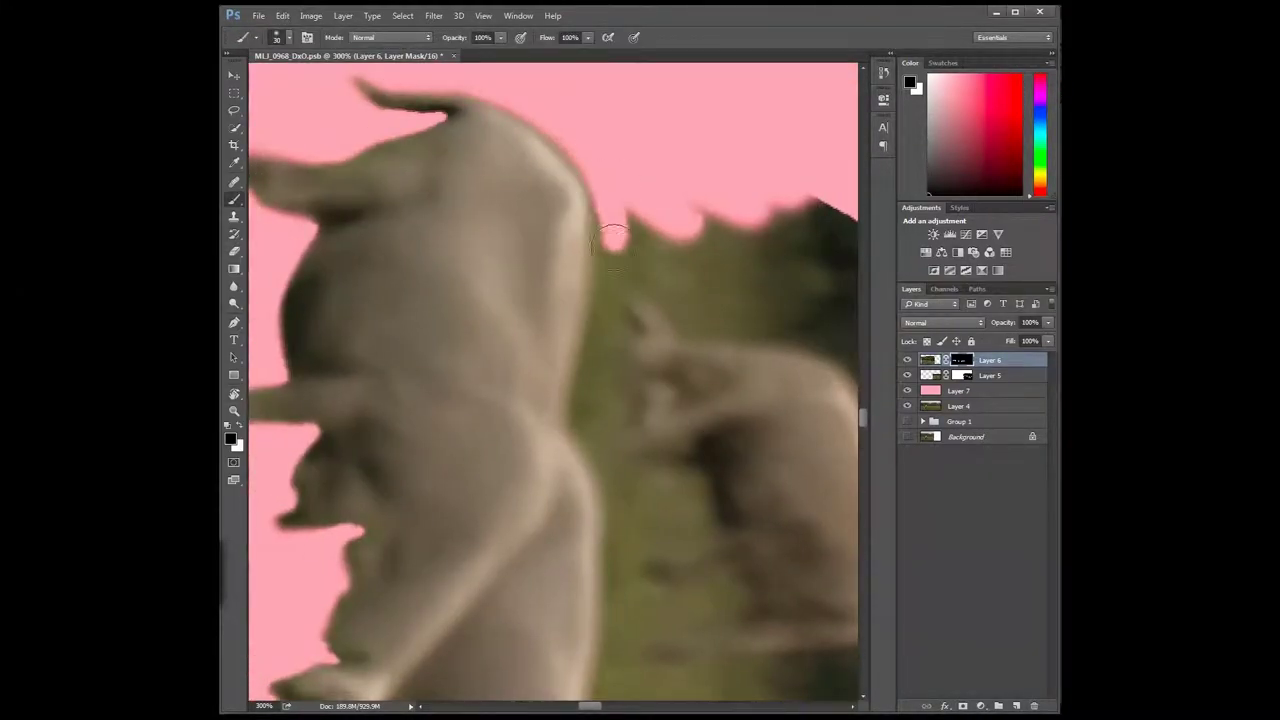
mouse_move(595, 190)
mouse_down()
mouse_move(571, 661)
mouse_move(714, 371)
mouse_up()
key(r)
click(665, 428)
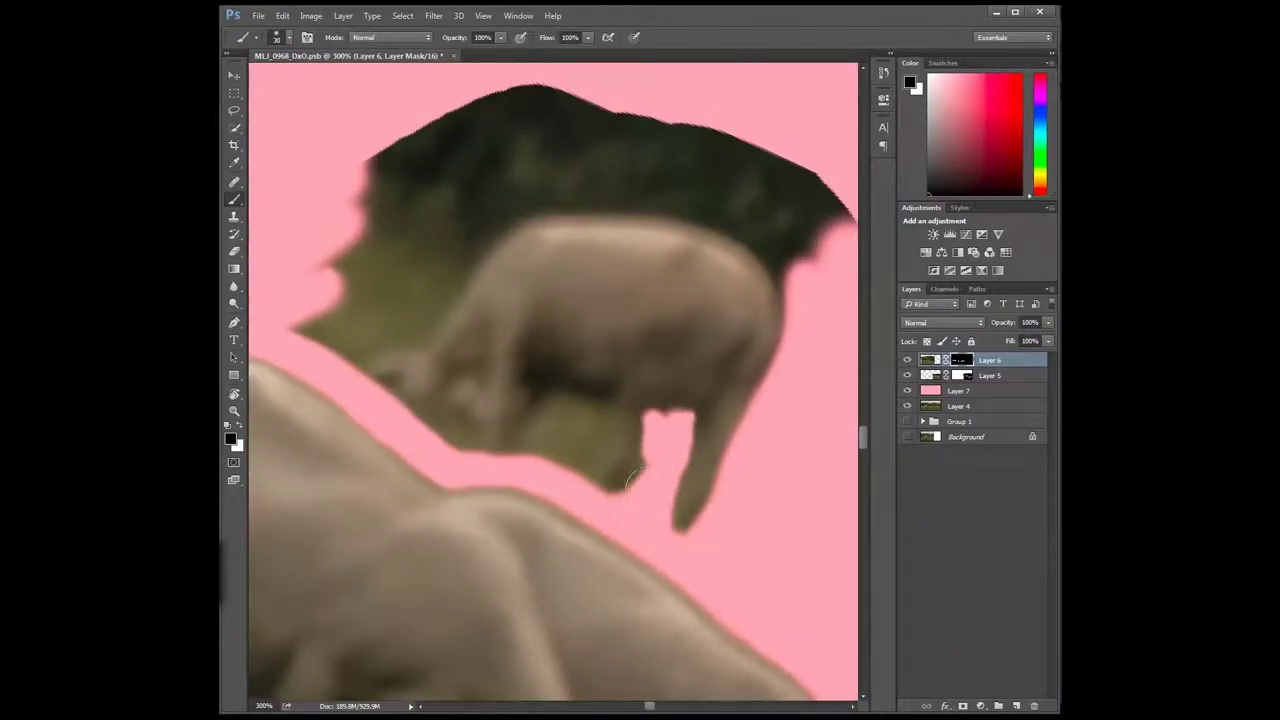
mouse_move(632, 478)
mouse_down()
mouse_move(565, 400)
mouse_move(467, 445)
mouse_up()
mouse_move(355, 352)
mouse_down()
mouse_move(340, 277)
mouse_move(520, 145)
mouse_up()
- Mask the leftover grass patches near the sheep, then fit the image and reset rotation
key(r)
drag(543, 371, 657, 604)
key(ctrl+0)
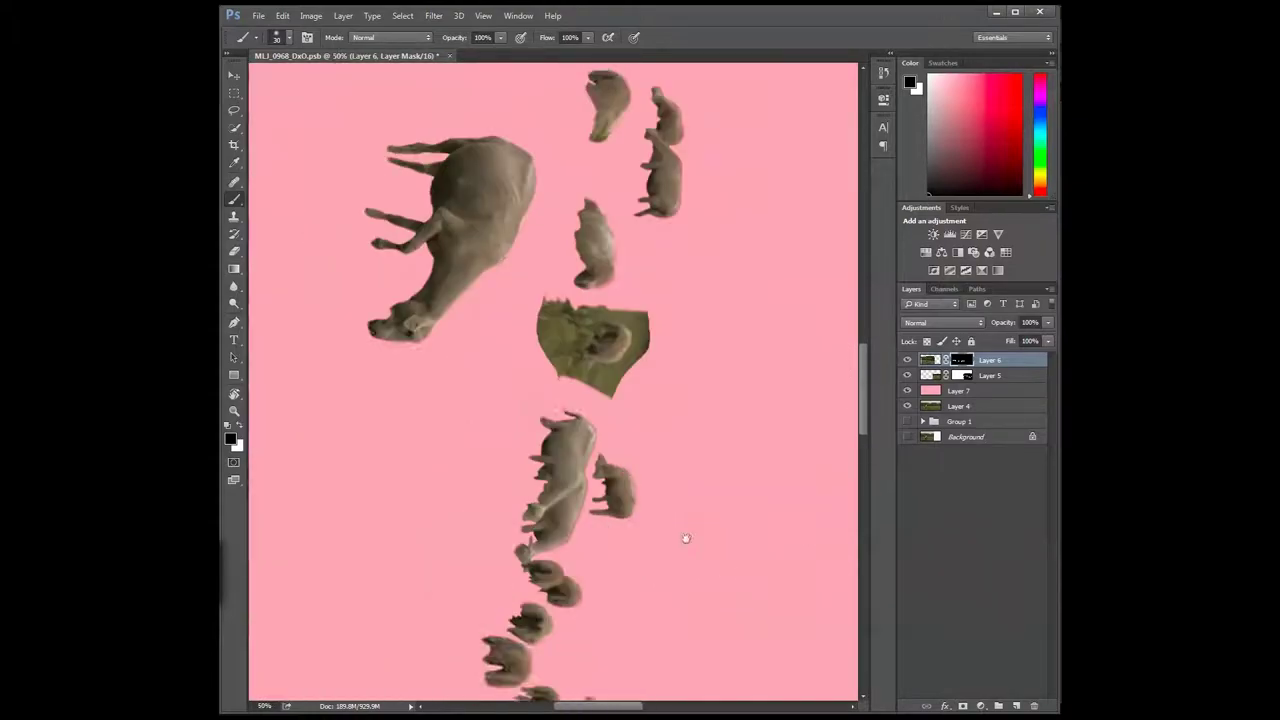
key(ctrl+plus)
mouse_move(620, 345)
mouse_down()
mouse_move(560, 300)
mouse_move(520, 330)
mouse_move(473, 322)
mouse_move(777, 486)
mouse_move(720, 330)
mouse_move(714, 457)
mouse_move(593, 496)
mouse_up()
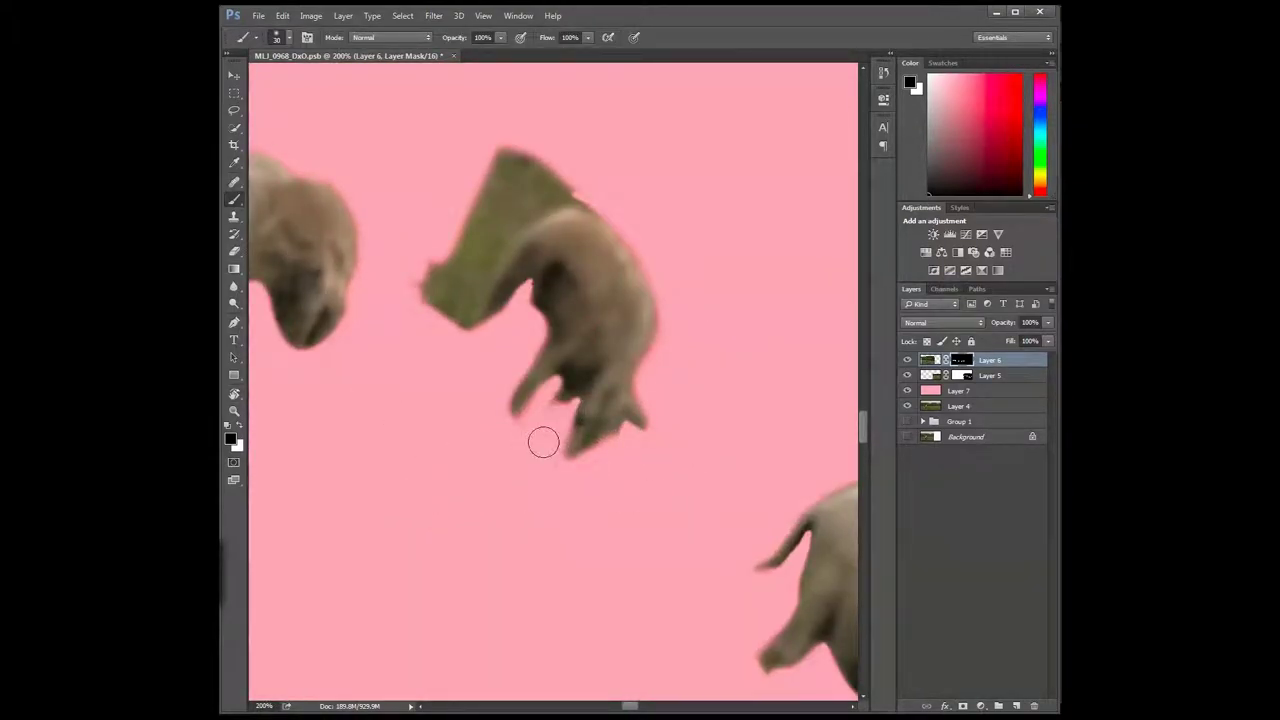
drag(500, 342, 450, 200)
key(ctrl+0)
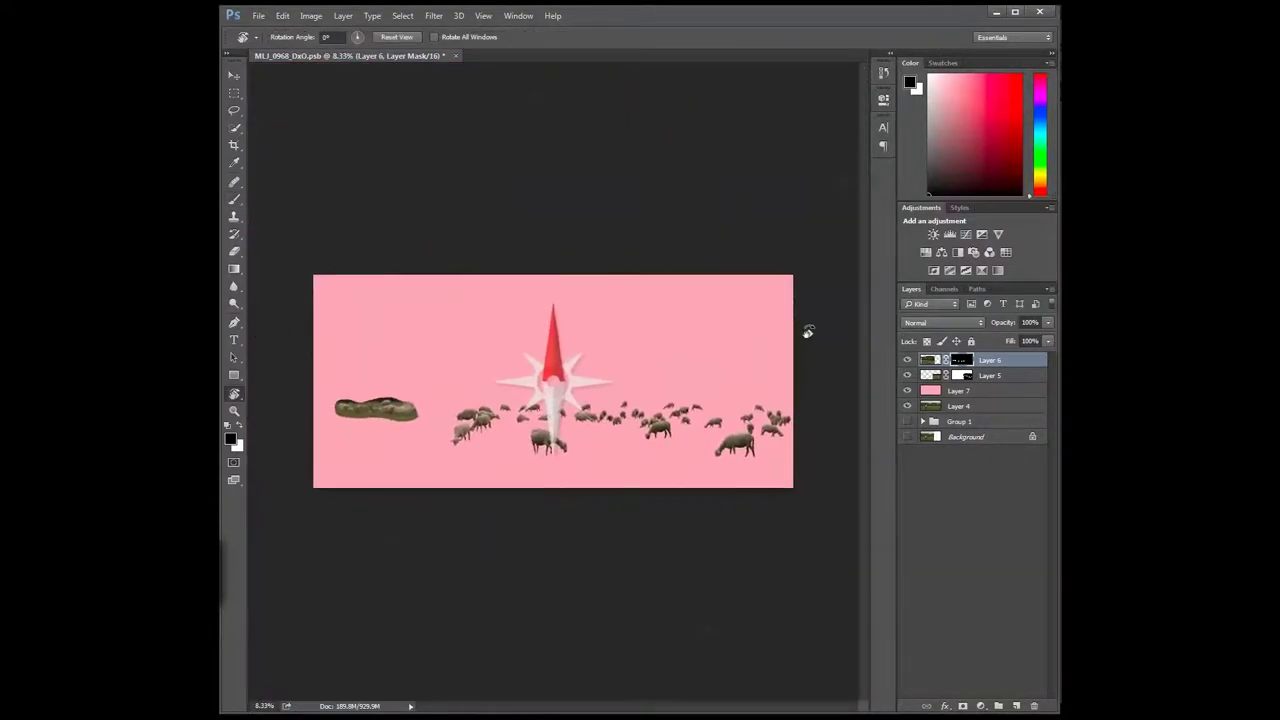
- Copy the selected sheep to Layer 8, move it up-left, add a mask and show the pink backdrop
key(ctrl+plus)
key(ctrl+plus)
key(ctrl+plus)
key(v)
key(ctrl+j)
mouse_move(680, 510)
mouse_down()
mouse_move(560, 420)
mouse_move(495, 447)
mouse_up()
click(980, 706)
click(907, 406)
key(ctrl+plus)
key(ctrl+plus)
drag(720, 350, 600, 500)
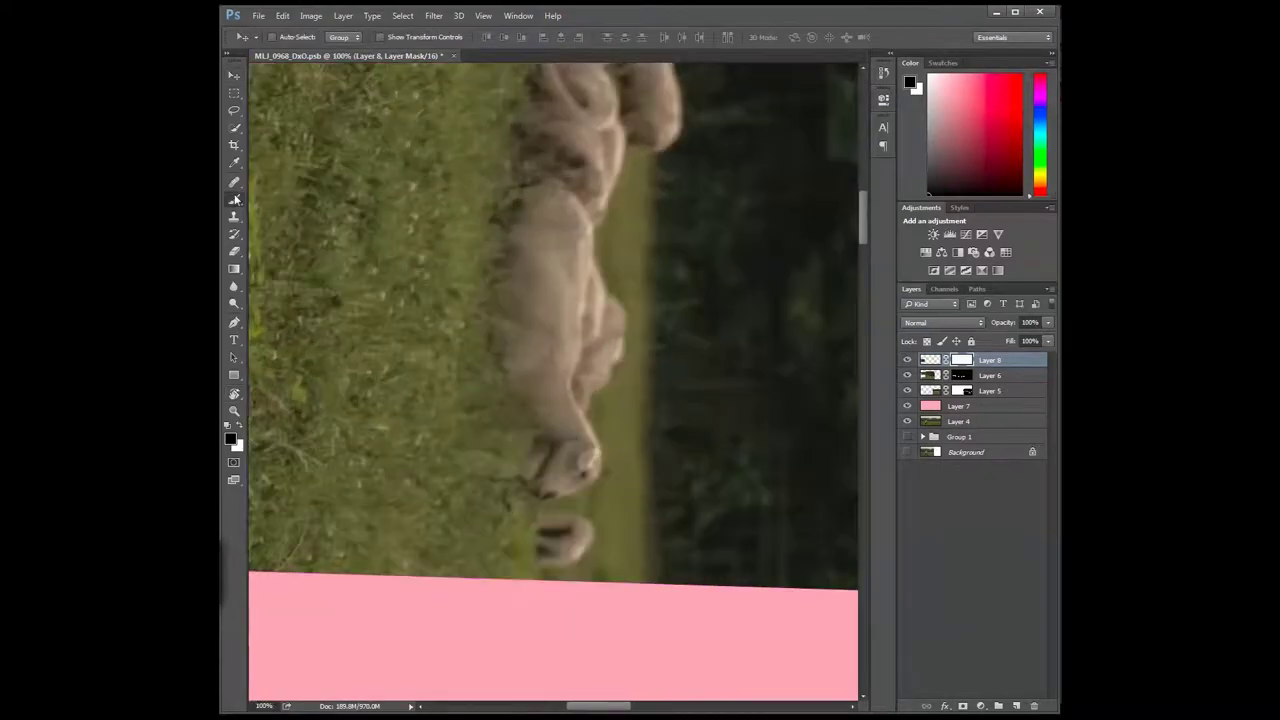
- Mask the grass around the copied sheep's head and along its body
key(b)
drag(525, 470, 500, 345)
mouse_move(630, 300)
mouse_down()
mouse_move(730, 210)
mouse_move(665, 480)
mouse_up()
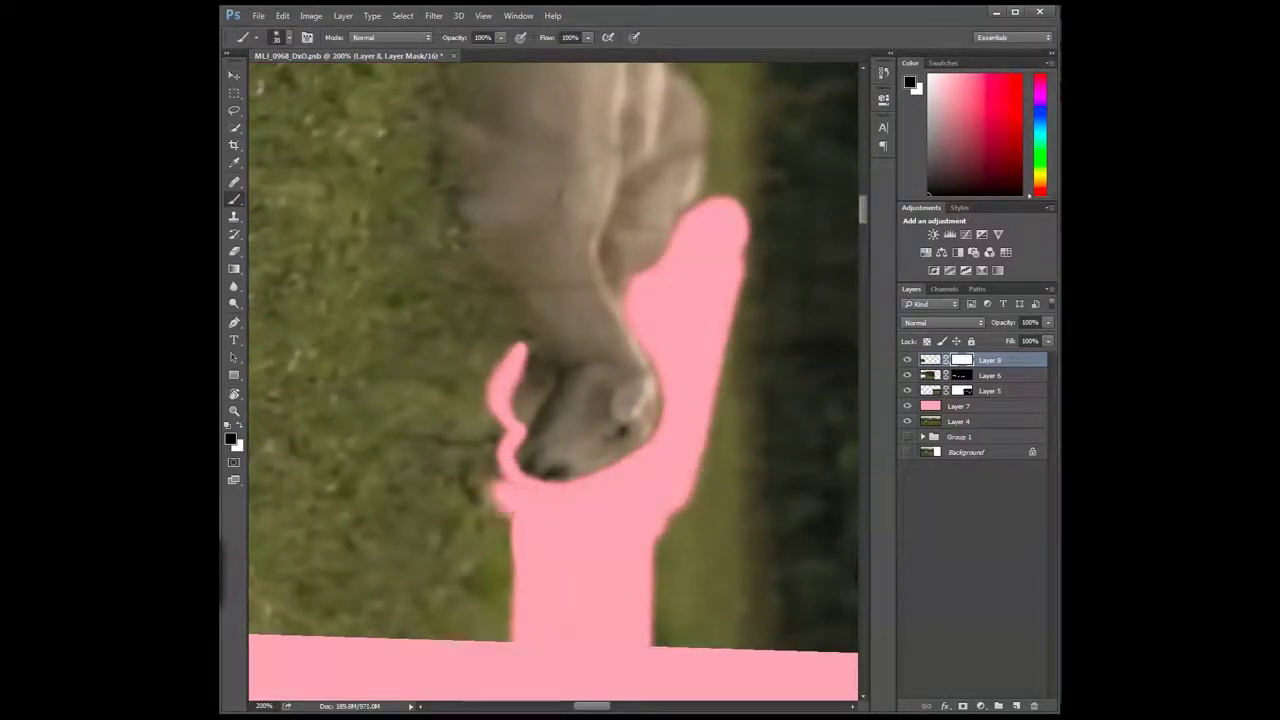
drag(500, 340, 490, 470)
drag(669, 416, 735, 100)
drag(560, 300, 620, 470)
mouse_move(520, 560)
mouse_down()
mouse_move(517, 243)
mouse_move(457, 343)
mouse_up()
mouse_move(748, 428)
mouse_down()
mouse_move(742, 110)
mouse_move(786, 391)
mouse_move(720, 520)
mouse_up()
- Mask the grass down the sheep's left and right edges, redoing one undone stroke
mouse_move(520, 440)
mouse_down()
mouse_move(560, 250)
mouse_move(494, 226)
mouse_move(600, 380)
mouse_up()
drag(690, 468, 778, 305)
key(ctrl+z)
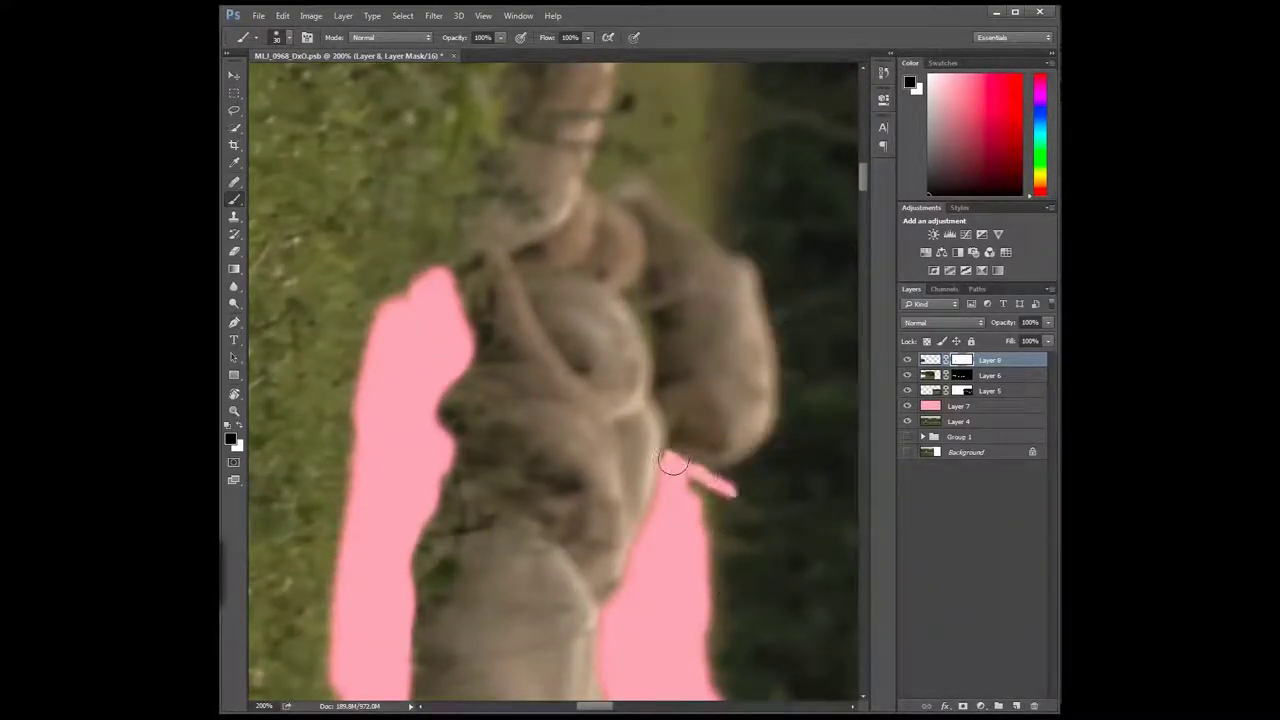
mouse_move(673, 462)
mouse_down()
mouse_move(774, 443)
mouse_move(674, 386)
mouse_move(604, 197)
mouse_move(652, 428)
mouse_move(640, 235)
mouse_up()
mouse_move(593, 289)
mouse_down()
mouse_move(514, 349)
mouse_move(500, 234)
mouse_up()
mouse_move(606, 466)
mouse_down()
mouse_move(633, 383)
mouse_move(514, 335)
mouse_move(609, 157)
mouse_move(506, 203)
mouse_move(529, 214)
mouse_move(406, 349)
mouse_move(666, 383)
mouse_move(587, 469)
mouse_move(491, 371)
mouse_move(586, 317)
mouse_move(629, 426)
mouse_move(443, 374)
mouse_move(660, 217)
mouse_move(463, 200)
mouse_up()
- Mask the dark area right of the sheep with a larger brush, hide the backdrop and save
key(ctrl+minus)
key(ctrl+minus)
key(ctrl+minus)
key(bracketright)
key(bracketright)
key(bracketright)
mouse_move(619, 595)
mouse_down()
mouse_move(771, 71)
mouse_move(529, 623)
mouse_move(677, 100)
mouse_up()
key(bracketright)
key(bracketright)
key(bracketright)
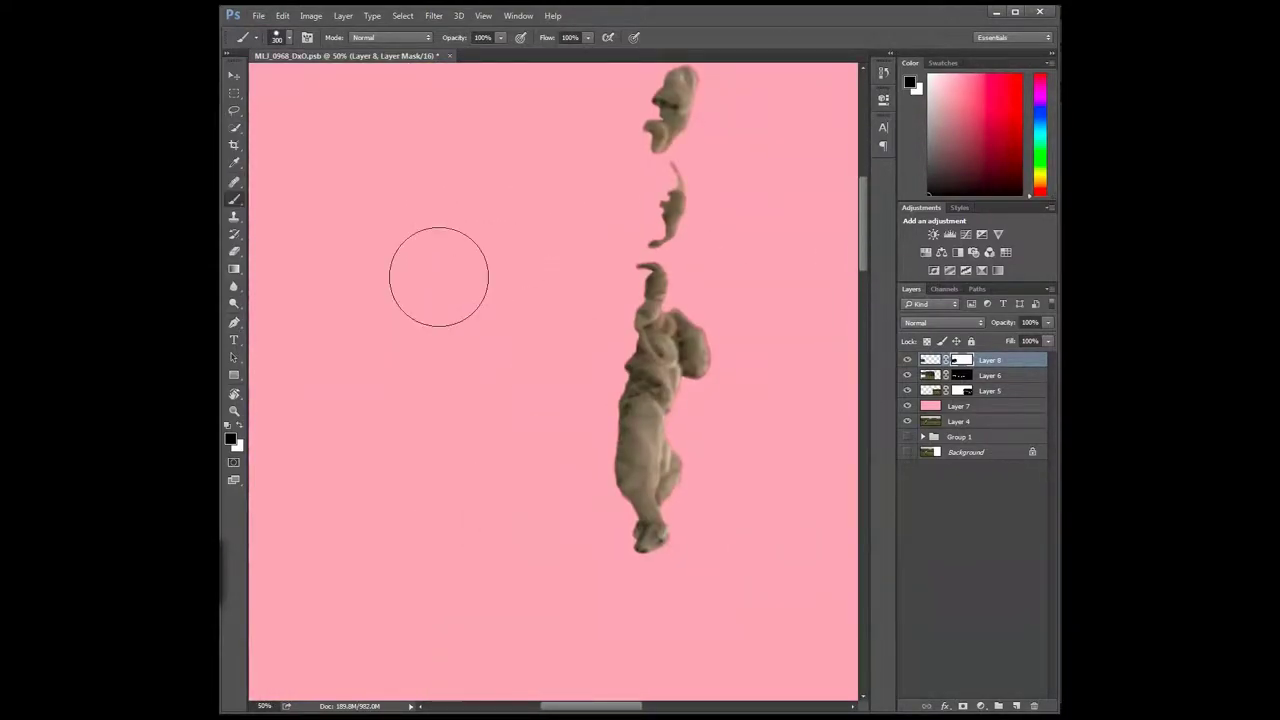
click(907, 406)
key(v)
key(ctrl+minus)
key(ctrl+minus)
key(ctrl+s)
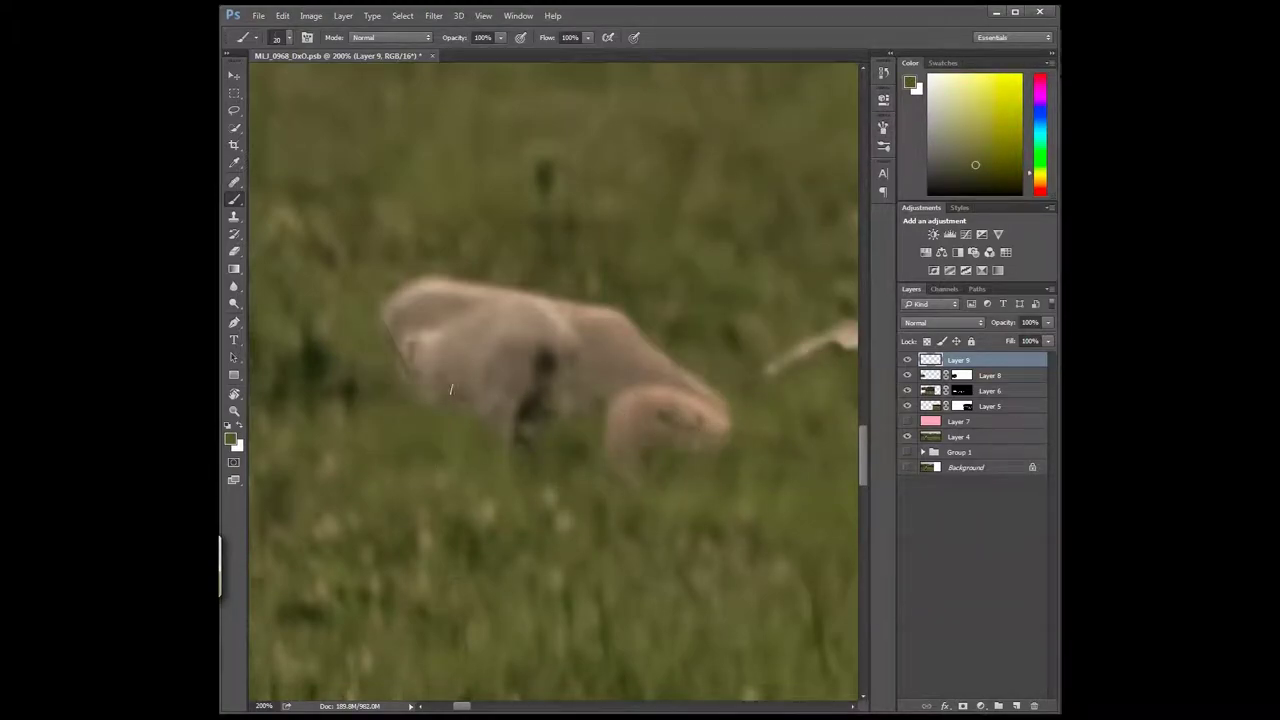
- Adjust the grass-blade brush shape settings (F5) and frame the group of sheep on Layer 9
key(F5)
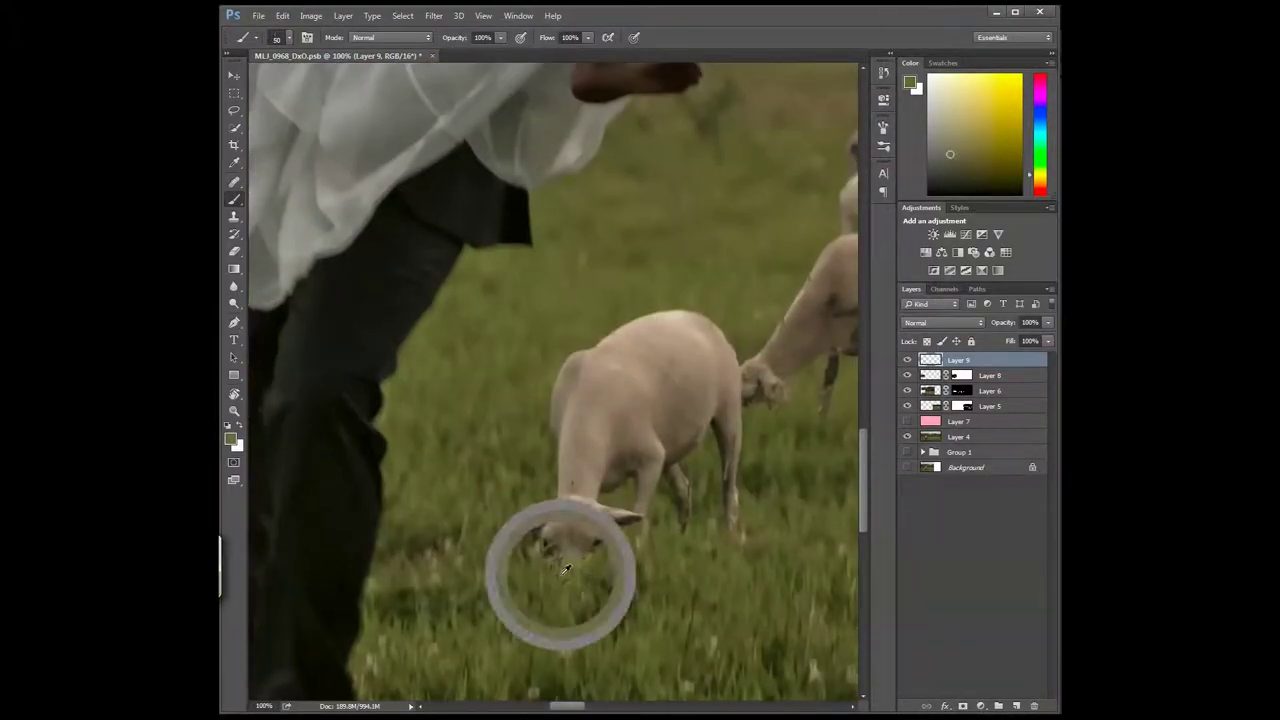
mouse_move(705, 619)
mouse_down()
mouse_move(675, 433)
mouse_move(507, 416)
mouse_up()
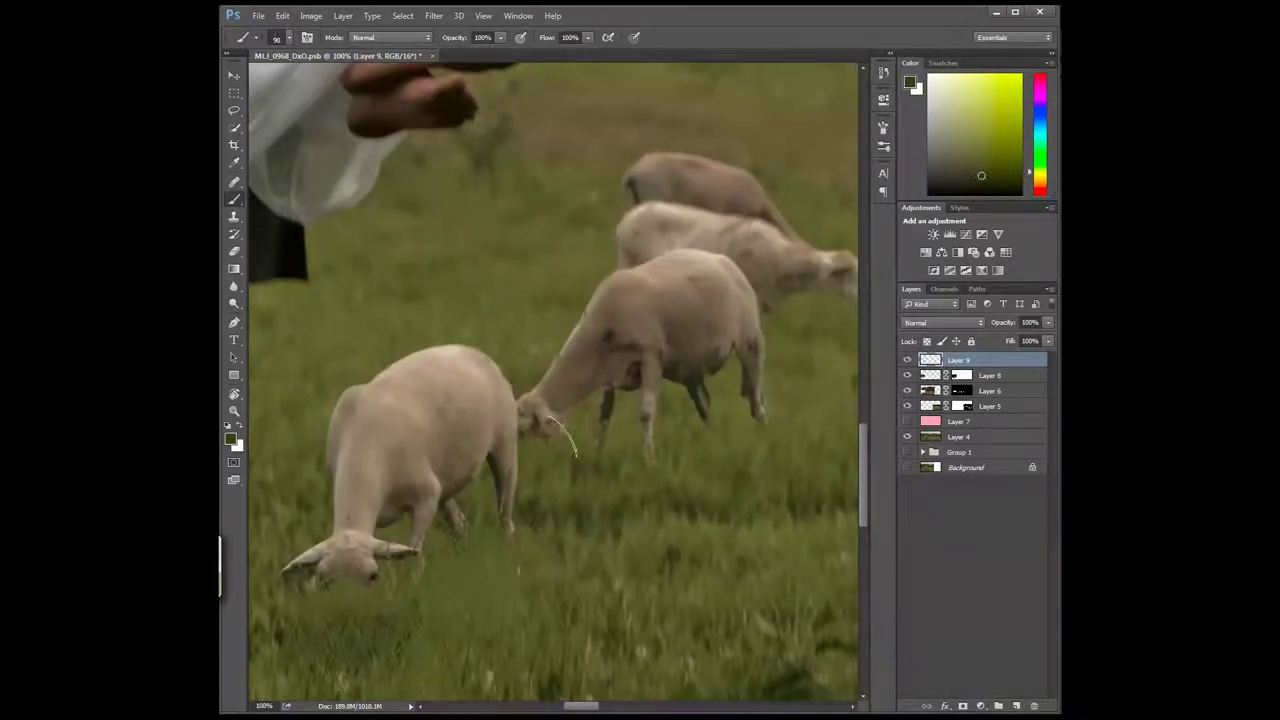
scroll(604, 430, up, 2)
key(ctrl+1)
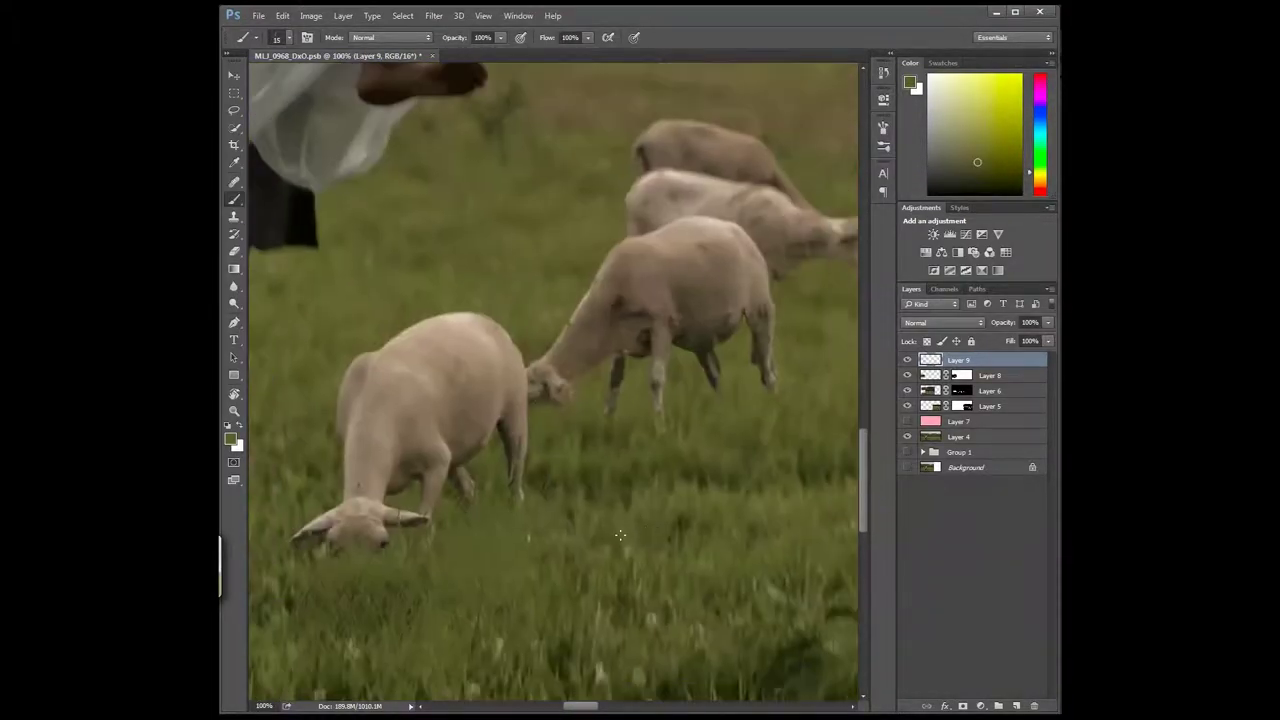
drag(760, 275, 635, 385)
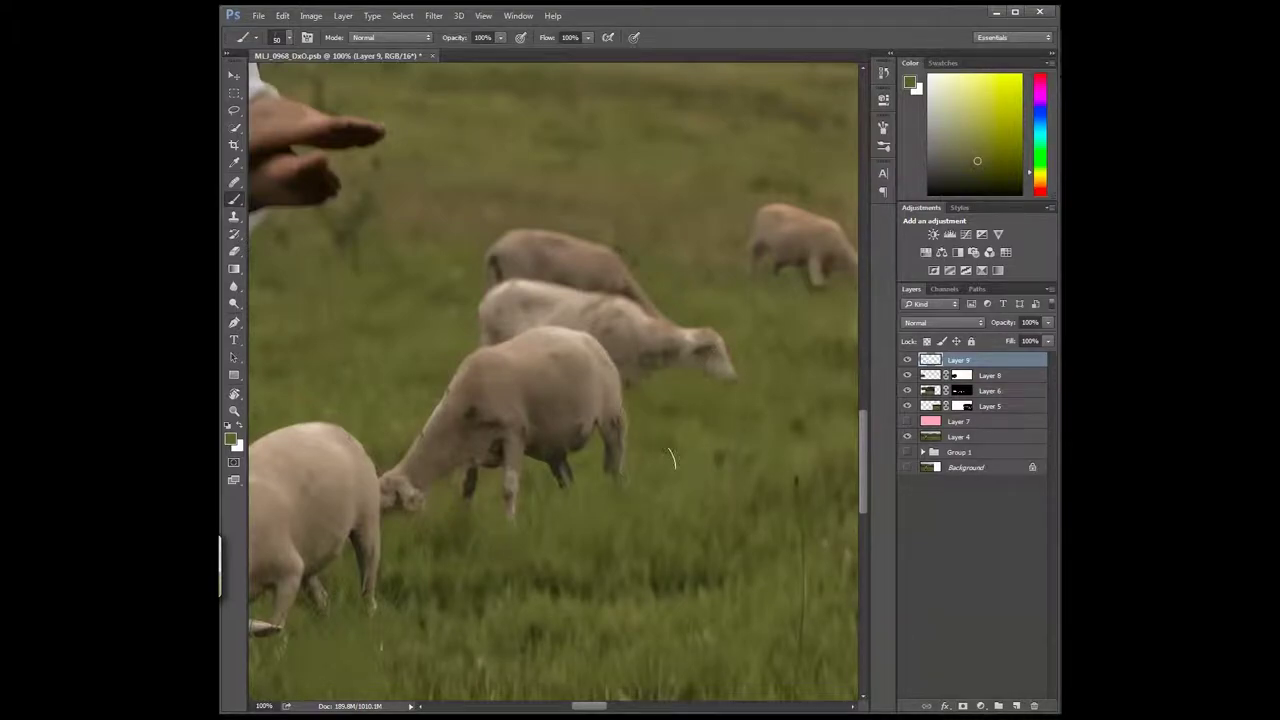
scroll(617, 462, up, 1)
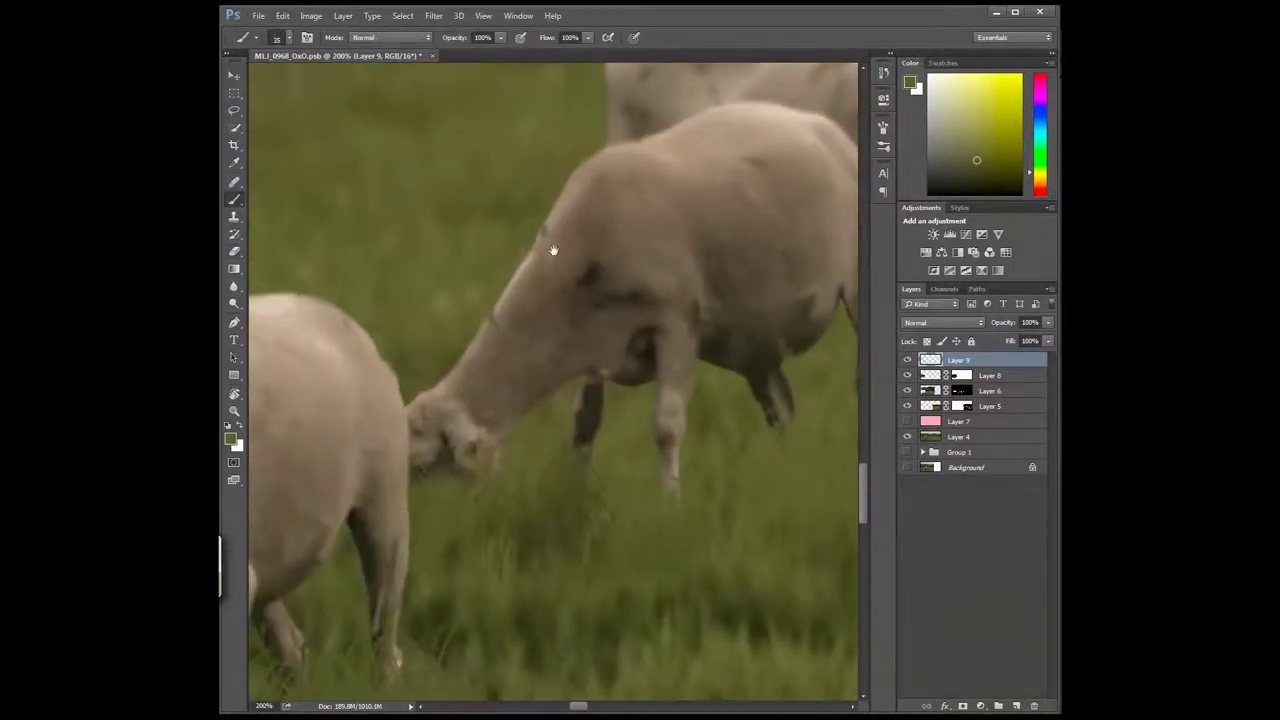
scroll(660, 380, up, 2)
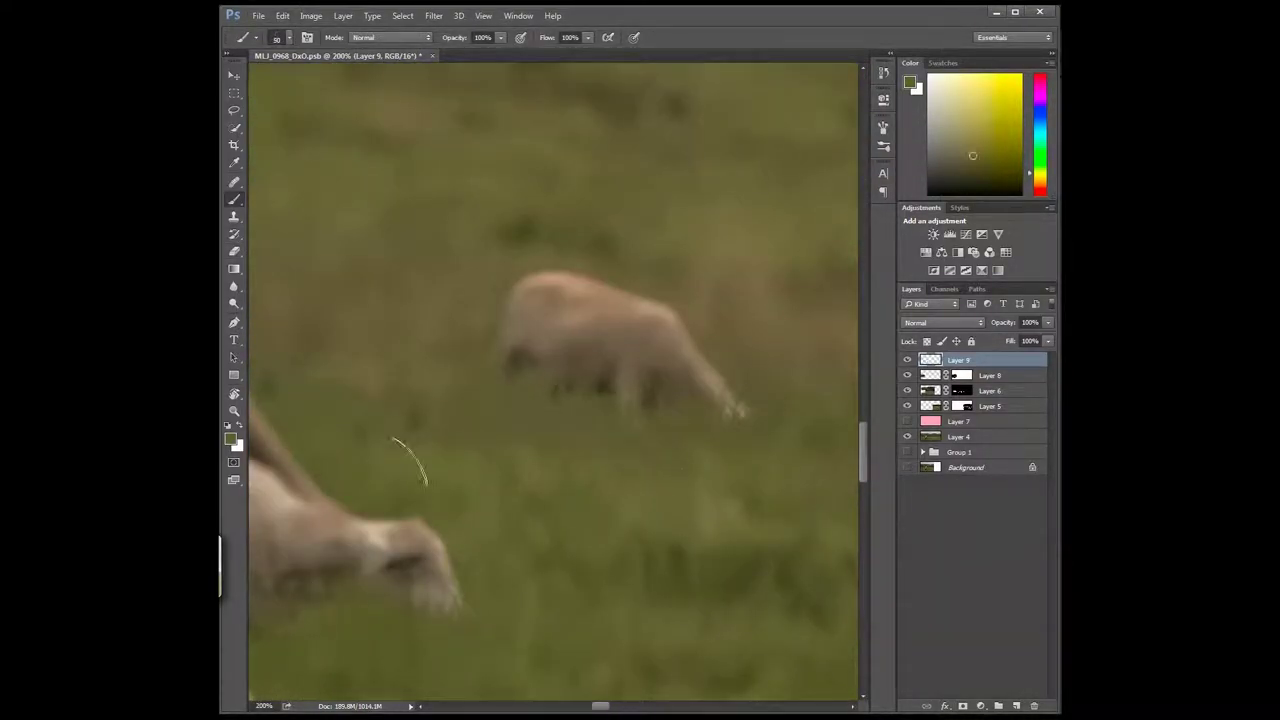
scroll(383, 487, up, 3)
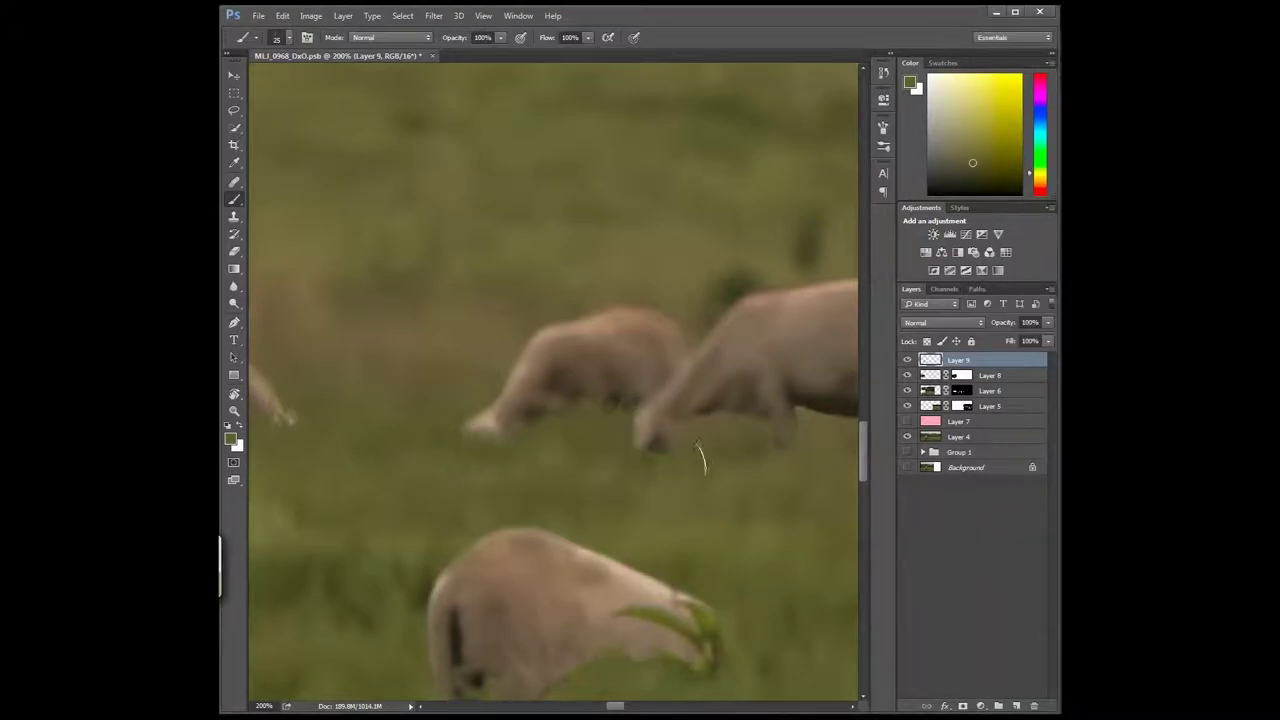
scroll(468, 605, down, 4)
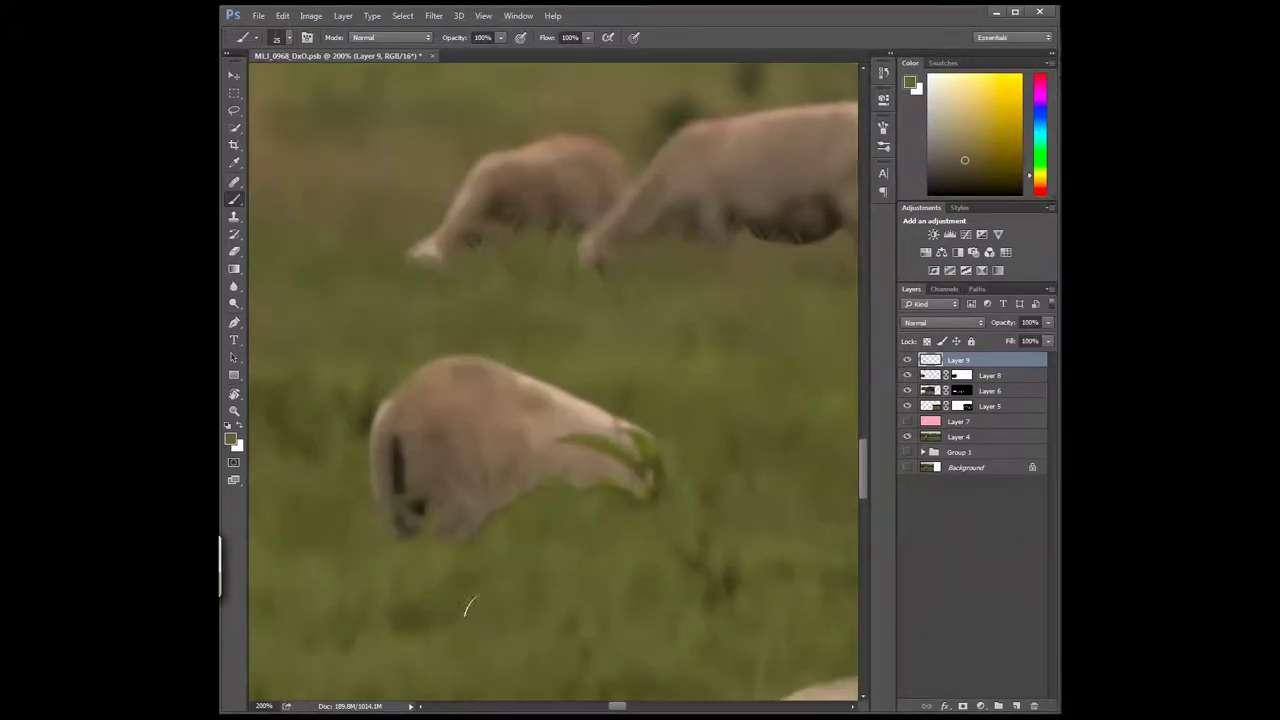
scroll(611, 551, up, 2)
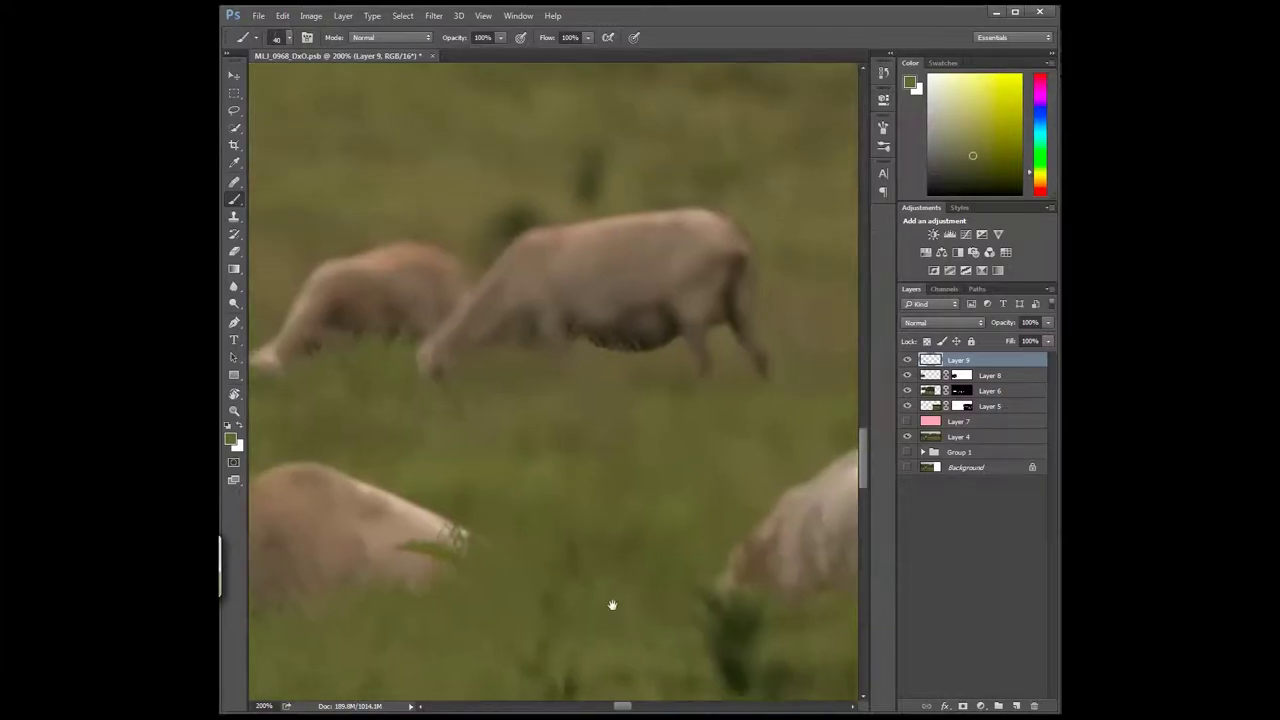
scroll(689, 565, right, 3)
scroll(688, 565, left, 3)
scroll(617, 529, down, 3)
scroll(550, 500, right, 5)
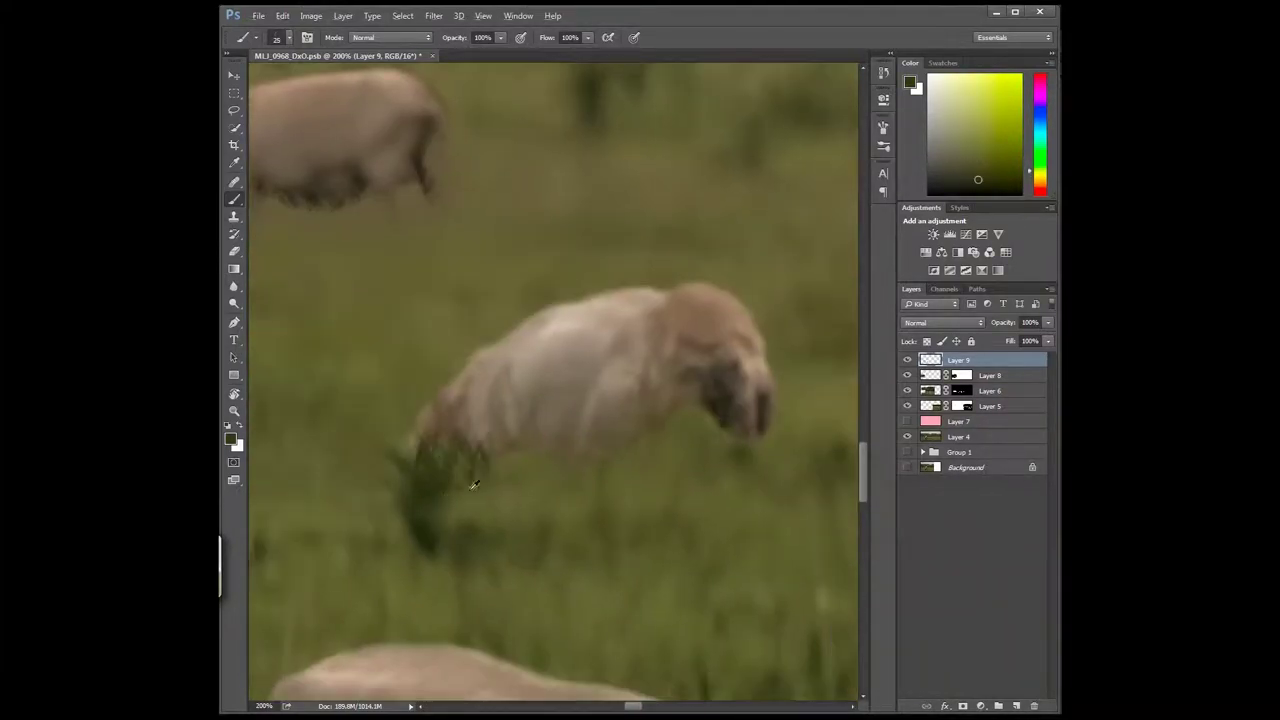
- Sample grass colours and paint grass blades over the first sheep's feet
drag(688, 398, 770, 420)
alt+click(714, 497)
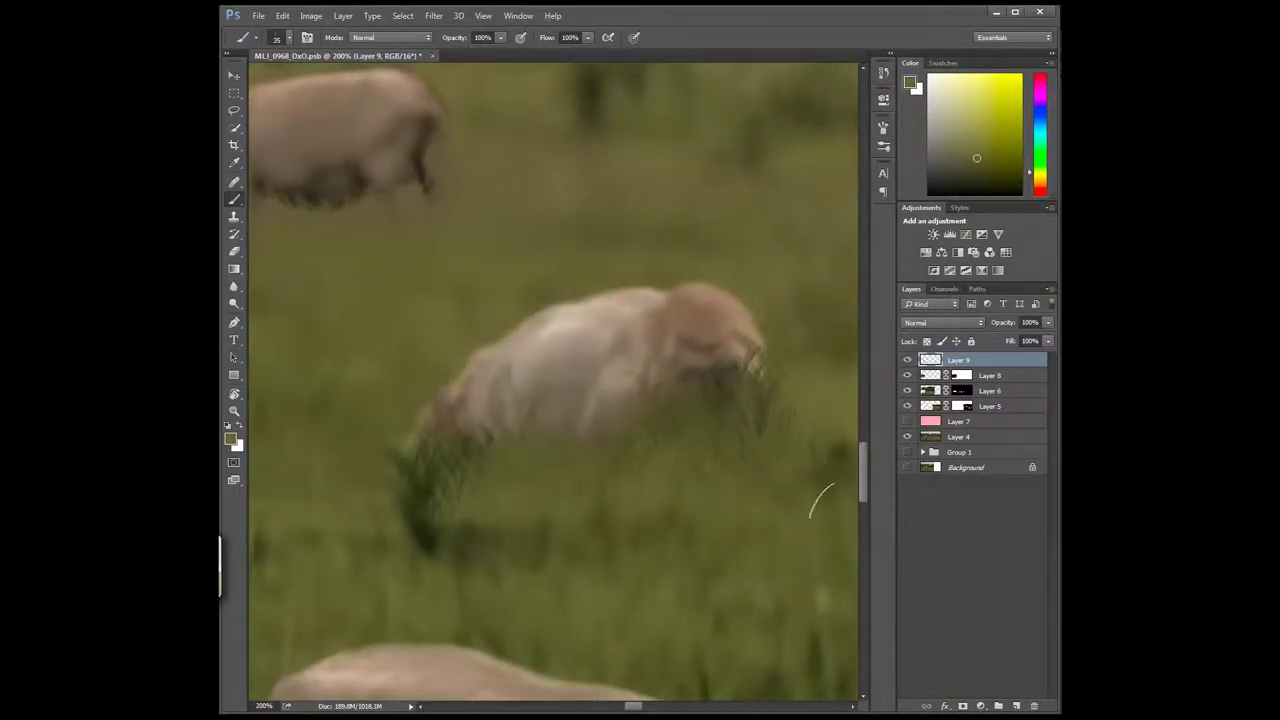
key(h)
drag(558, 331, 677, 426)
key(bracketleft)
key(bracketleft)
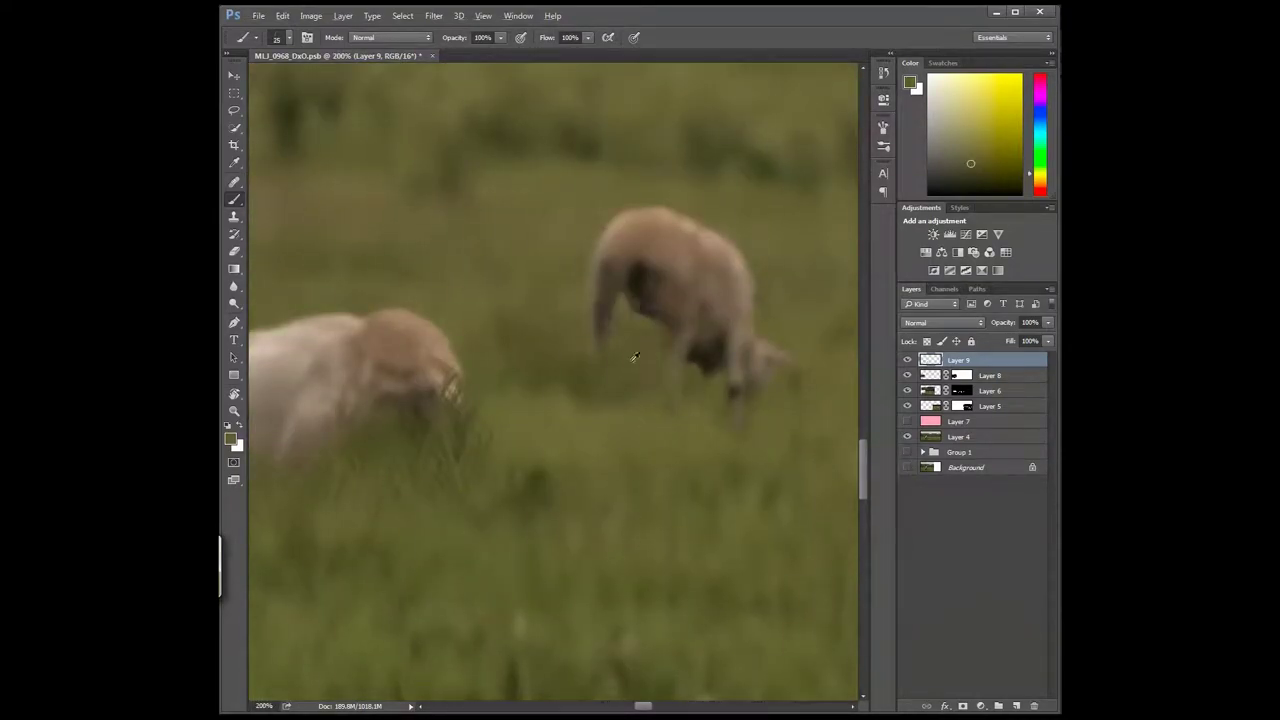
alt+click(755, 436)
key(bracketright)
key(bracketright)
key(bracketright)
drag(686, 400, 551, 440)
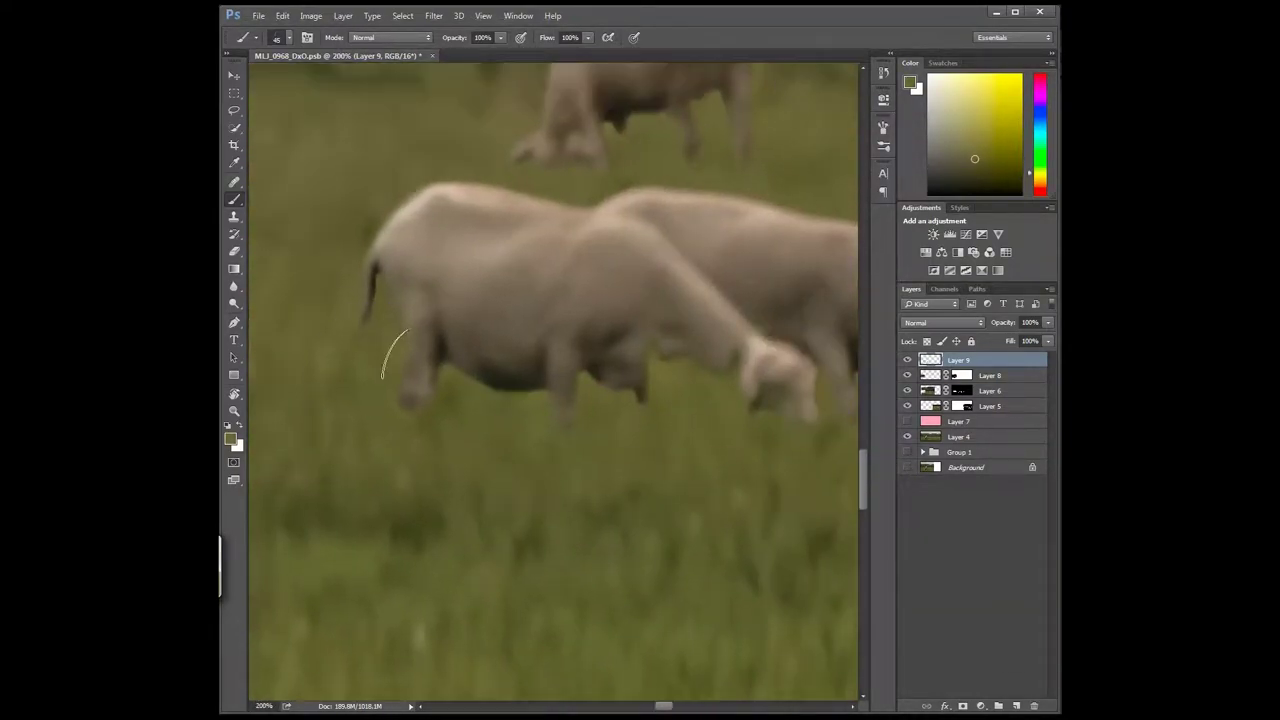
- Paint grass over another sheep's legs and the brown sheep's feet, then add empty Layer 10
key(h)
drag(471, 420, 705, 475)
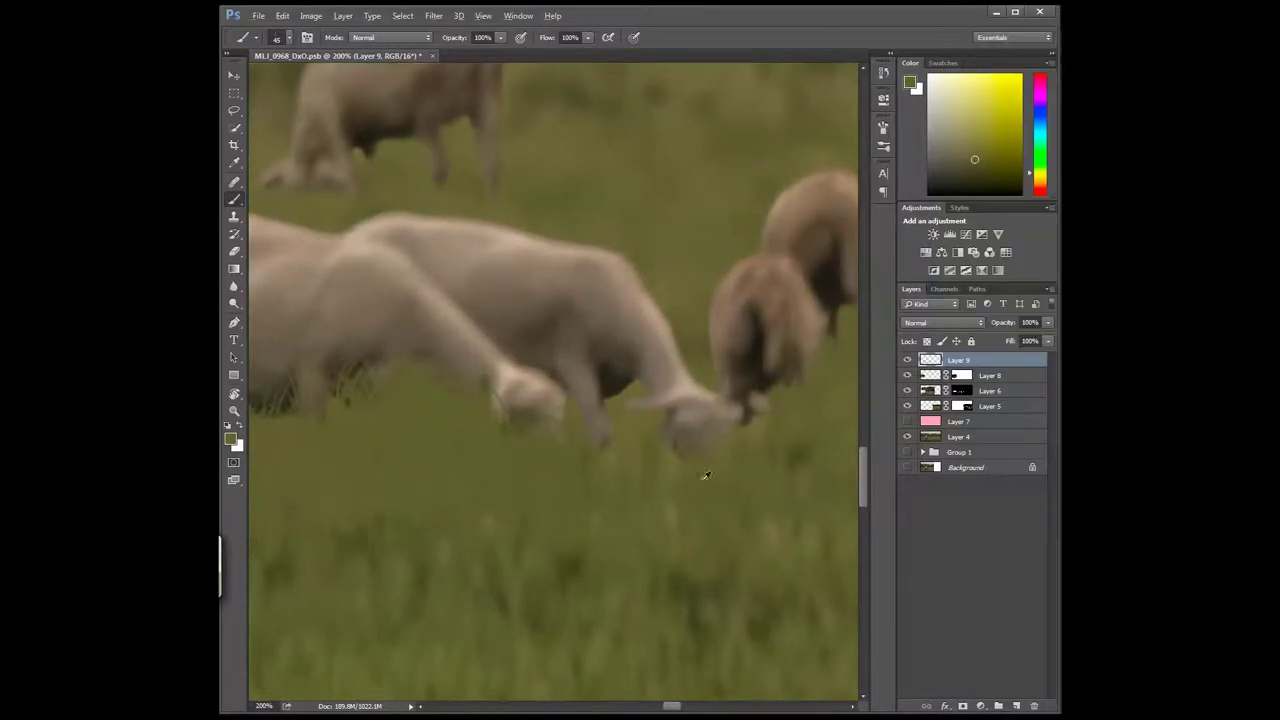
key(h)
mouse_move(700, 395)
mouse_down()
mouse_move(665, 445)
mouse_move(543, 471)
mouse_move(586, 388)
mouse_up()
alt+click(780, 468)
key(bracketleft)
key(bracketleft)
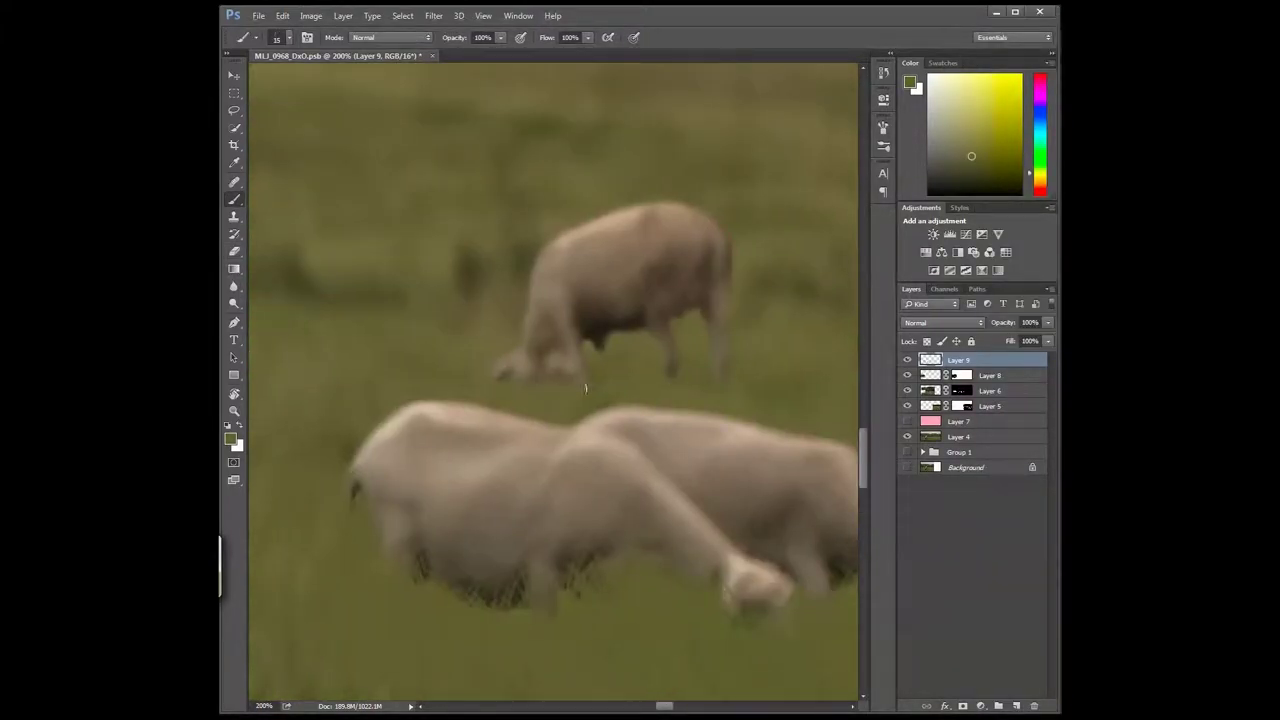
drag(697, 326, 527, 460)
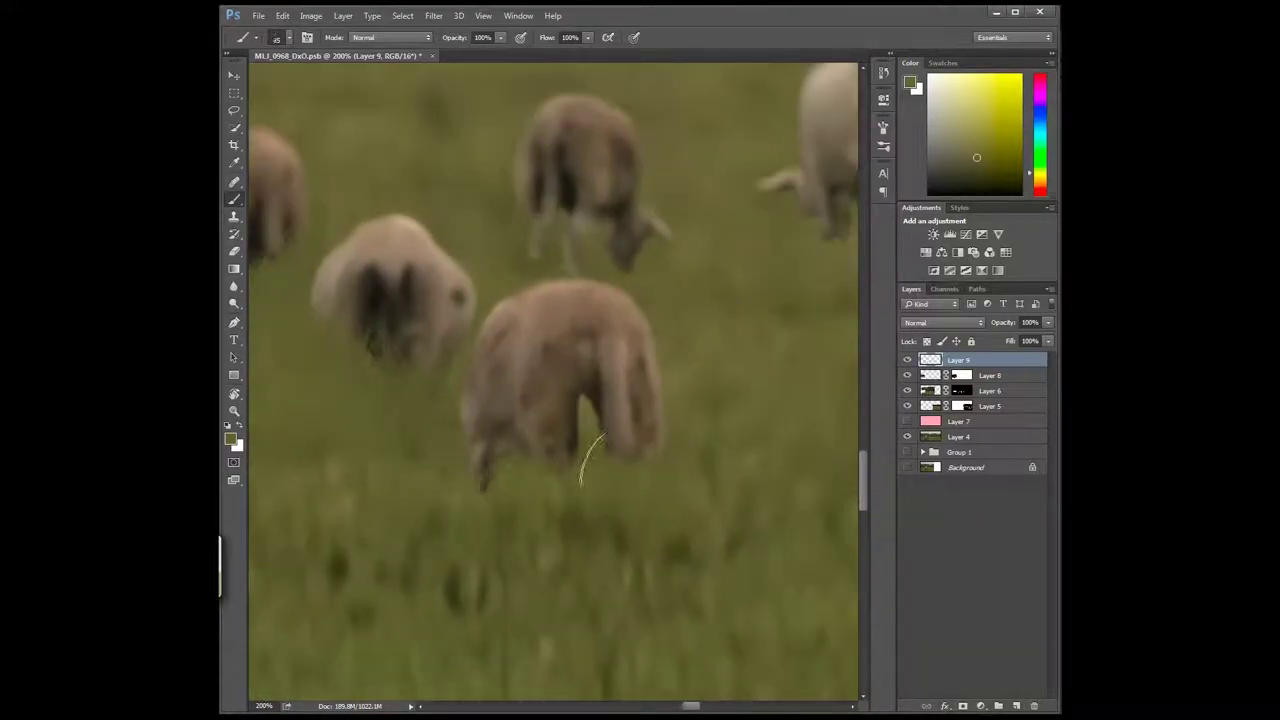
drag(598, 440, 618, 622)
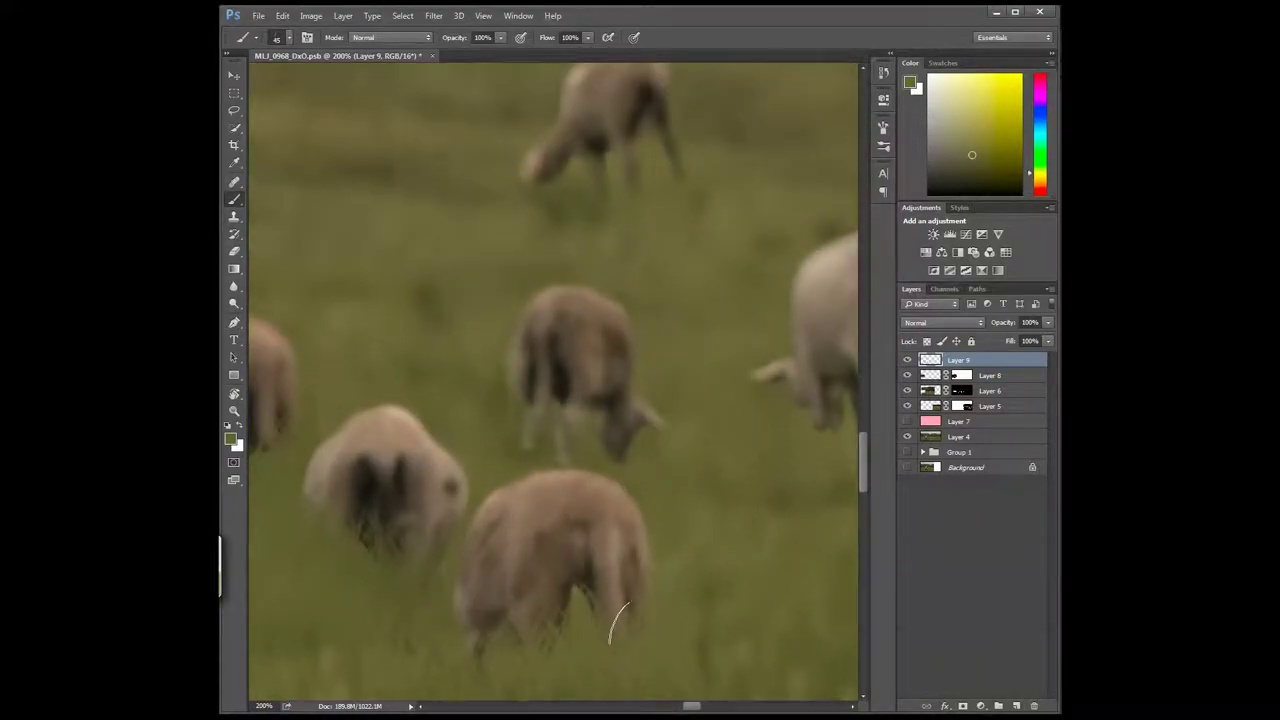
click(1015, 406)
key(ctrl+shift+alt+n)
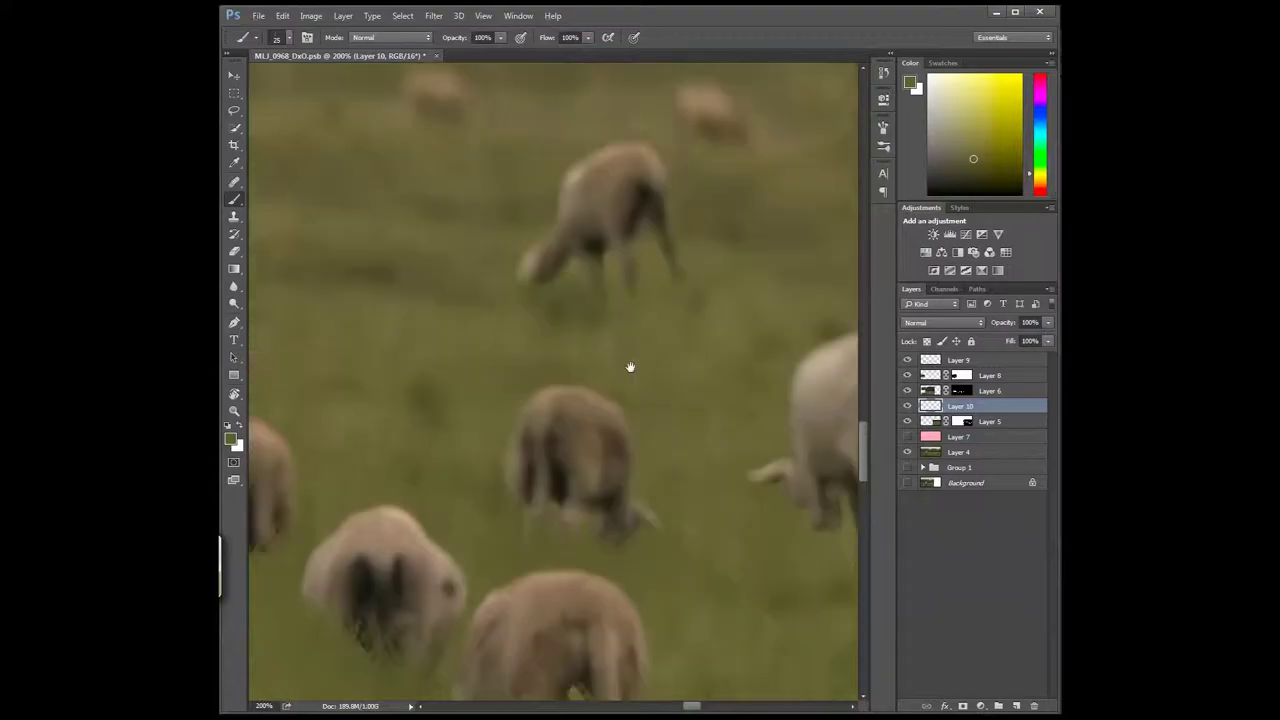
- Paint grass and erase stray grass strokes near a sheep
scroll(625, 400, up, 4)
drag(669, 347, 576, 442)
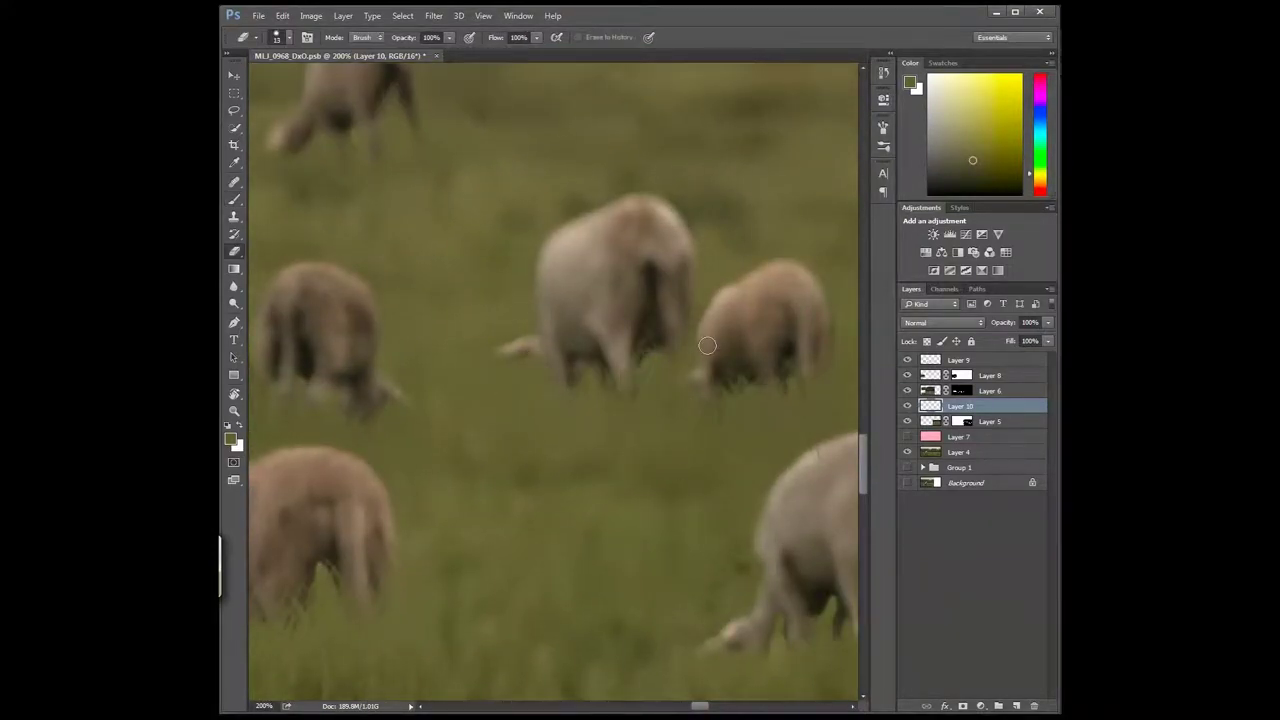
key(b)
drag(462, 390, 287, 235)
drag(748, 505, 548, 392)
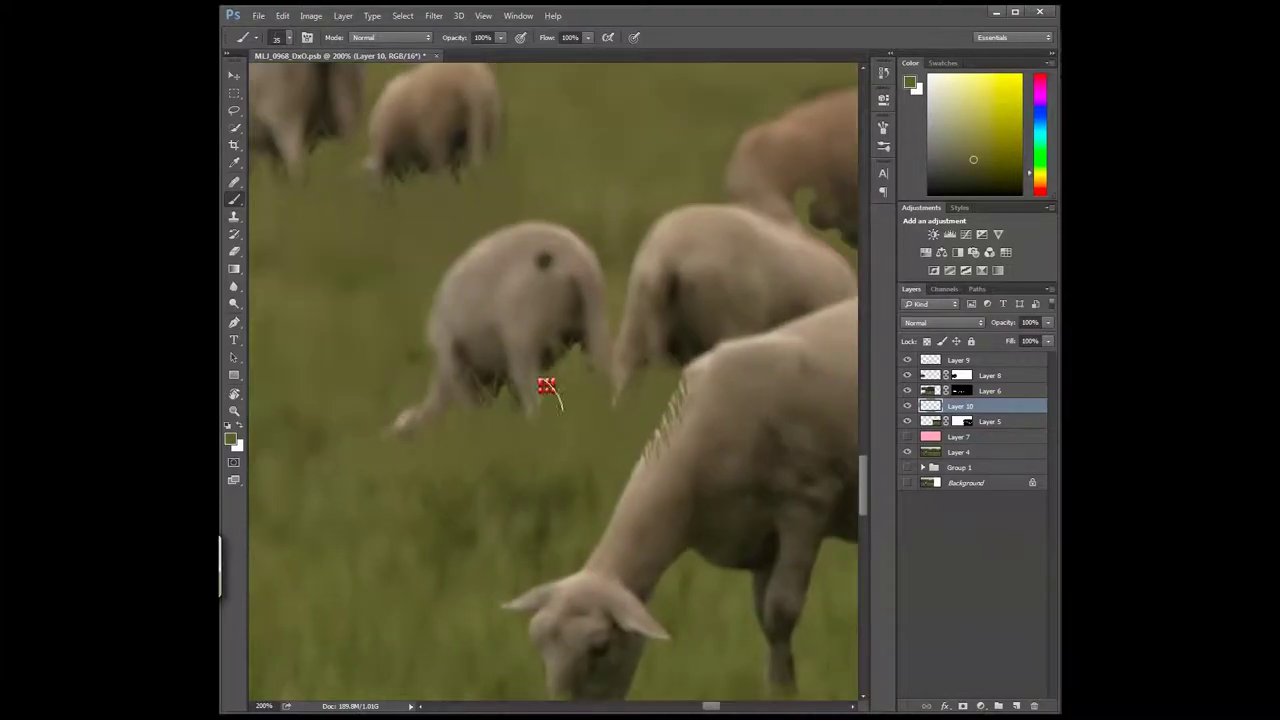
- Paint thin grass blades over sheep legs, including the large sheep's legs
key(bracketleft)
key(bracketleft)
key(bracketleft)
drag(874, 247, 699, 342)
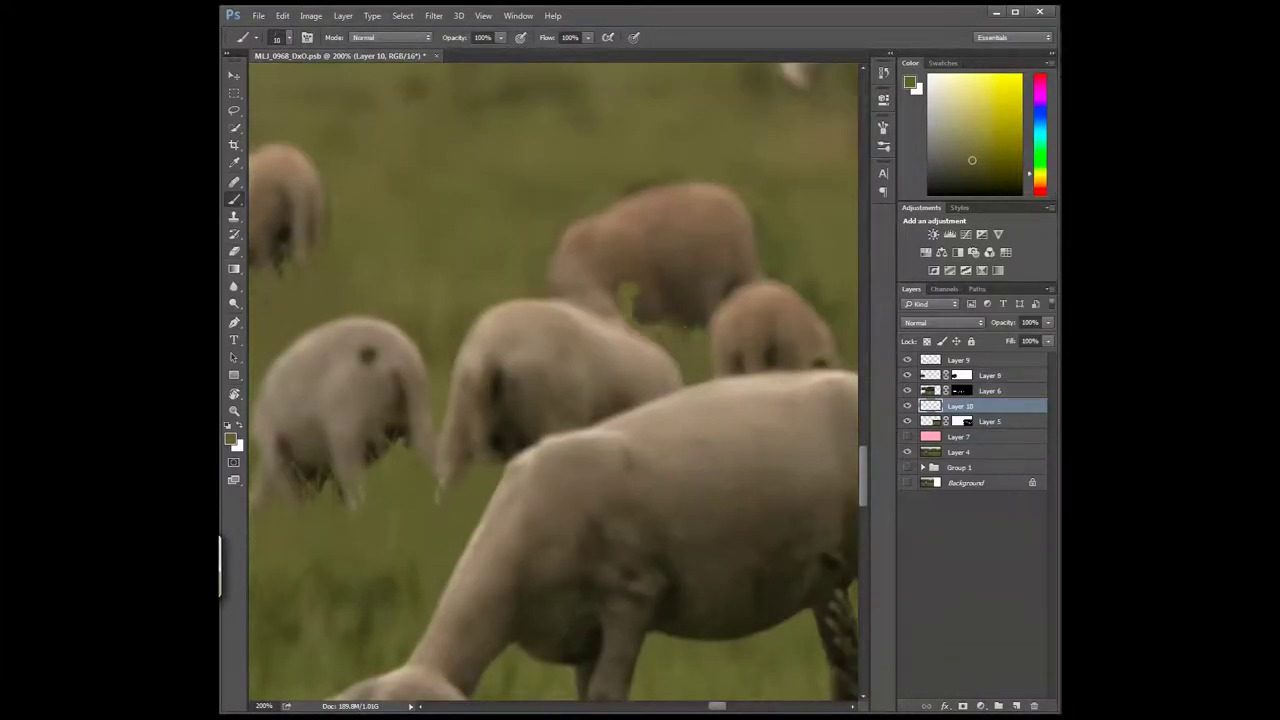
key(bracketright)
key(bracketright)
key(bracketright)
scroll(513, 378, down, 3)
drag(463, 675, 603, 530)
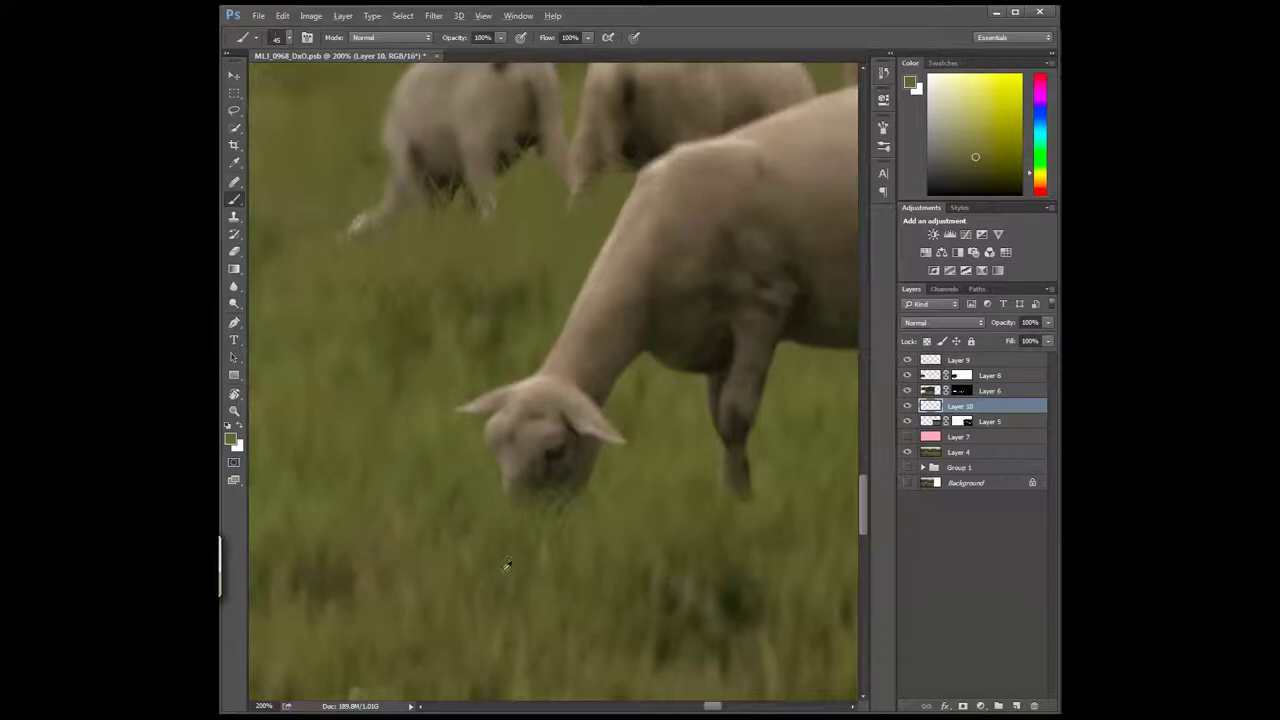
- Move across the field and paint a grass clump over the next sheep's feet
scroll(736, 516, right, 3)
scroll(689, 513, right, 3)
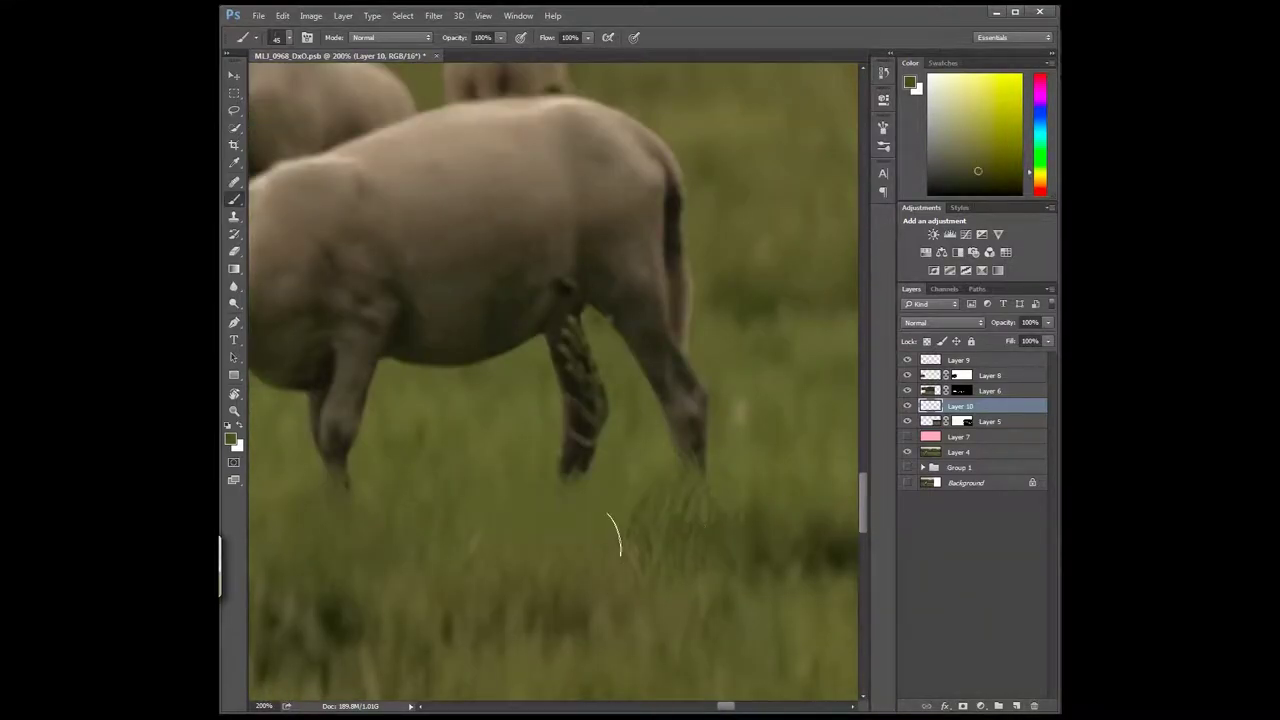
scroll(655, 607, up, 5)
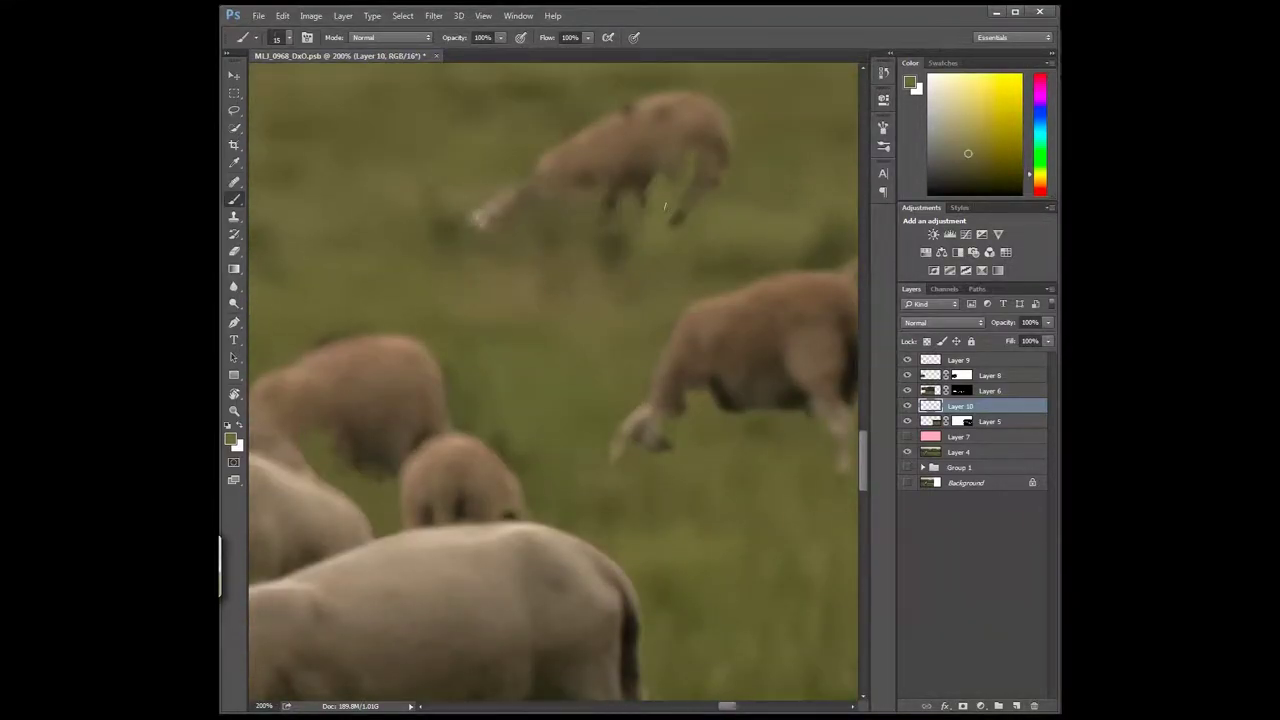
scroll(399, 506, right, 3)
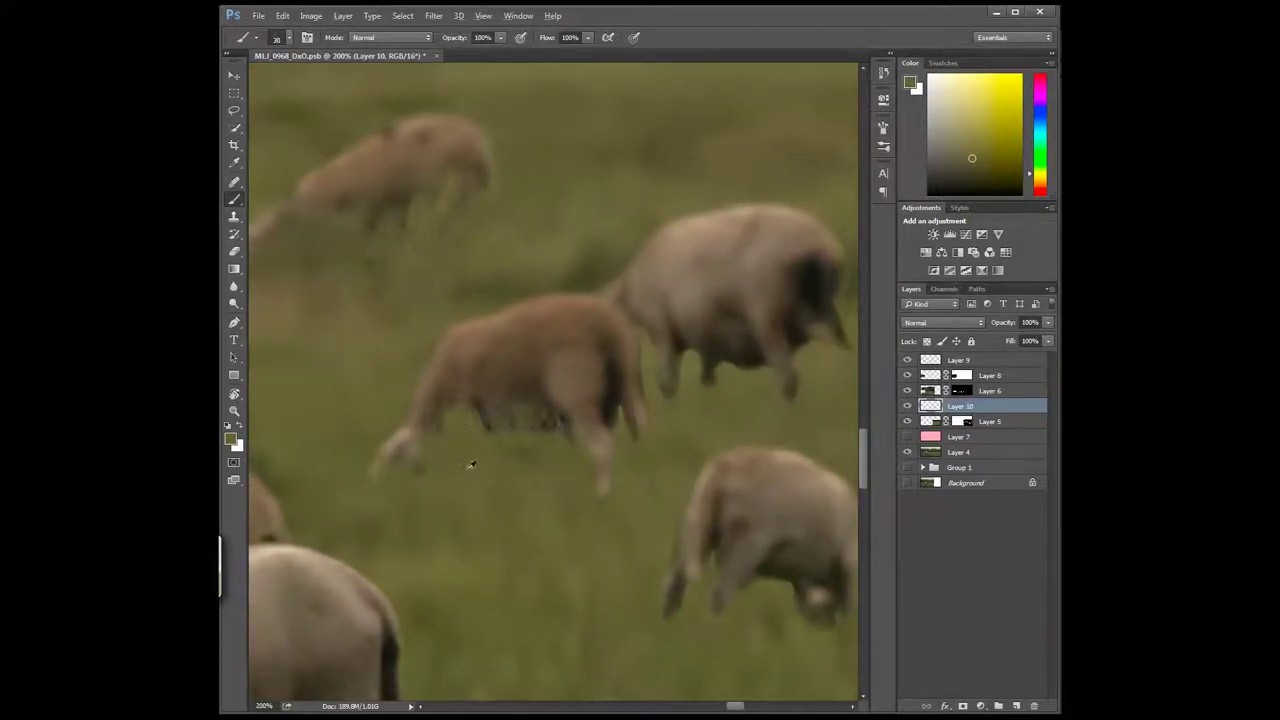
scroll(471, 464, right, 1)
scroll(521, 400, right, 2)
scroll(521, 400, down, 2)
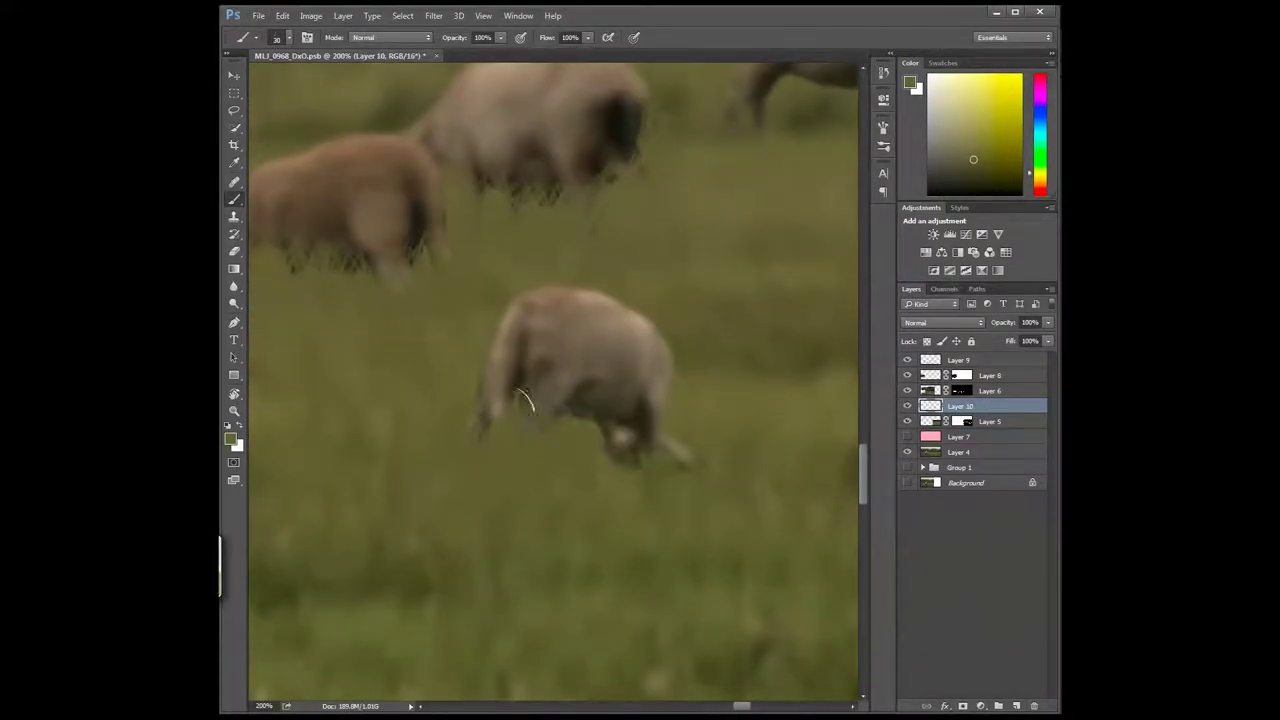
scroll(600, 243, up, 2)
scroll(600, 243, right, 2)
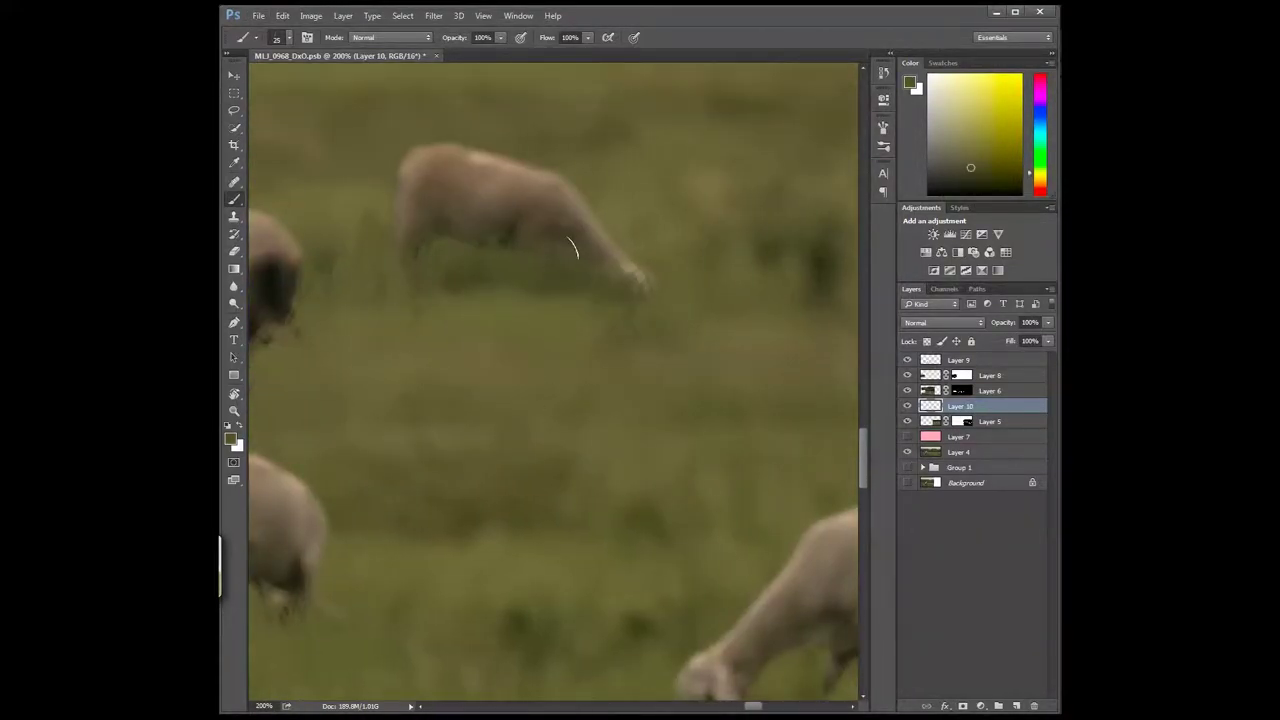
drag(584, 304, 700, 550)
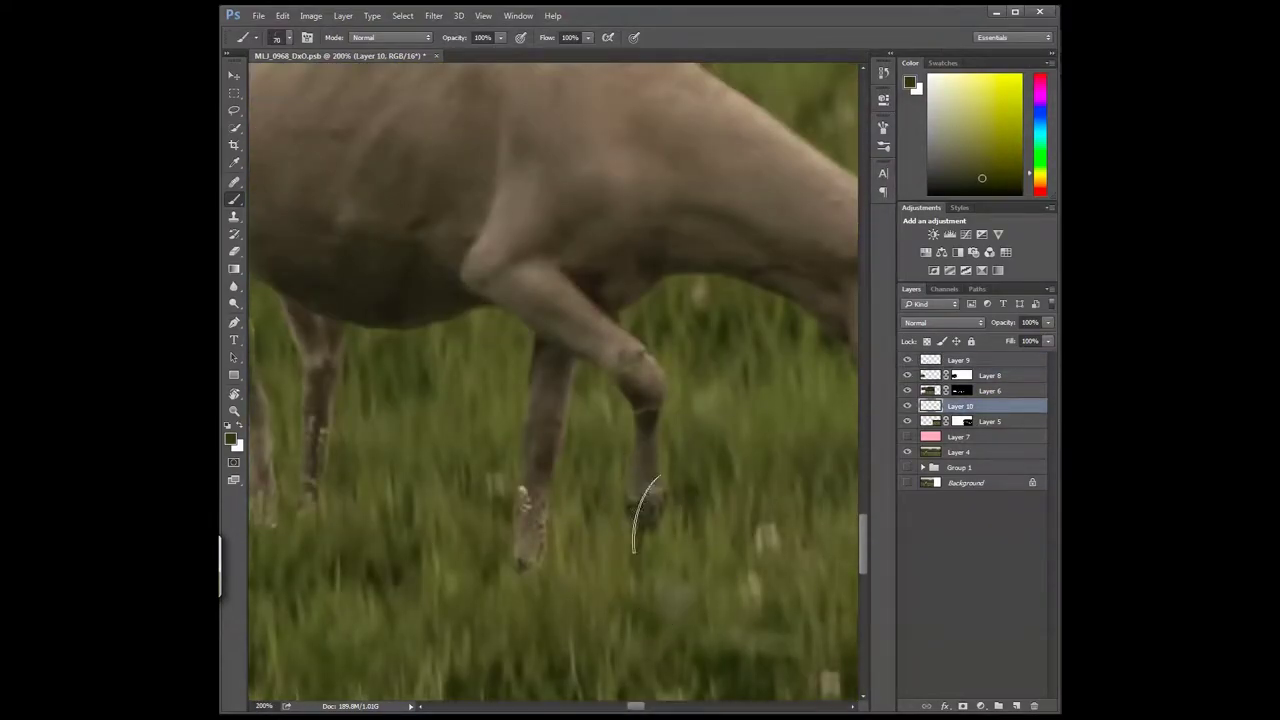
- Bring another grazing sheep into view and paint grass around its head
scroll(626, 540, right, 3)
scroll(657, 496, left, 3)
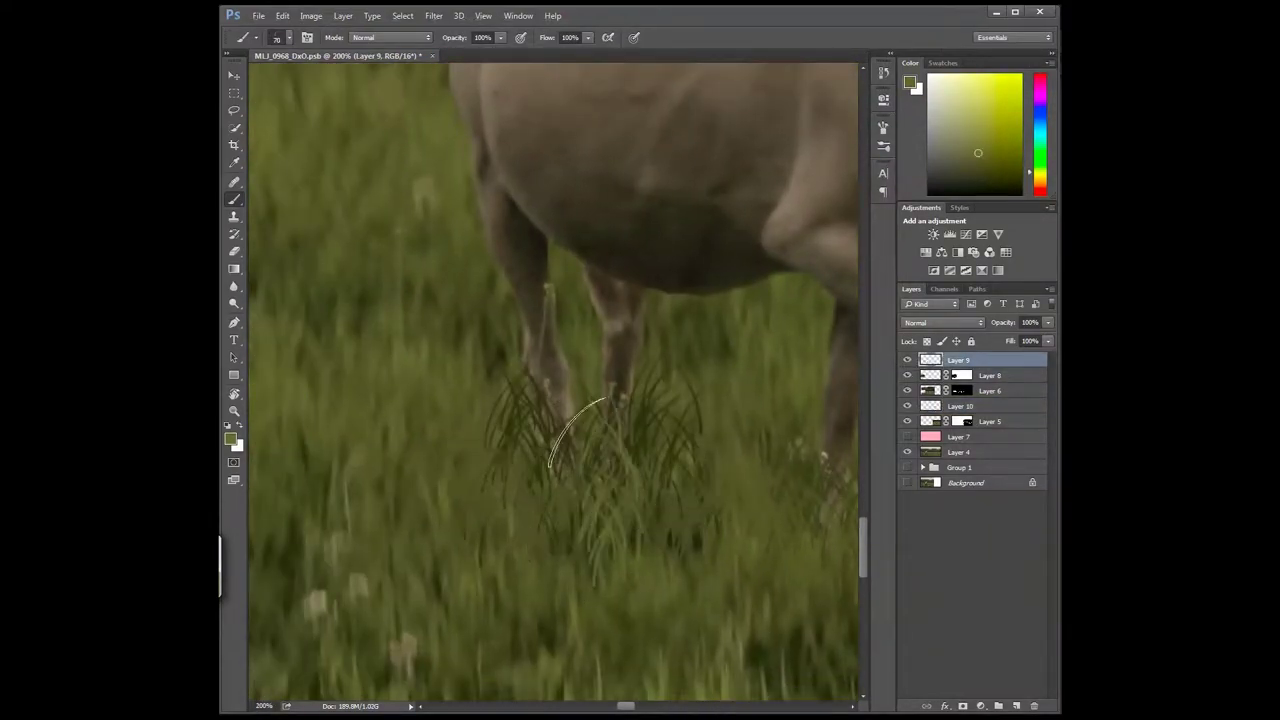
drag(657, 496, 499, 632)
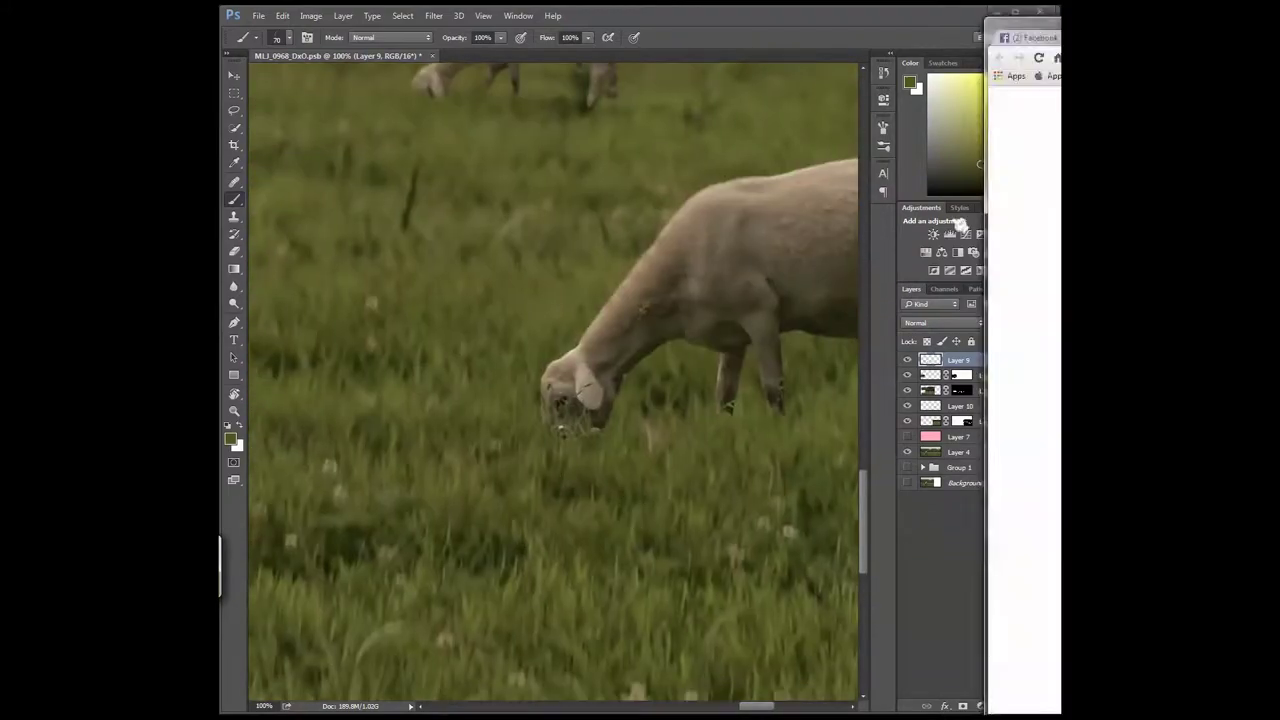
drag(520, 440, 640, 480)
drag(744, 637, 634, 497)
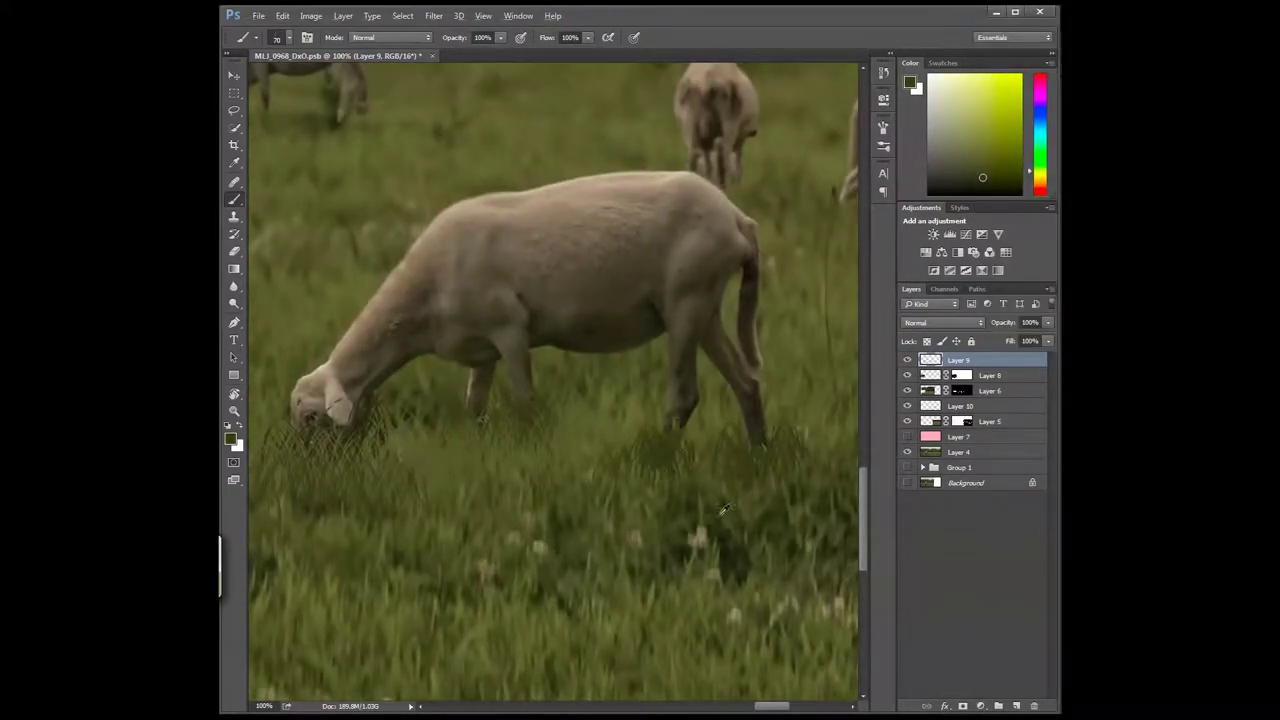
- Zoom in and paint grass texture over sheep lower legs on Layer 10
key(ctrl+plus)
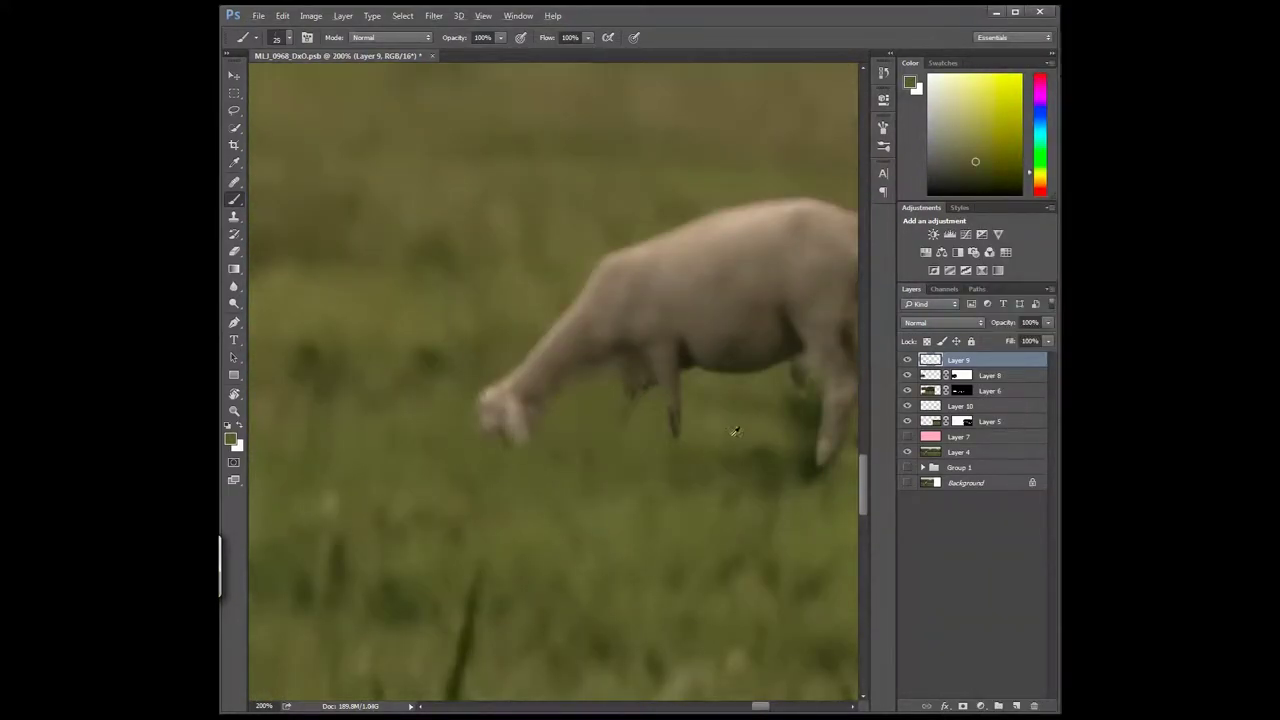
mouse_move(735, 432)
mouse_down()
mouse_move(815, 470)
mouse_move(665, 450)
mouse_move(680, 480)
mouse_up()
mouse_move(530, 475)
mouse_down()
mouse_move(445, 525)
mouse_move(335, 425)
mouse_up()
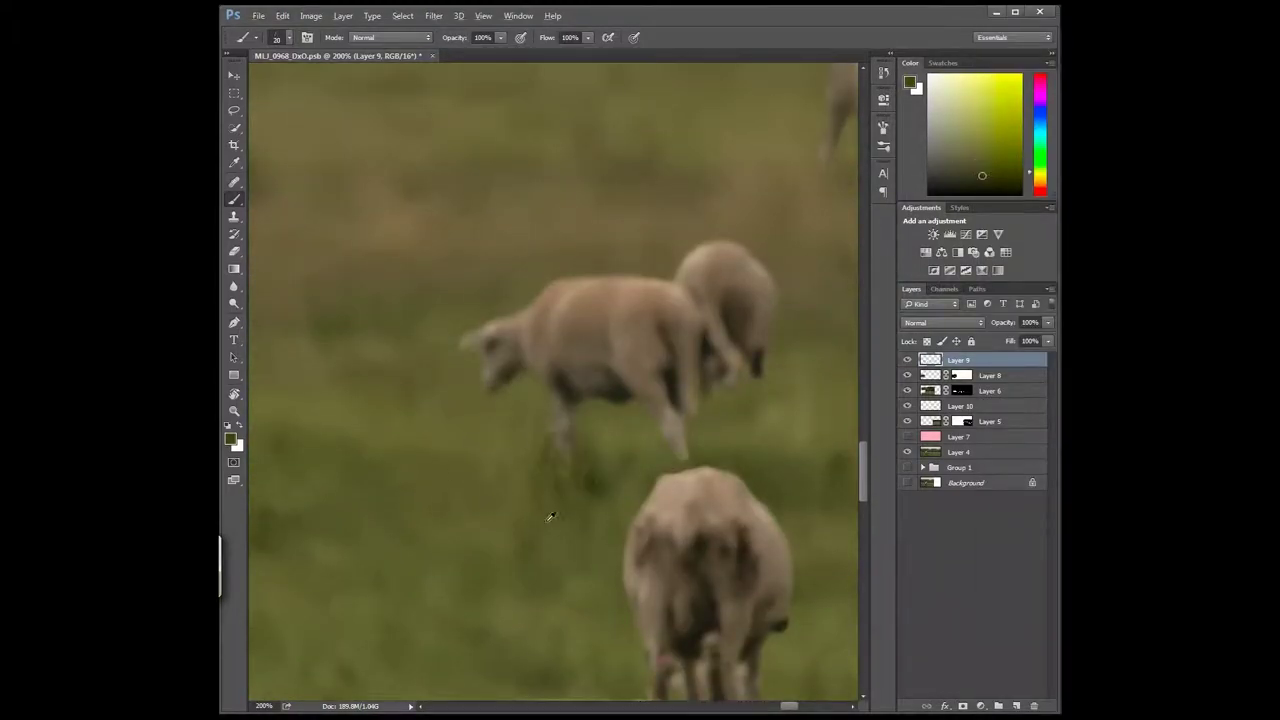
drag(648, 463, 520, 263)
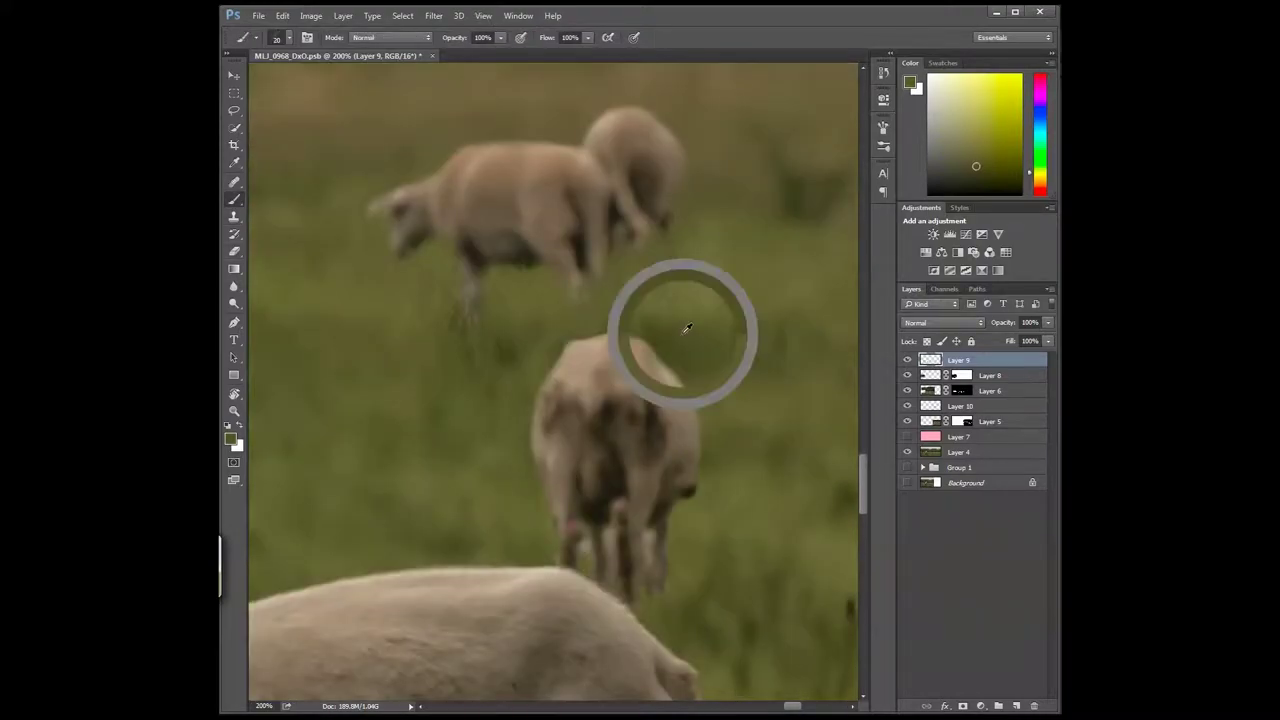
ctrl+click(621, 539)
drag(621, 539, 530, 500)
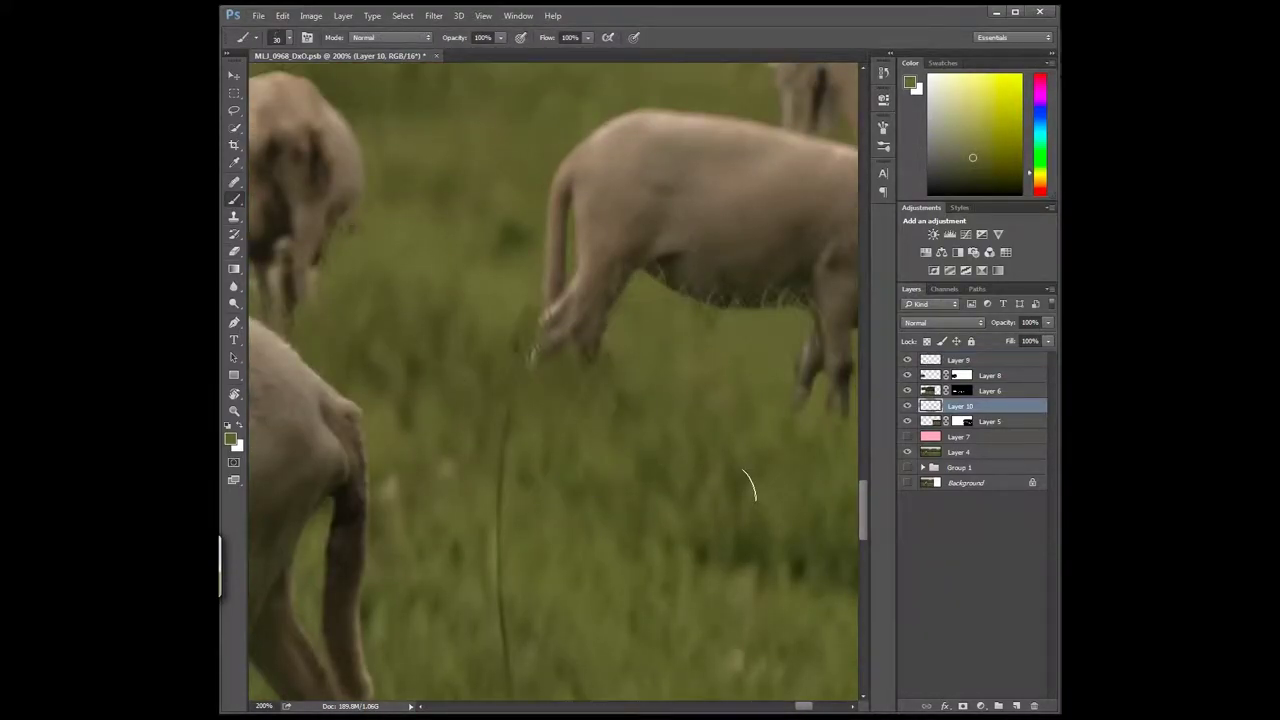
drag(748, 485, 543, 457)
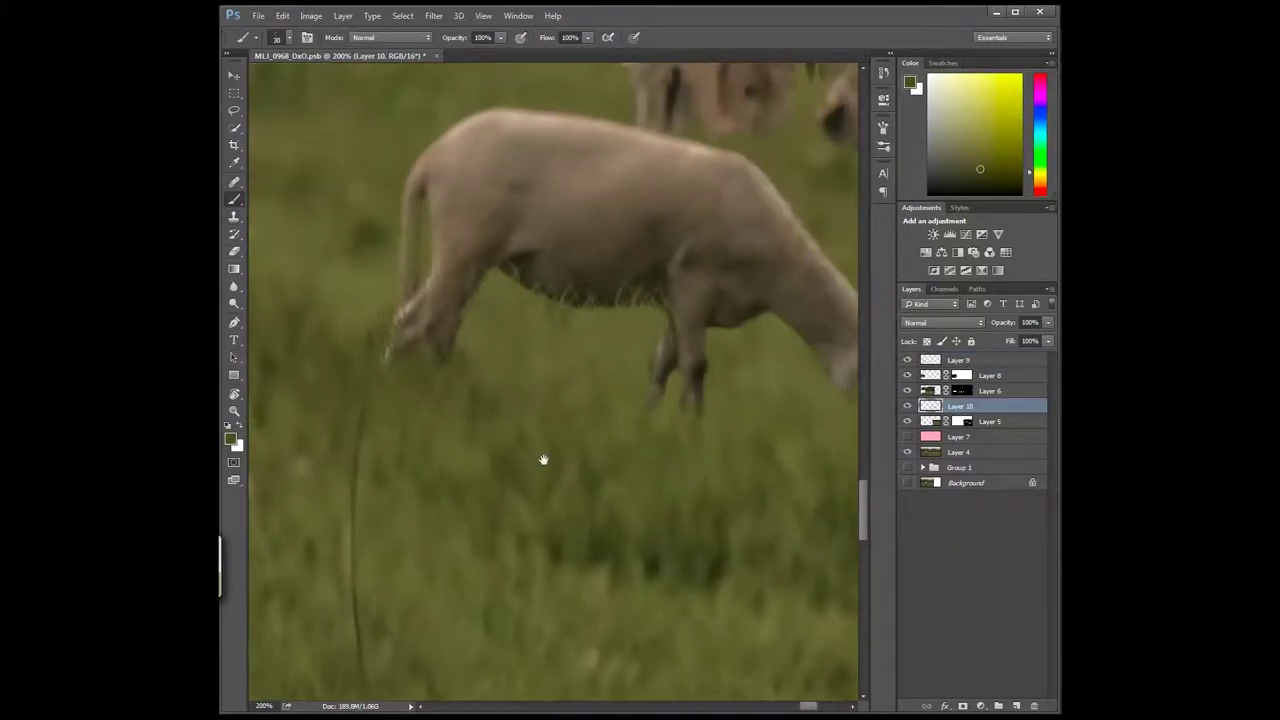
- Erase excess painted grass across the field with the Eraser
scroll(605, 395, right, 3)
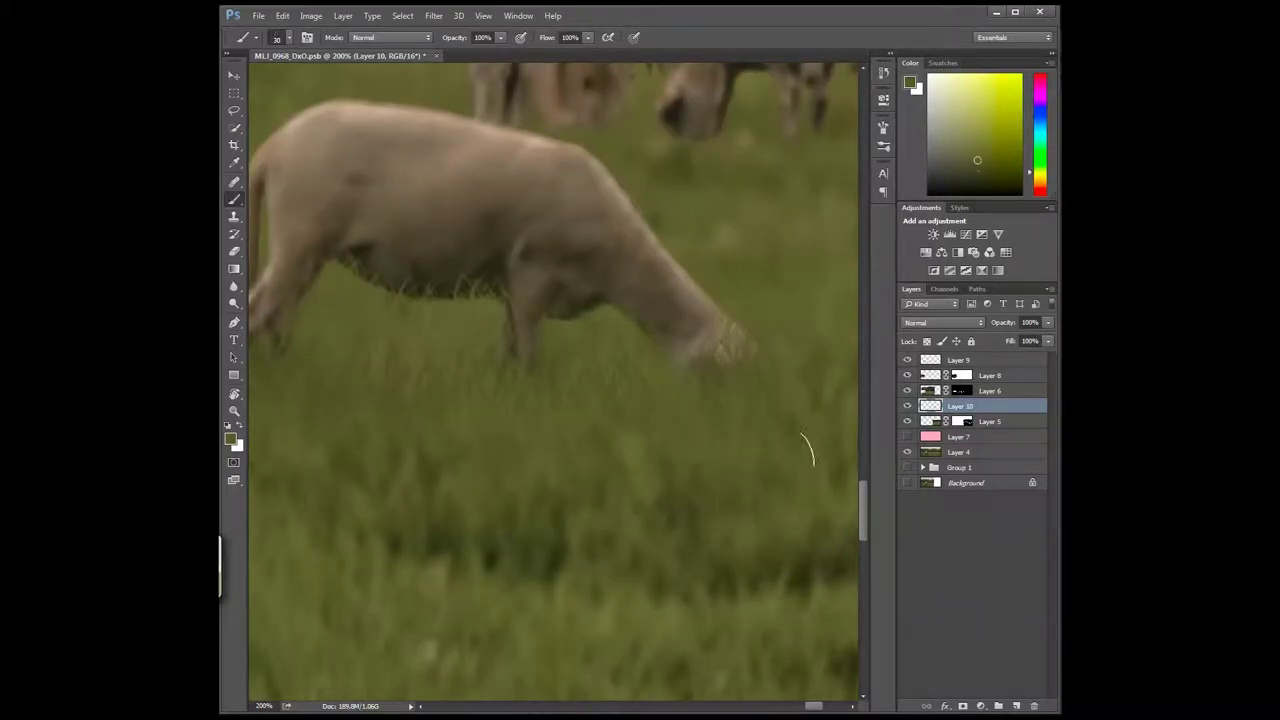
scroll(807, 450, up, 5)
key(e)
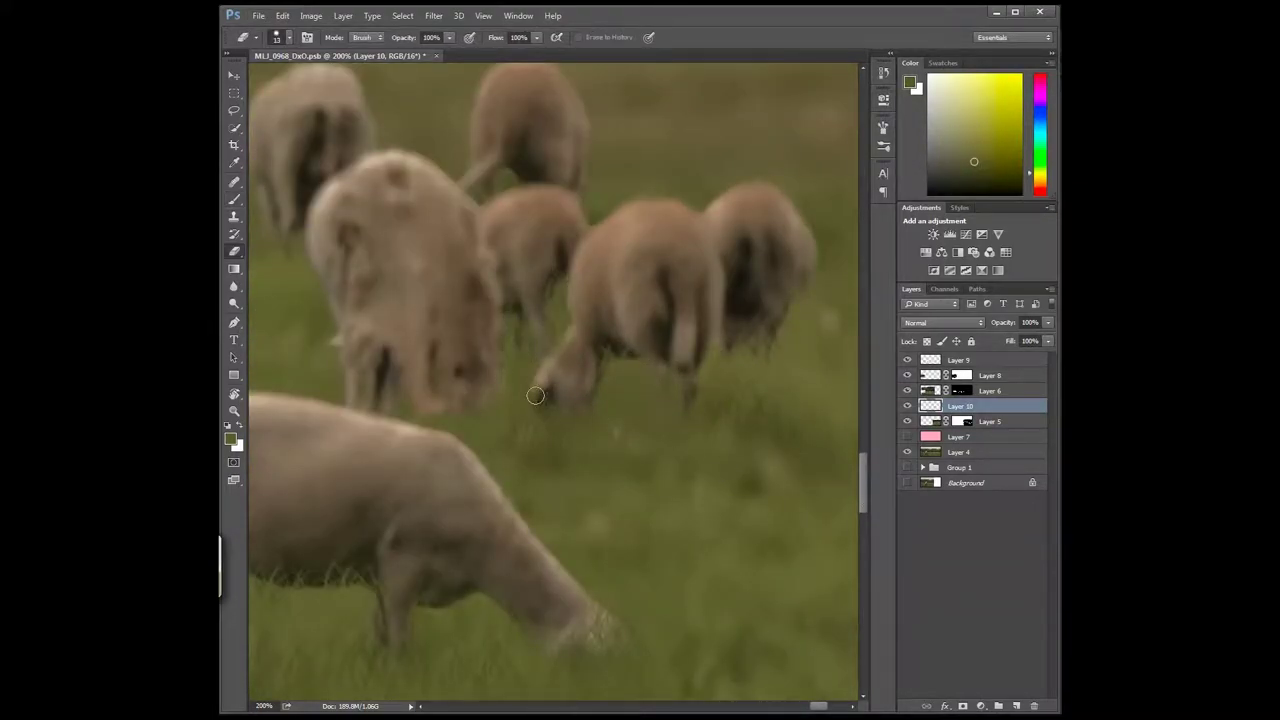
scroll(526, 366, left, 3)
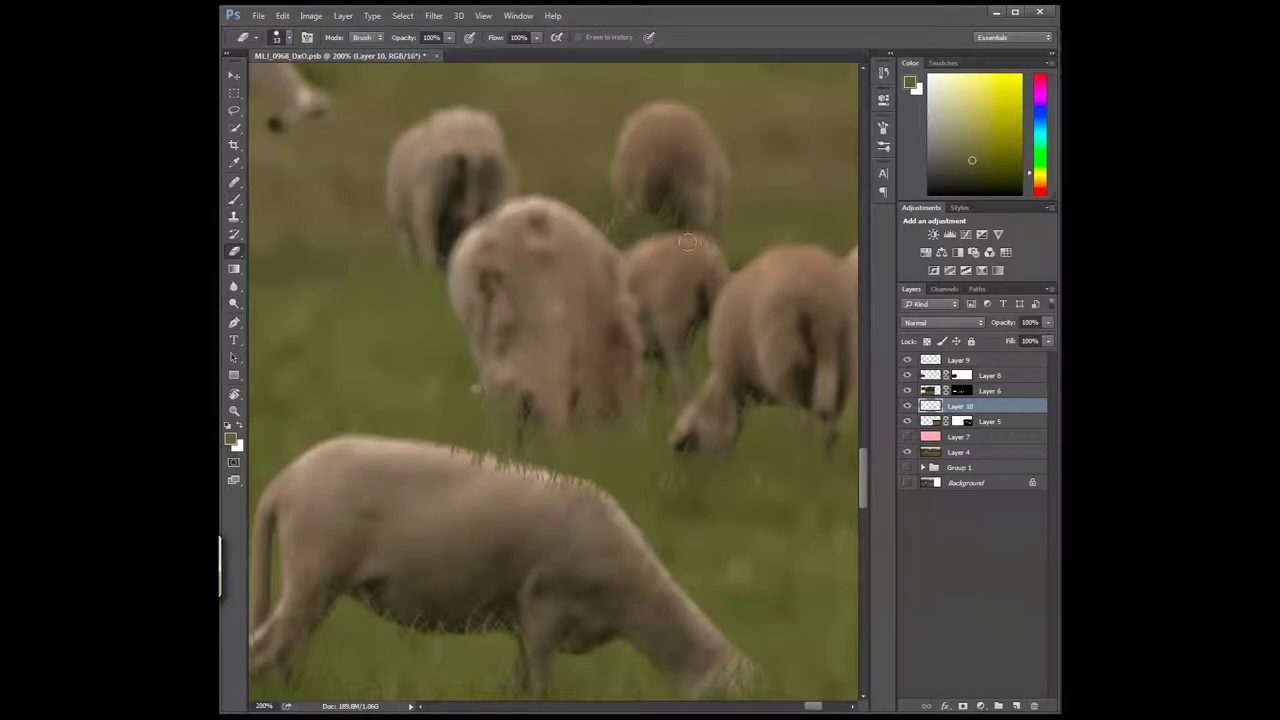
scroll(687, 242, left, 3)
scroll(538, 283, up, 3)
key(b)
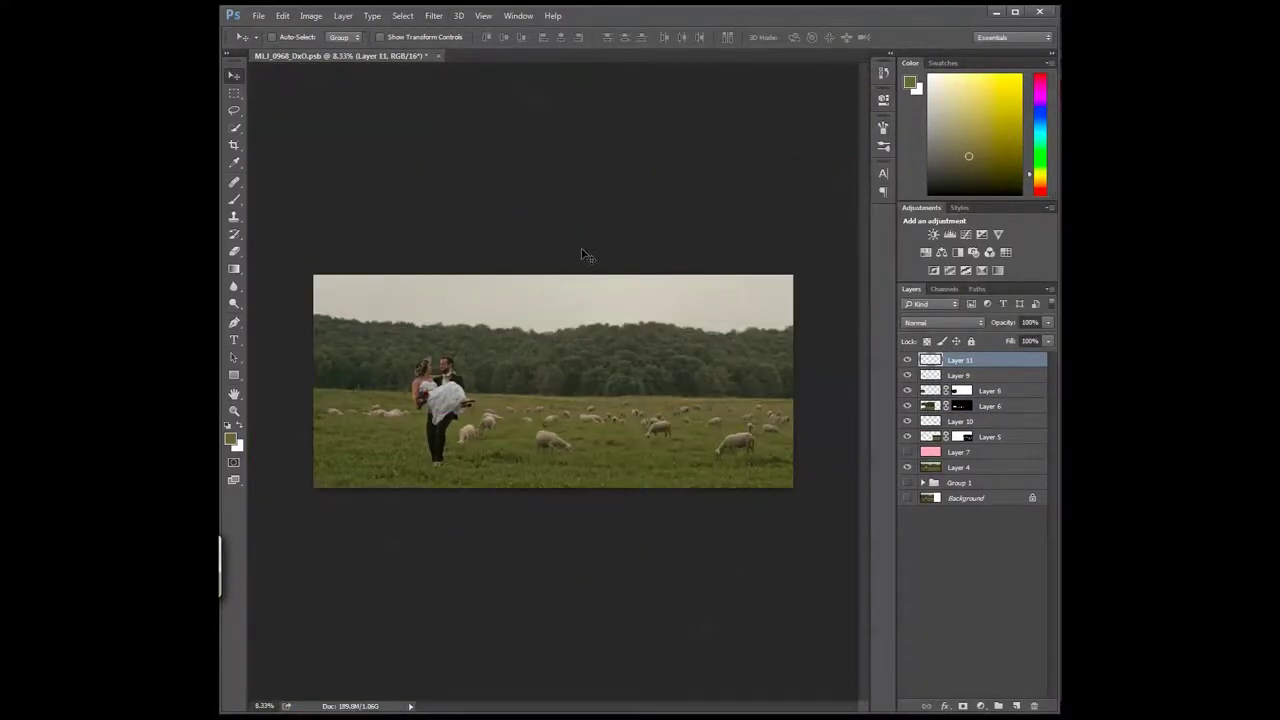
- Retouch the grass patch below the sheep with a larger brush
key(bracketright)
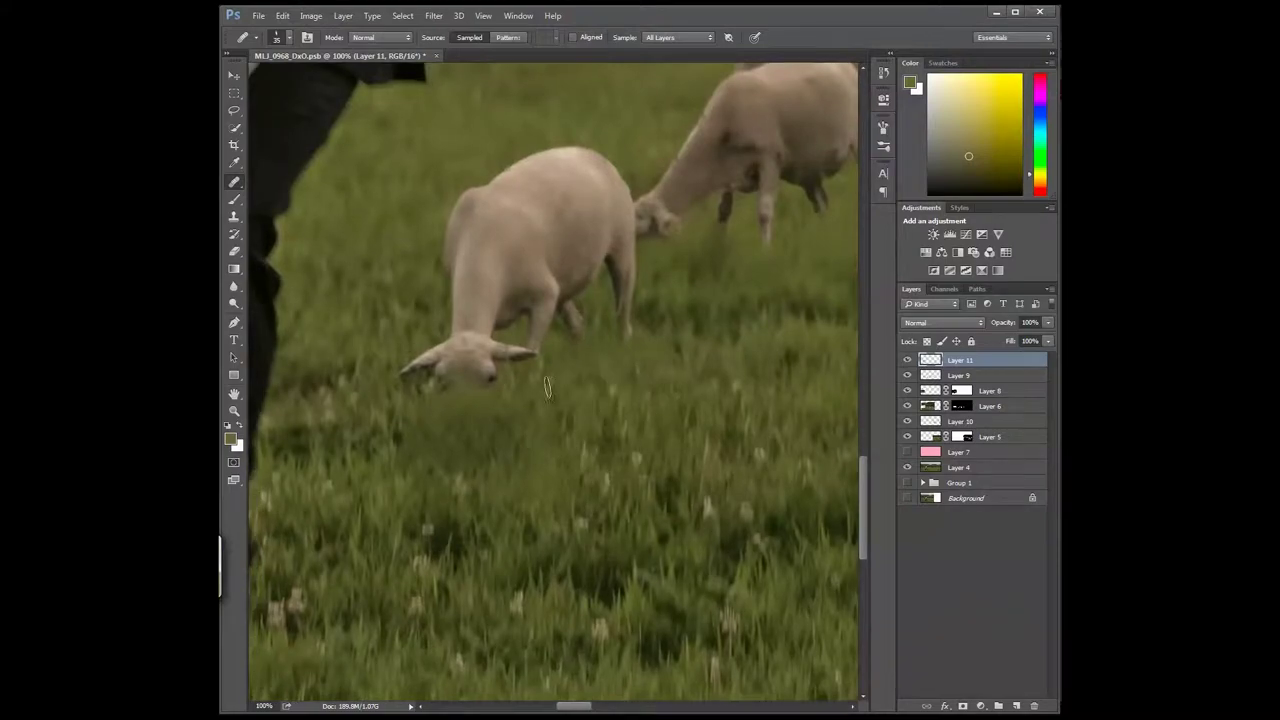
drag(547, 388, 545, 458)
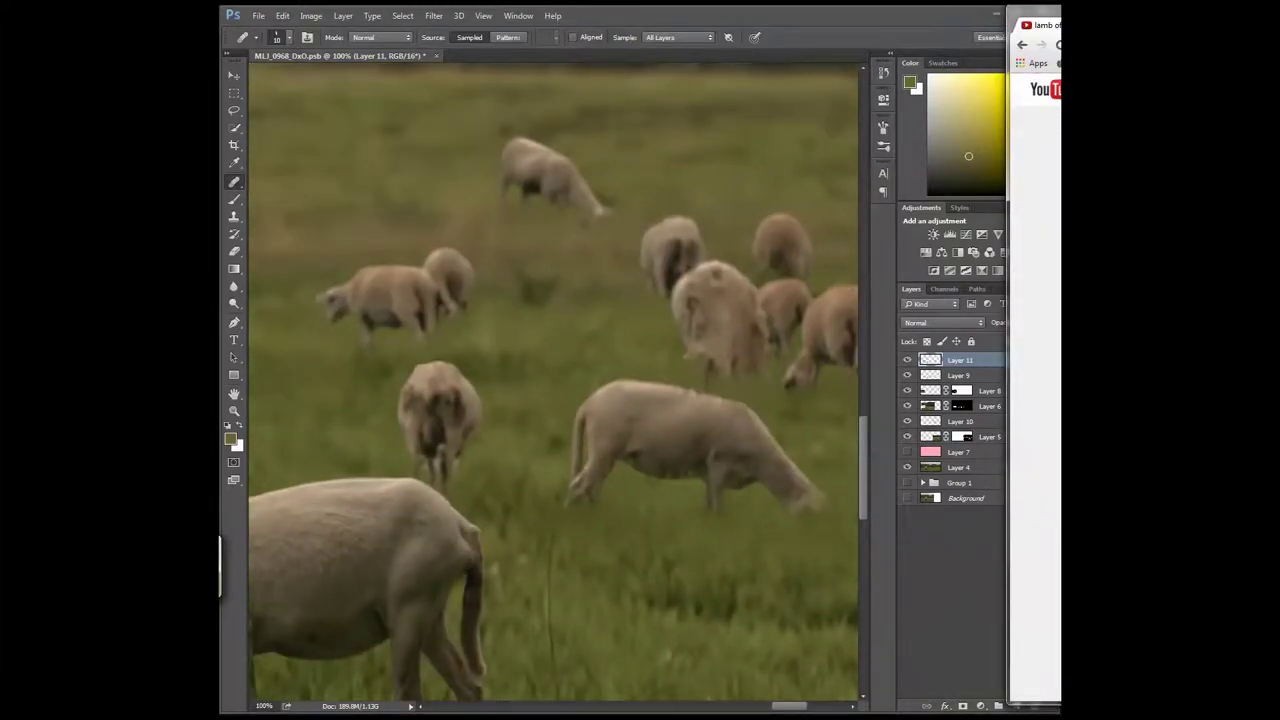
click(836, 22)
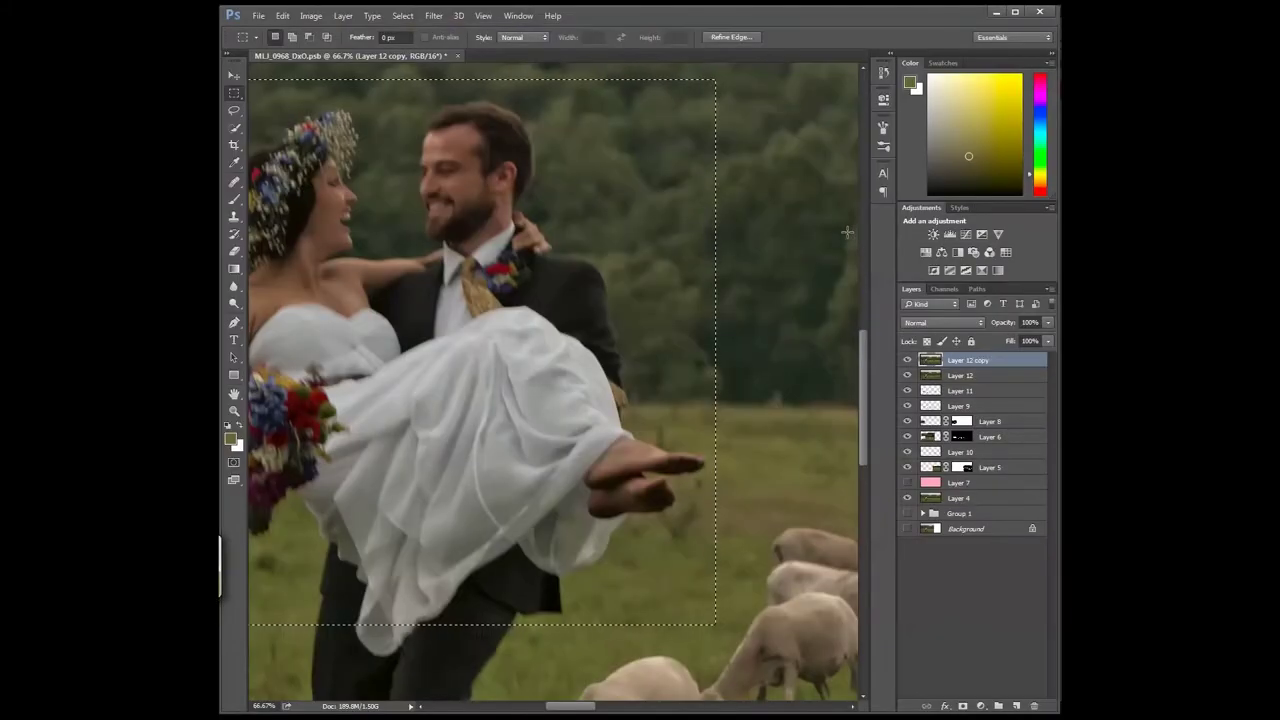
key(j)
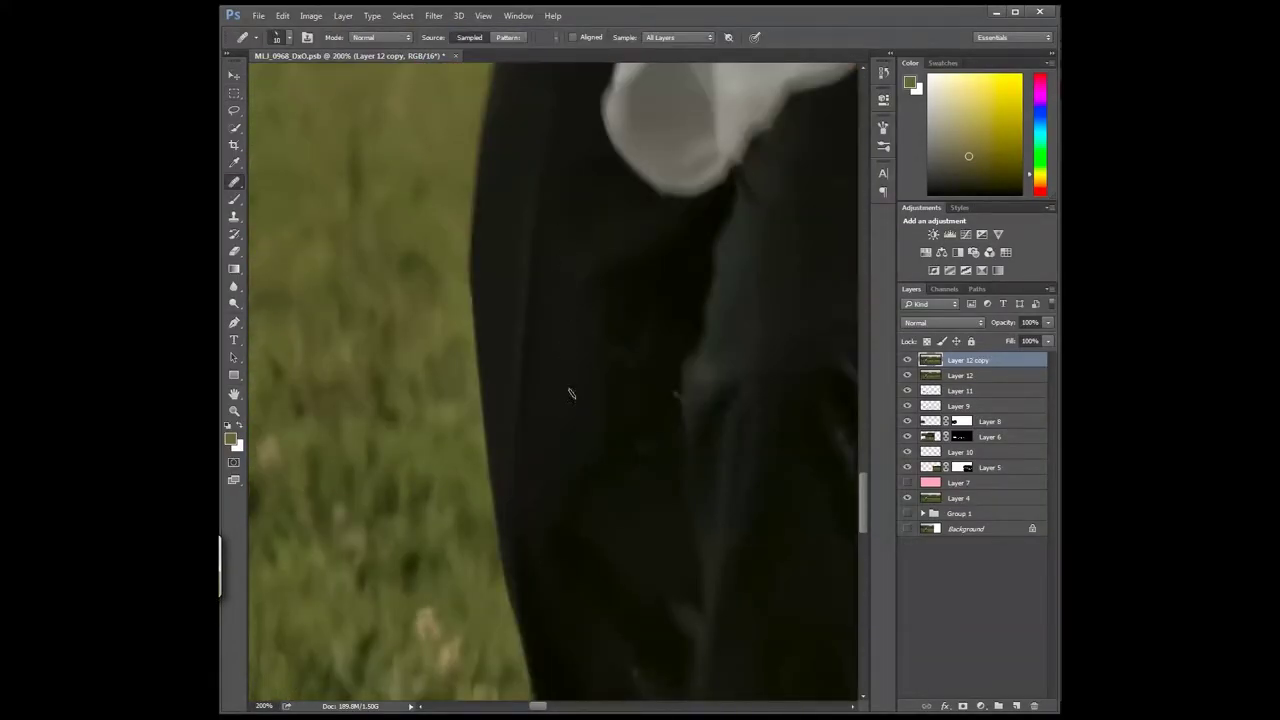
- Stamp all visible layers into new Layer 13 and fit the image on screen
scroll(683, 414, down, 5)
scroll(609, 254, up, 5)
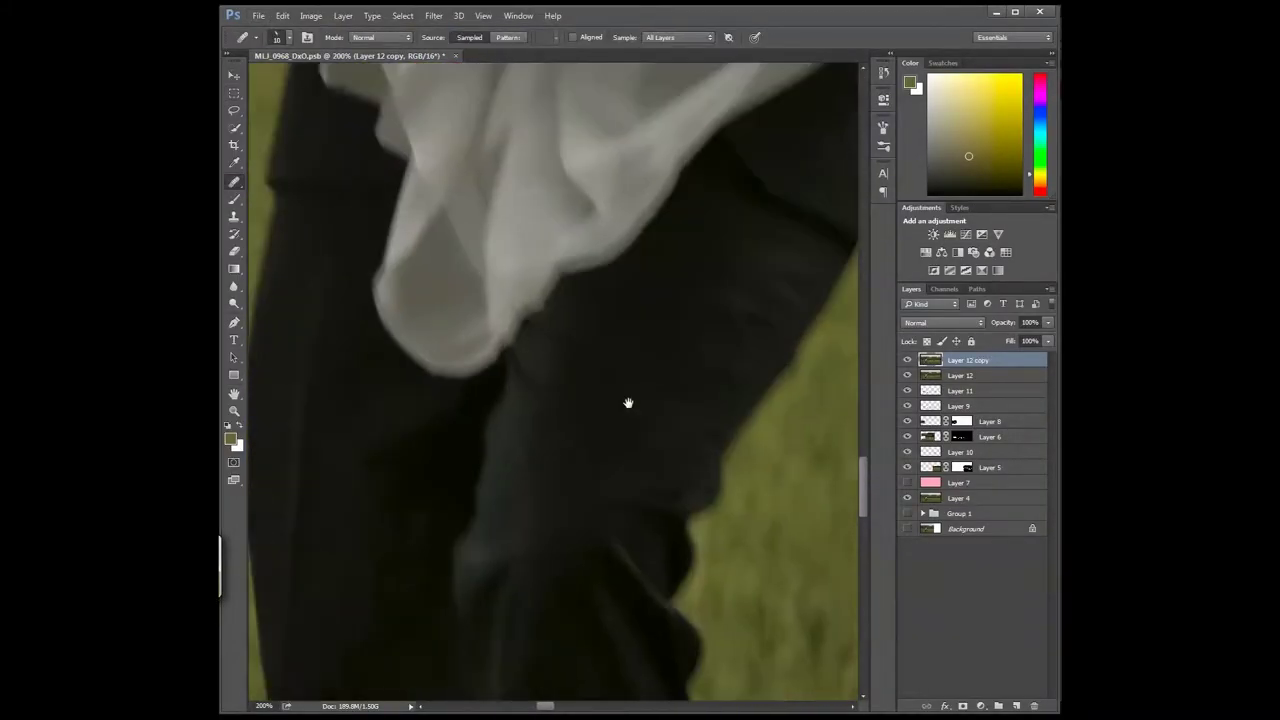
scroll(629, 403, up, 10)
key(ctrl+0)
key(v)
key(ctrl+shift+alt+e)
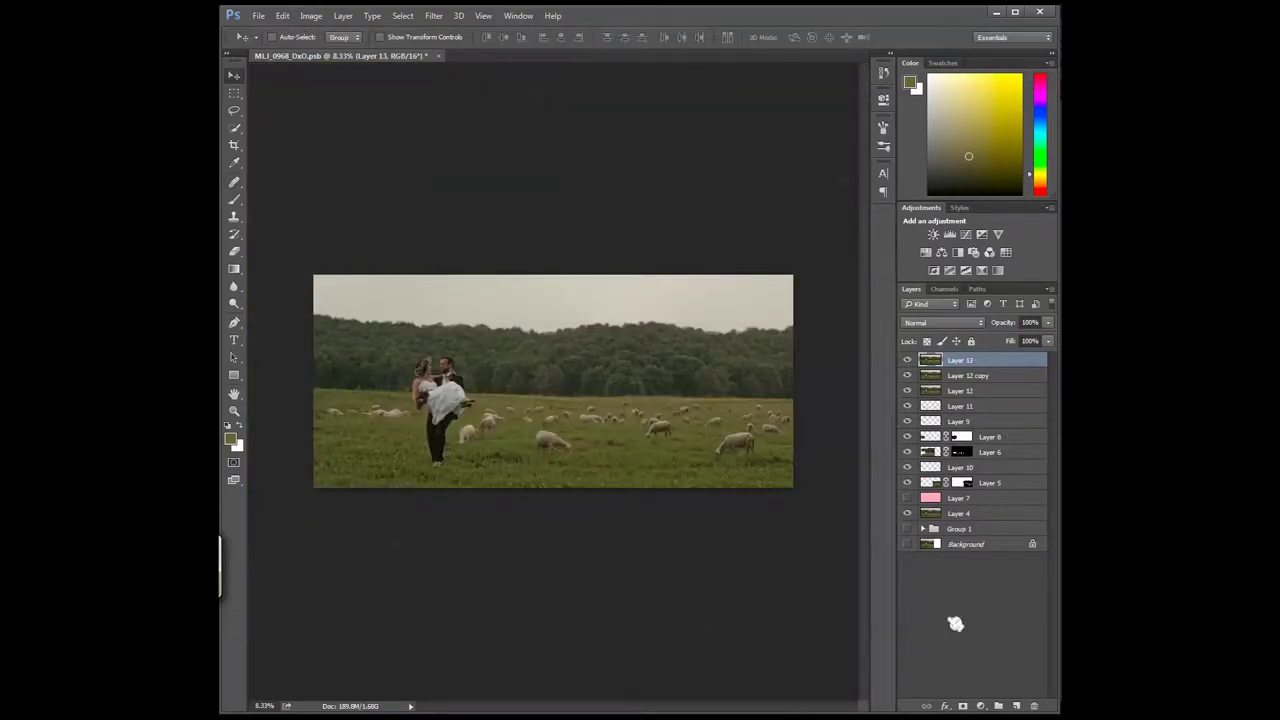
- Add a brightening Curves layer with its mask inverted to hide the effect
click(980, 706)
click(1000, 531)
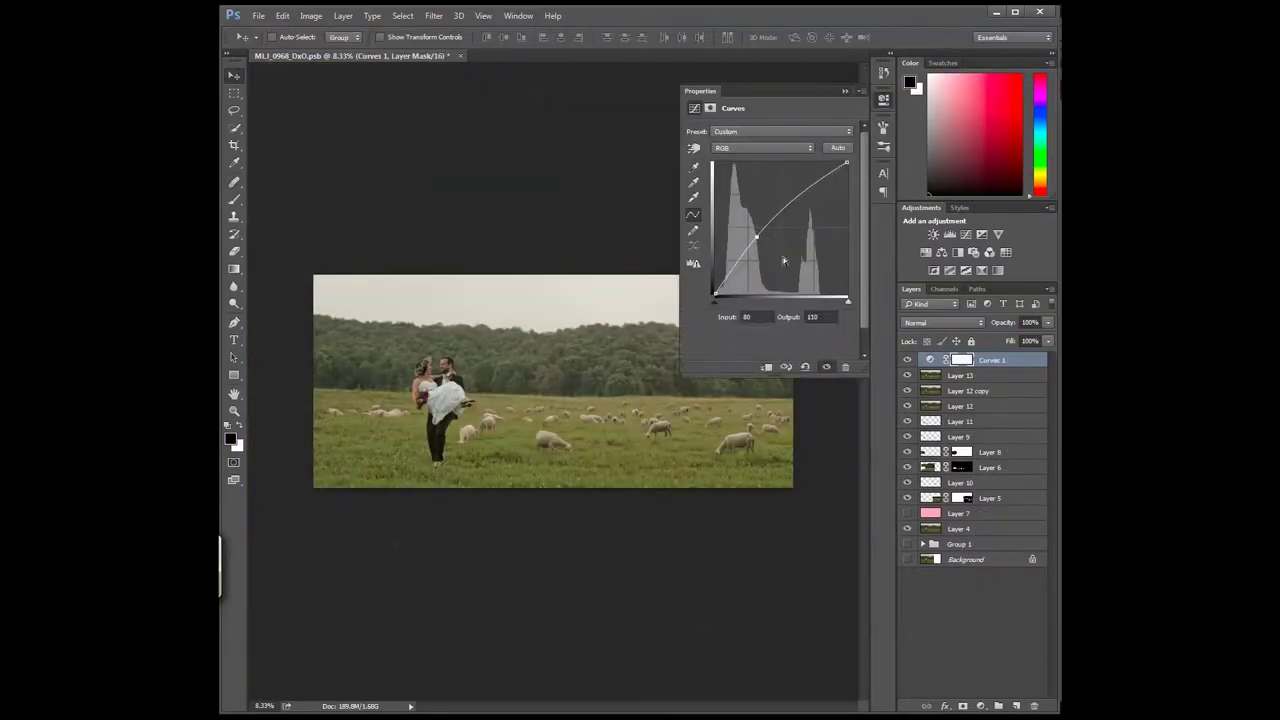
click(335, 125)
click(234, 199)
click(281, 37)
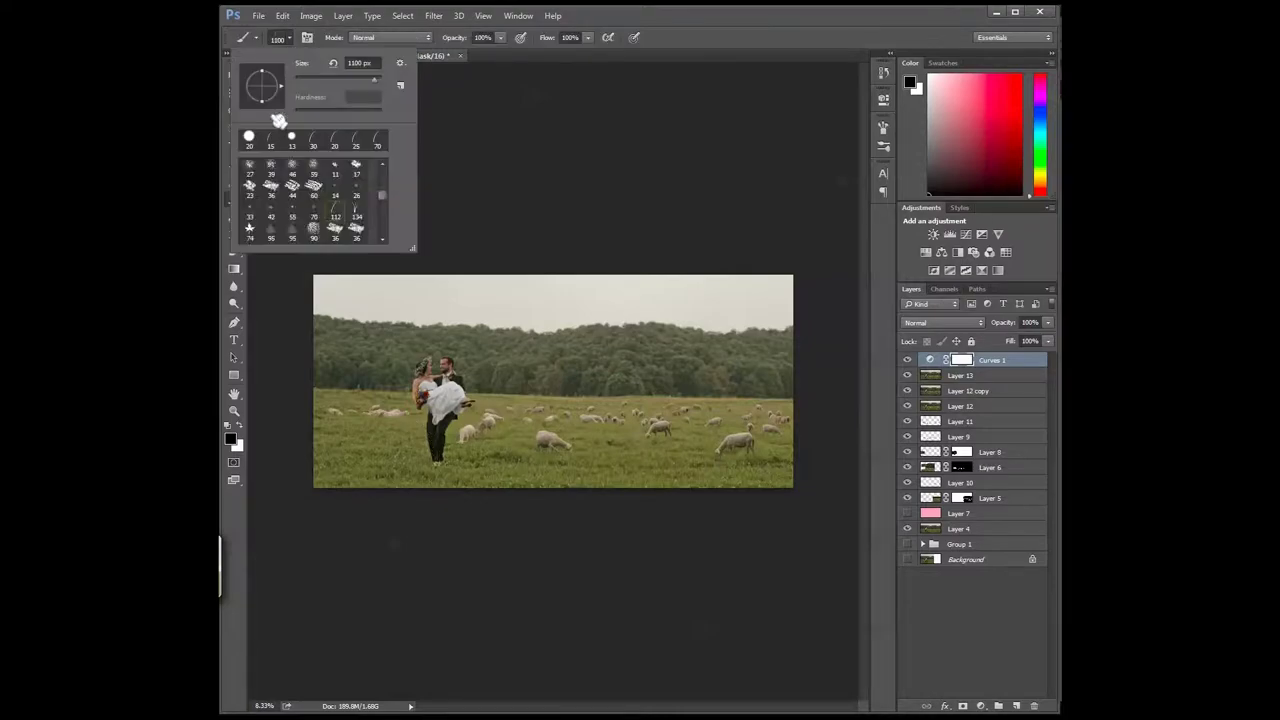
key(Escape)
key(v)
key(ctrl+i)
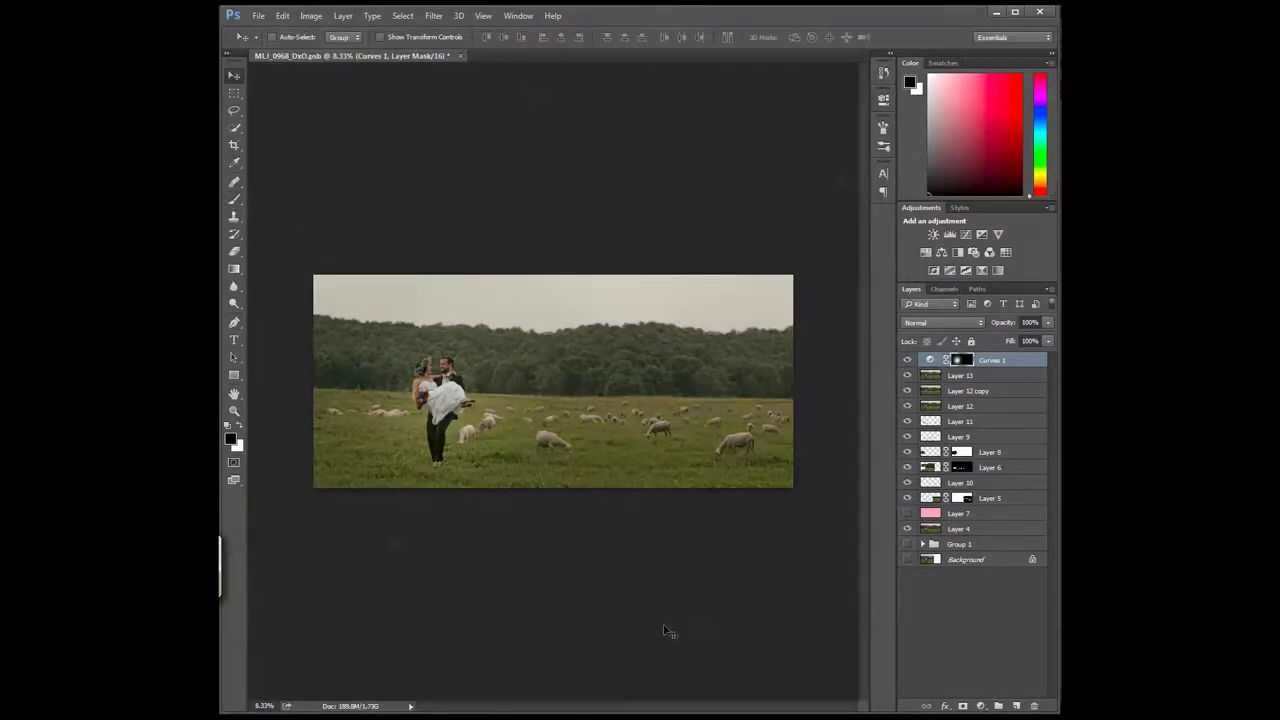
click(907, 359)
- Add a Selective Color layer removing cyan, then switch the range to Neutrals
click(960, 375)
click(980, 706)
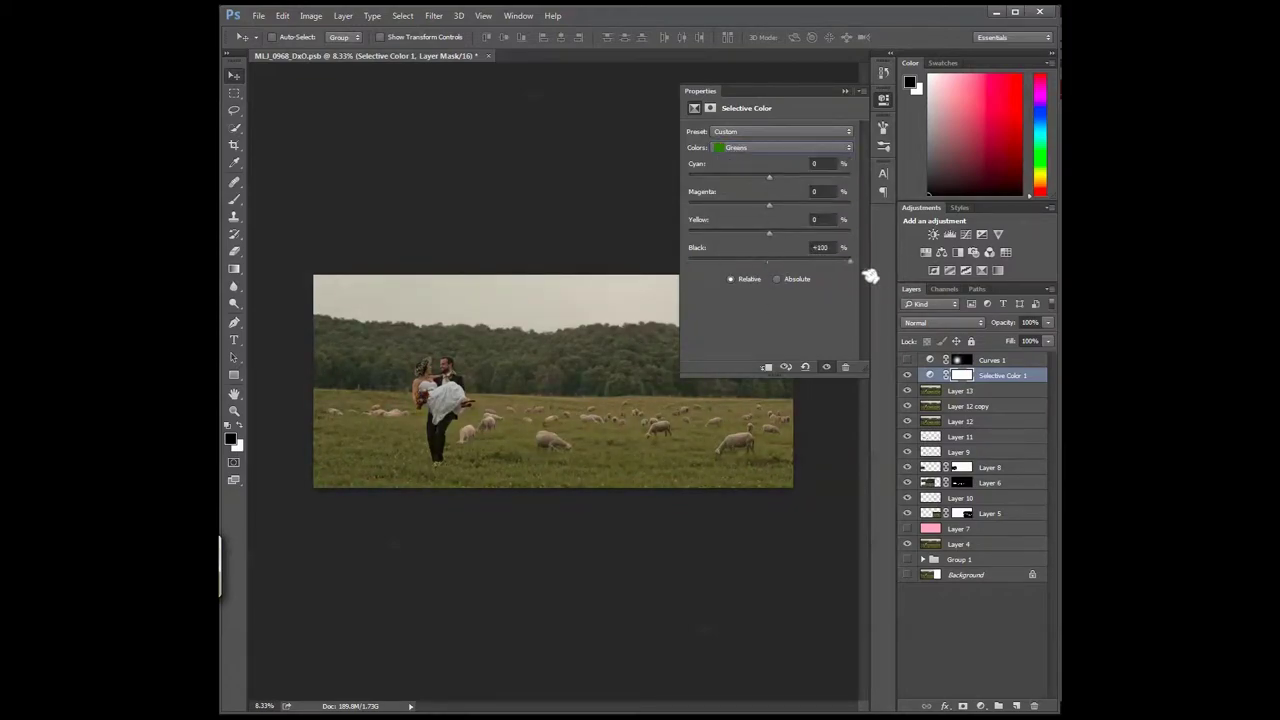
drag(760, 178, 403, 448)
key(Down)
key(Down)
key(Down)
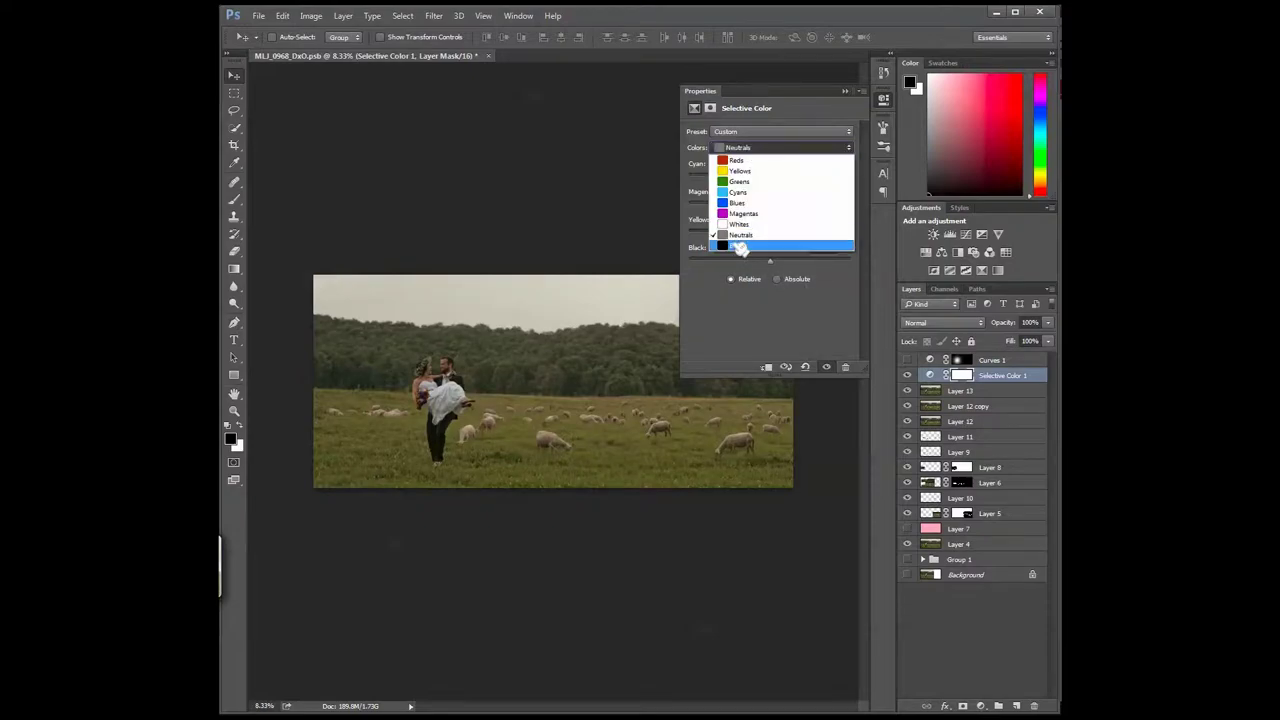
- Add a Color Balance layer shifting the midtones' yellow–blue balance
click(980, 706)
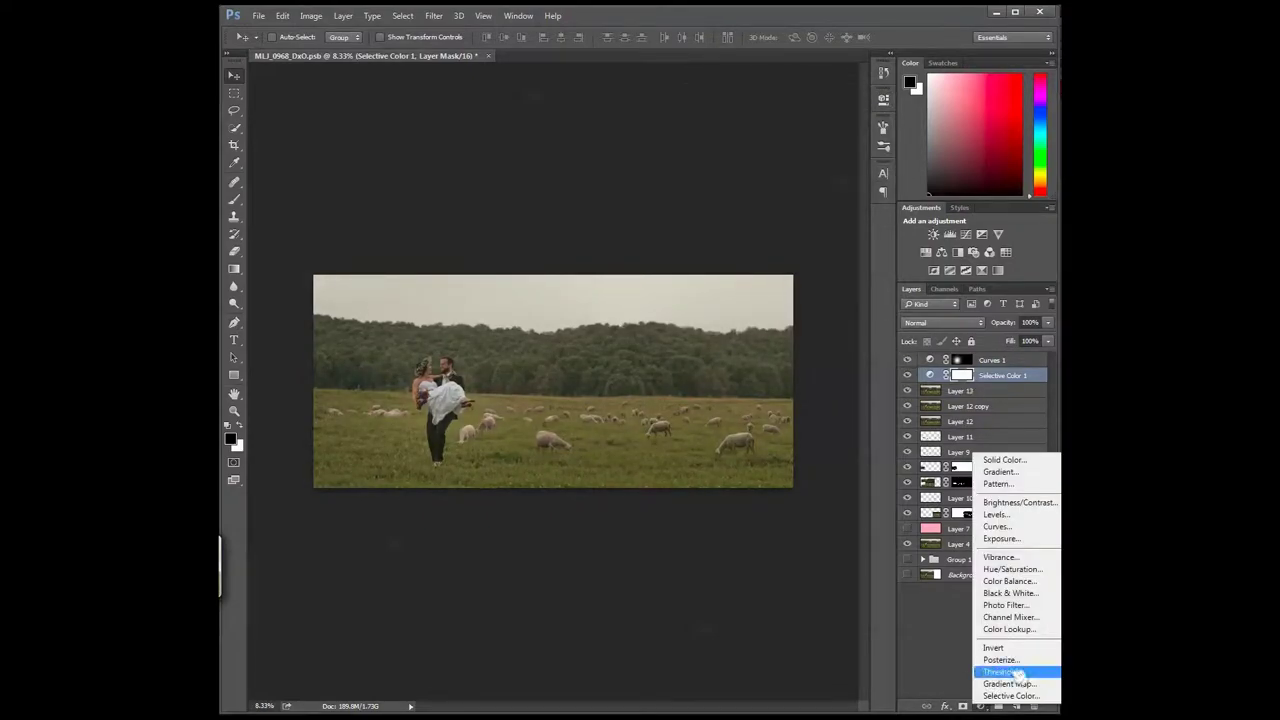
click(1010, 581)
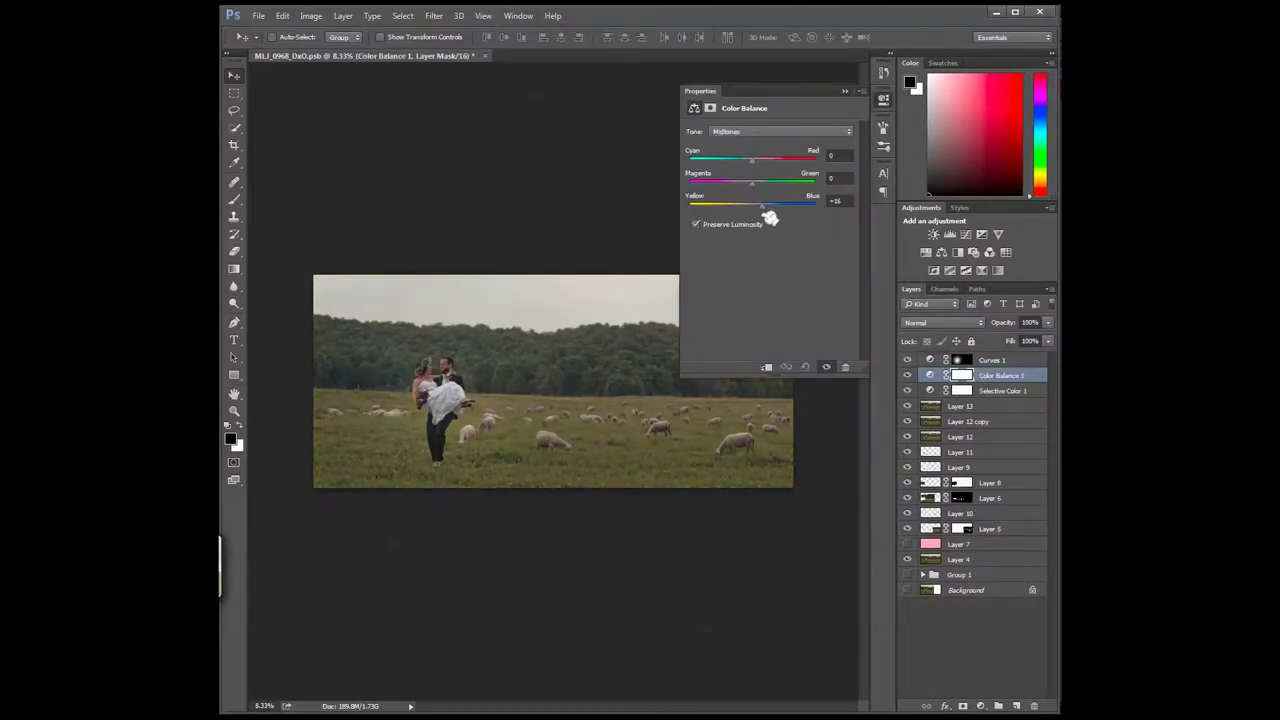
drag(752, 206, 738, 206)
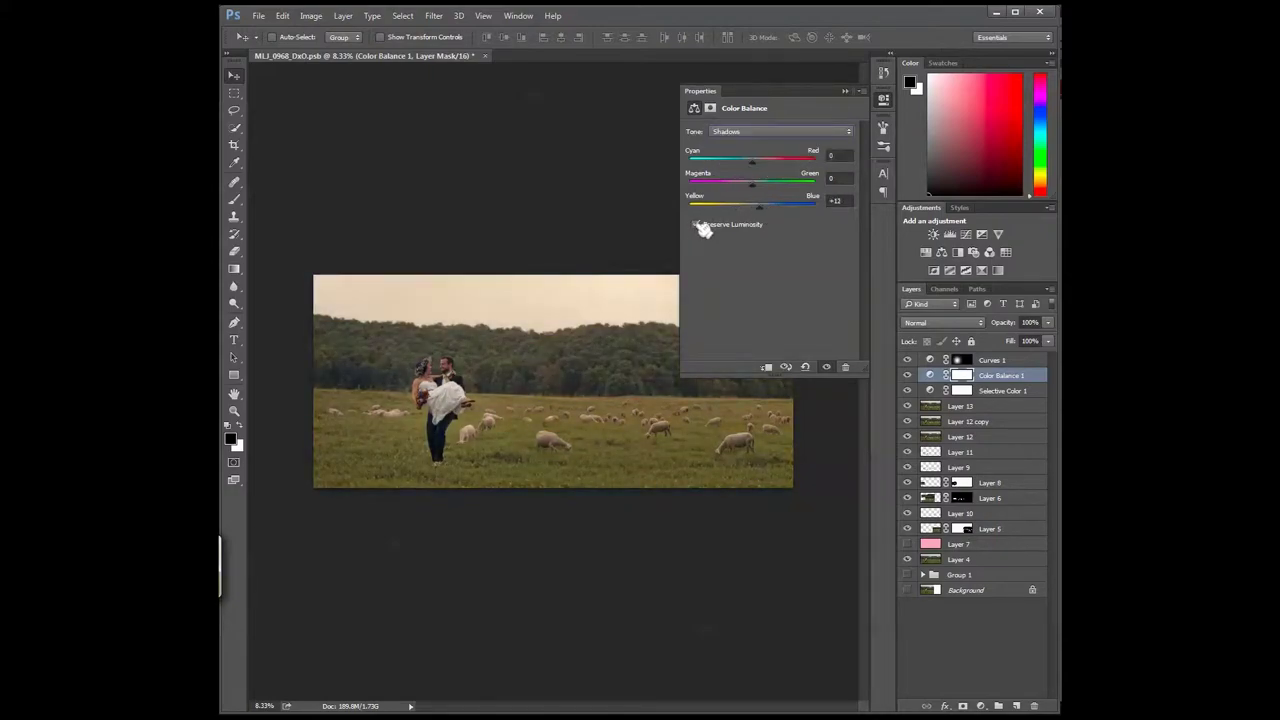
click(780, 131)
click(762, 151)
- Set Color Balance to 50% opacity and add Vibrance and Hue/Saturation layers
key(5)
click(980, 706)
click(998, 557)
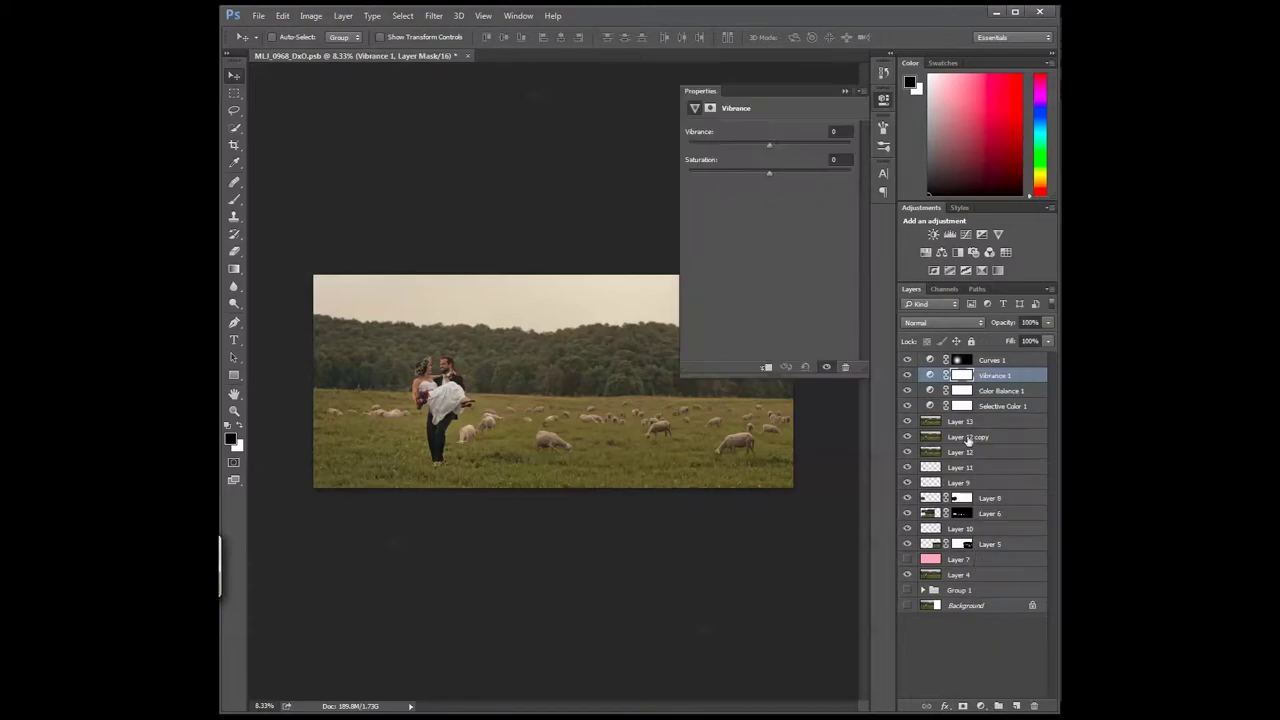
click(980, 706)
click(1010, 569)
- Add a Black & White layer with tuned reds and blues at 12% opacity
click(980, 706)
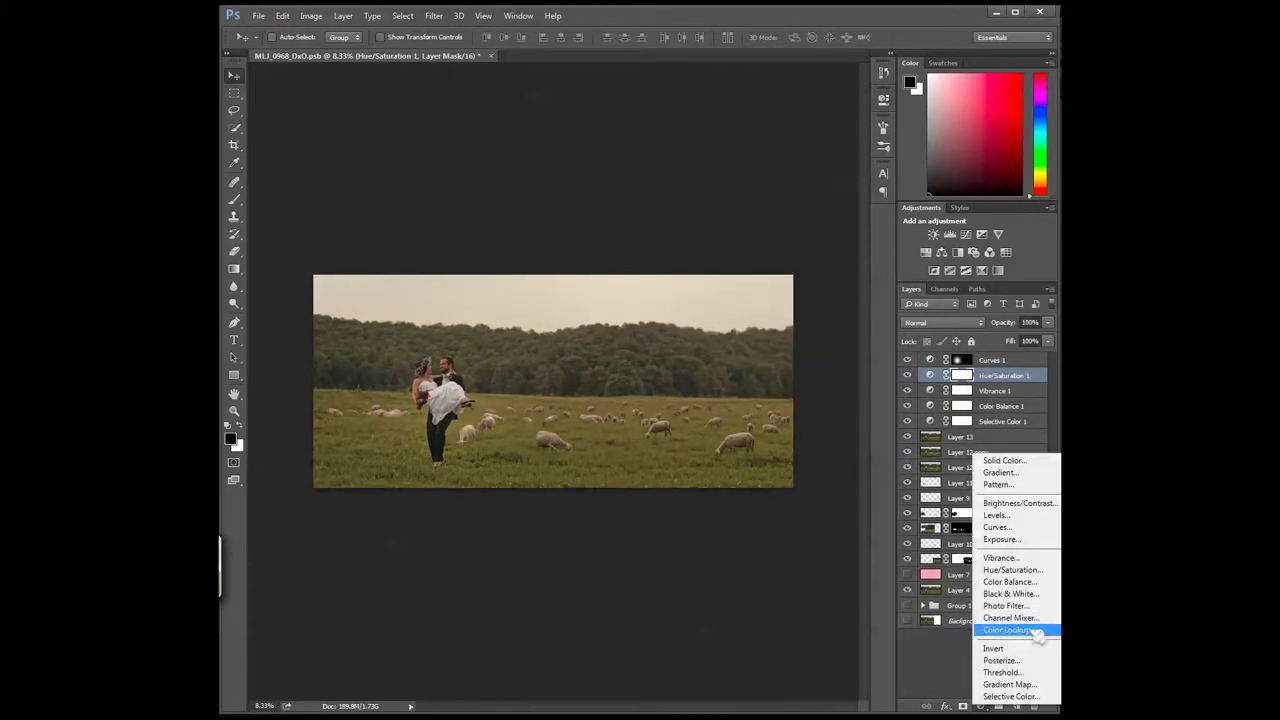
click(1010, 593)
drag(776, 178, 793, 178)
drag(803, 232, 665, 253)
key(Tab)
key(Tab)
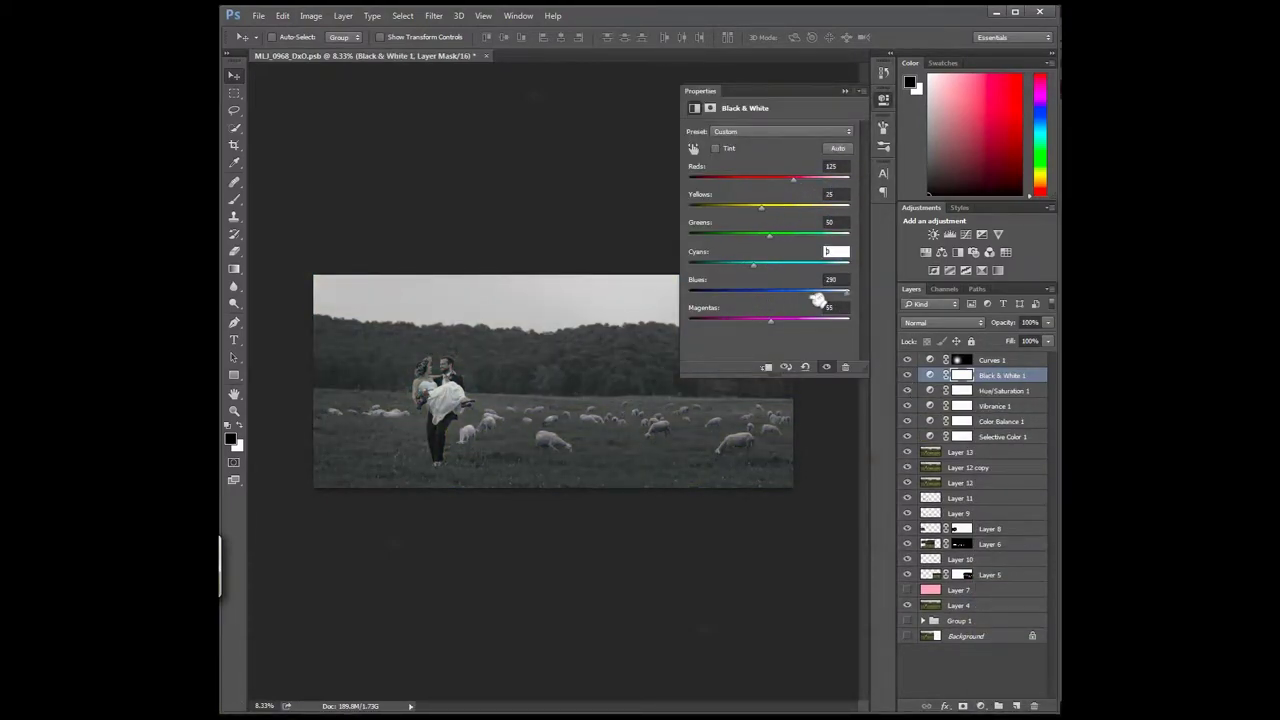
key(Tab)
key(shift+Tab)
click(943, 322)
key(1)
key(2)
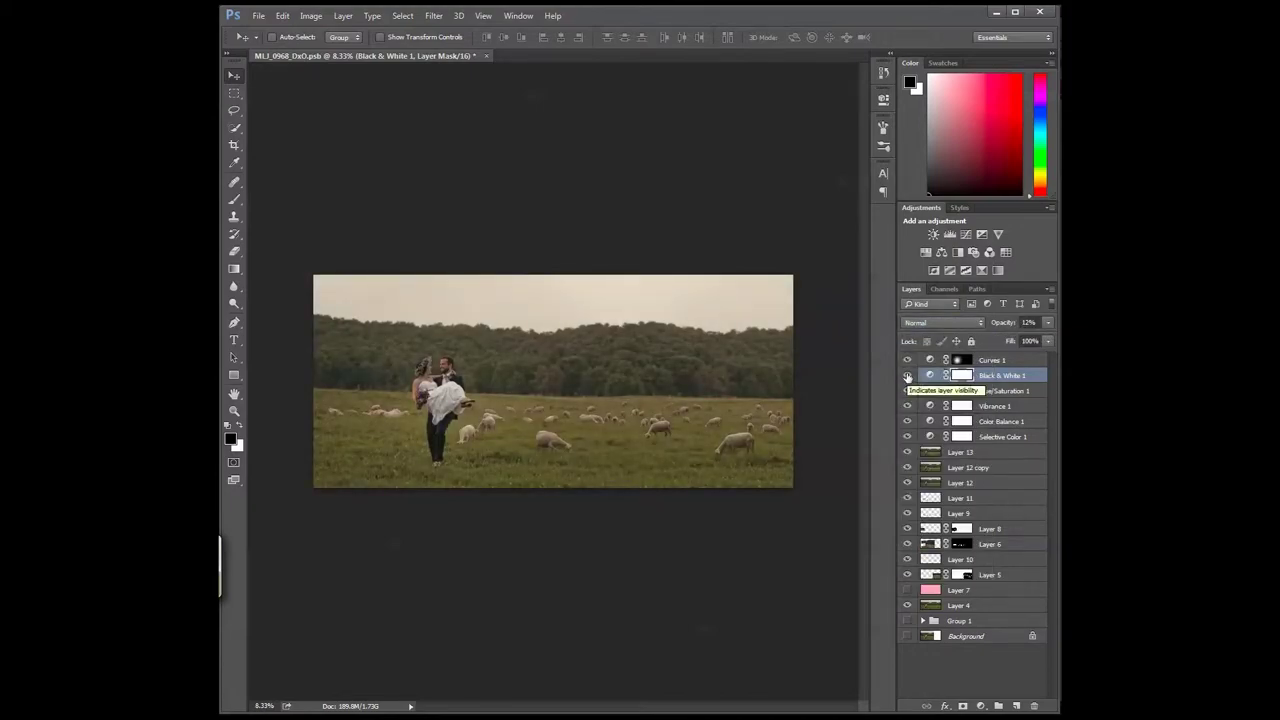
- Add a Brightness/Contrast layer with raised values and an inverted black mask
click(930, 323)
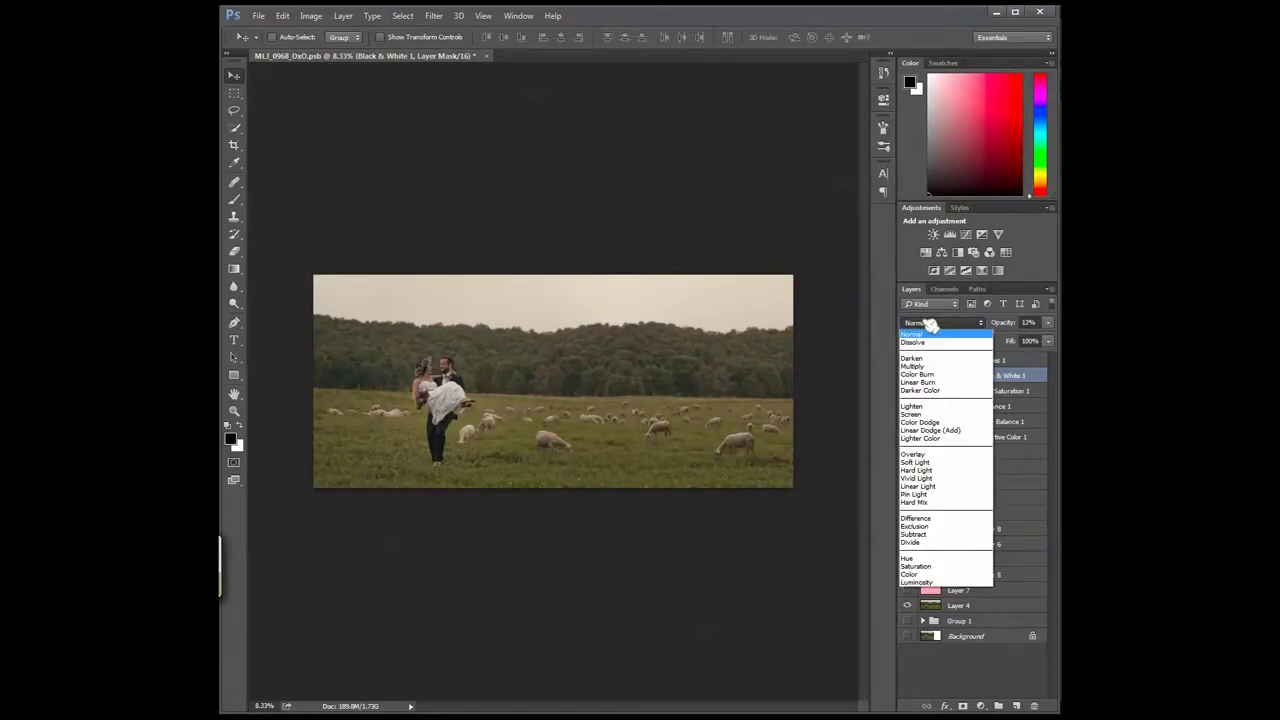
click(933, 234)
drag(770, 165, 782, 165)
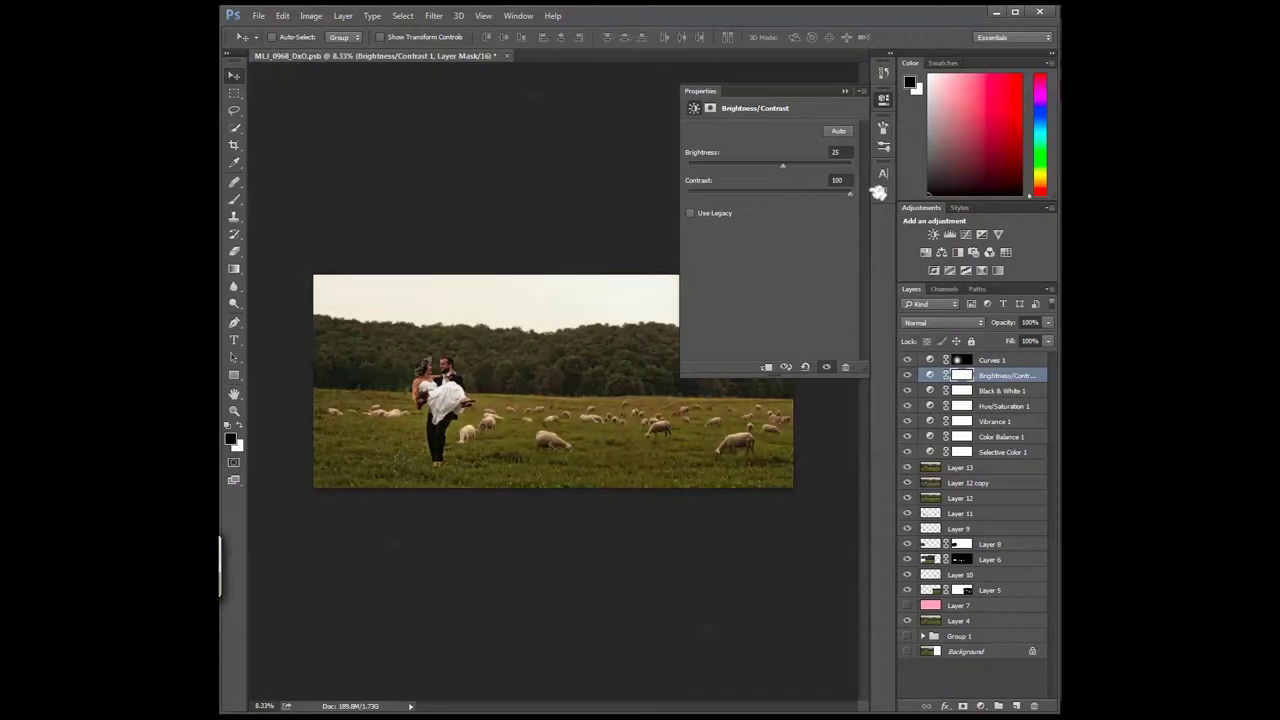
click(846, 92)
key(ctrl+i)
key(5)
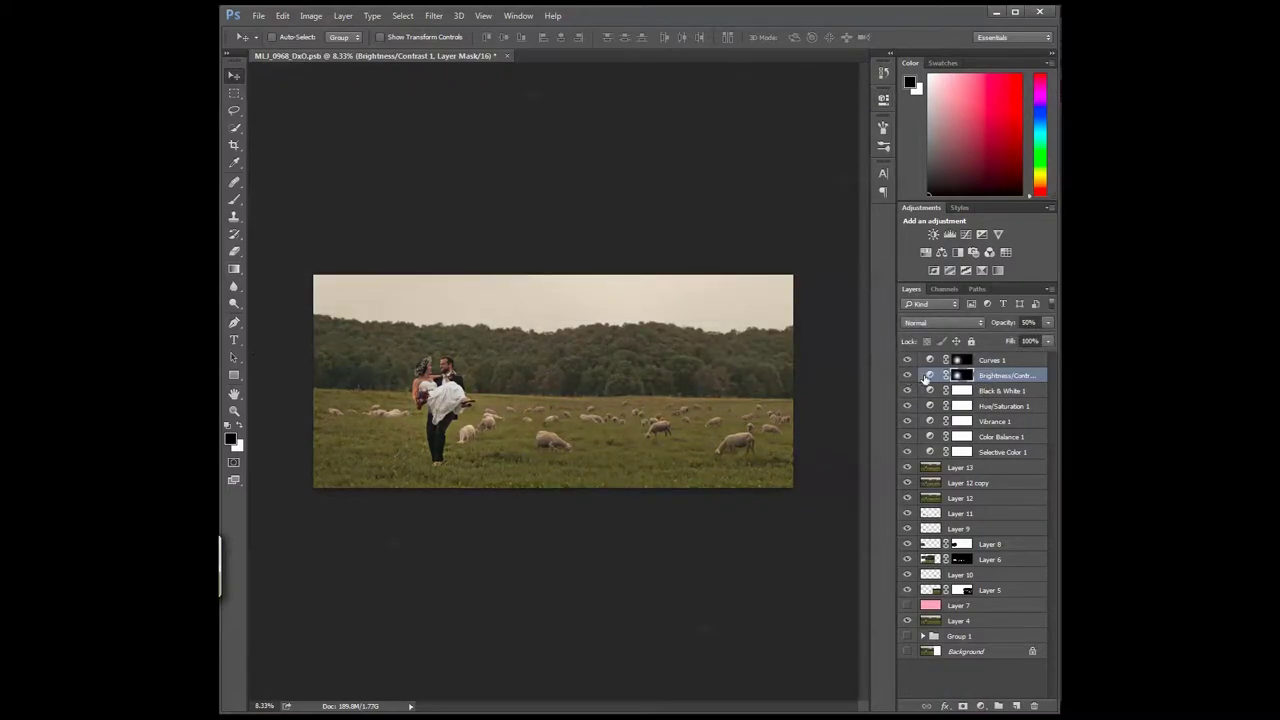
- Lower Brightness/Contrast to 25% opacity and duplicate the Curves 1 layer
click(995, 360)
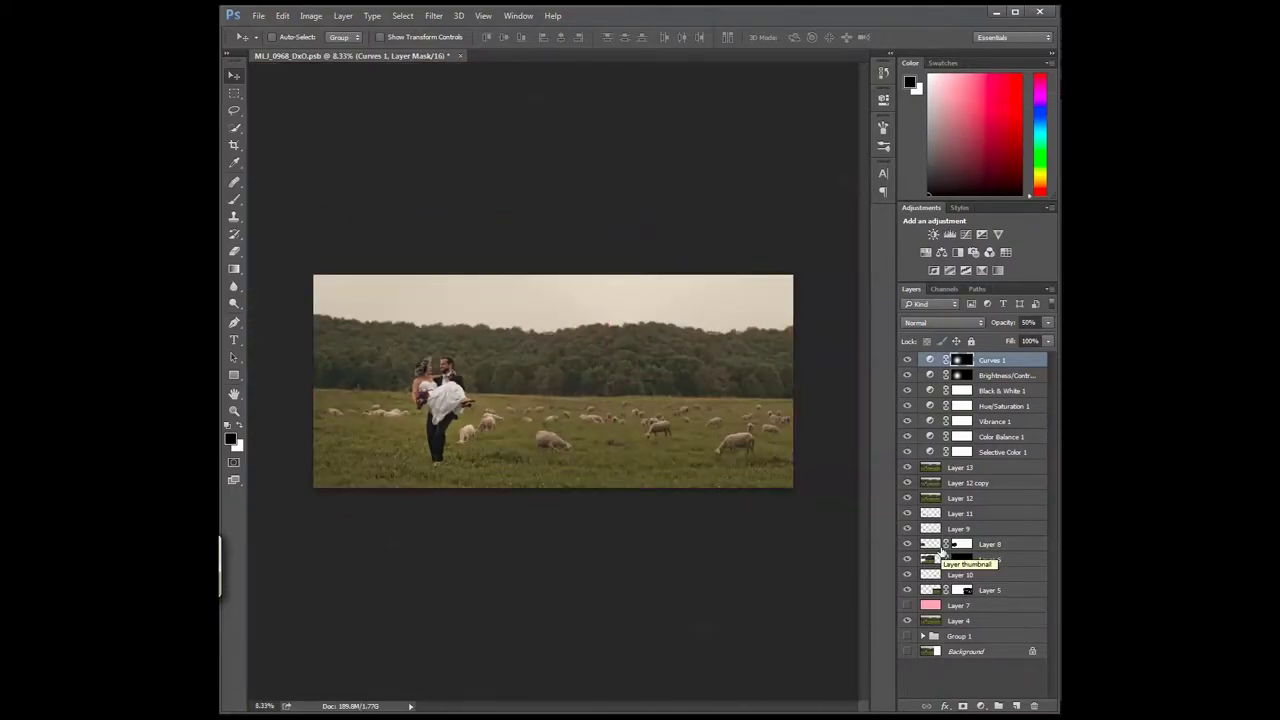
key(alt+bracketleft)
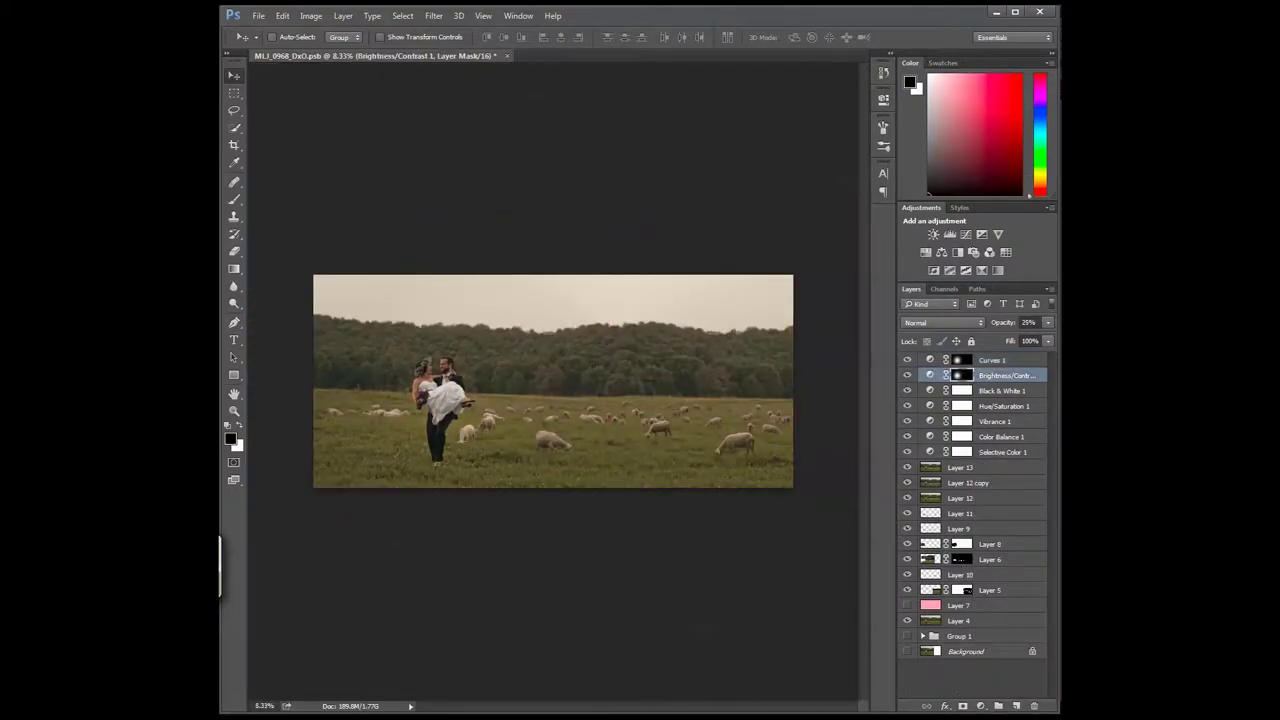
key(alt+bracketright)
click(240, 426)
- Finish the Curves 1 copy and save the document
key(ctrl+j)
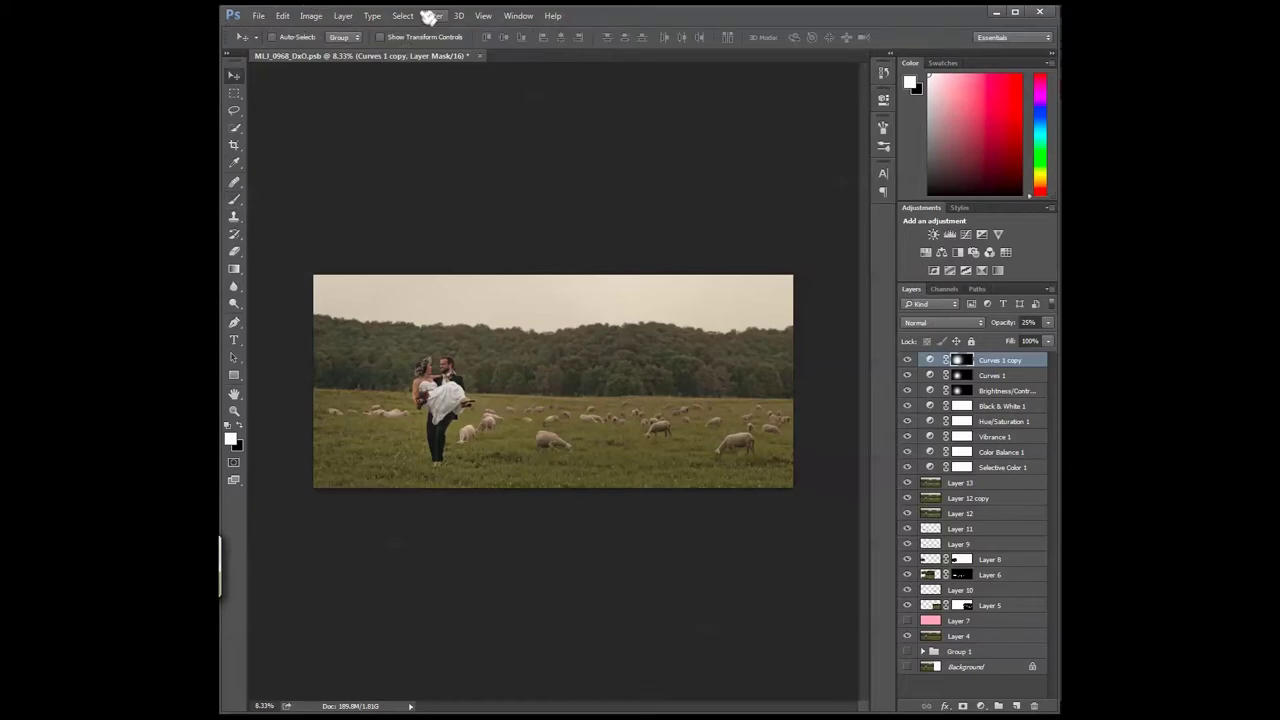
click(981, 706)
click(733, 589)
key(ctrl+s)
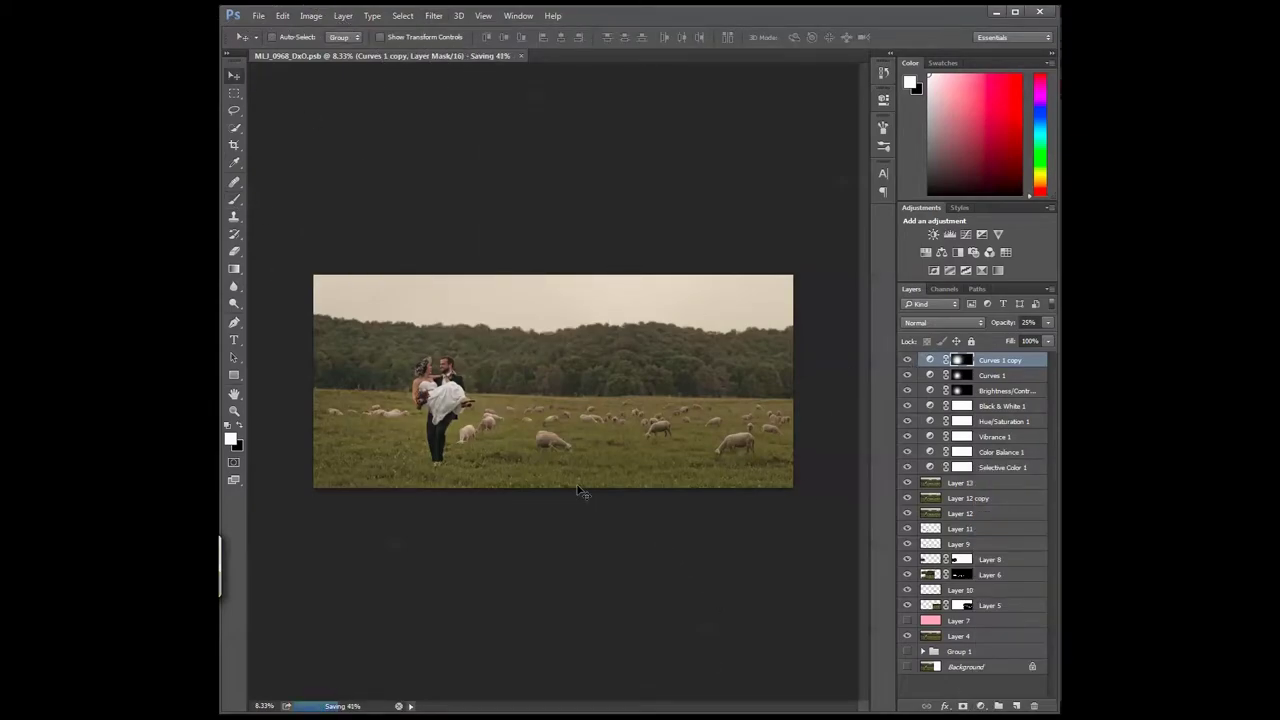
click(944, 62)
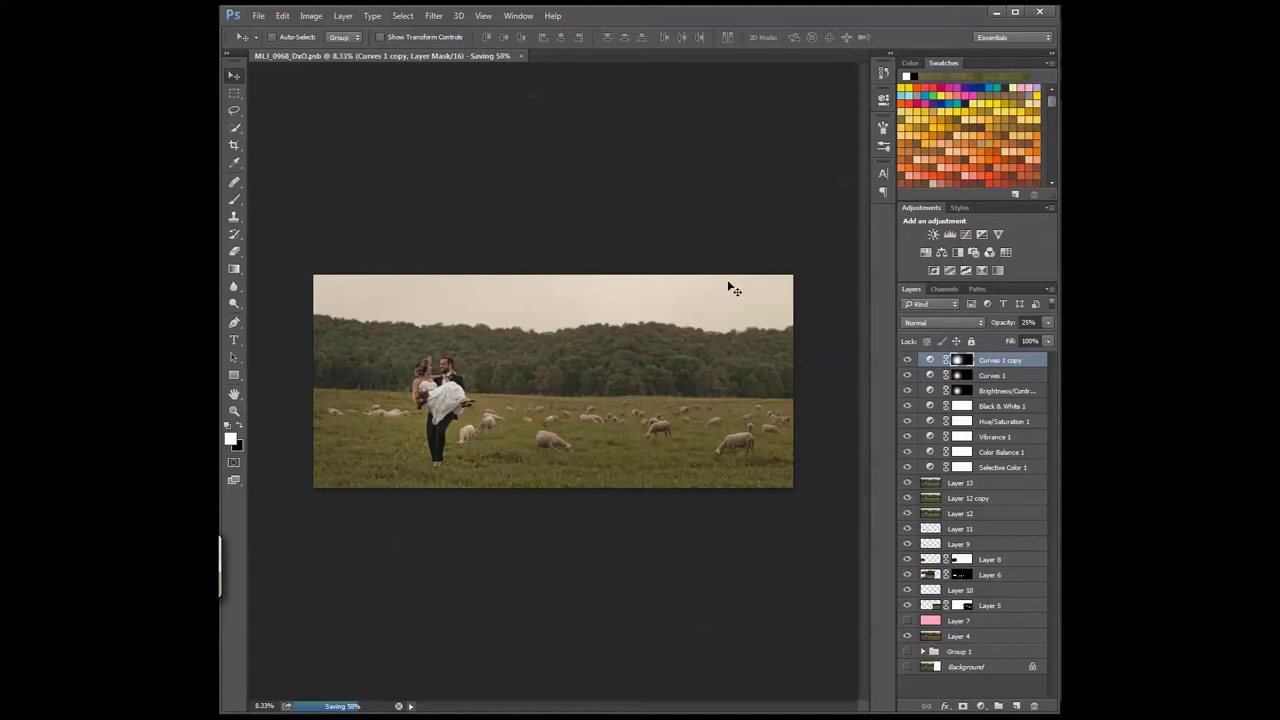
- Stamp visible into a layer copy and apply Topaz Clarity with adjusted medium and high contrast
key(ctrl+shift+alt+e)
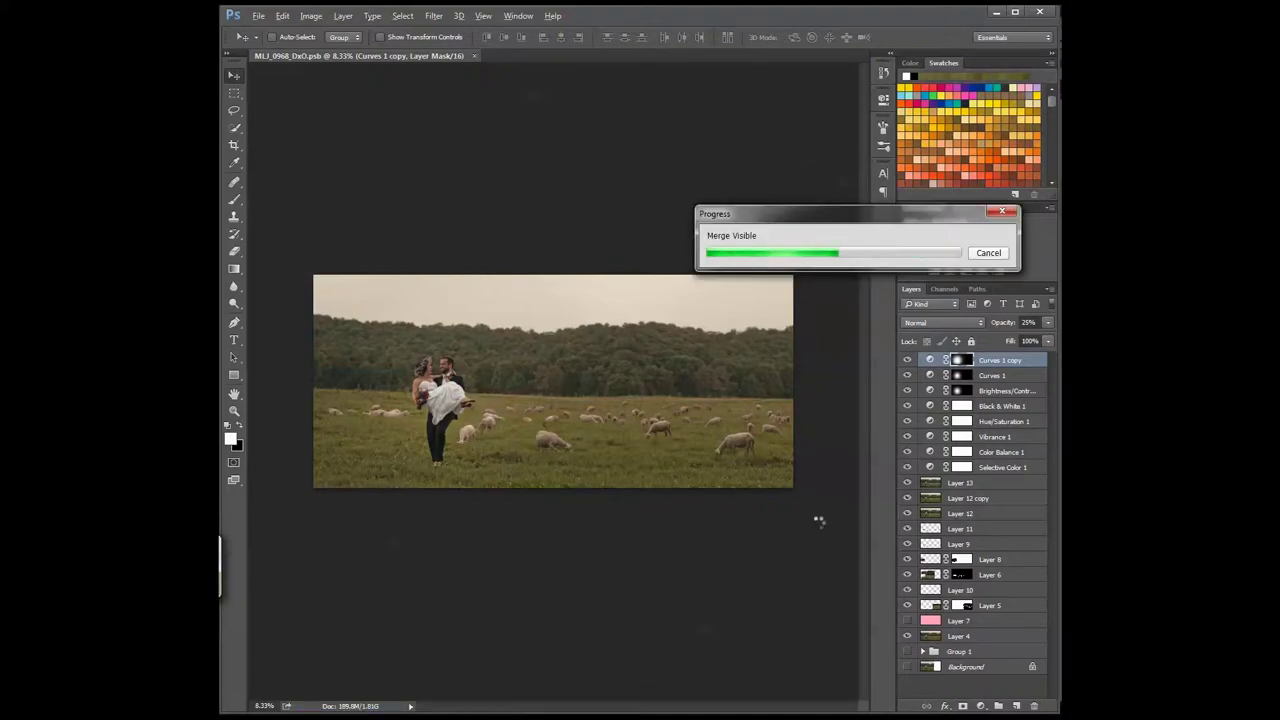
key(ctrl+j)
click(433, 15)
mouse_move(383, 336)
click(372, 345)
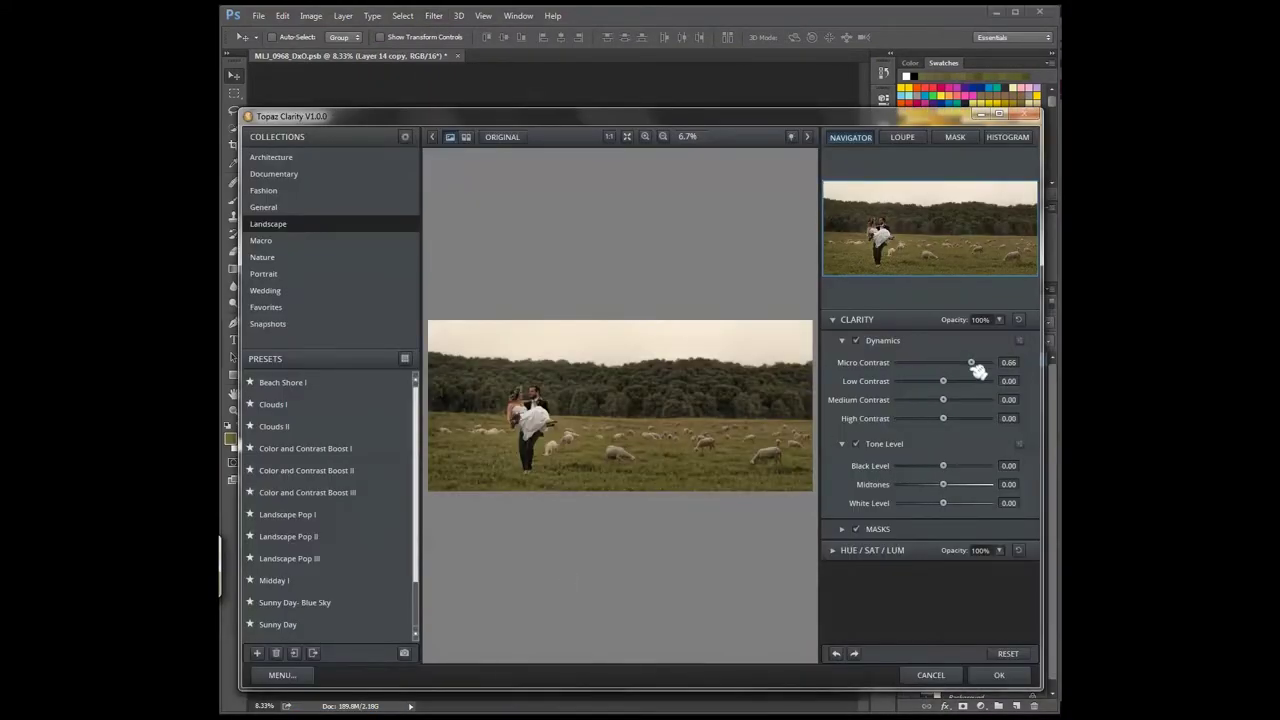
mouse_move(918, 399)
mouse_down()
mouse_move(953, 399)
mouse_move(932, 418)
mouse_up()
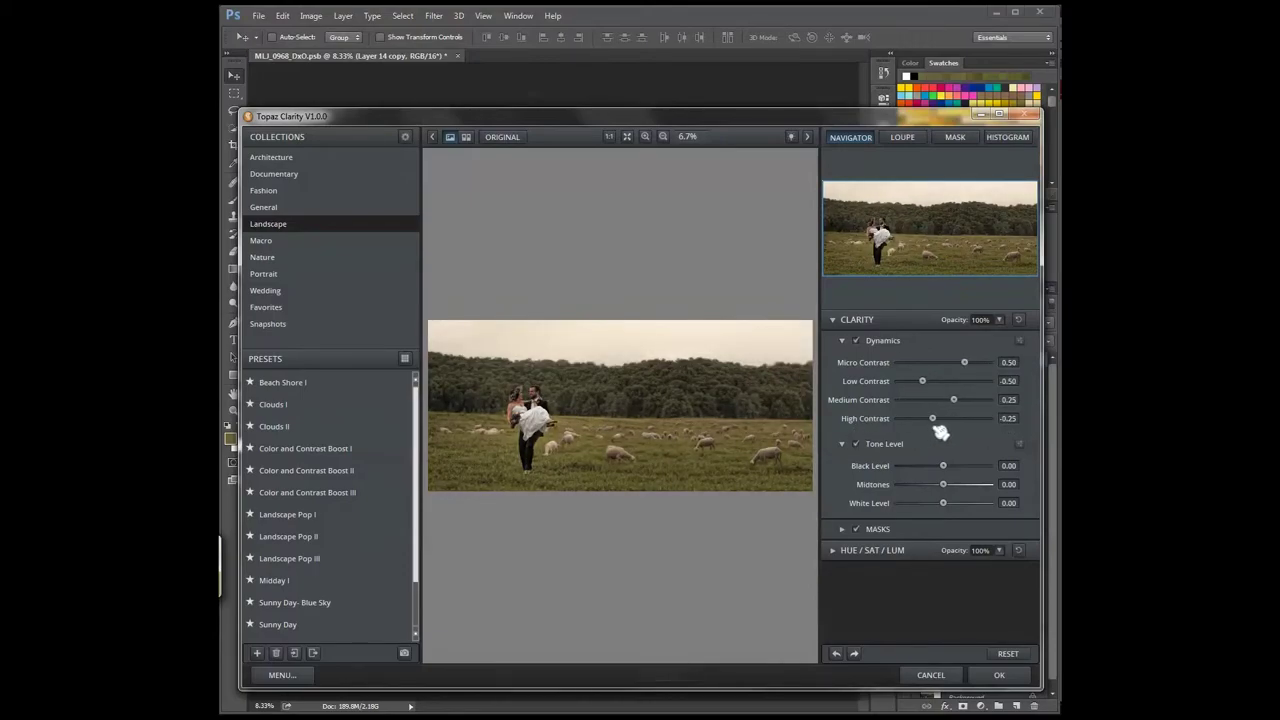
drag(943, 465, 948, 465)
click(999, 678)
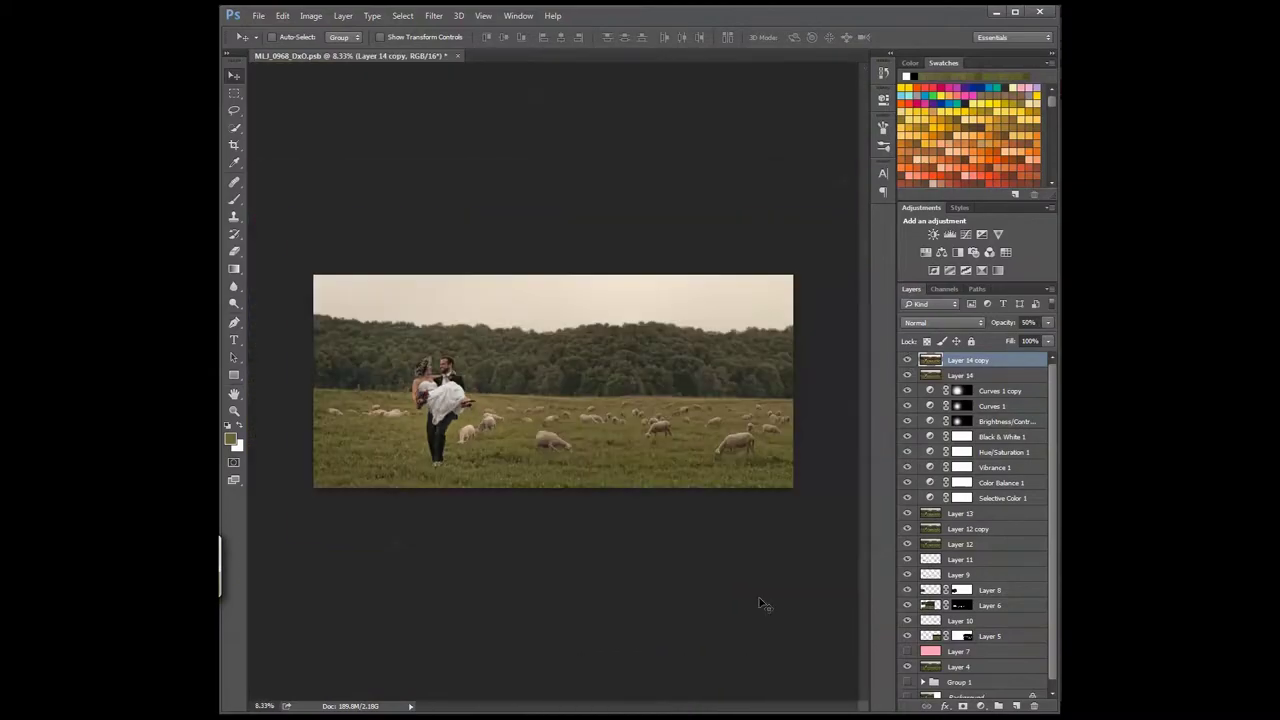
key(ctrl+shift+alt+e)
- Apply Topaz ReStyle's Papaya Desert preset to the merged layer copy, then hide it to compare
click(433, 15)
click(372, 443)
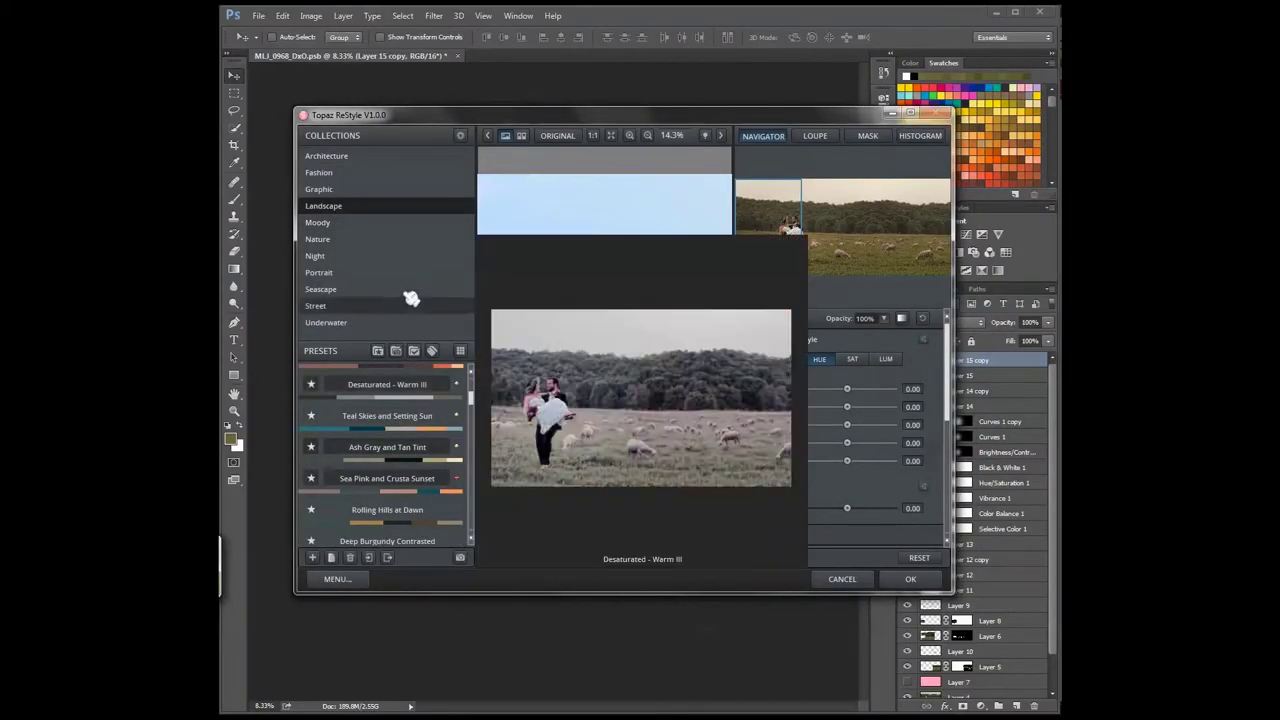
scroll(400, 450, down, 5)
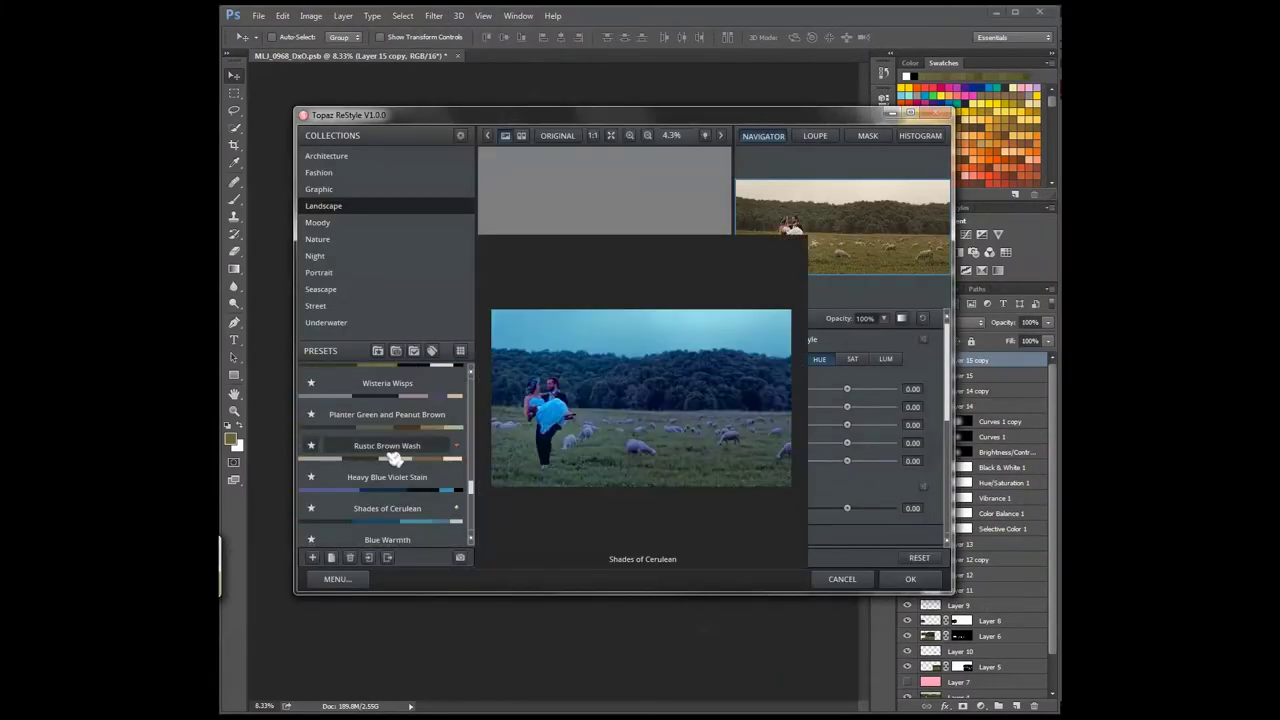
scroll(400, 449, down, 5)
click(387, 389)
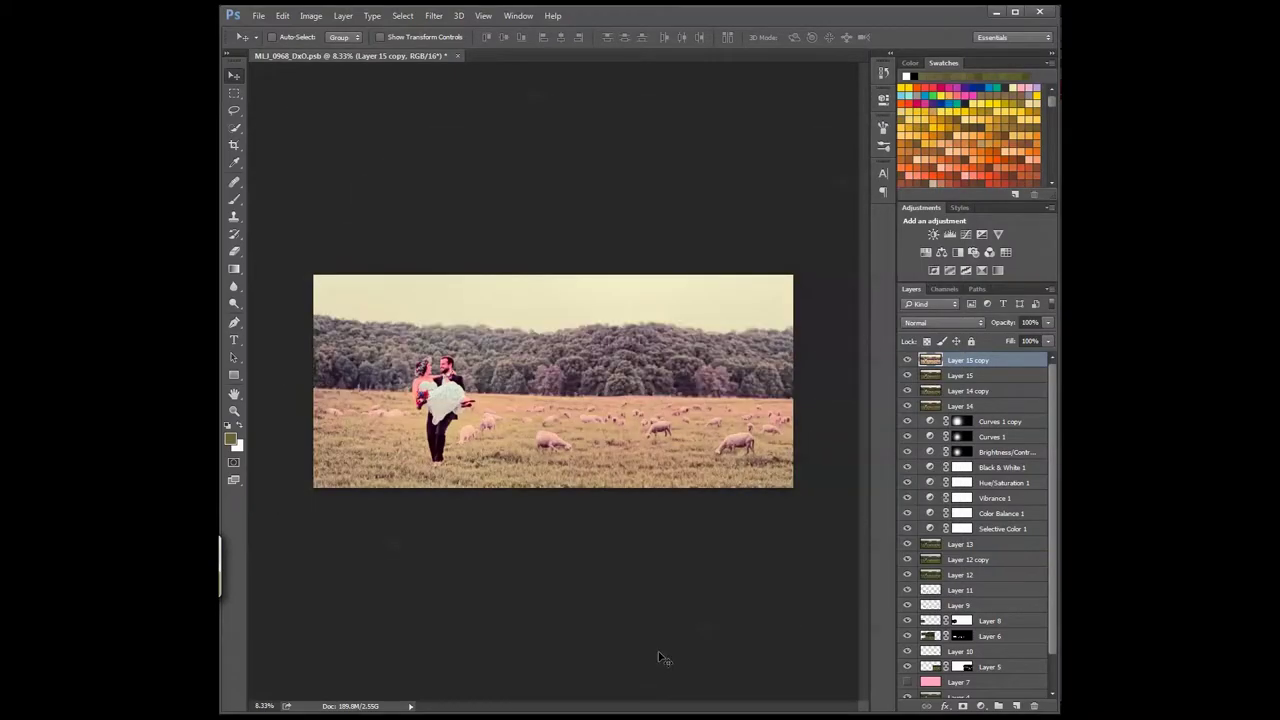
click(907, 360)
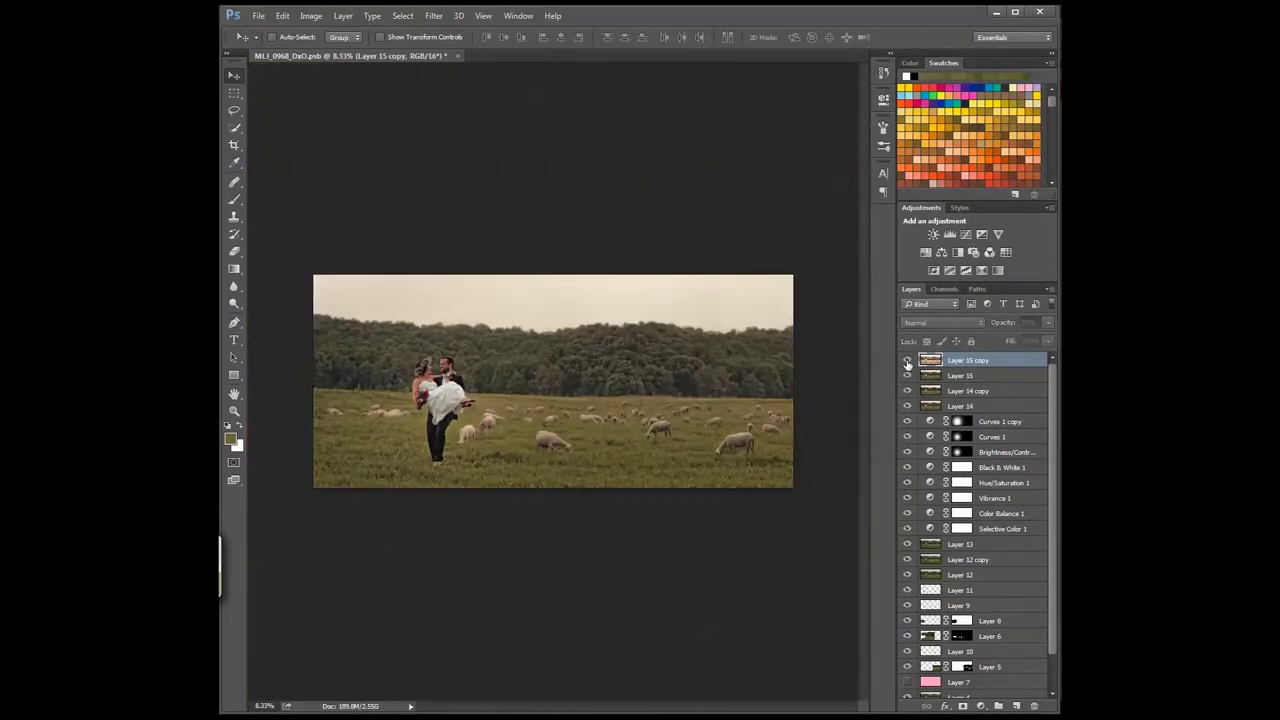
- Show Layer 15 copy again and set its opacity to 15%
click(907, 360)
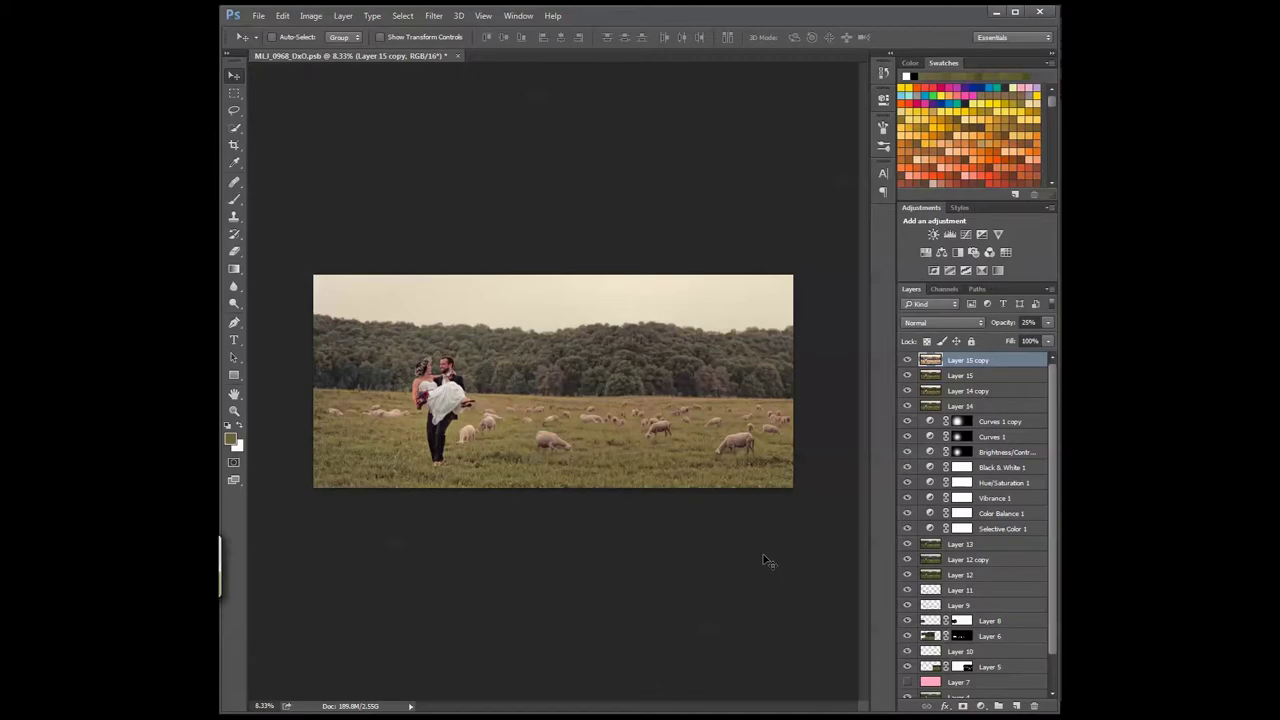
key(1)
key(5)
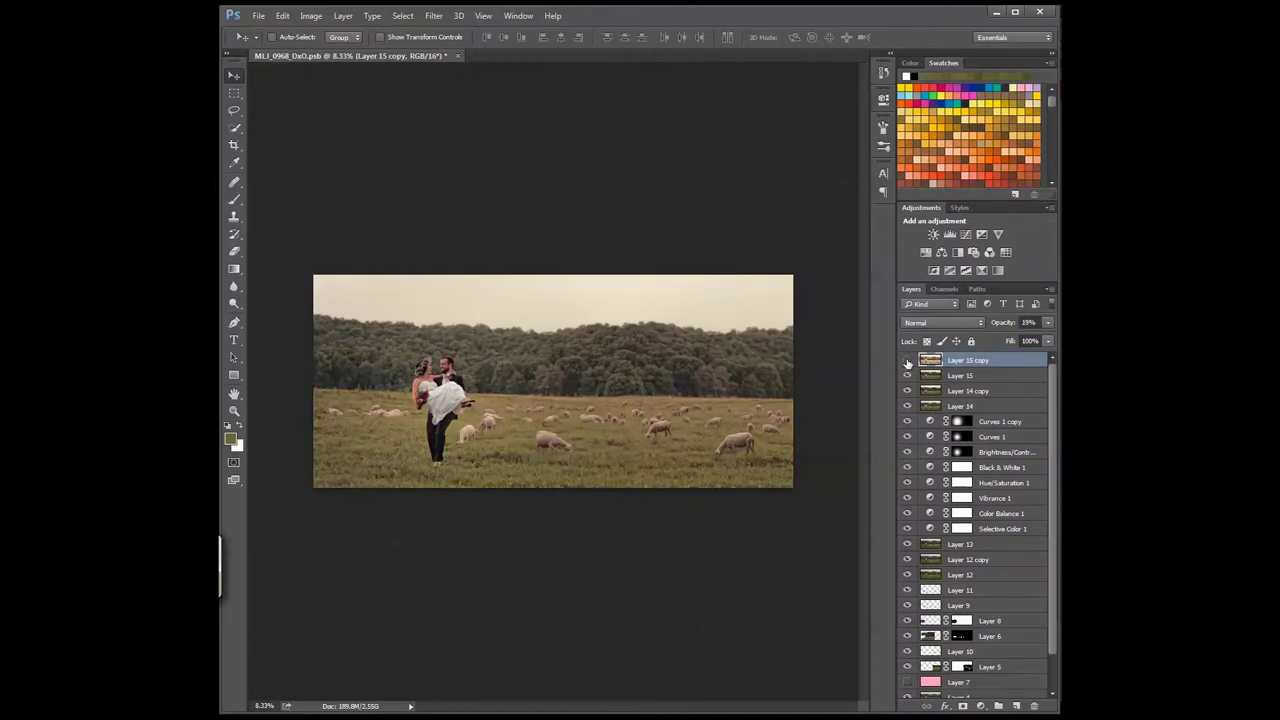